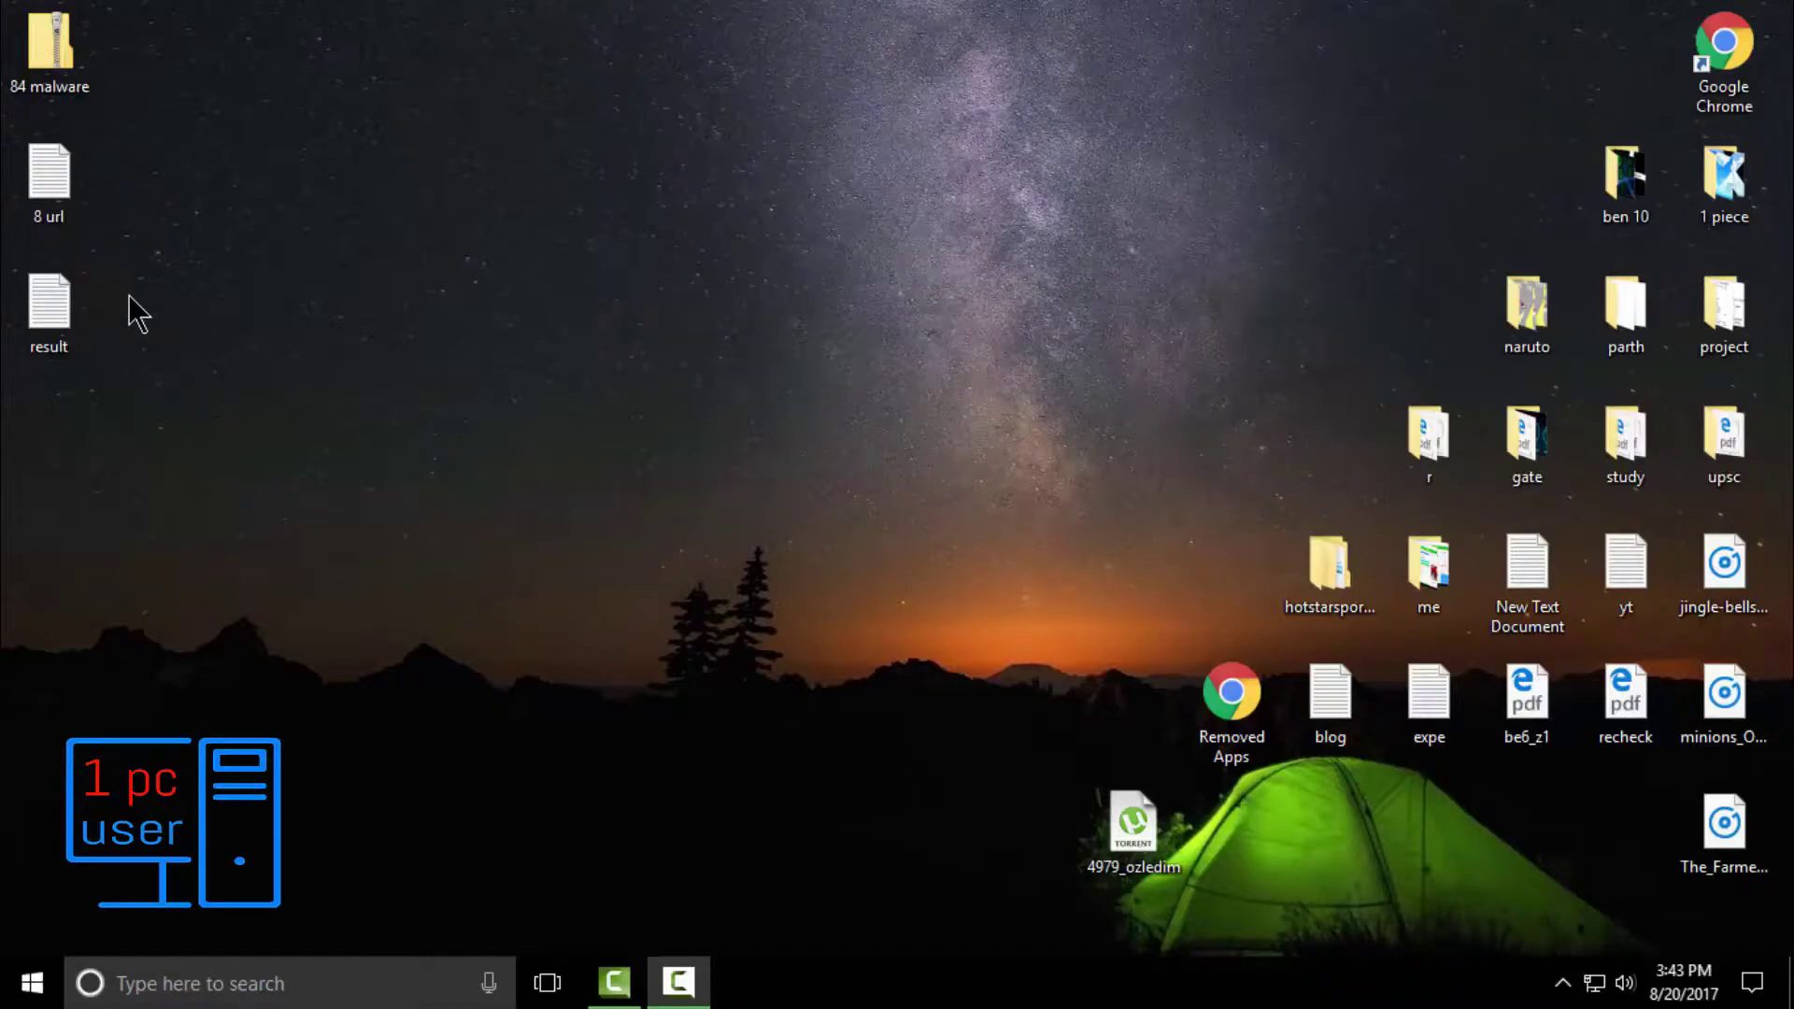
# Open the 8 url list in Notepad and copy its first URL
pyautogui.doubleClick(54, 166)
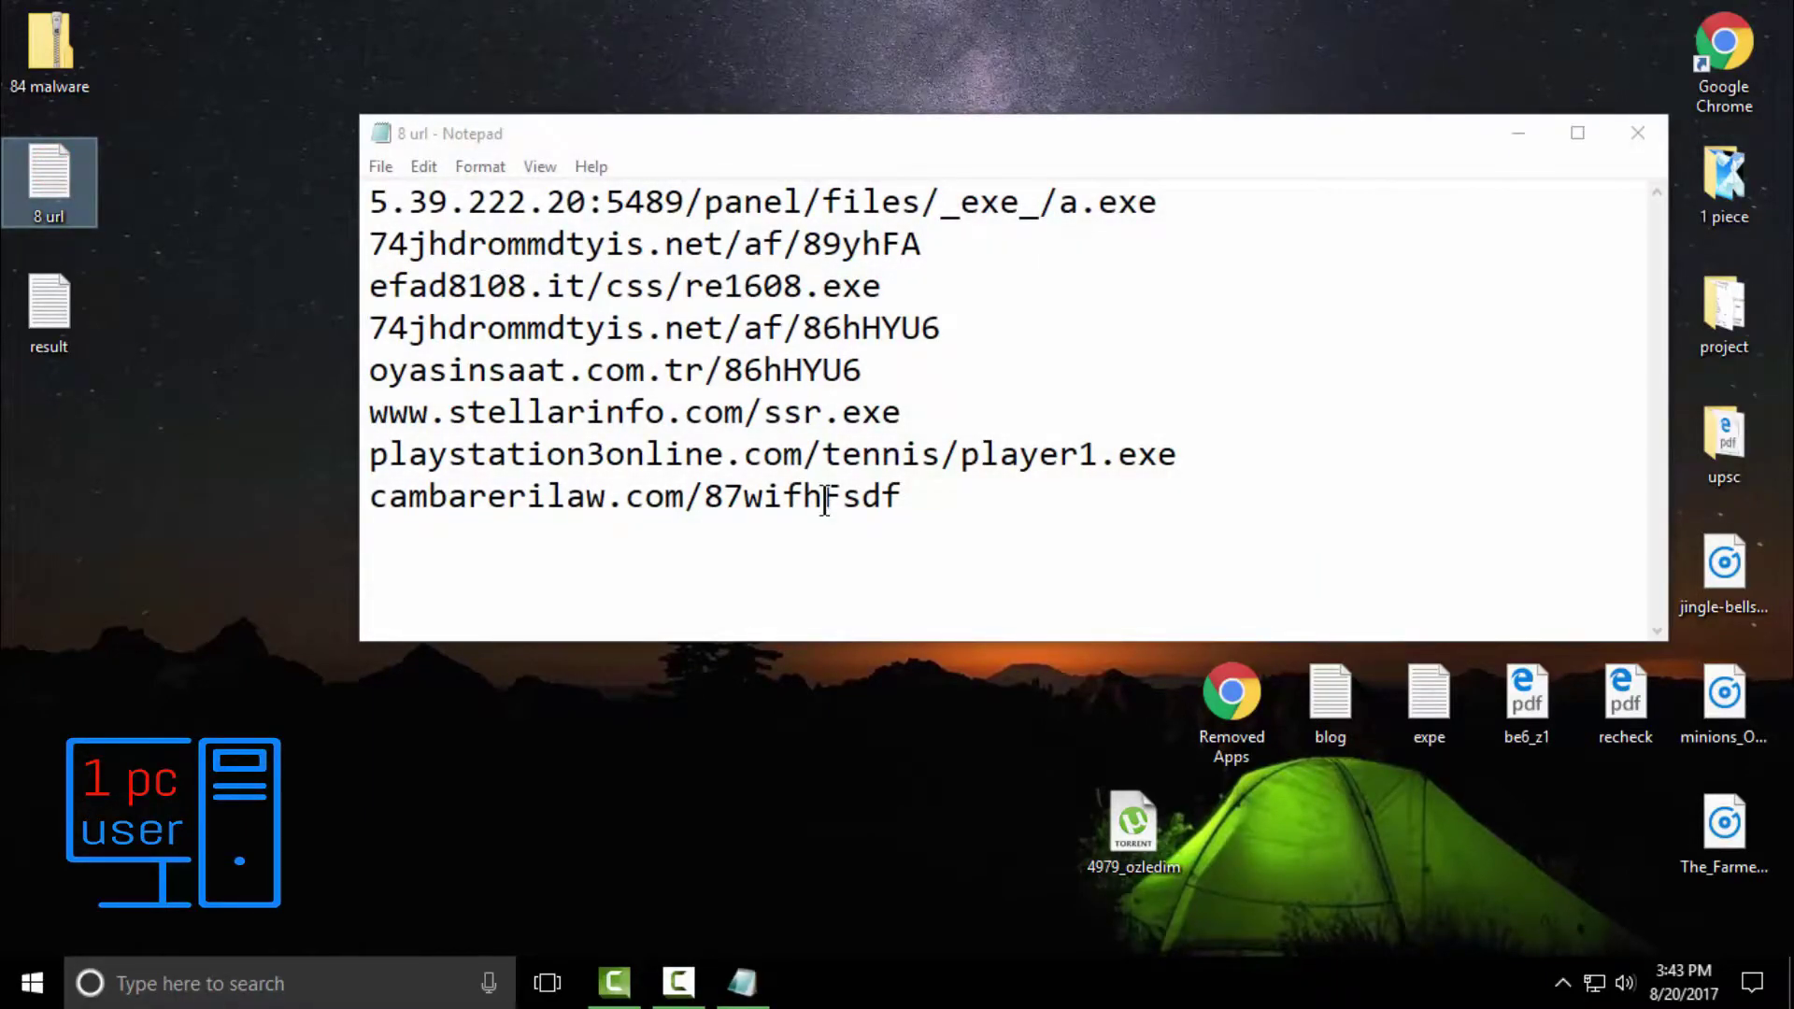
pyautogui.moveTo(1170, 202); pyautogui.dragTo(370, 191)
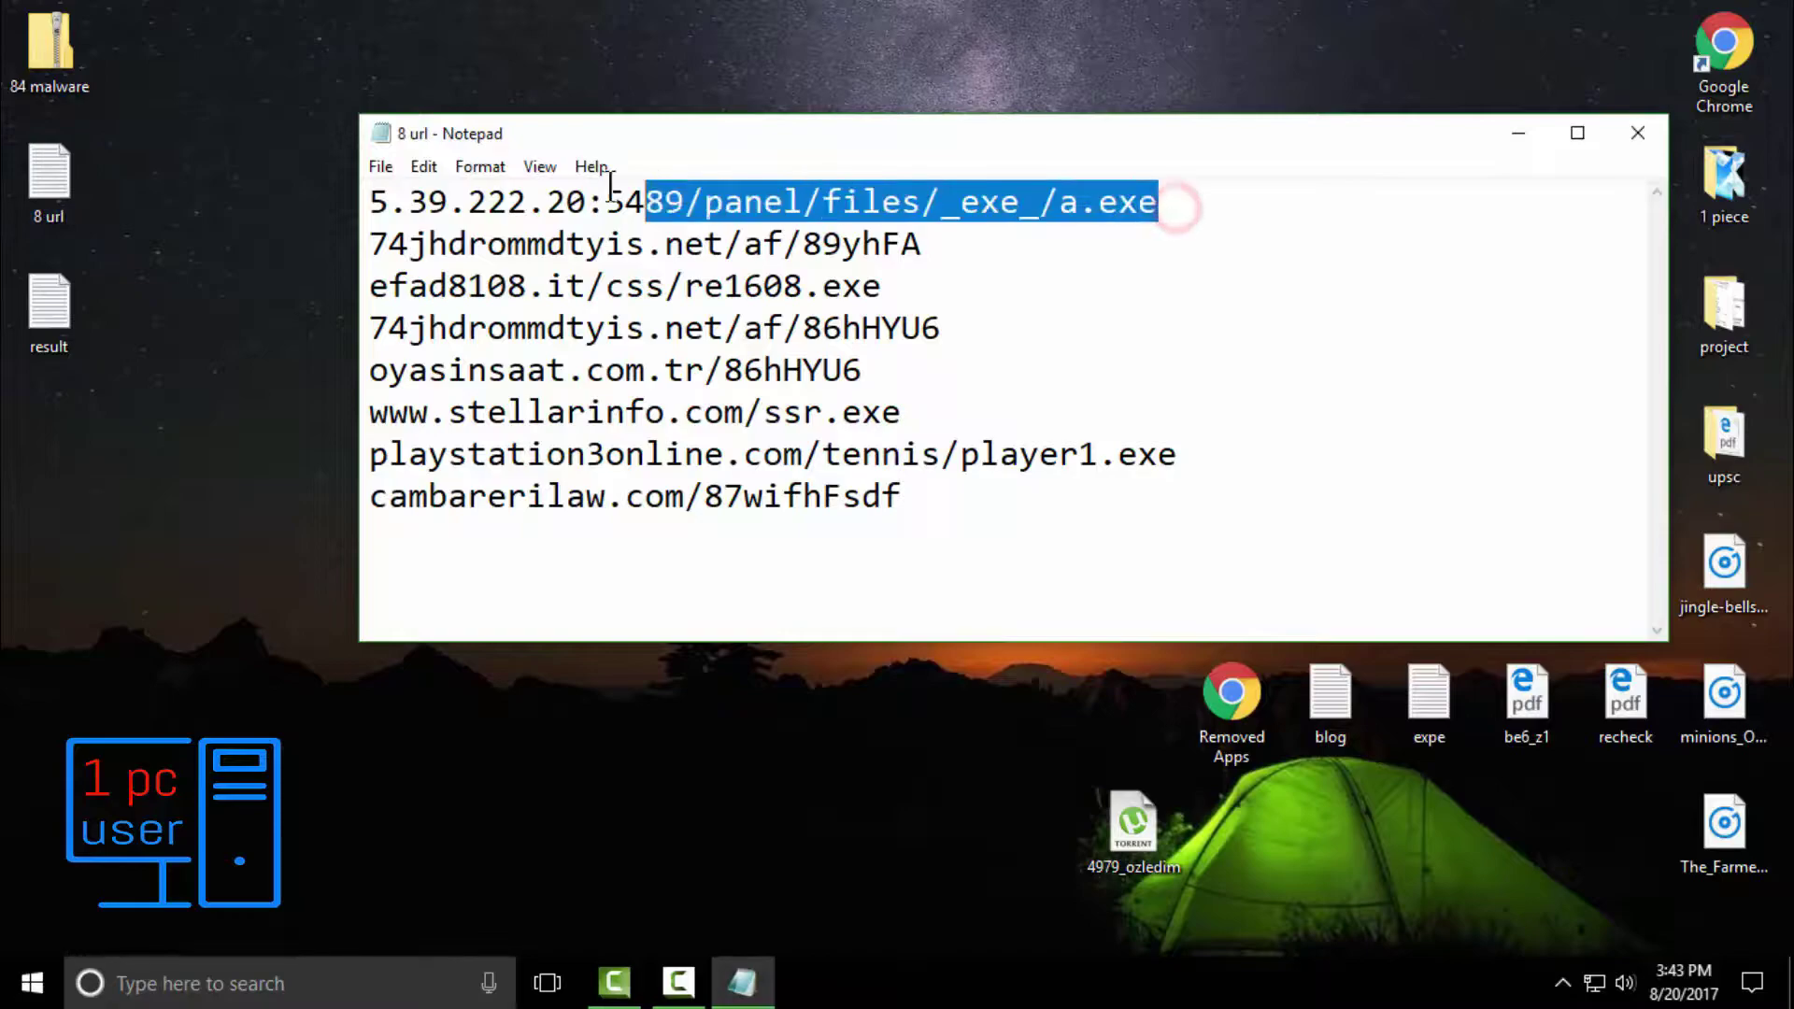
pyautogui.rightClick(411, 194)
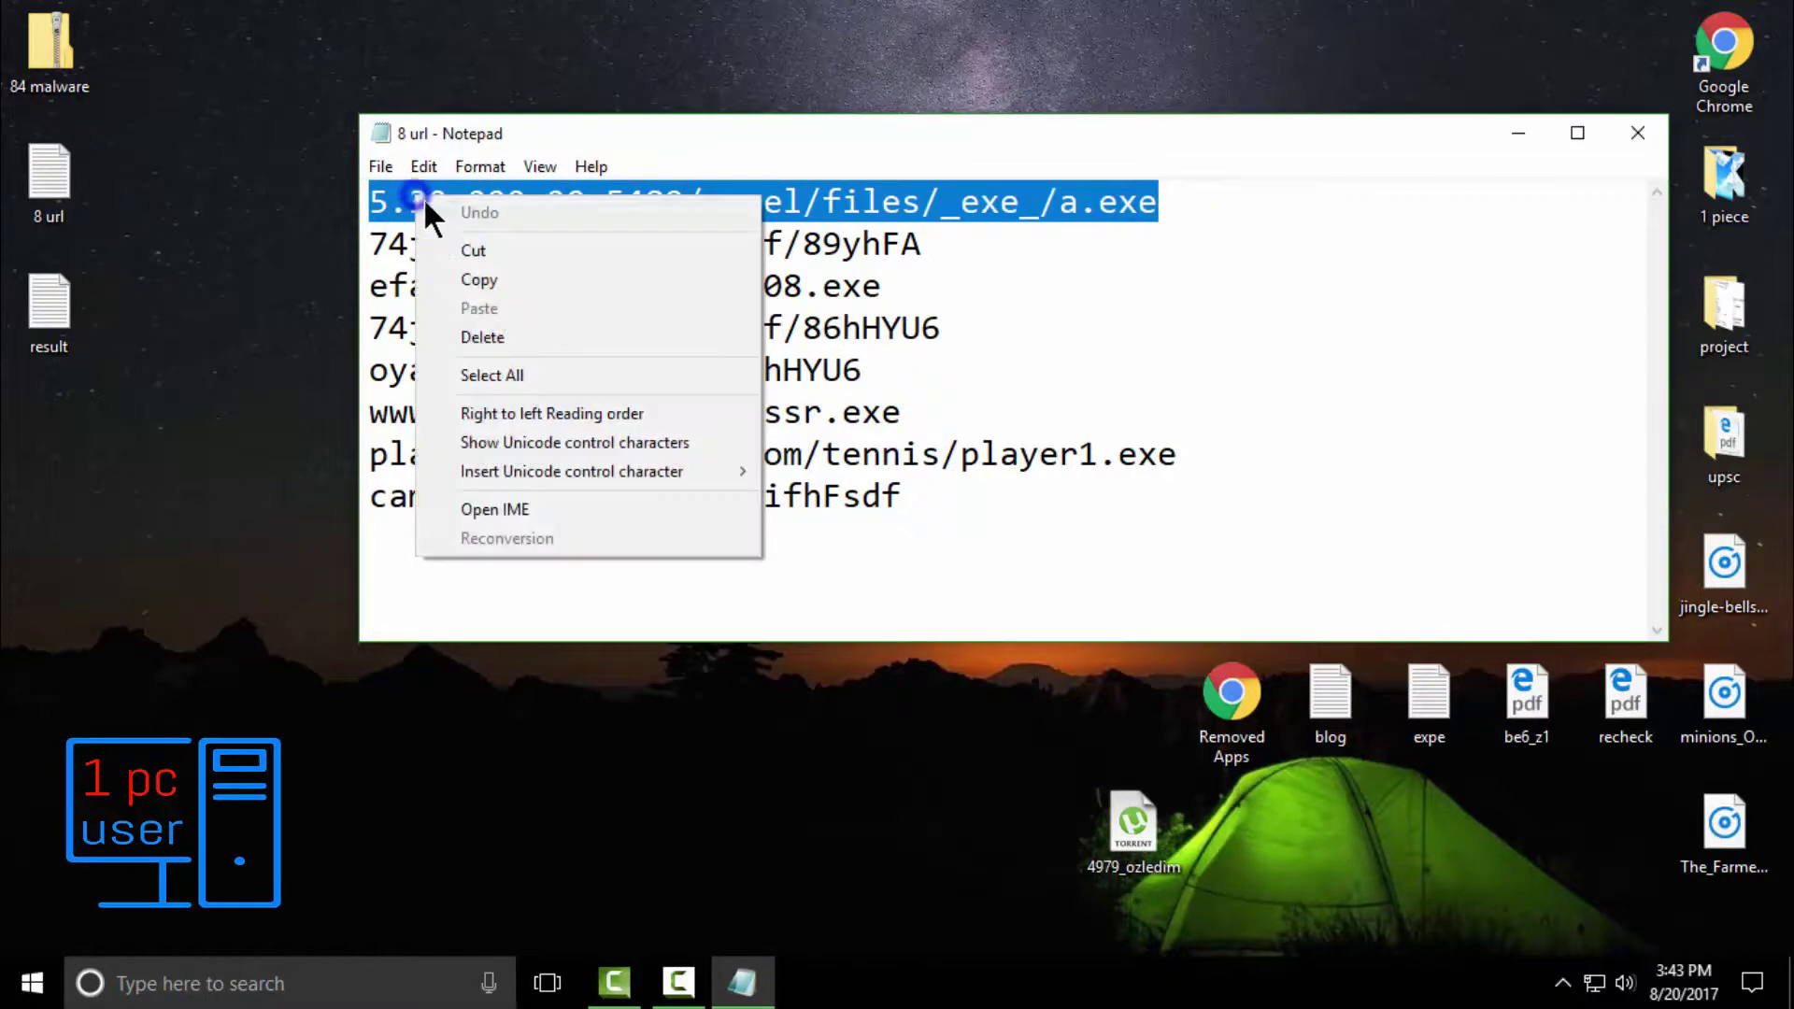
pyautogui.click(485, 278)
# Launch Edge, paste-and-go the first URL, and dismiss the app-choice prompt
pyautogui.press('super')
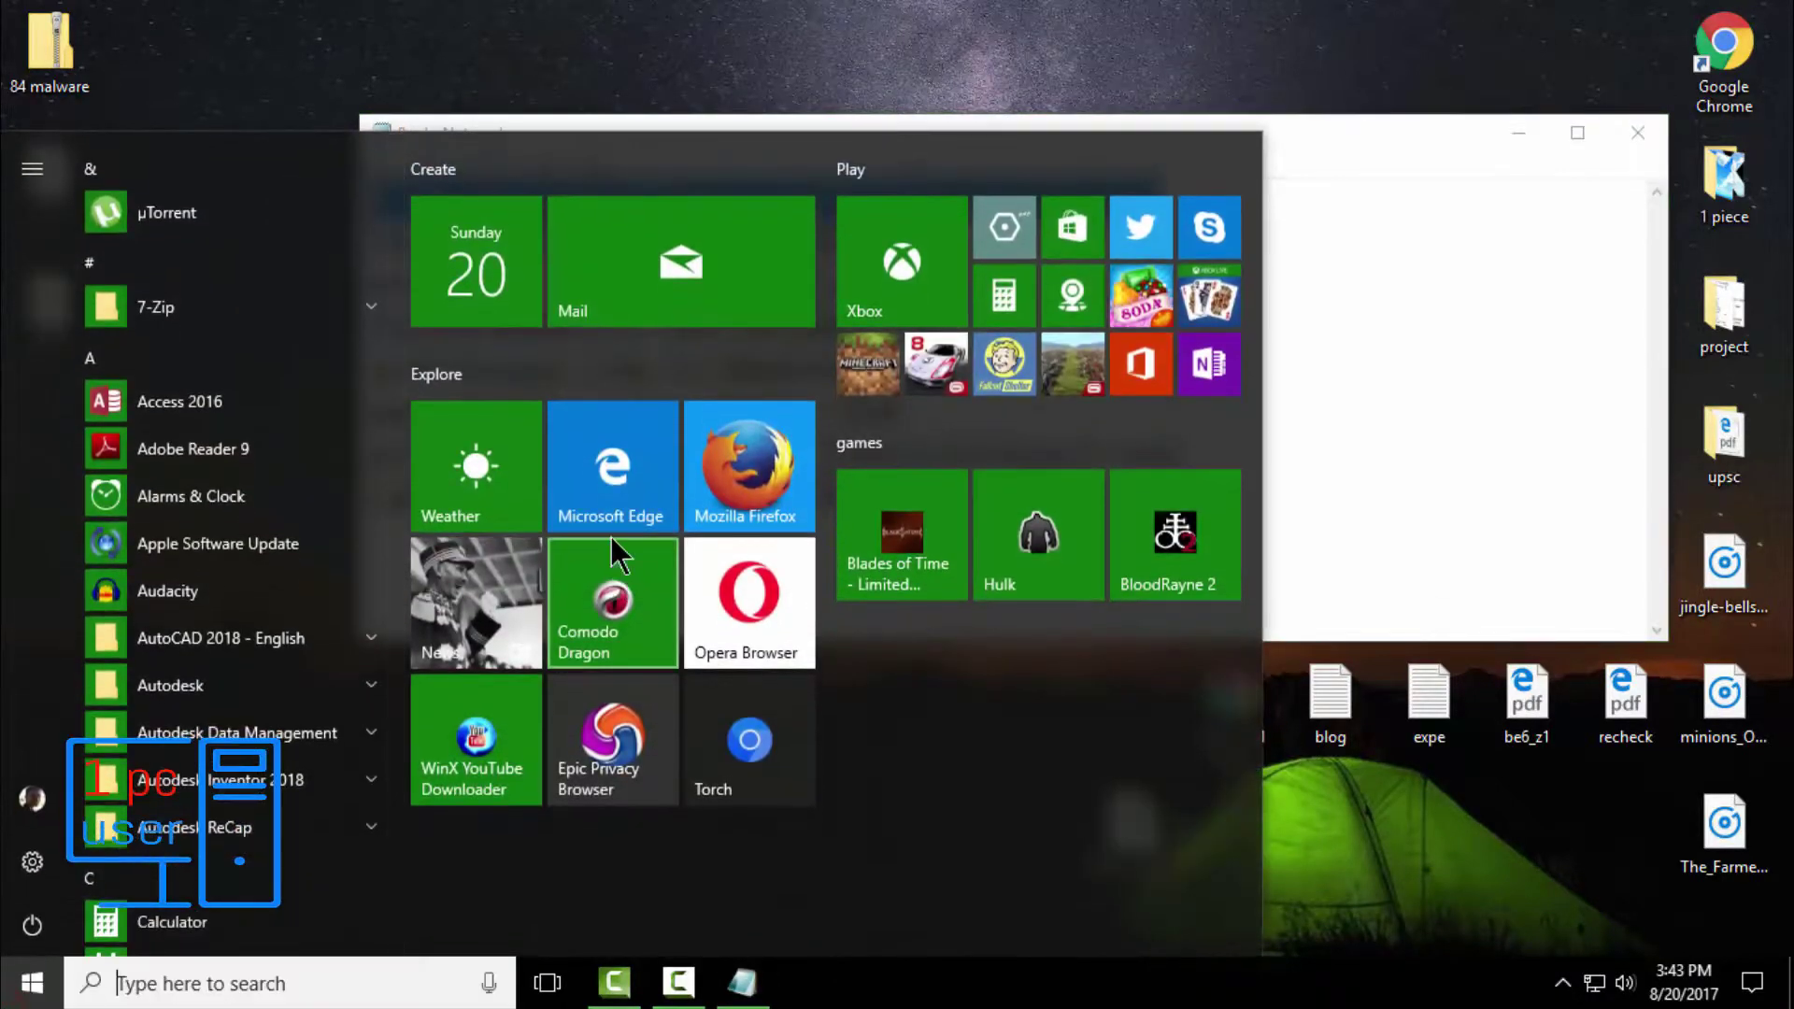
pyautogui.click(609, 486)
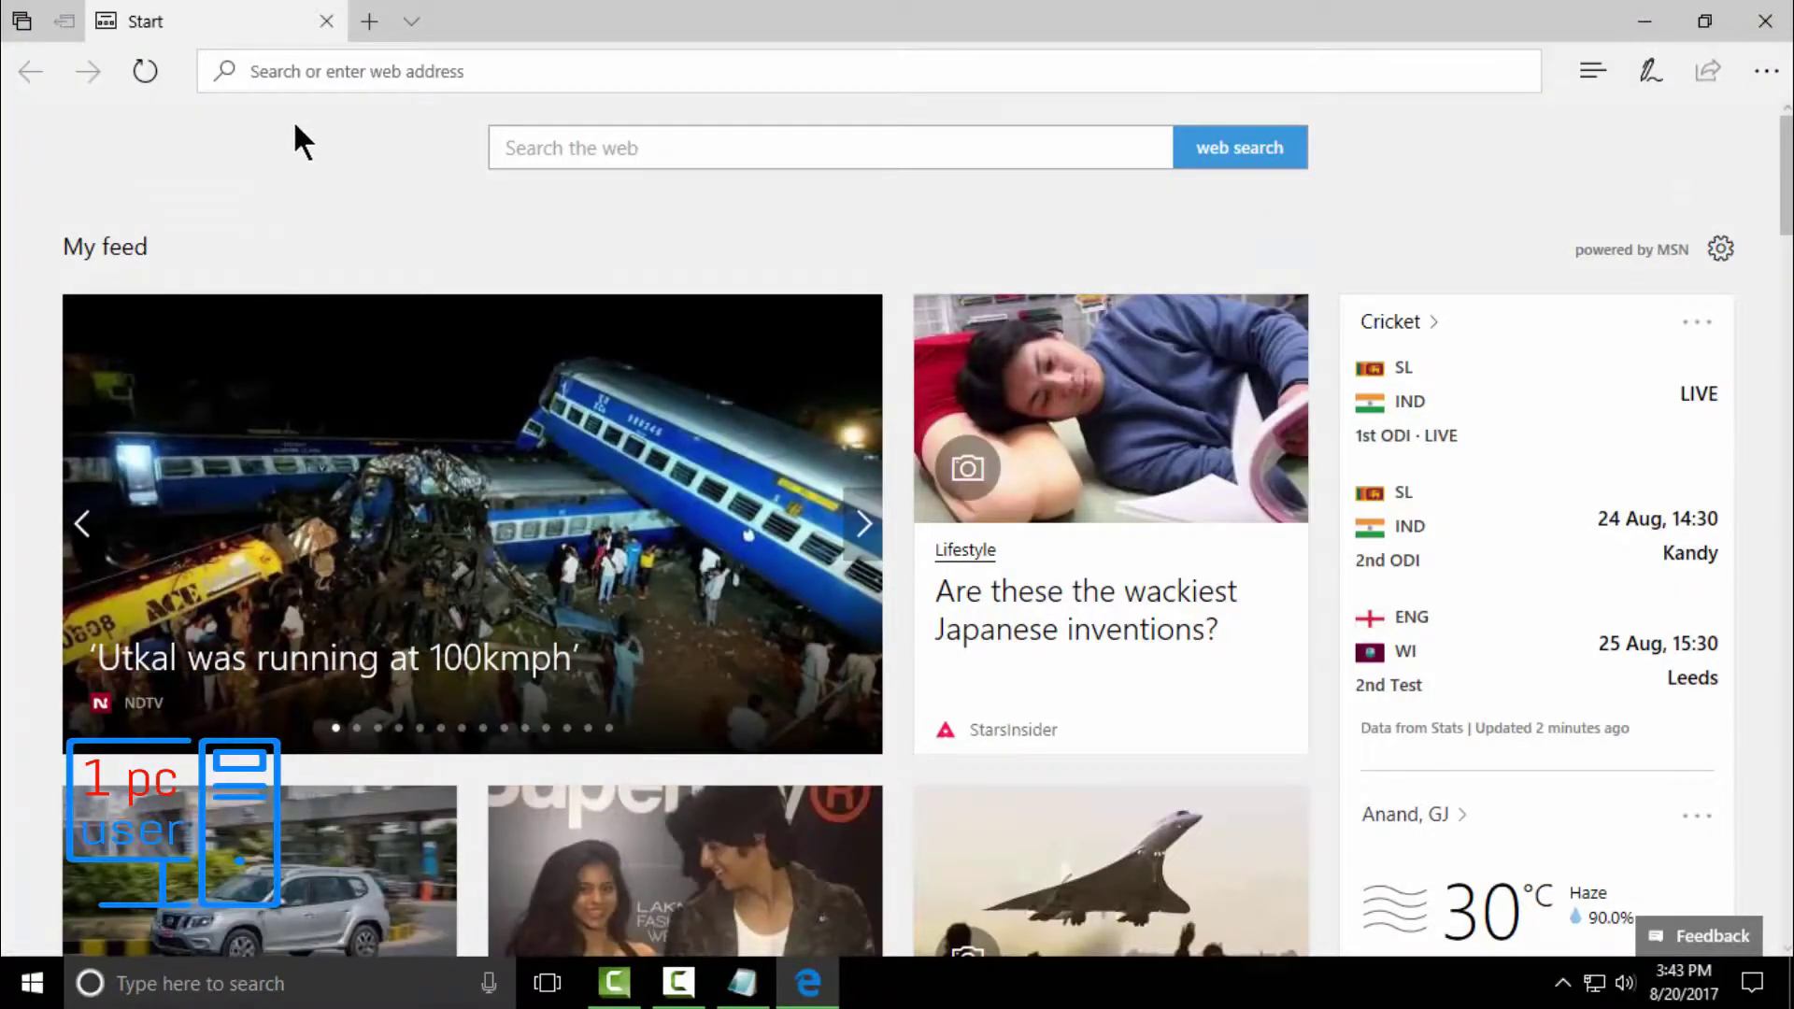
pyautogui.rightClick(317, 71)
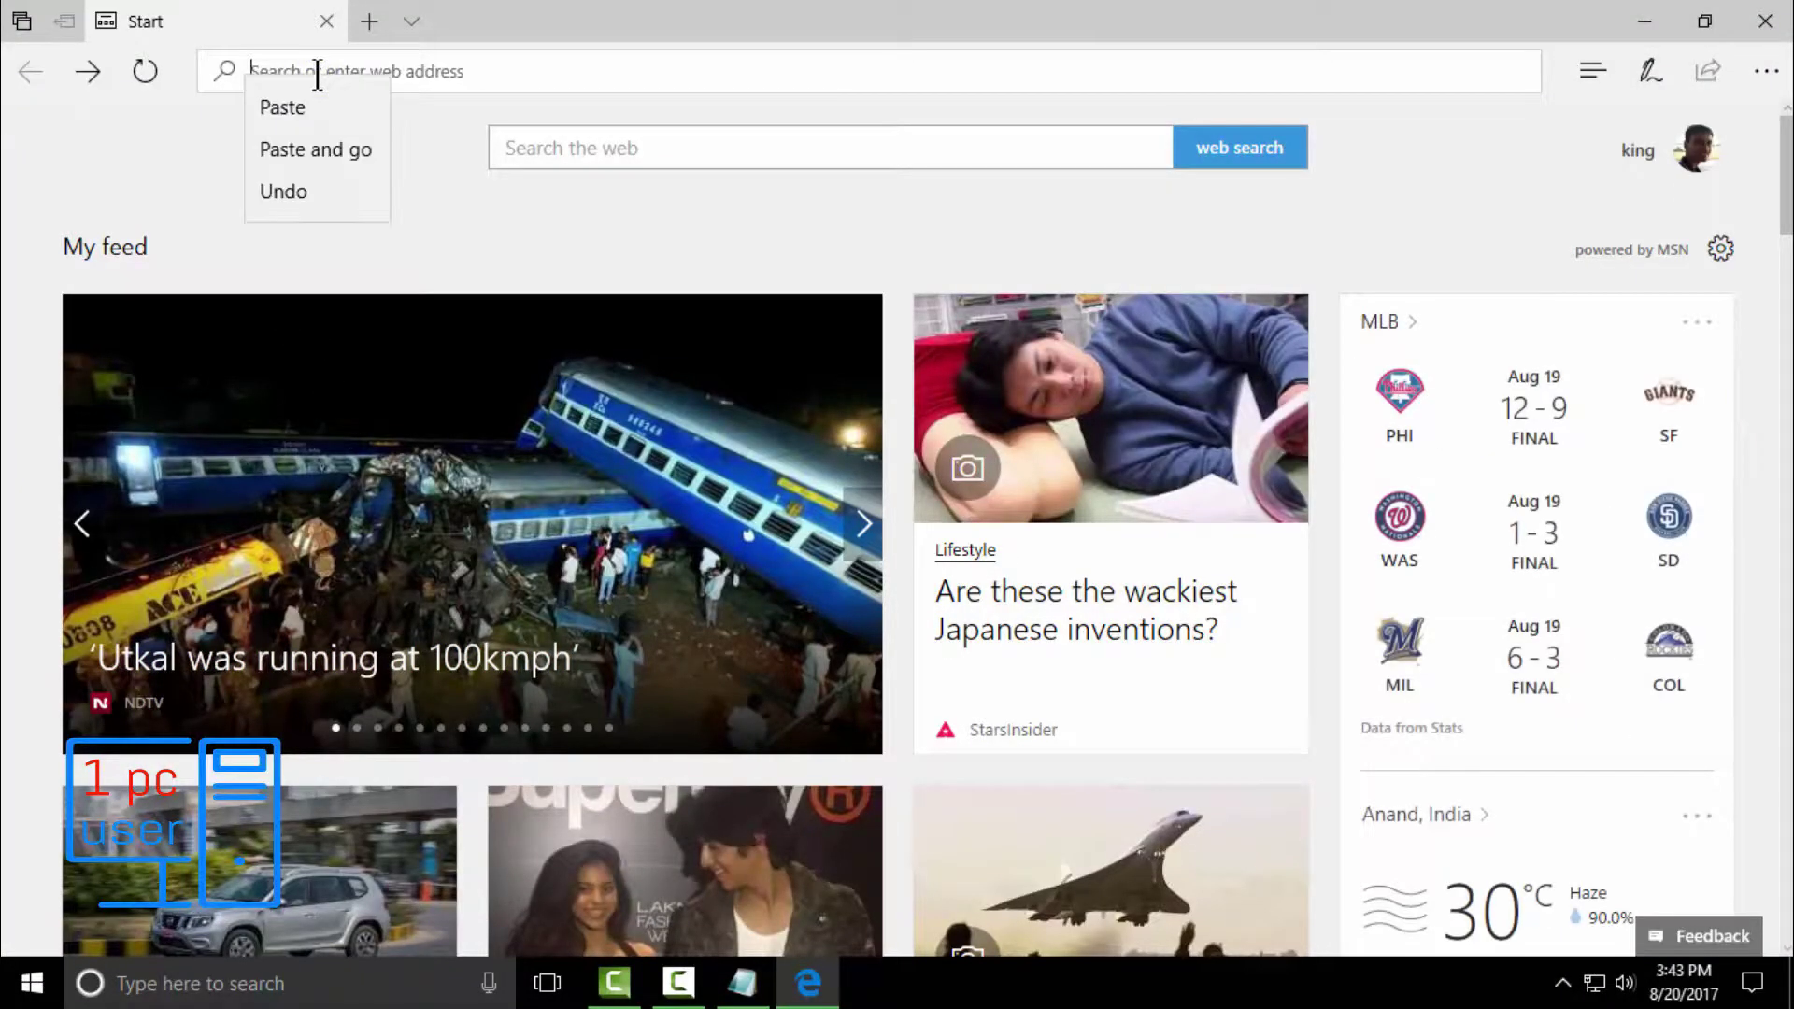
pyautogui.click(326, 148)
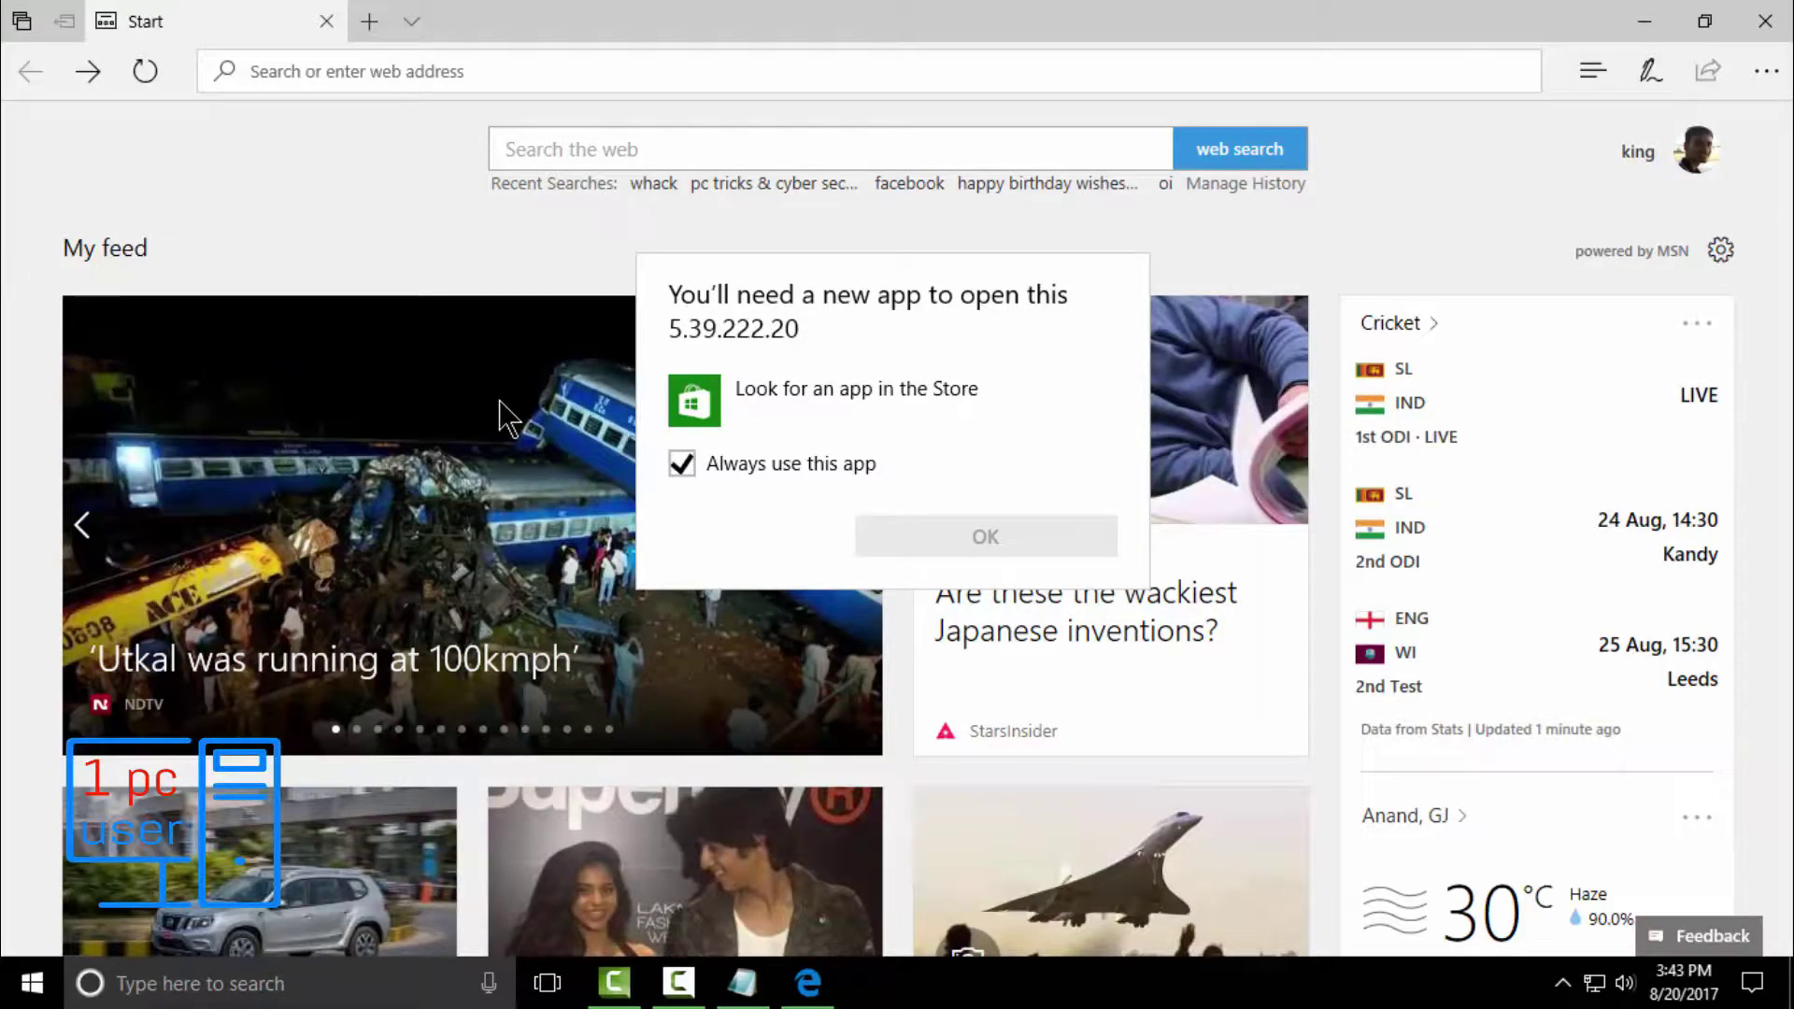
pyautogui.click(681, 464)
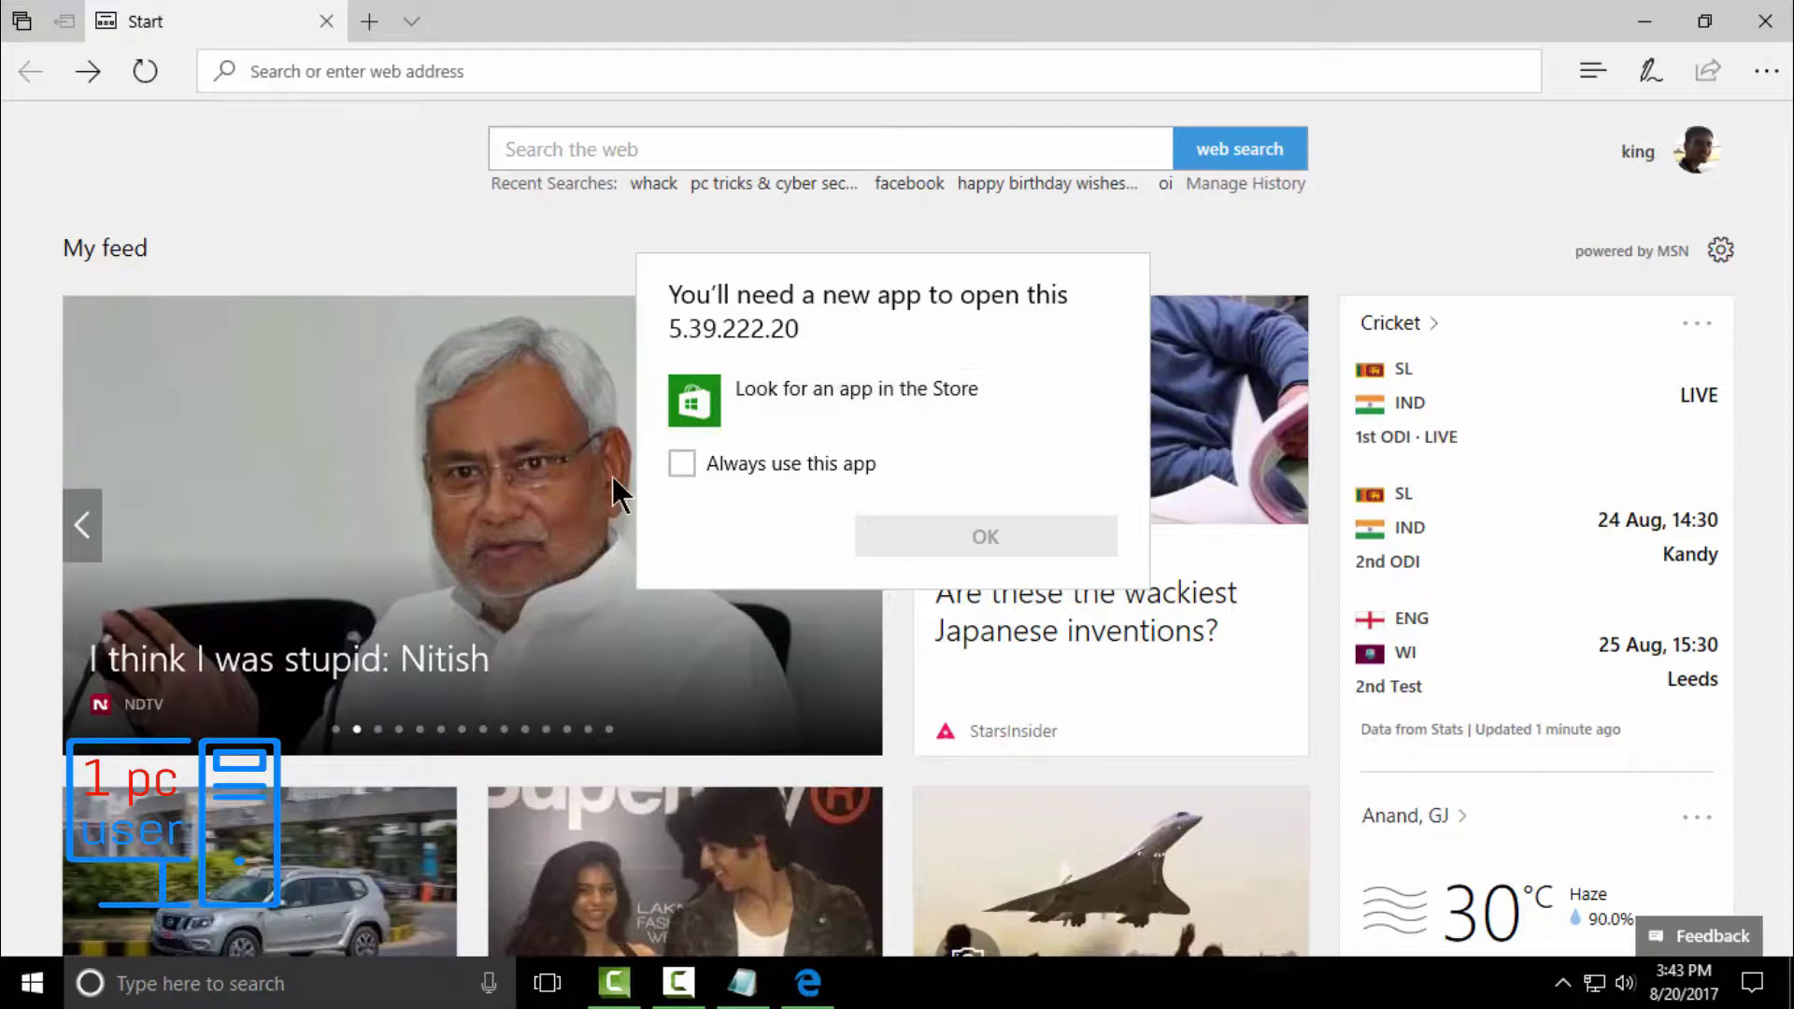
pyautogui.click(228, 245)
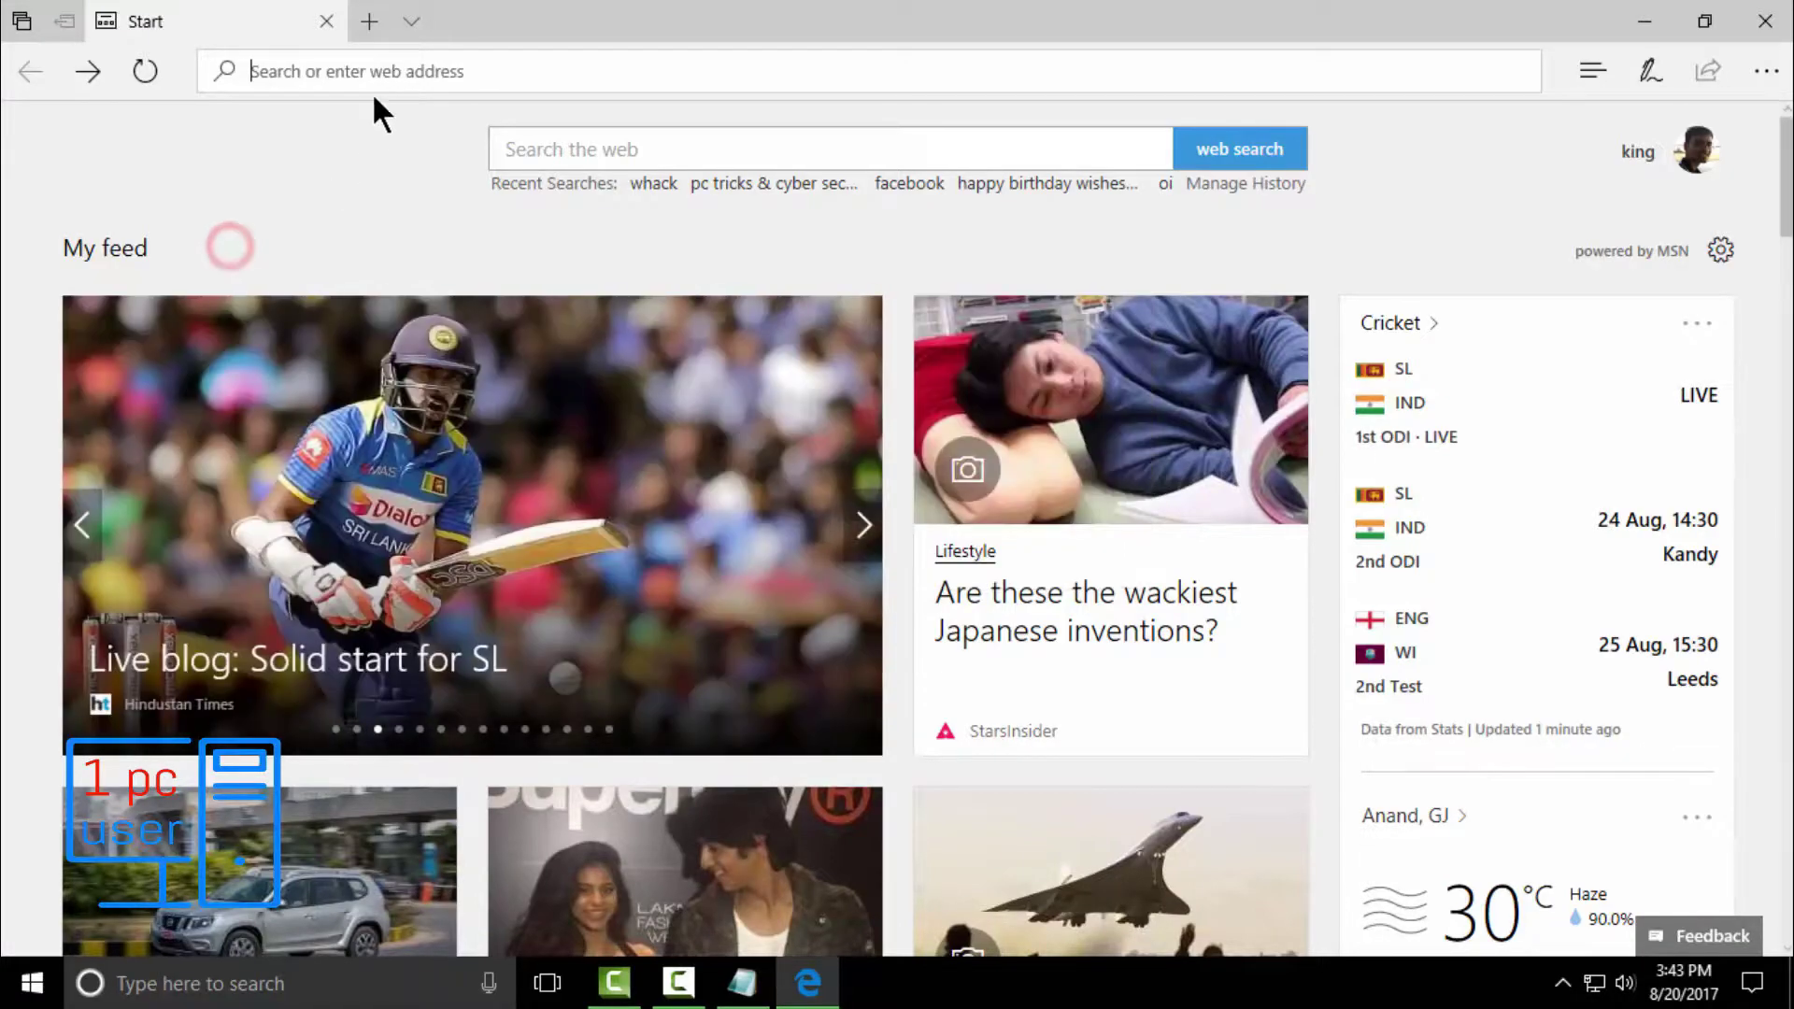
# Retry the first URL and choose to look for an app in the Store
pyautogui.click(398, 148)
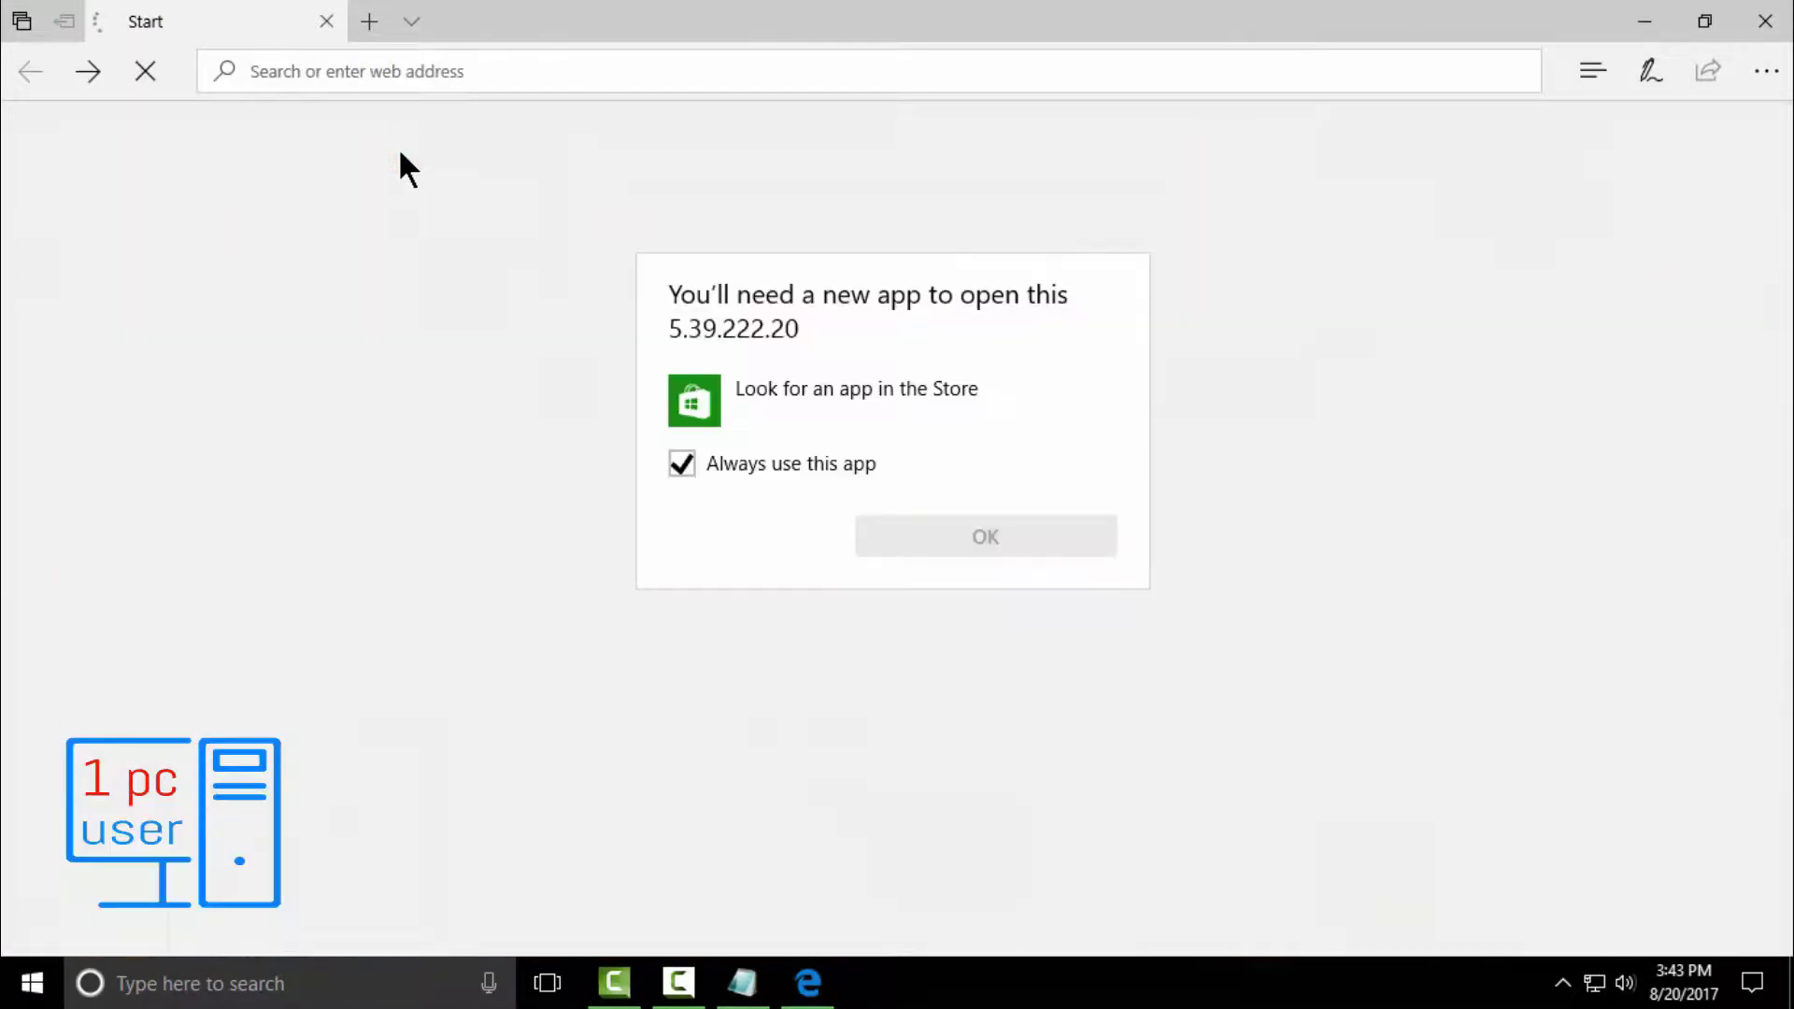
pyautogui.click(725, 467)
pyautogui.click(958, 537)
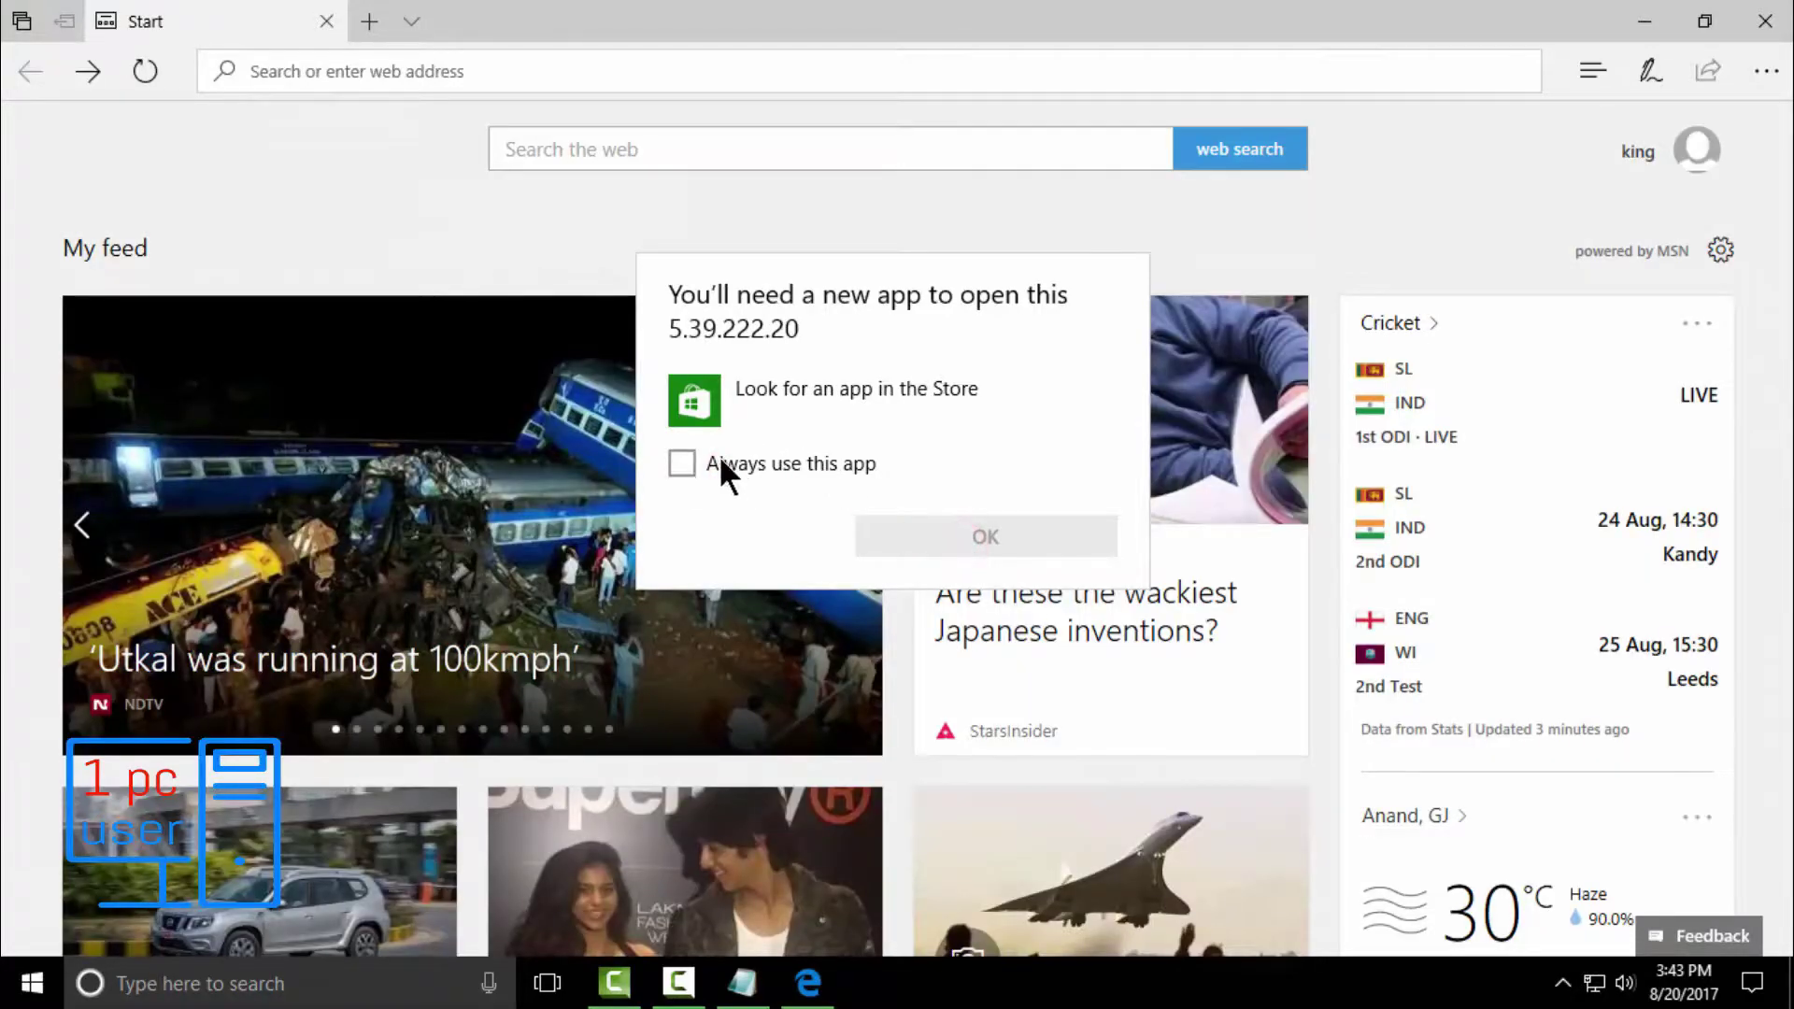
pyautogui.click(712, 381)
pyautogui.click(890, 539)
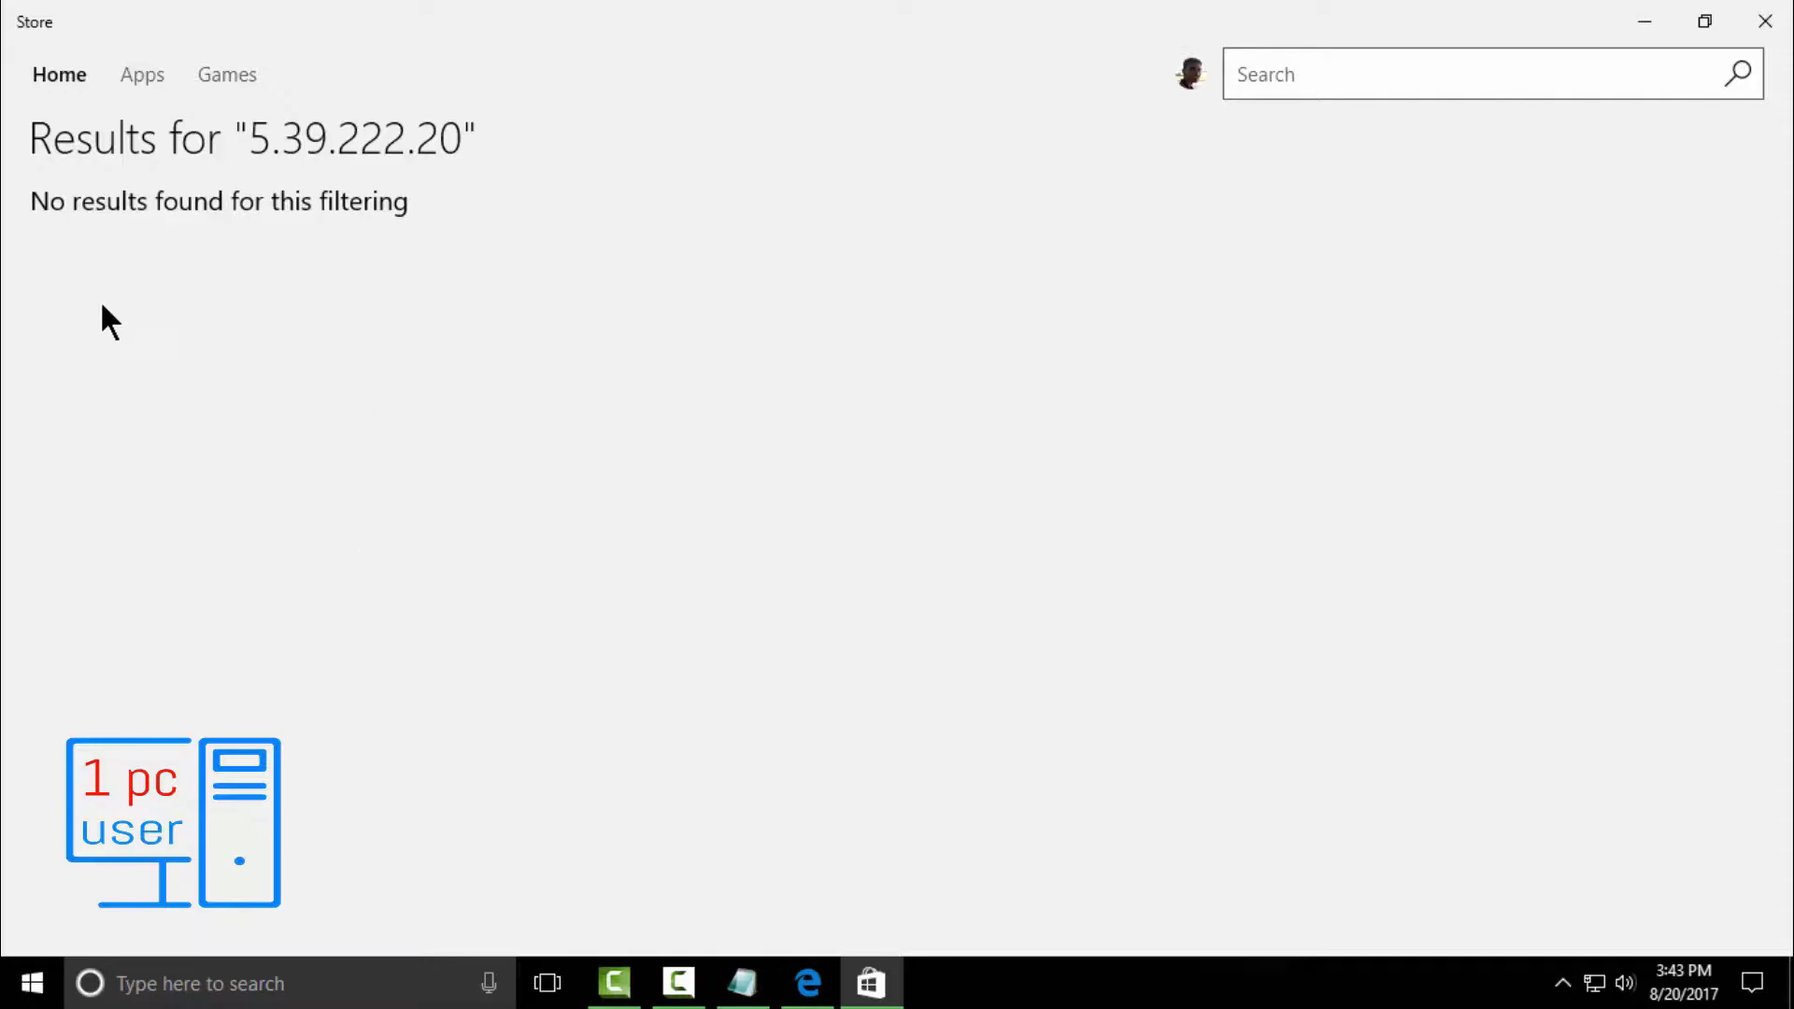
# Close the Store, copy the second URL, and load it in Edge
pyautogui.click(1762, 22)
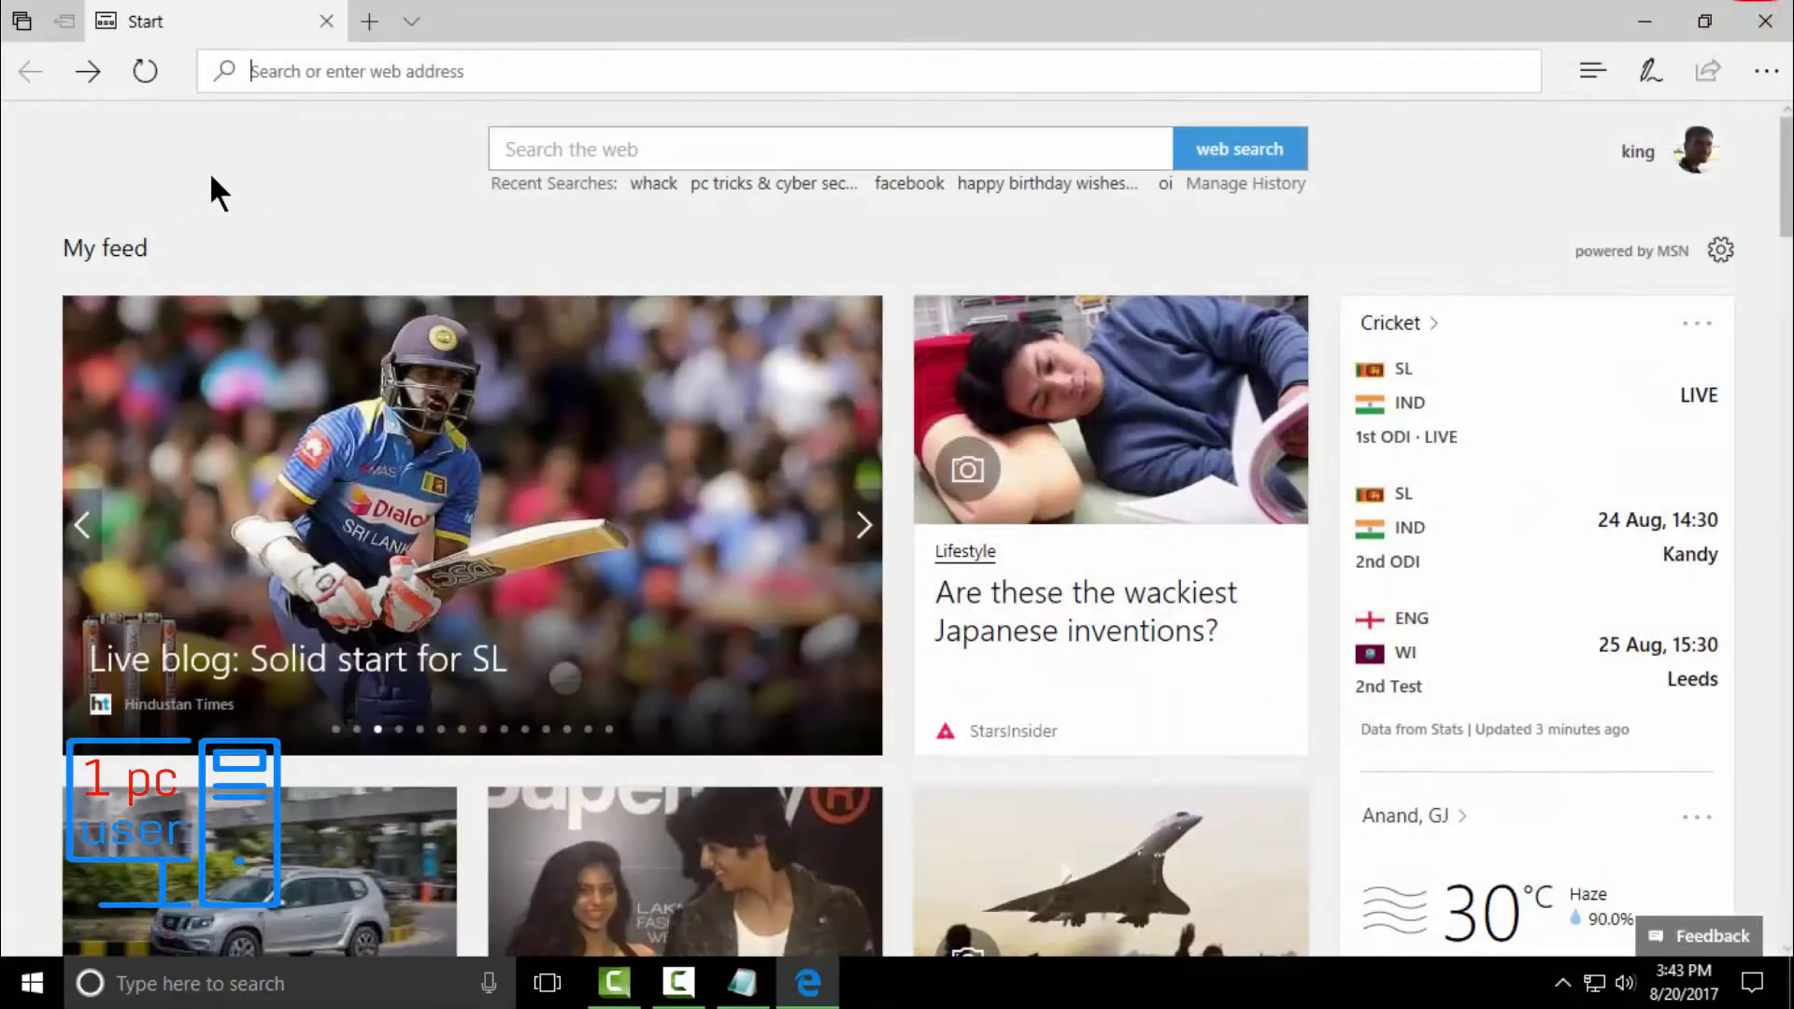
pyautogui.click(752, 983)
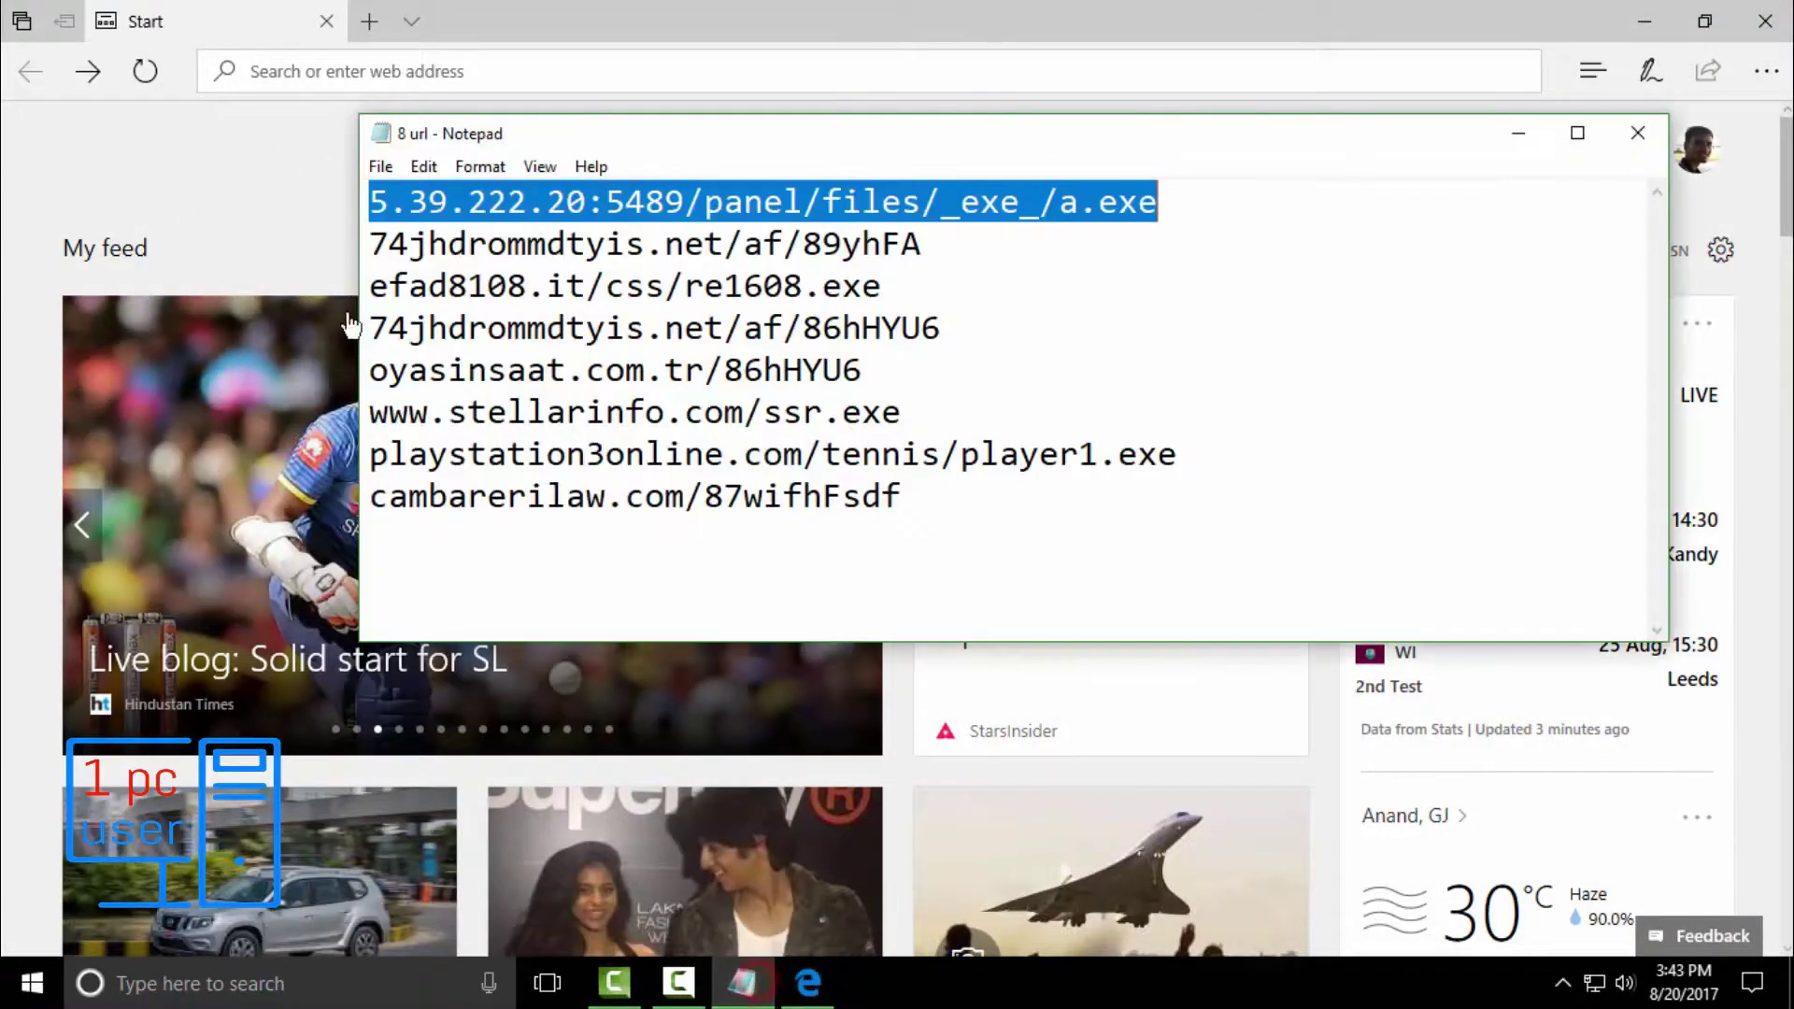
pyautogui.moveTo(369, 244); pyautogui.dragTo(893, 255)
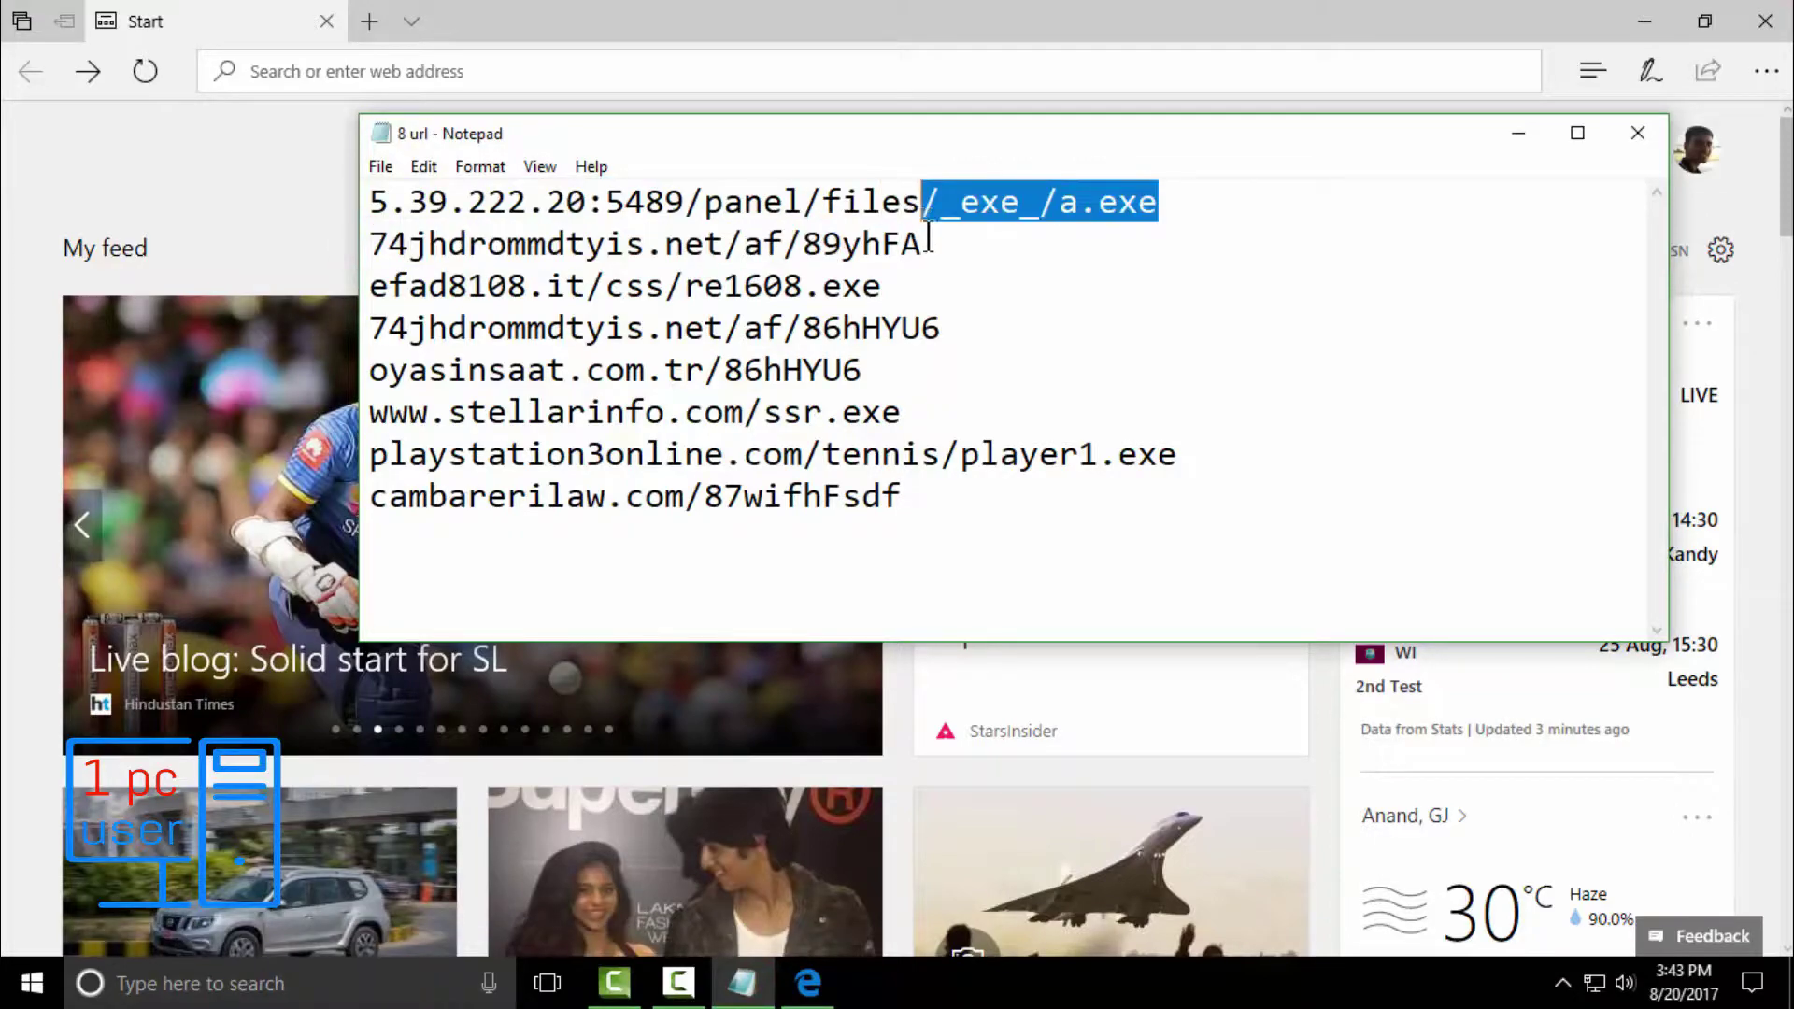
pyautogui.rightClick(892, 255)
pyautogui.click(950, 336)
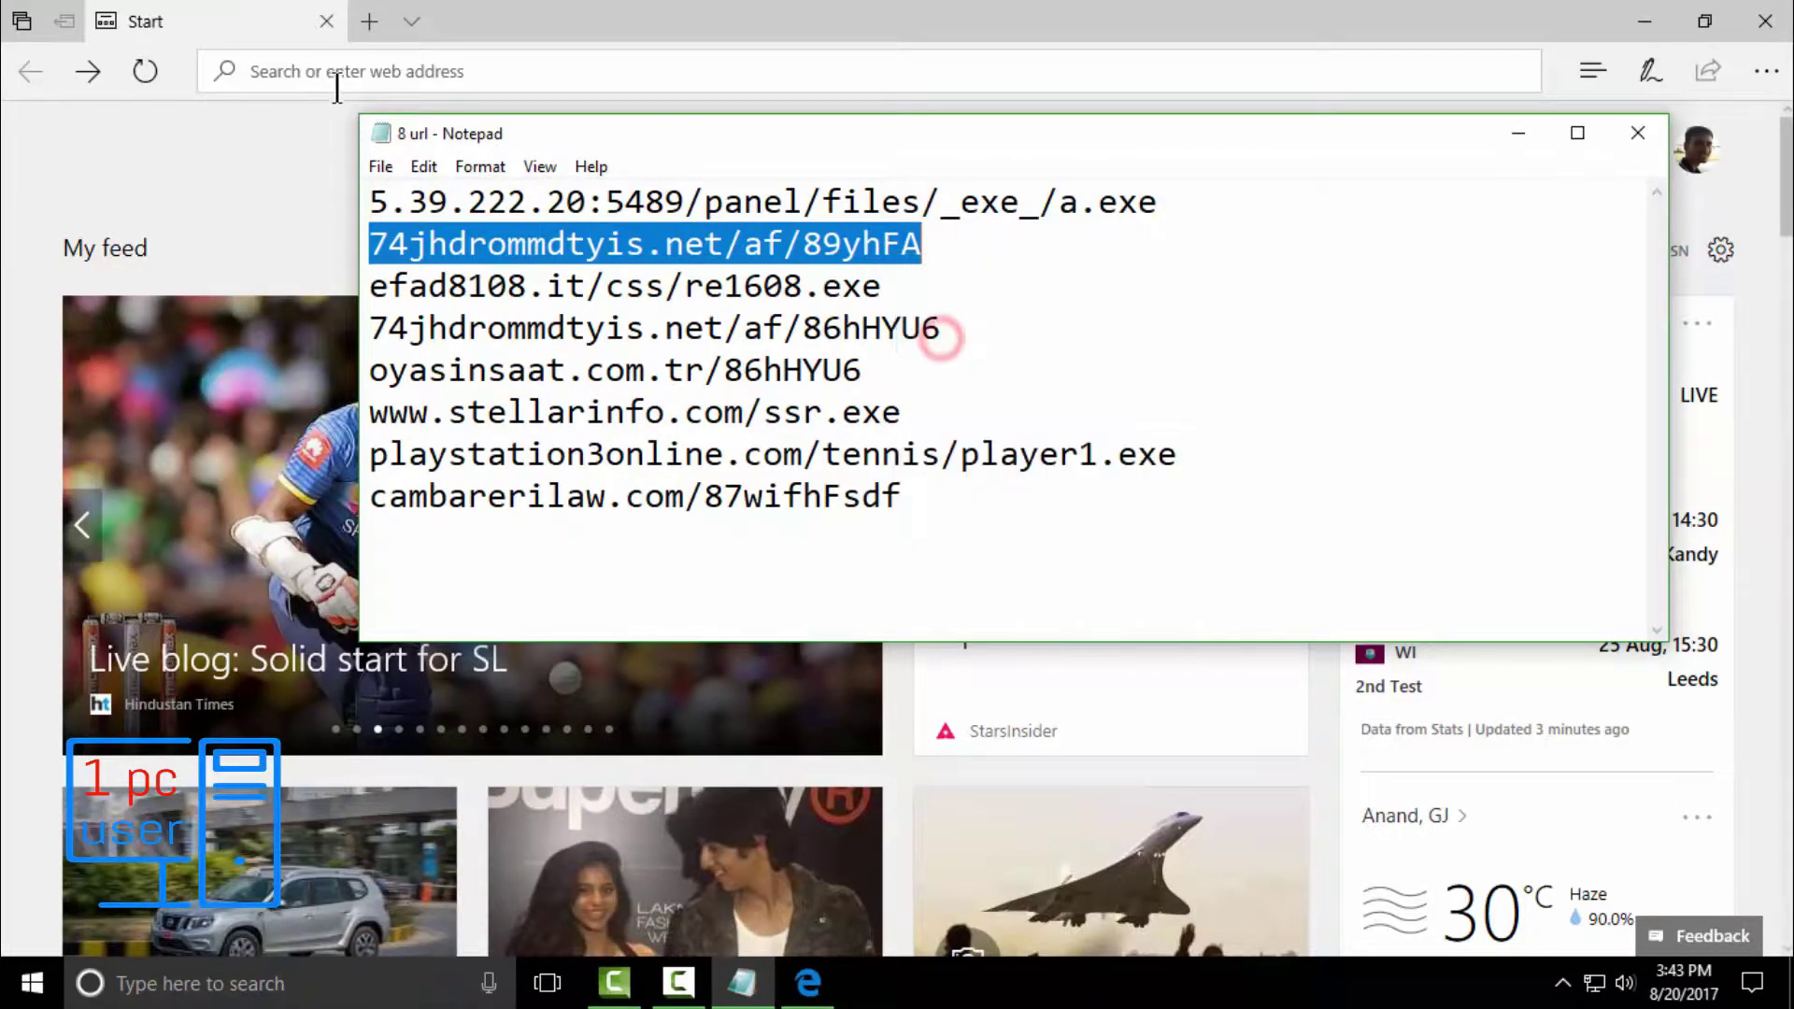
pyautogui.click(337, 79)
pyautogui.rightClick(336, 79)
pyautogui.click(344, 138)
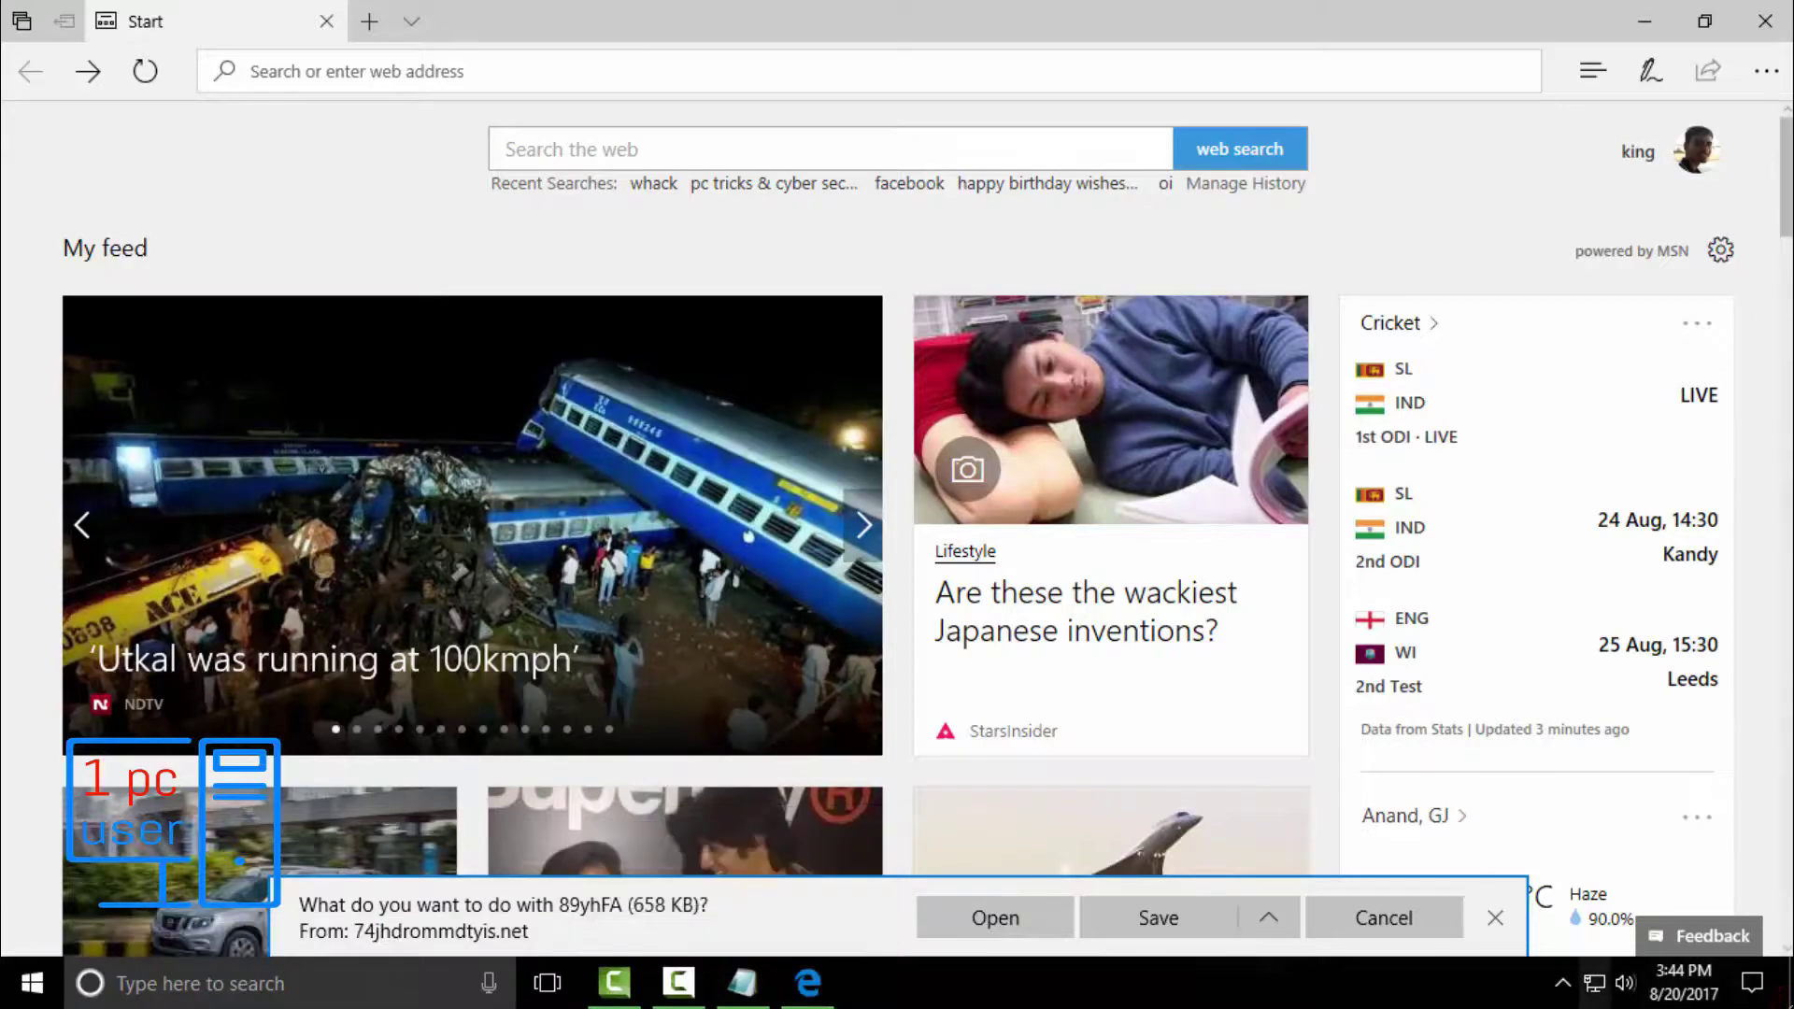
# Open the result notes file, dismiss the Defender alert, and cancel the 89yhFA download
pyautogui.click(1644, 20)
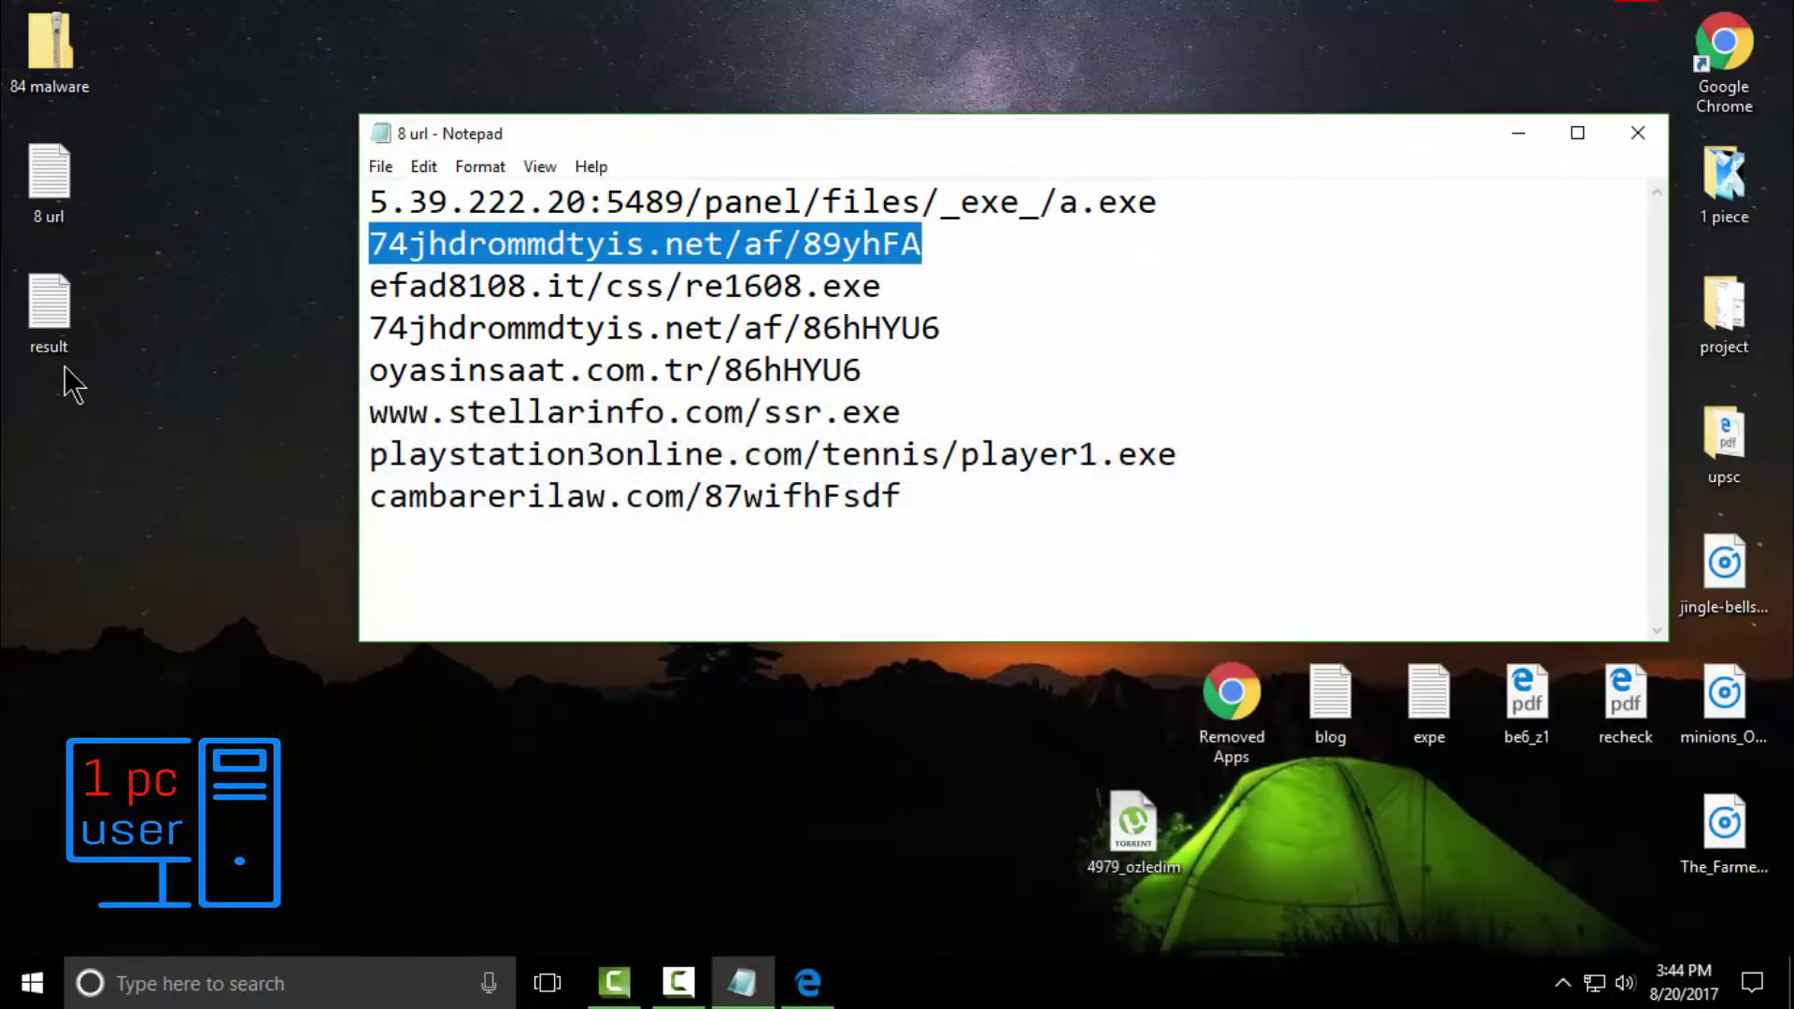
pyautogui.doubleClick(58, 297)
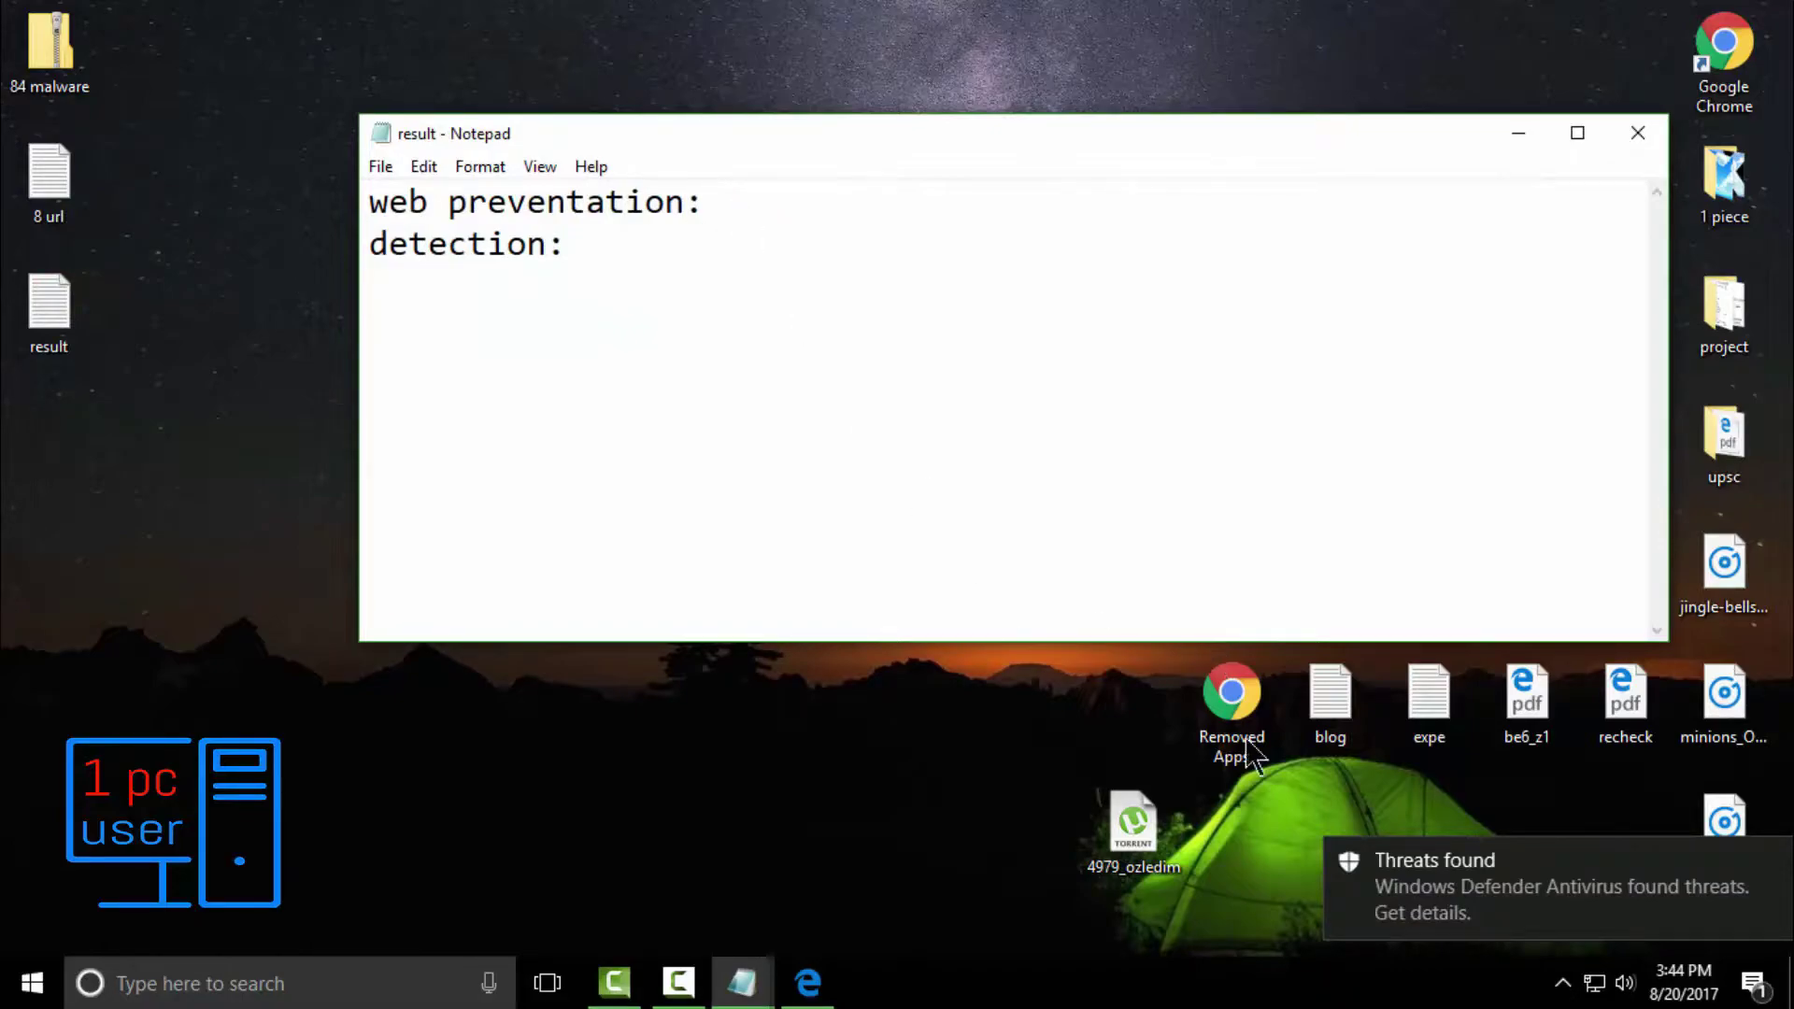
pyautogui.click(809, 983)
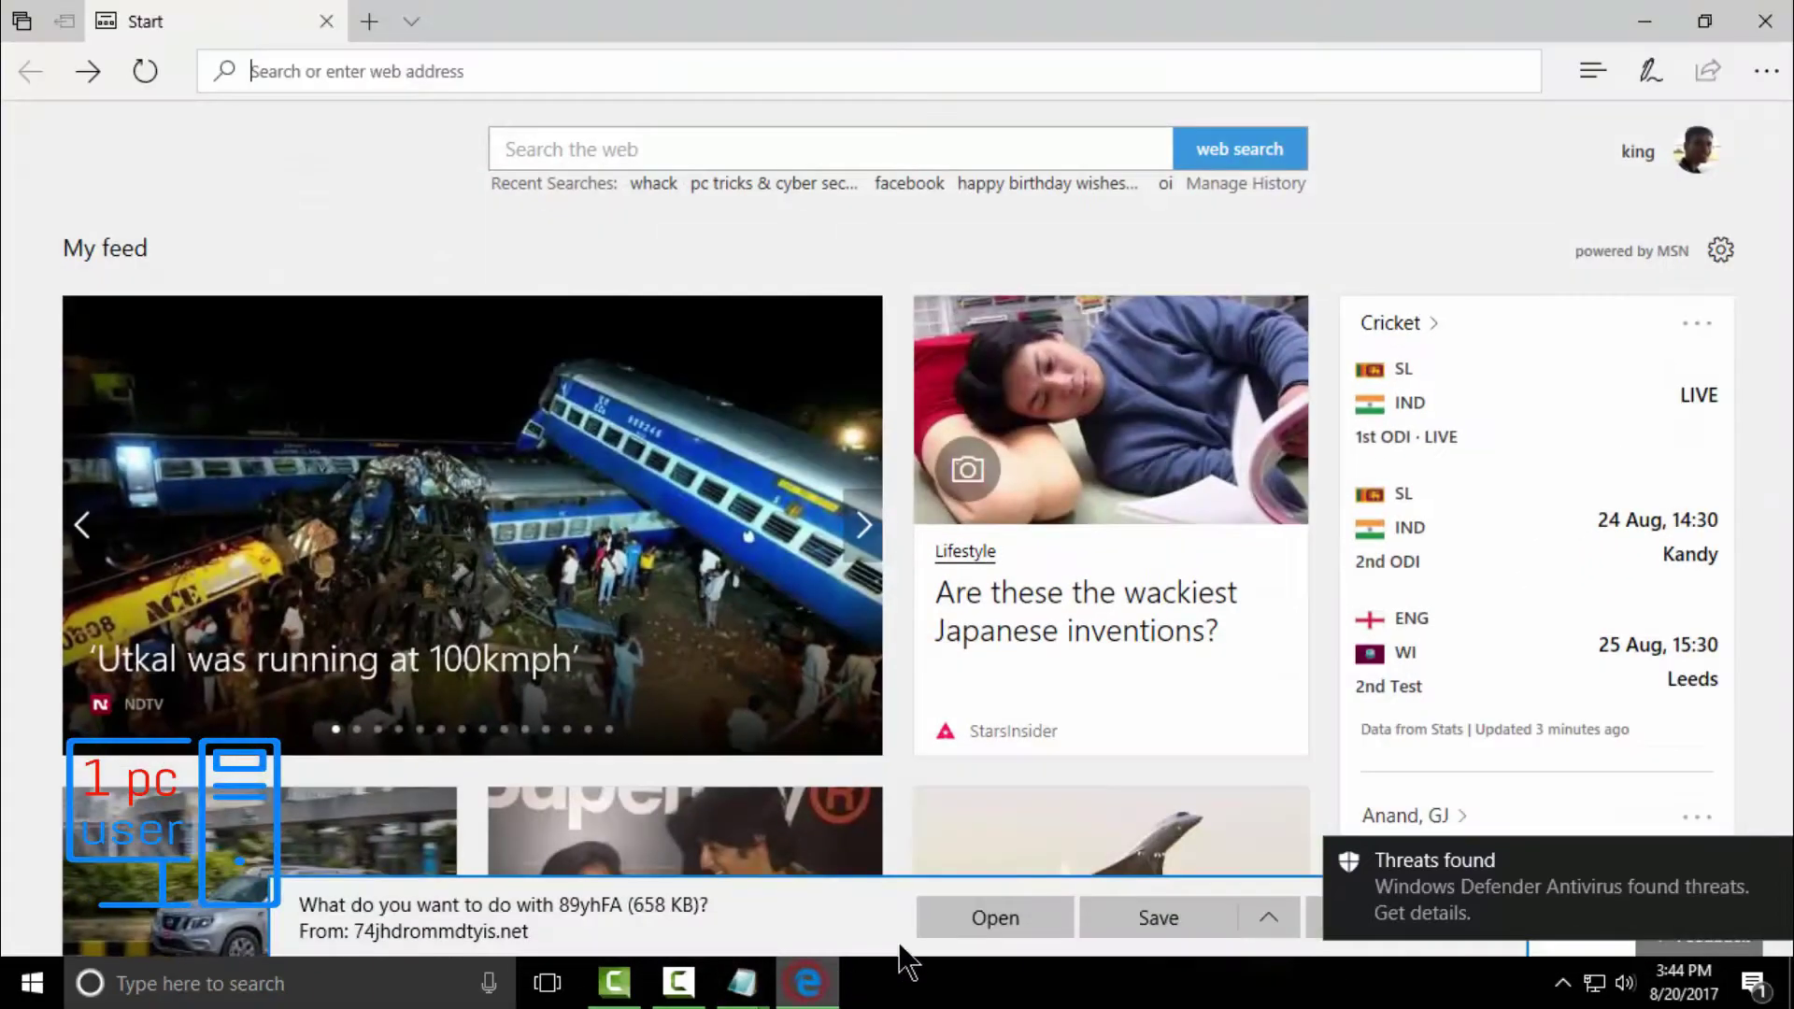
pyautogui.click(1776, 860)
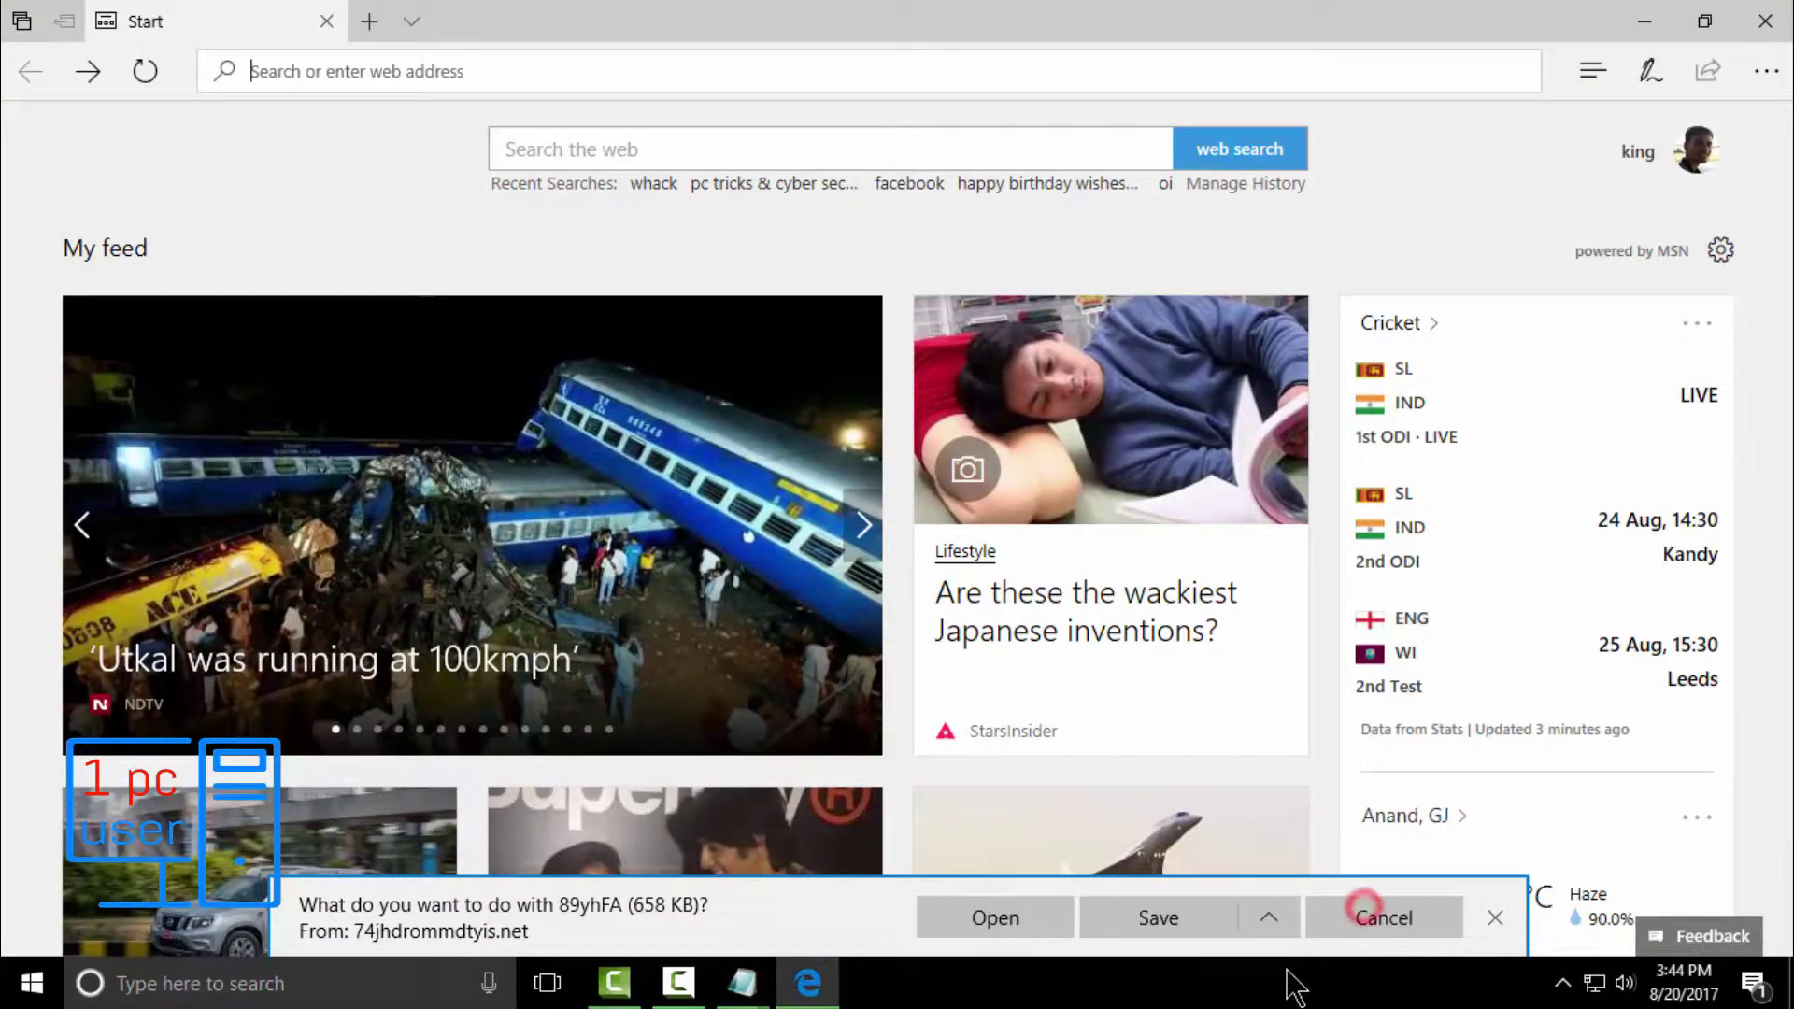
pyautogui.click(1388, 925)
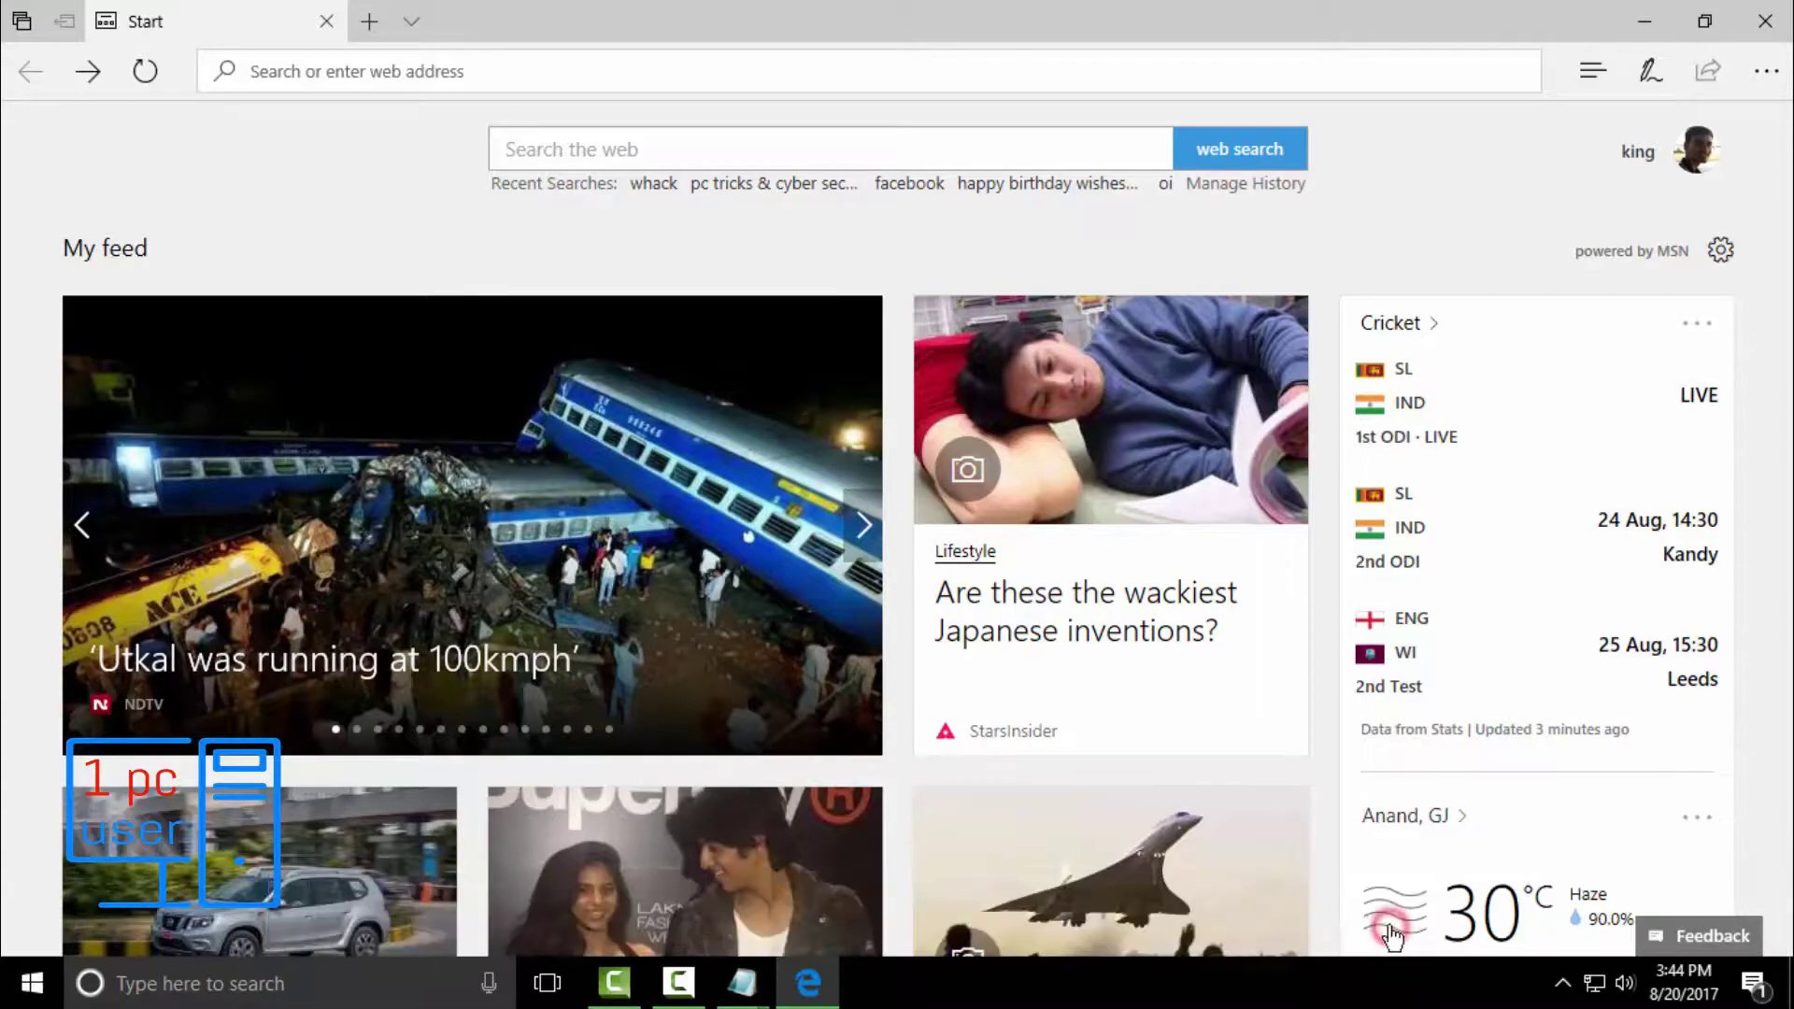
pyautogui.click(760, 993)
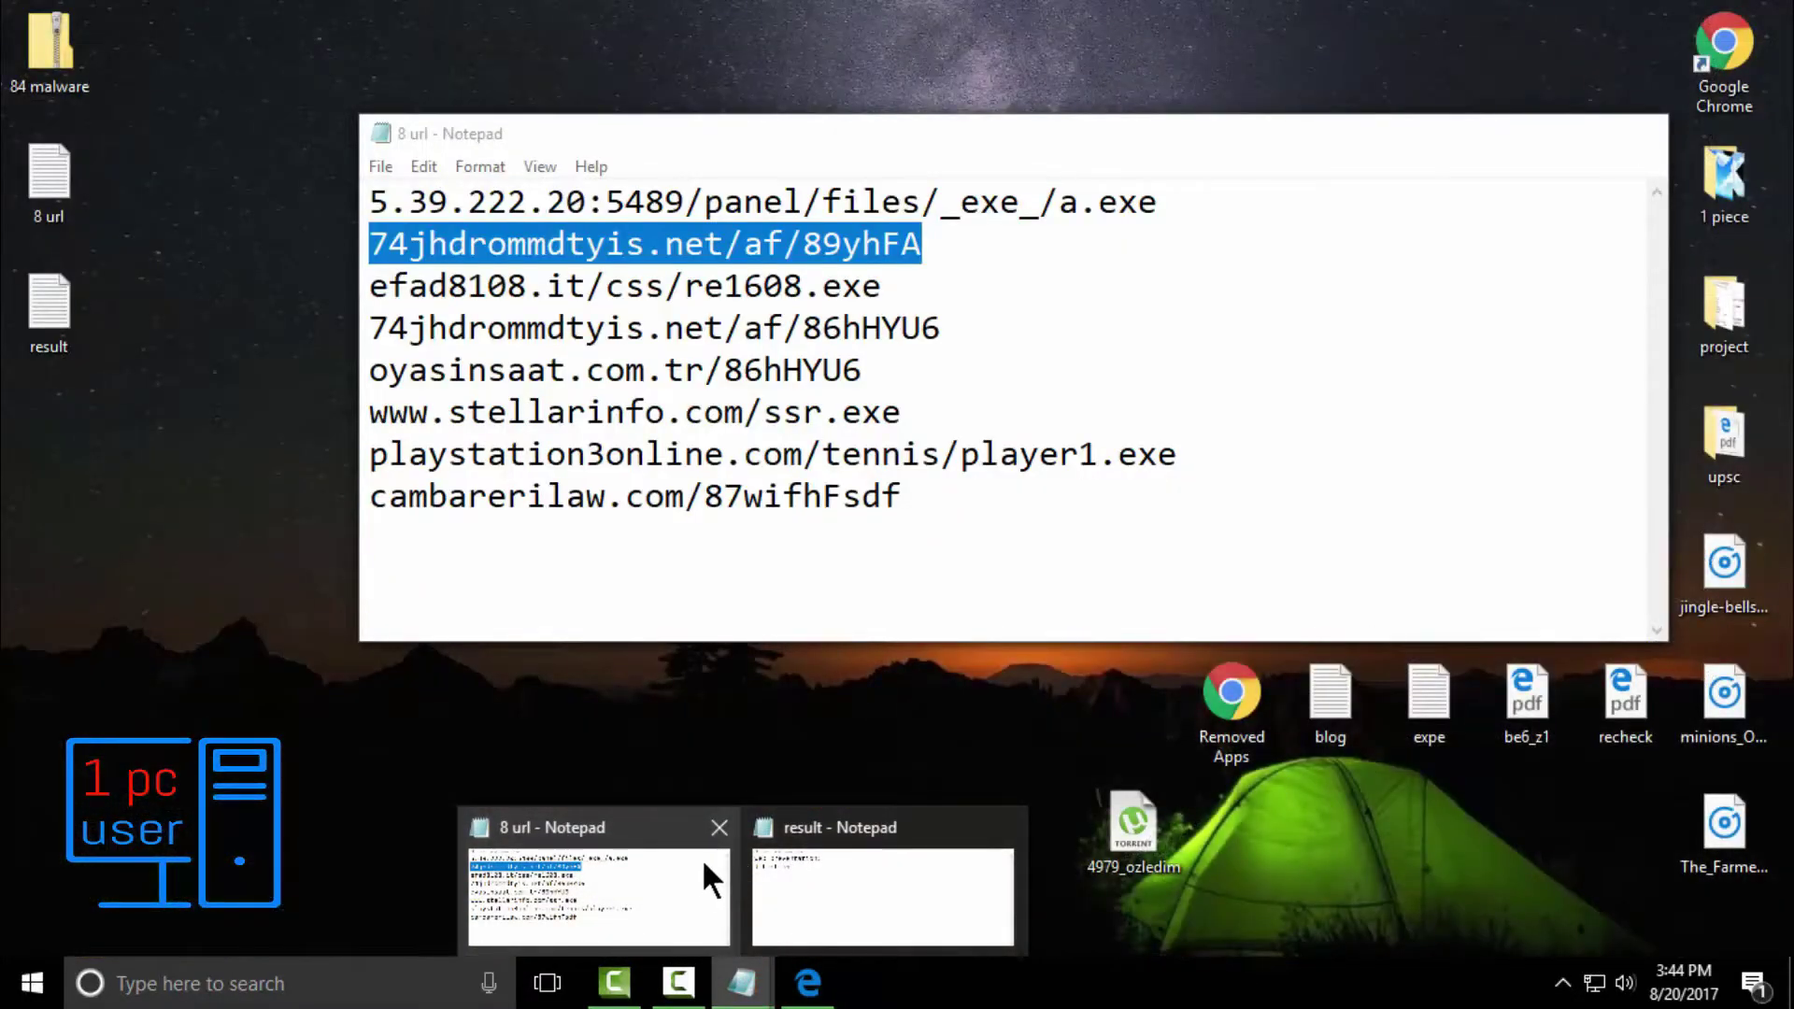
# Copy the third URL from the list and load it in Edge
pyautogui.click(703, 858)
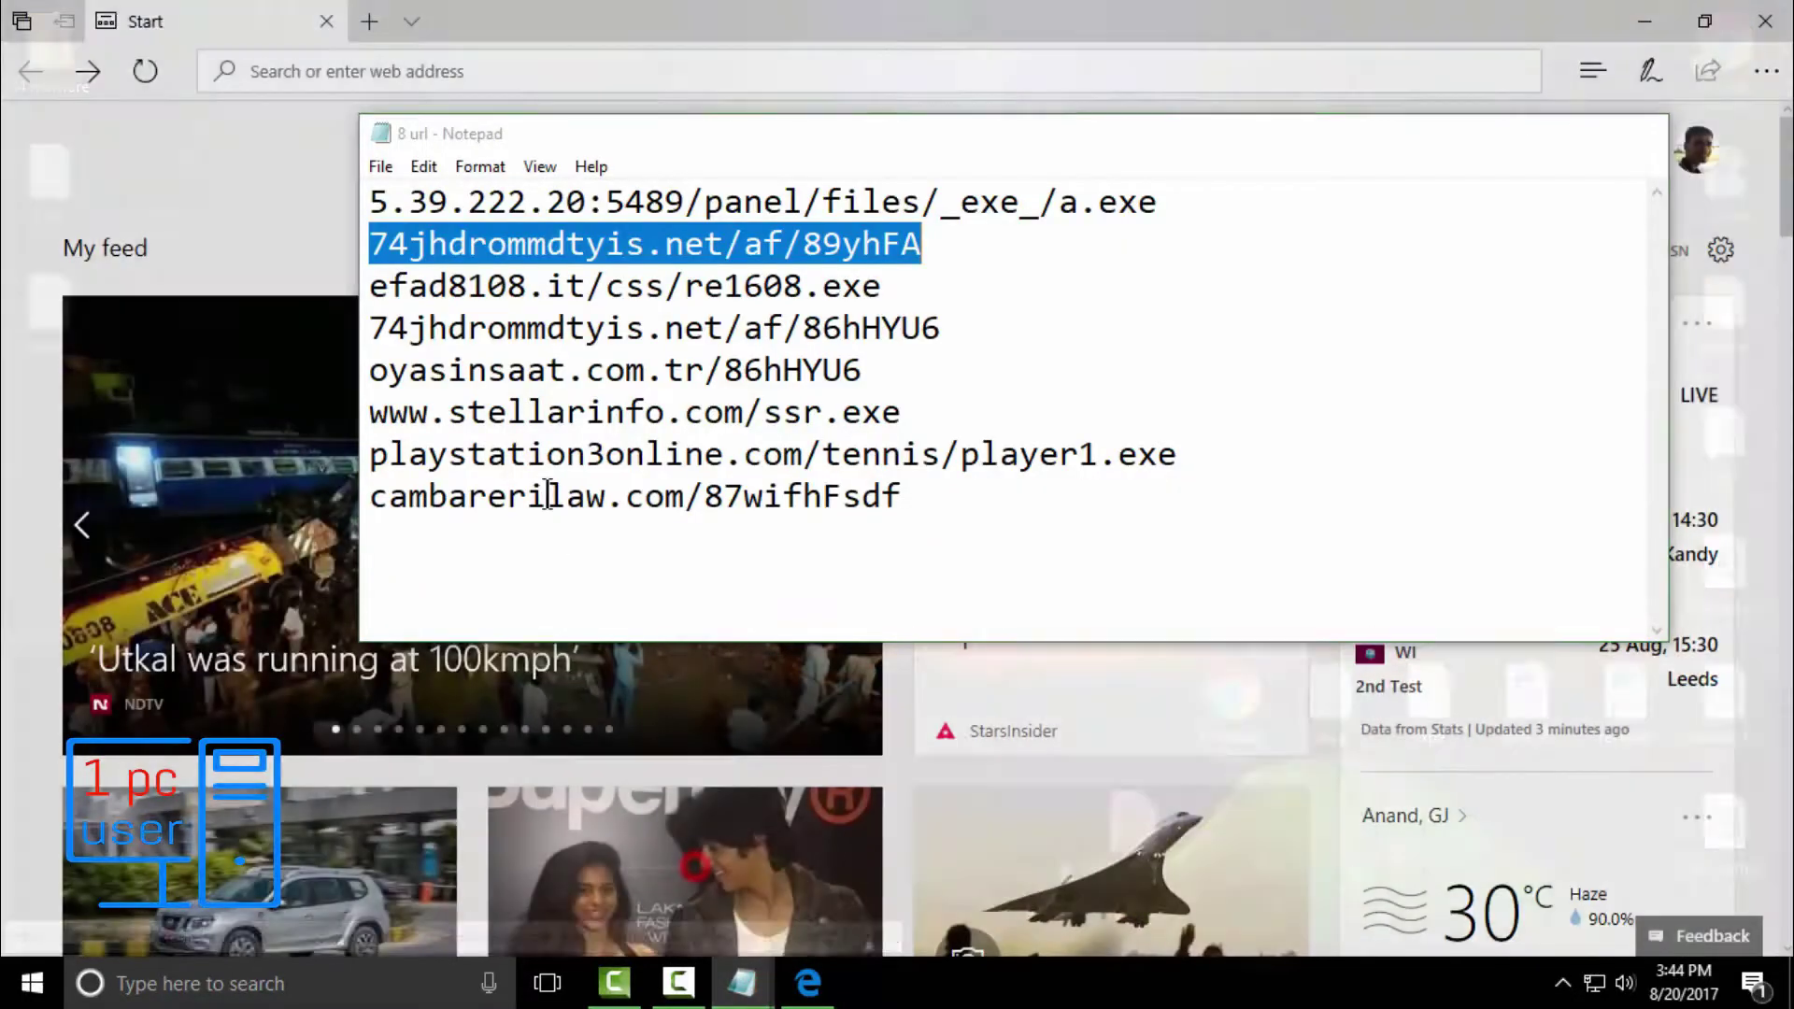
pyautogui.moveTo(371, 297); pyautogui.dragTo(822, 296)
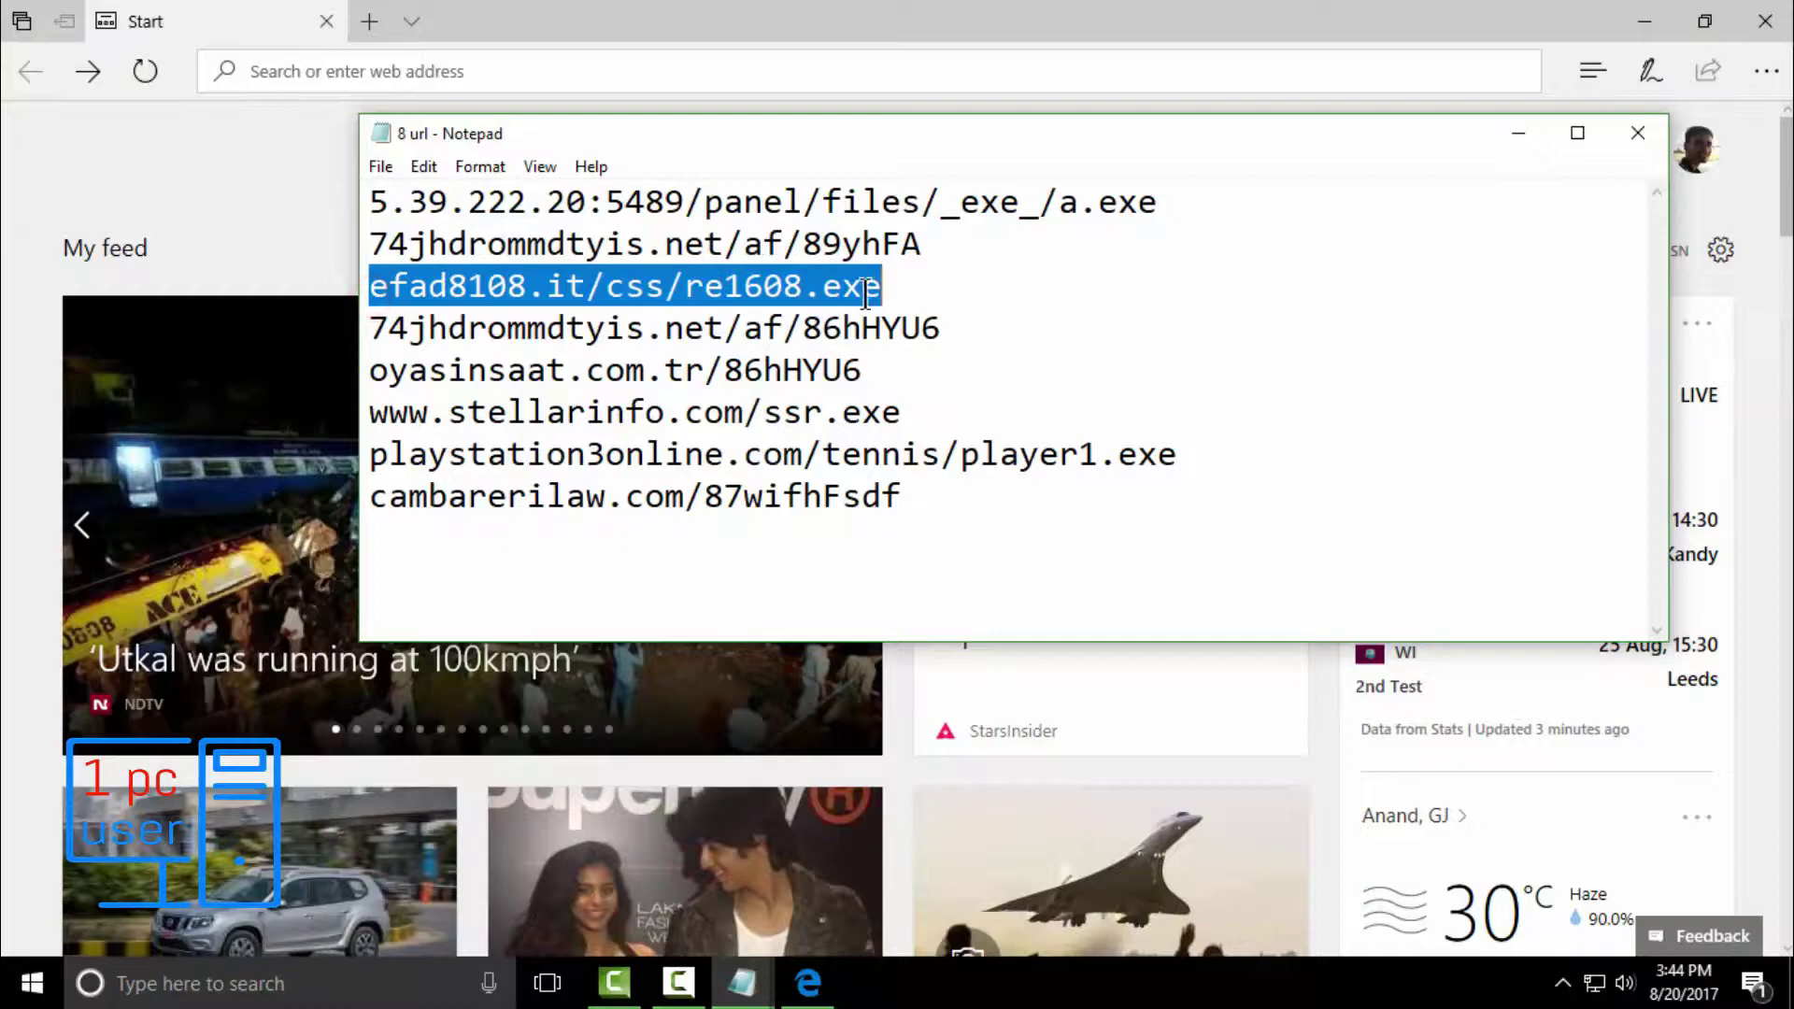
pyautogui.rightClick(822, 287)
pyautogui.click(895, 375)
pyautogui.click(396, 83)
pyautogui.rightClick(395, 75)
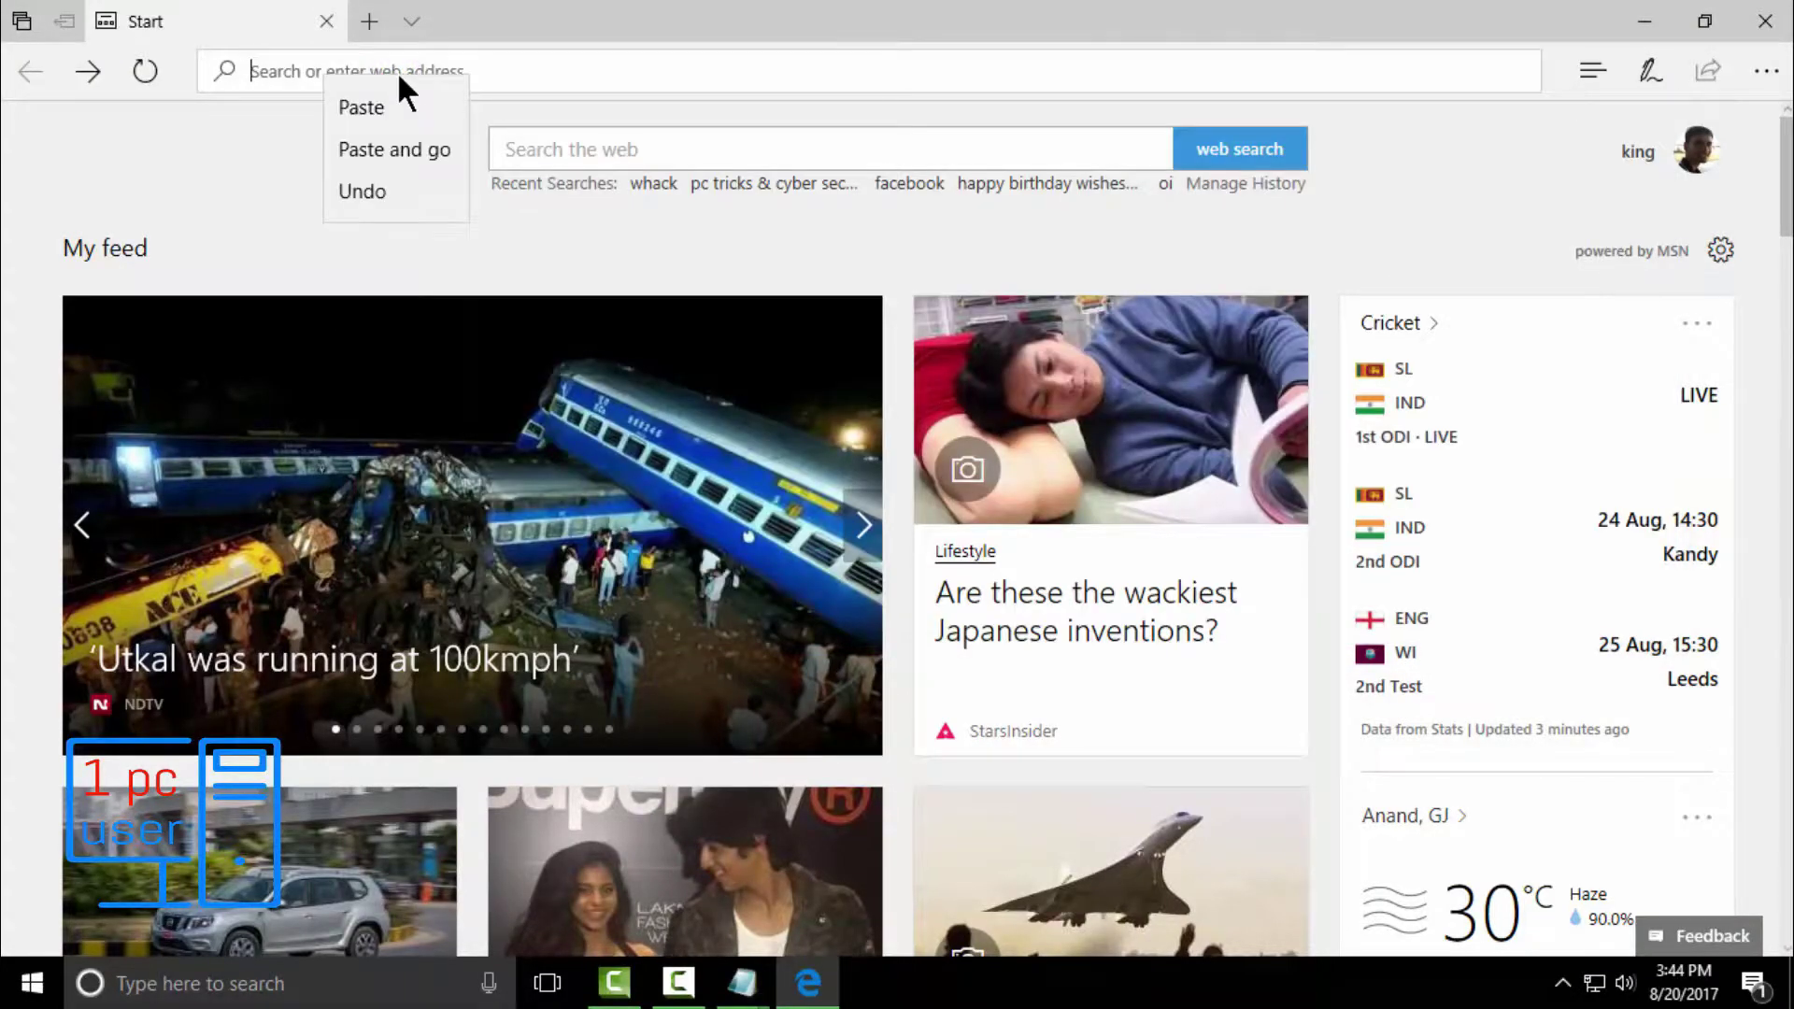
pyautogui.click(418, 151)
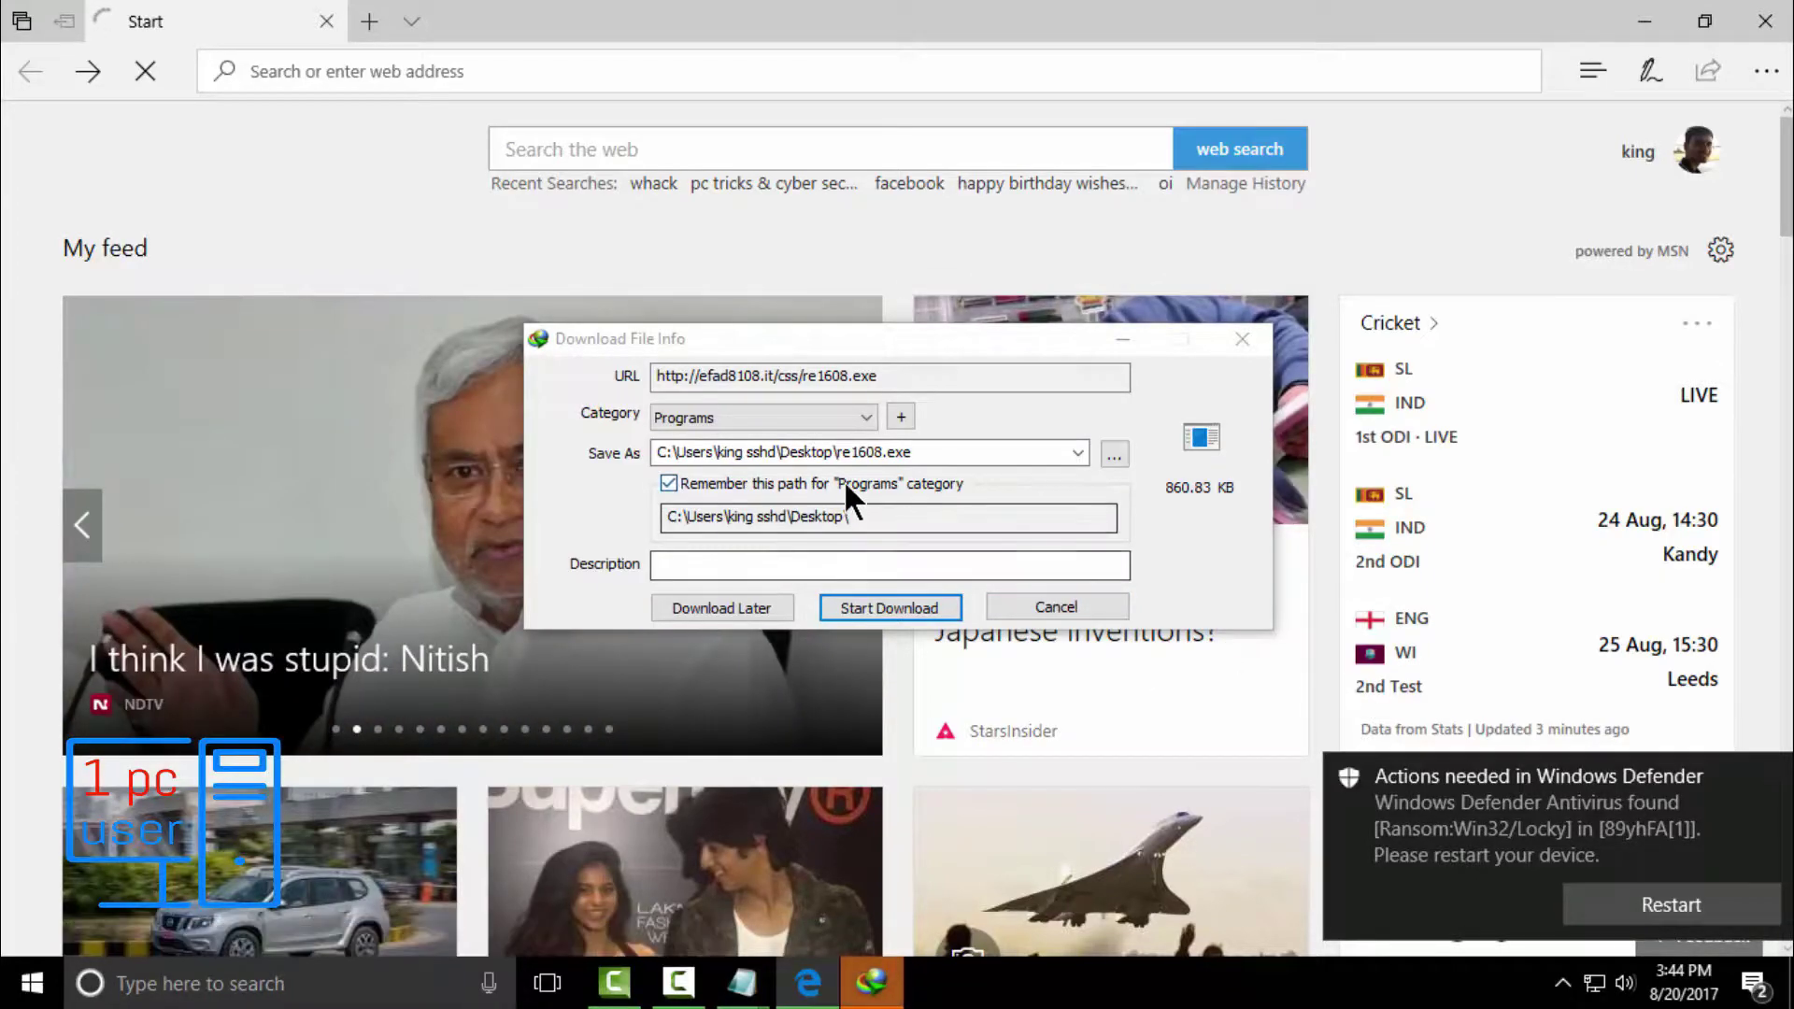
# Download re1608.exe to the desktop and close the completion notice
pyautogui.click(889, 607)
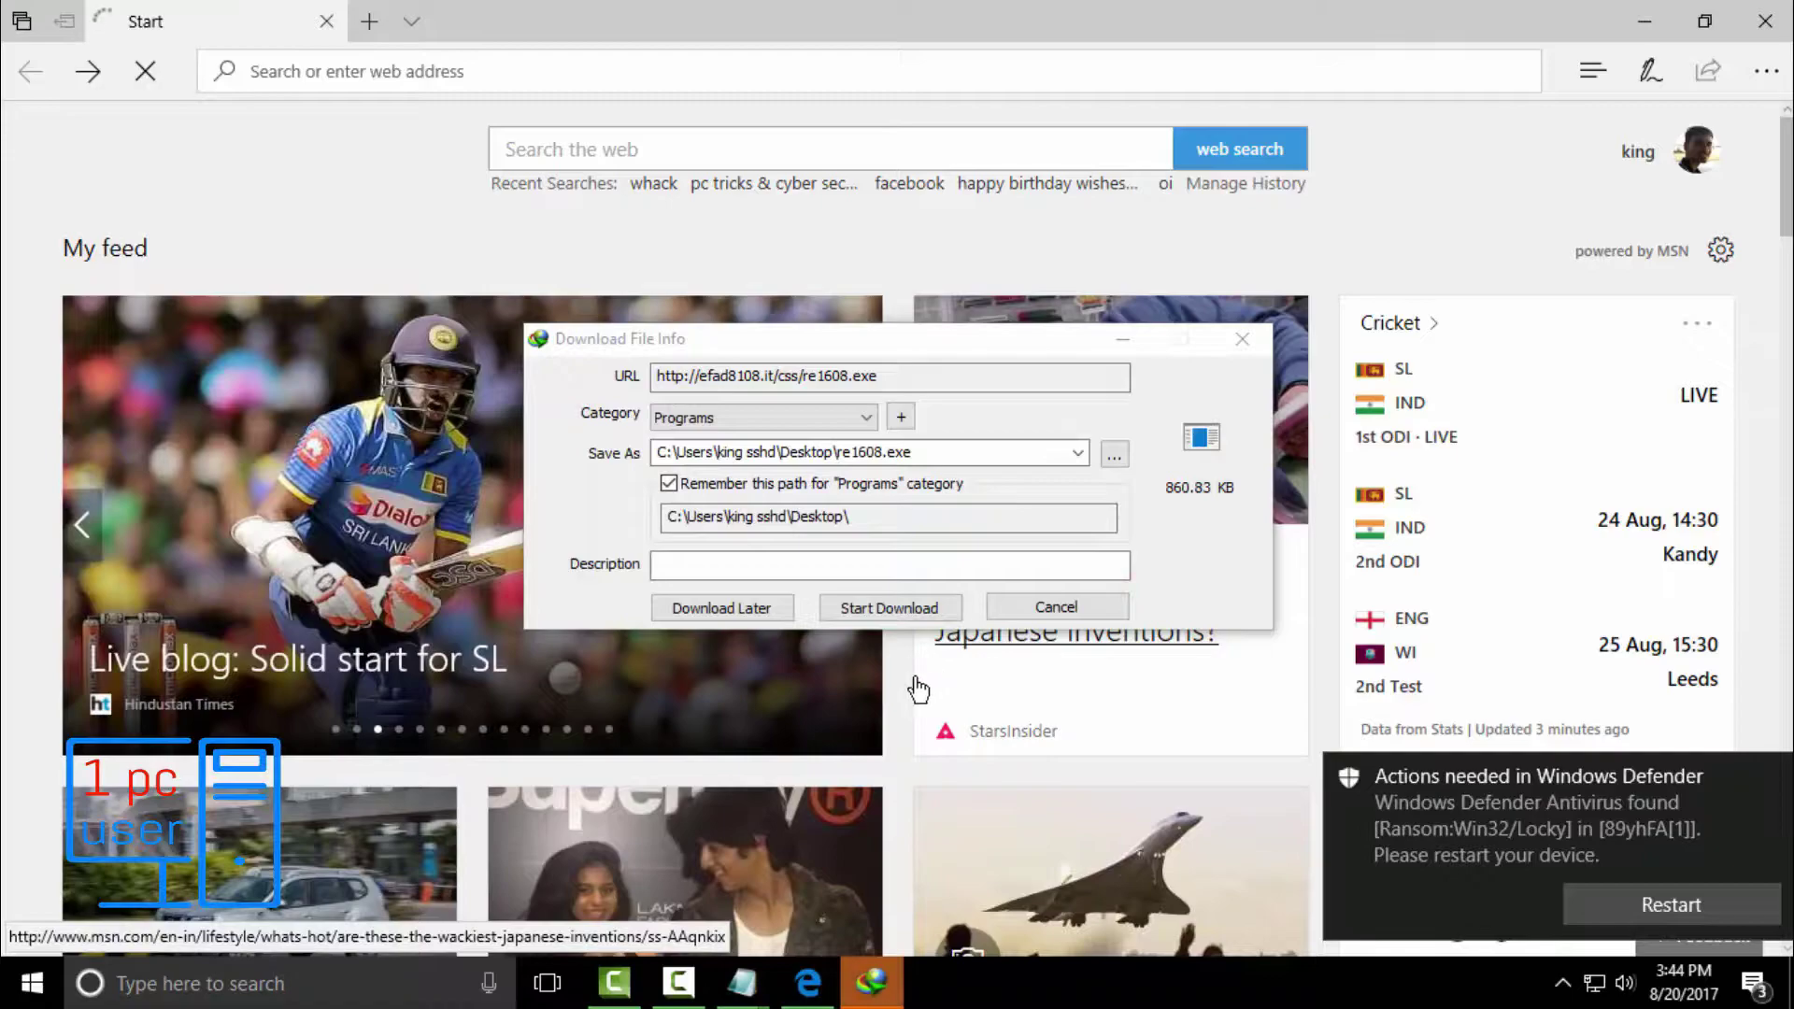
pyautogui.click(907, 598)
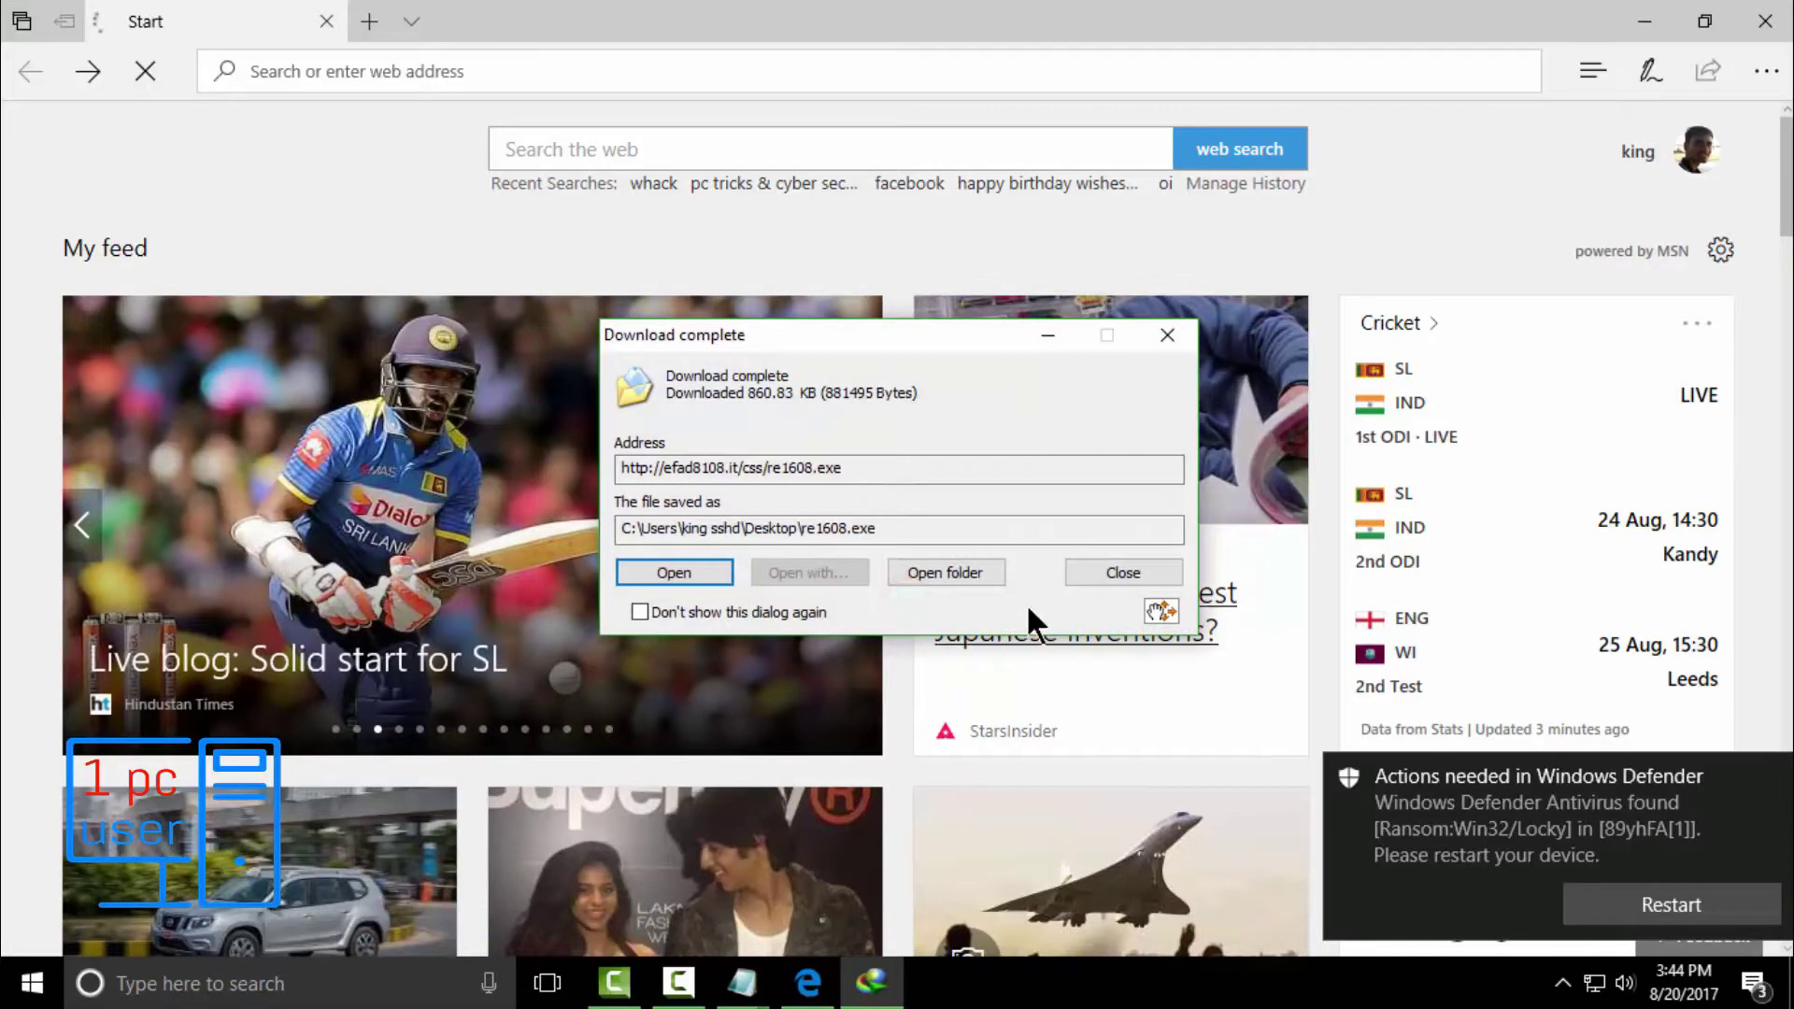
pyautogui.click(1085, 574)
# Bring the result notes forward and clear all Defender notifications in Action Center
pyautogui.click(1645, 21)
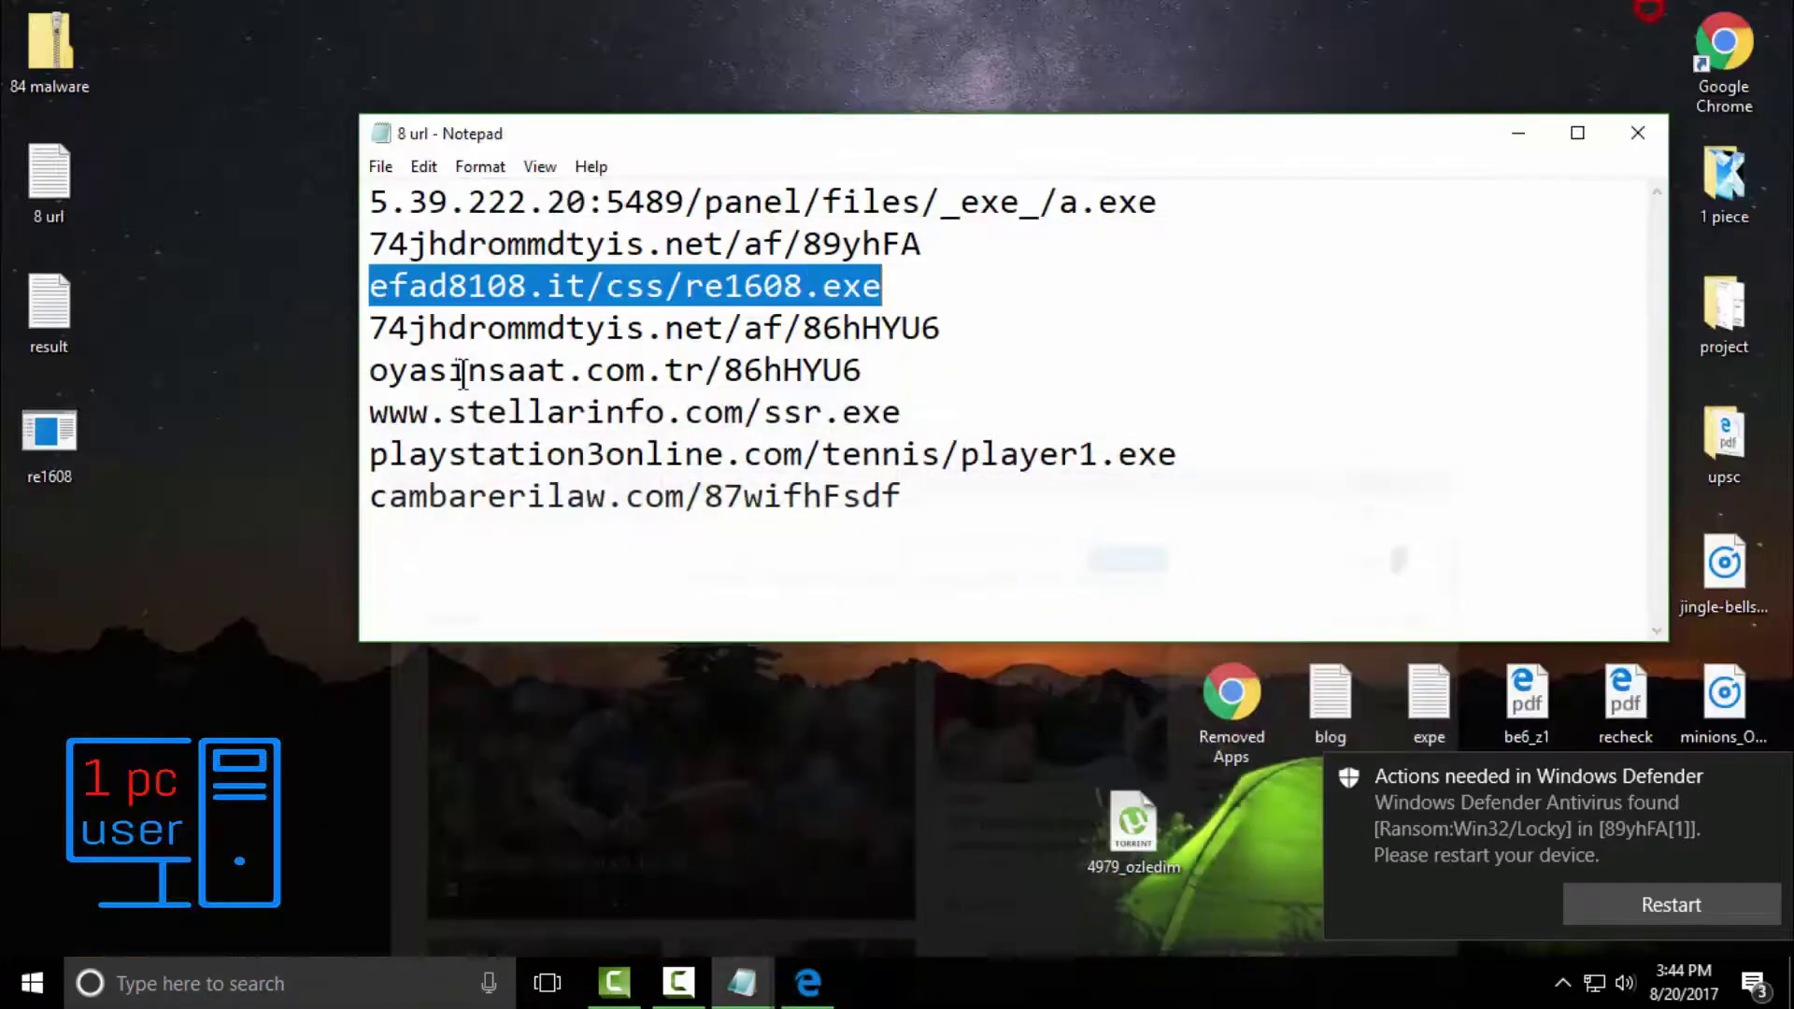
pyautogui.click(65, 472)
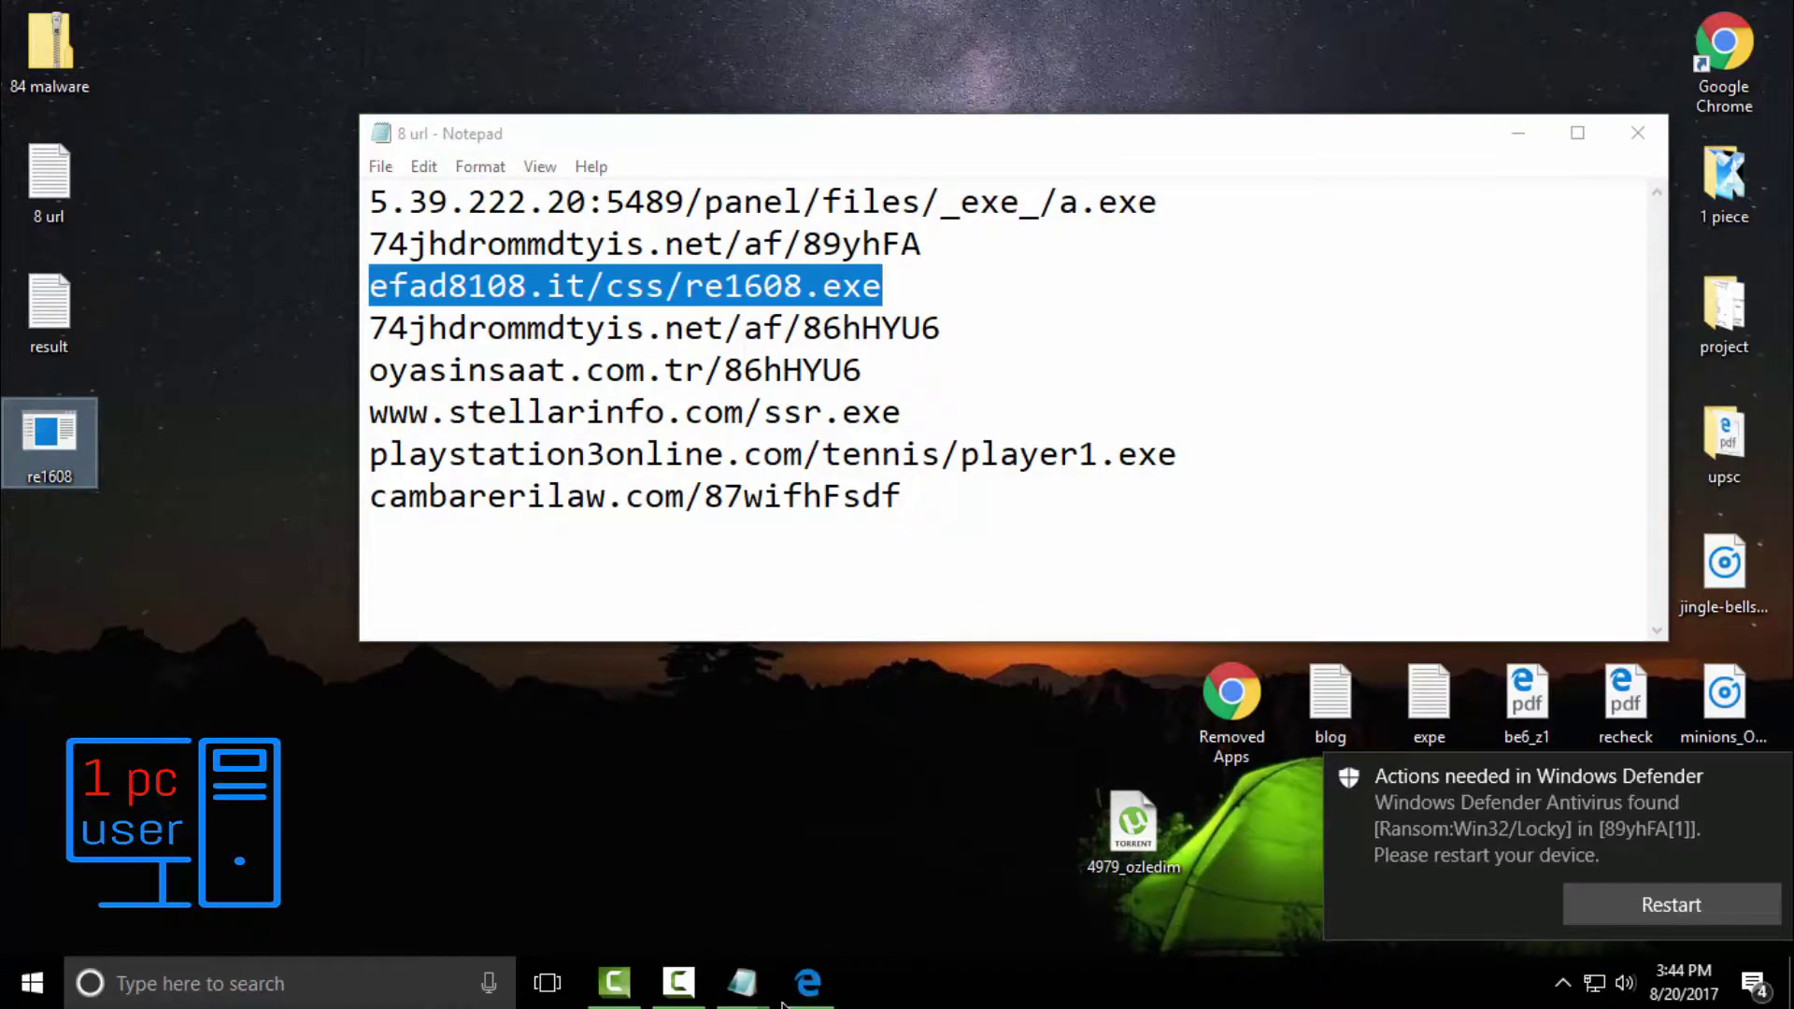
pyautogui.click(748, 996)
pyautogui.click(813, 893)
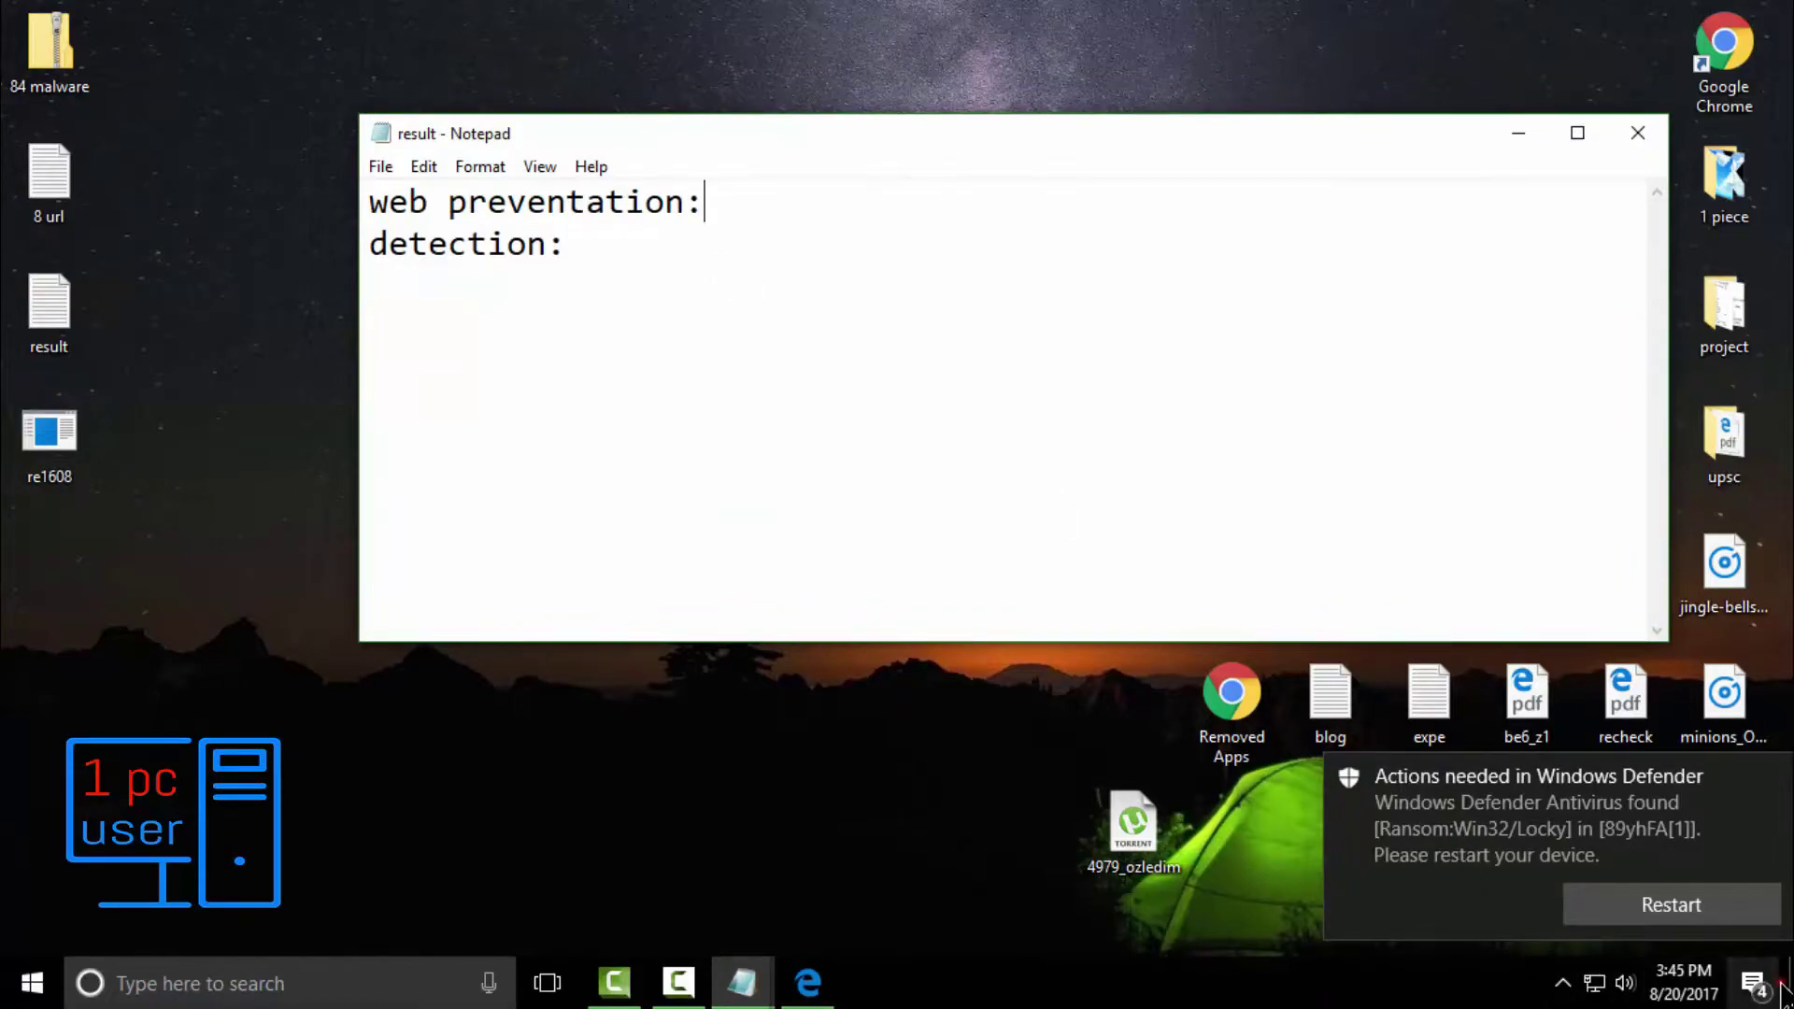
pyautogui.click(1753, 983)
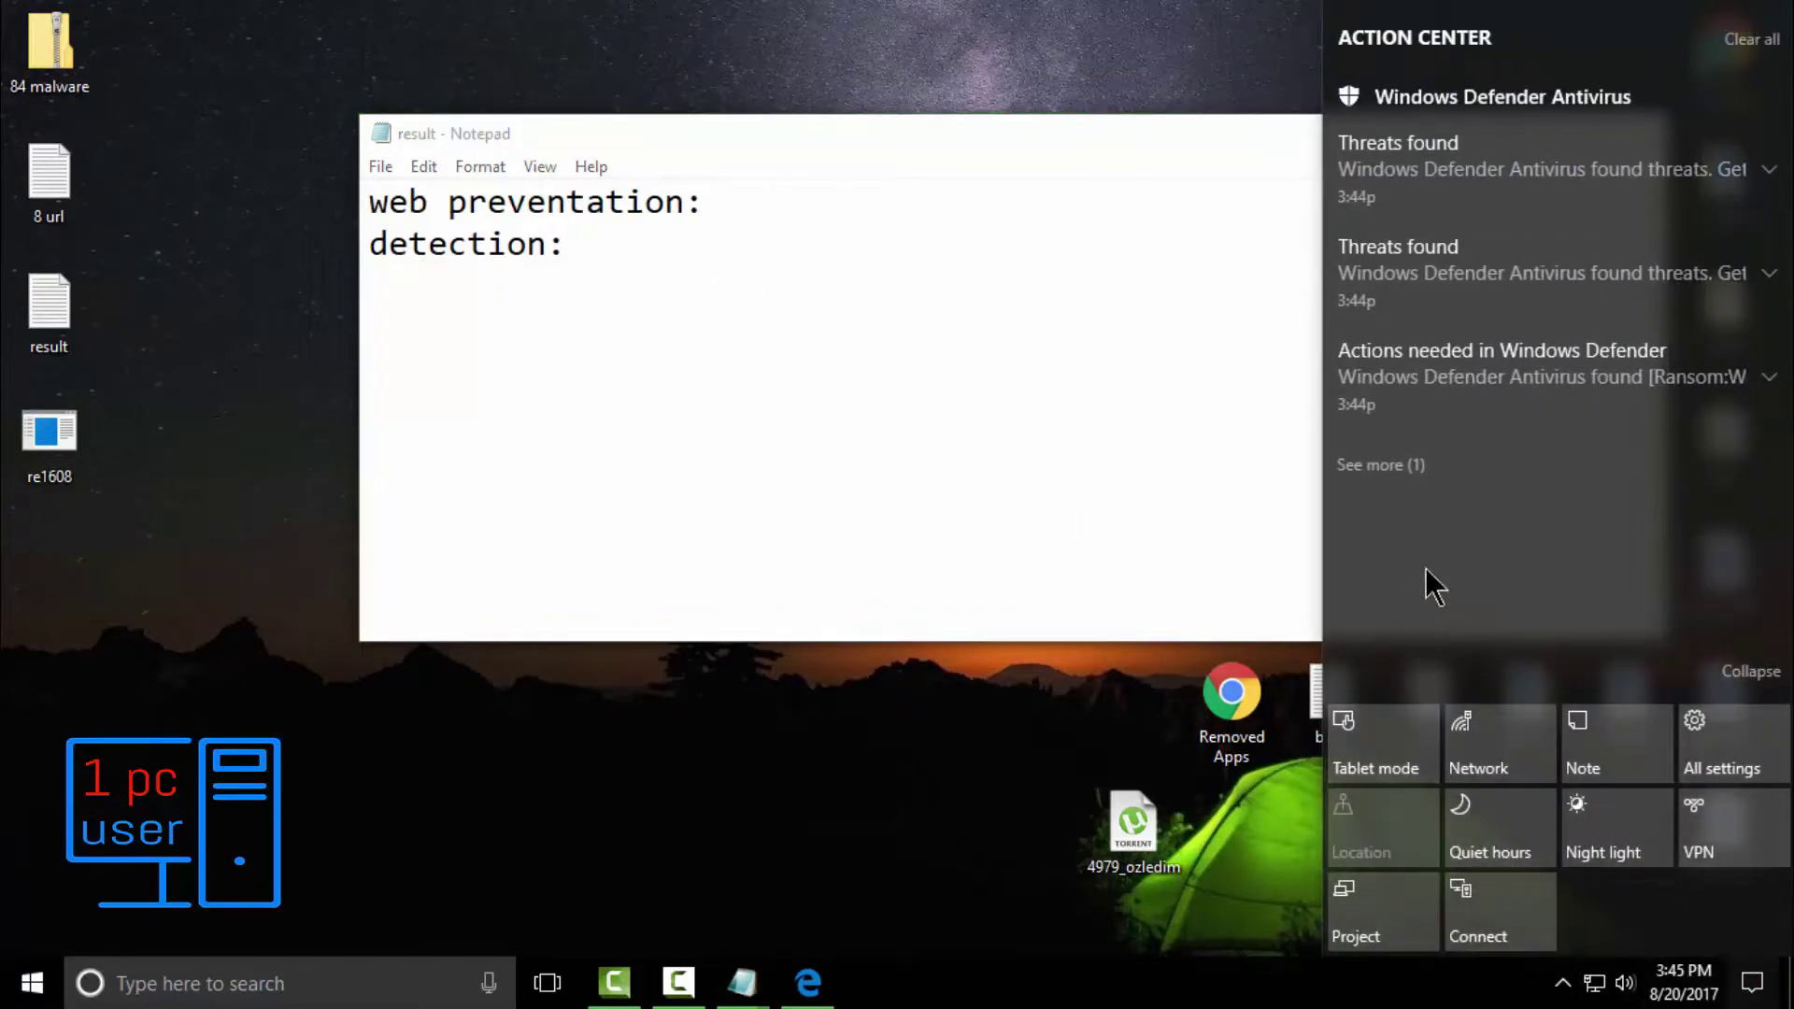
pyautogui.click(1757, 42)
pyautogui.click(32, 983)
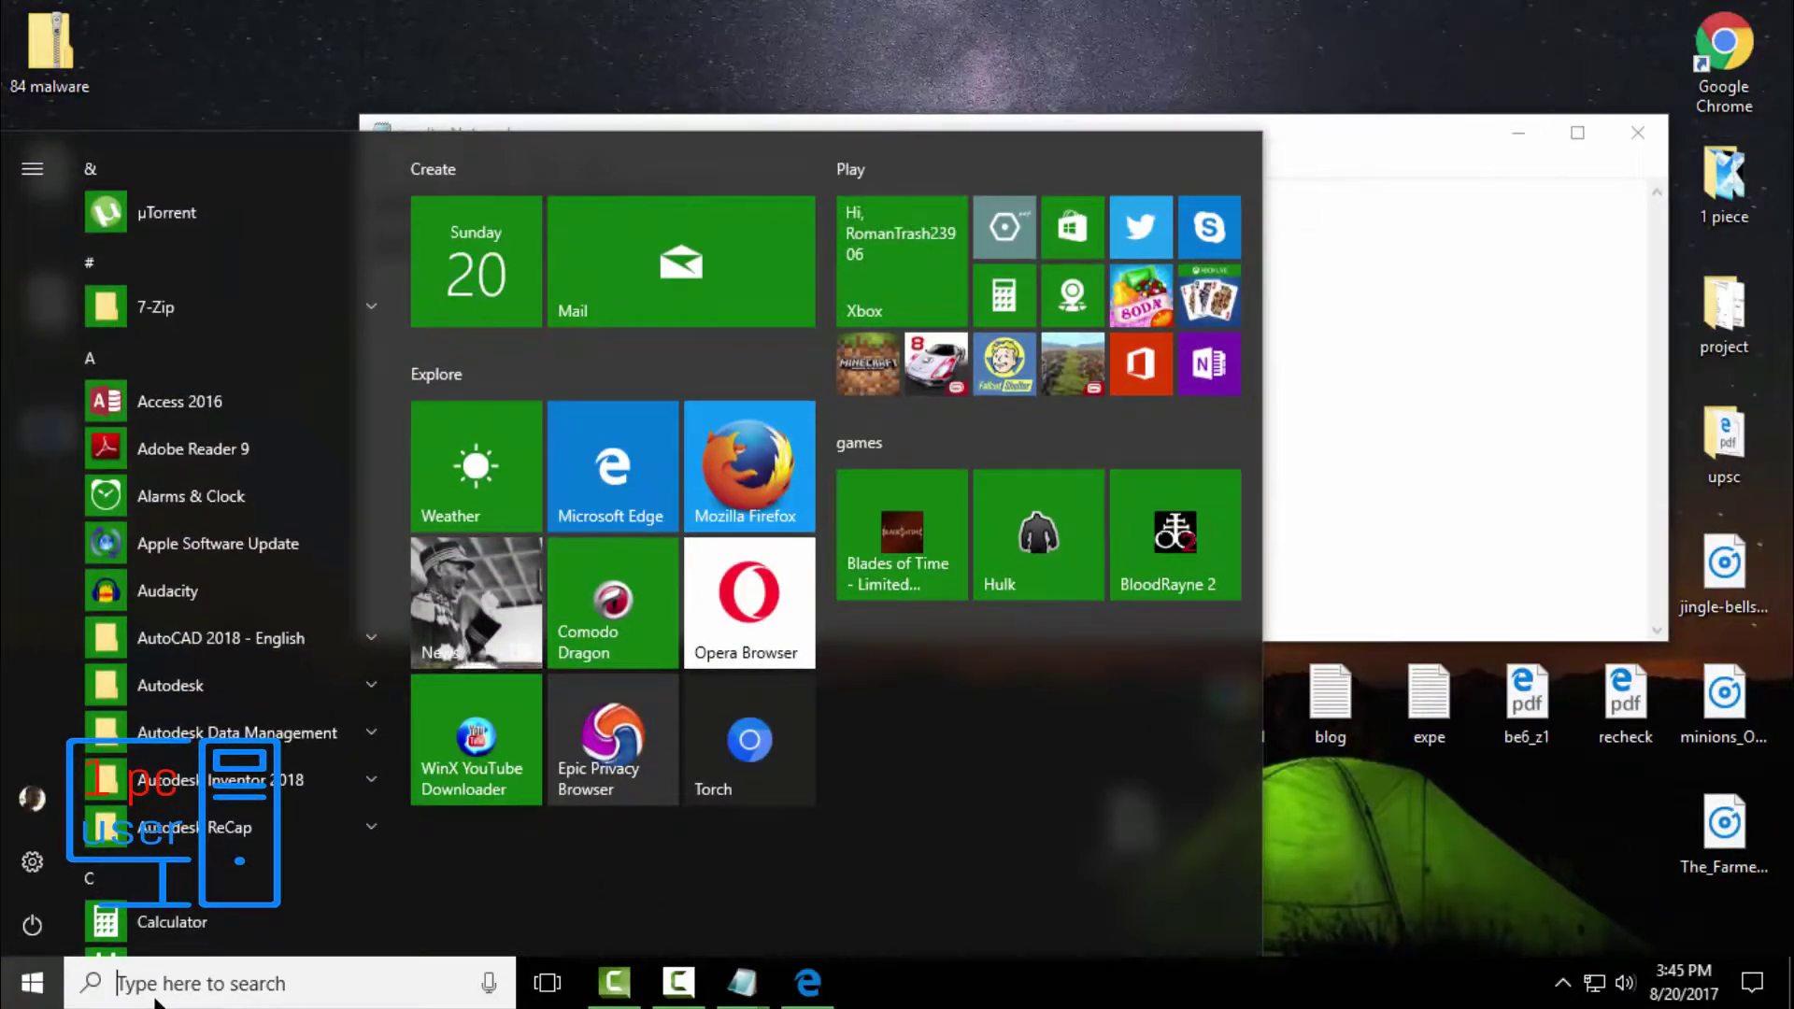
# Launch Internet Download Manager and untick Microsoft Edge in its browser-capture options
pyautogui.write('i')
pyautogui.press('Down')
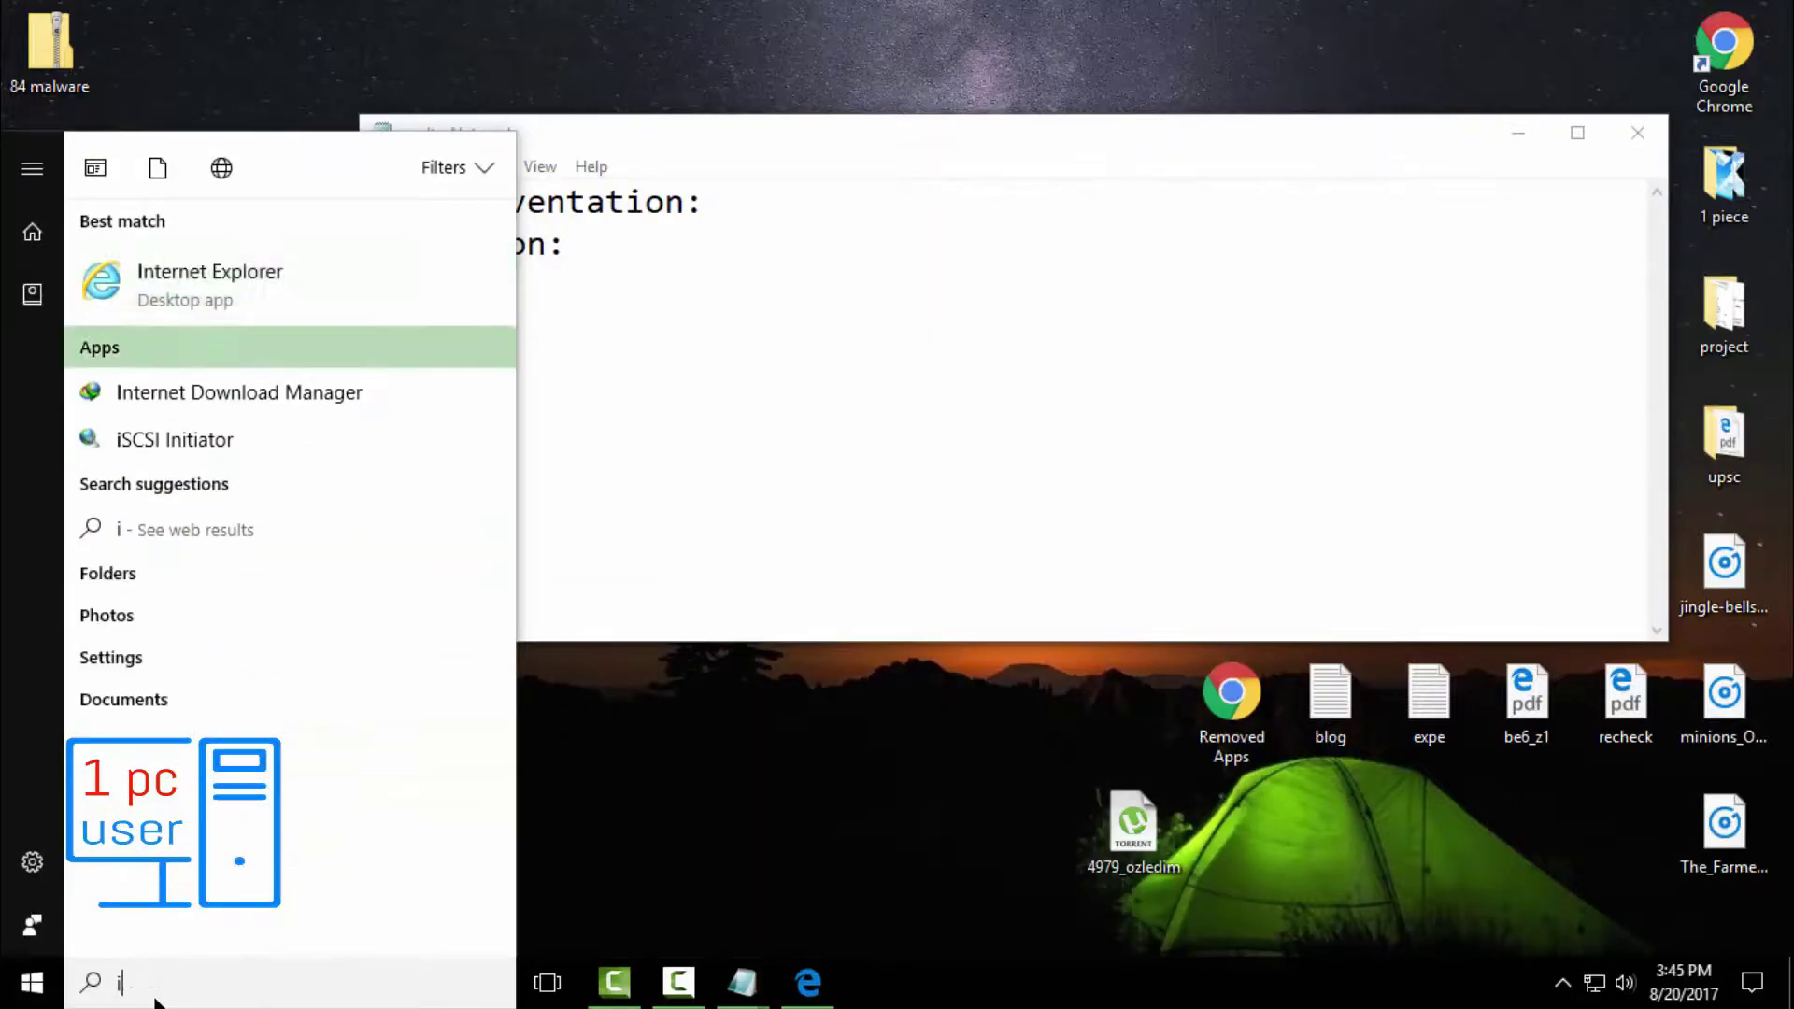
pyautogui.press('Return')
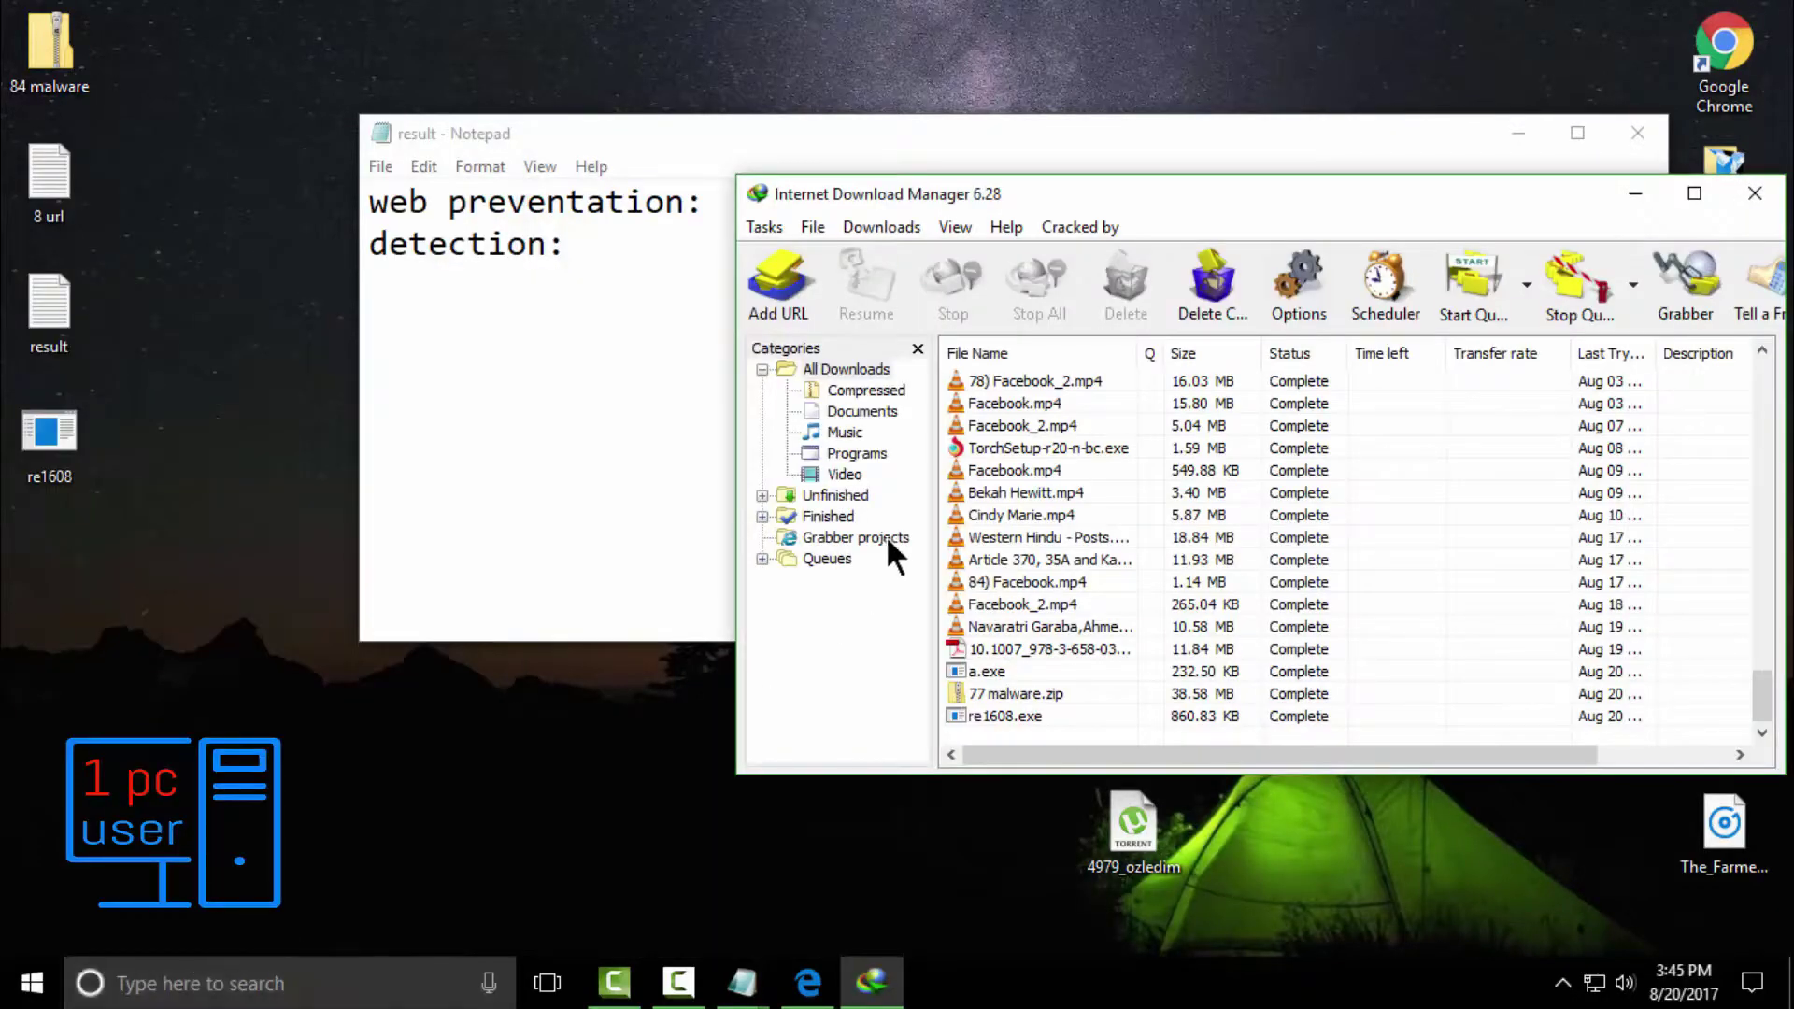
pyautogui.click(1292, 298)
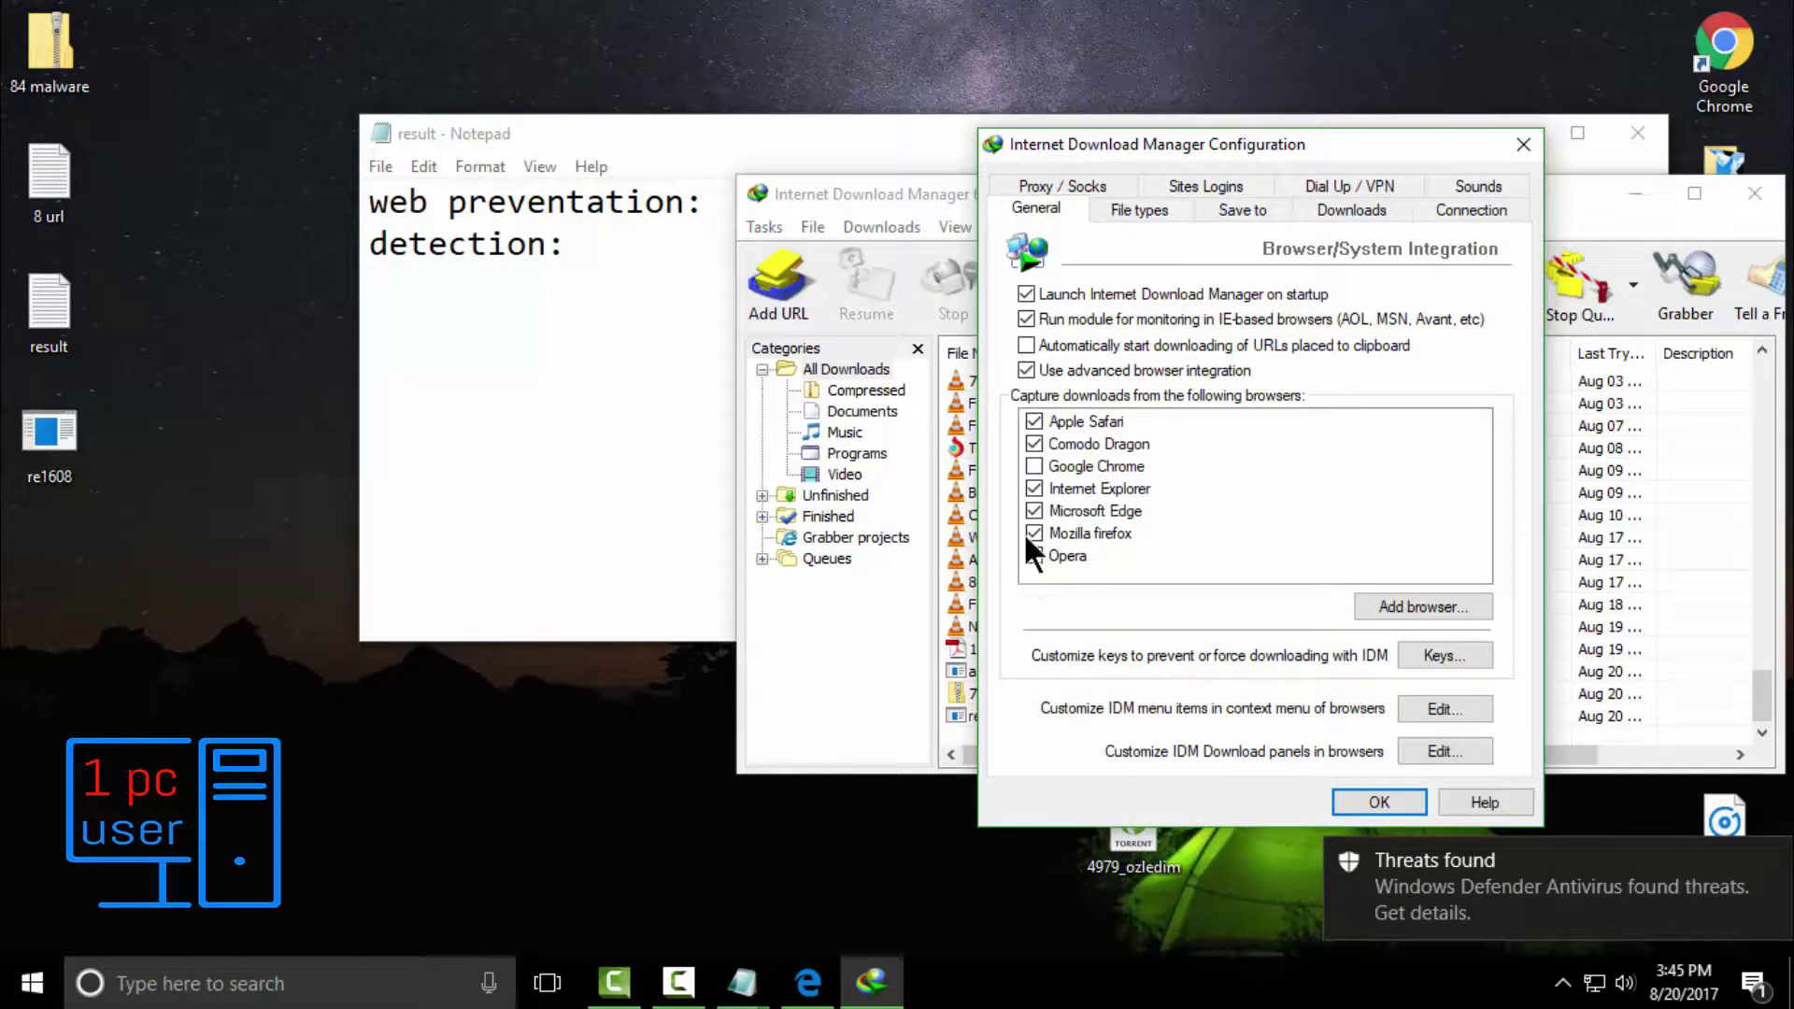
pyautogui.click(1034, 511)
pyautogui.click(1360, 802)
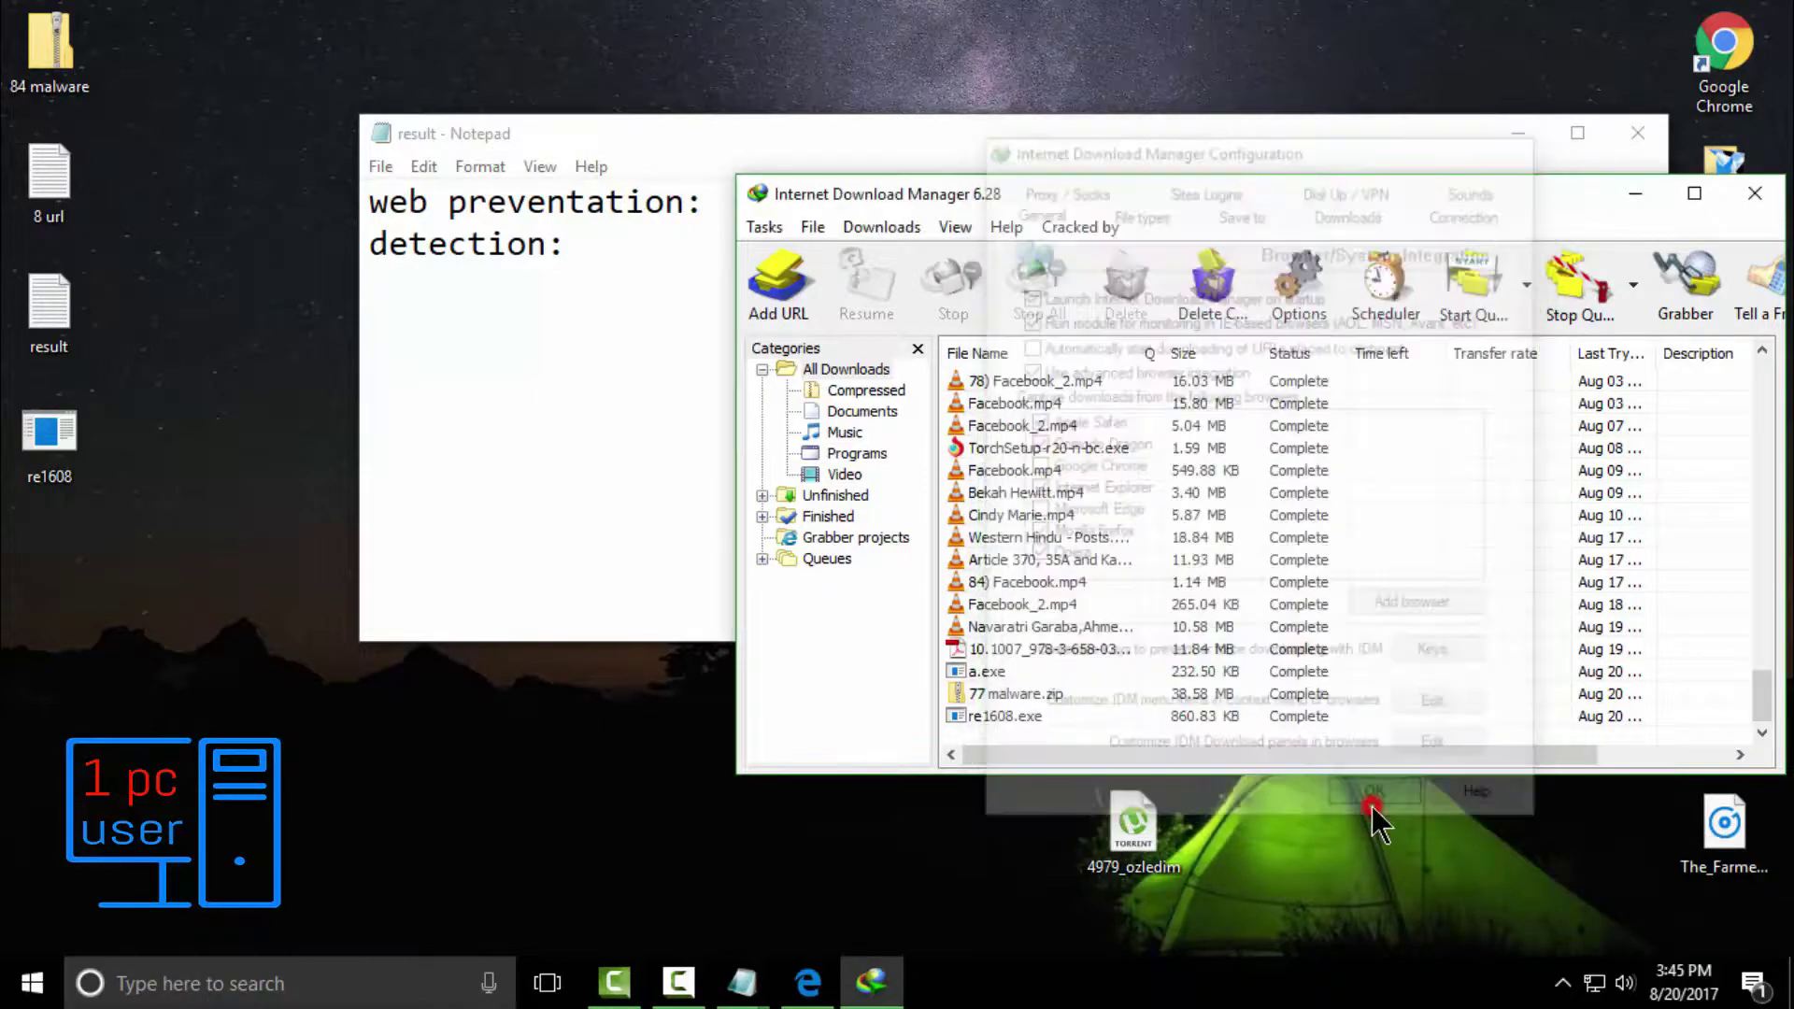
# Close IDM, clear the Threats found notification, and bring up the URL list
pyautogui.click(1755, 192)
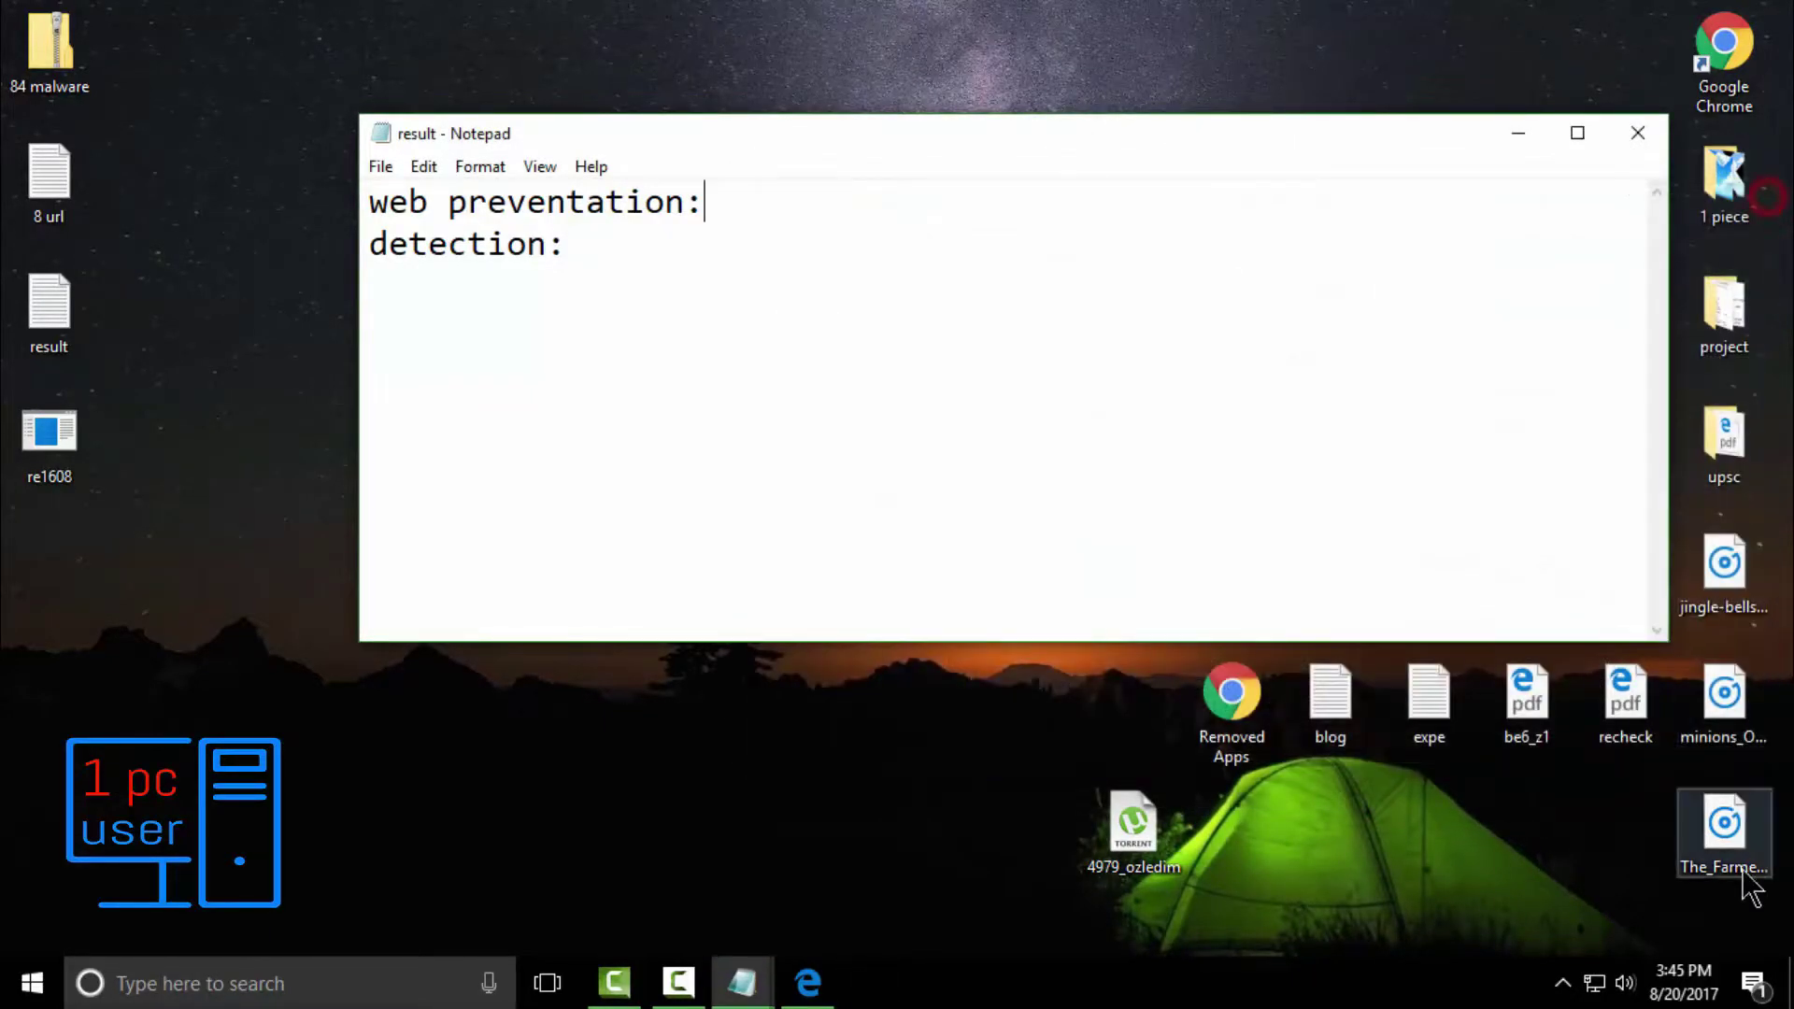
pyautogui.click(1753, 983)
pyautogui.click(1754, 39)
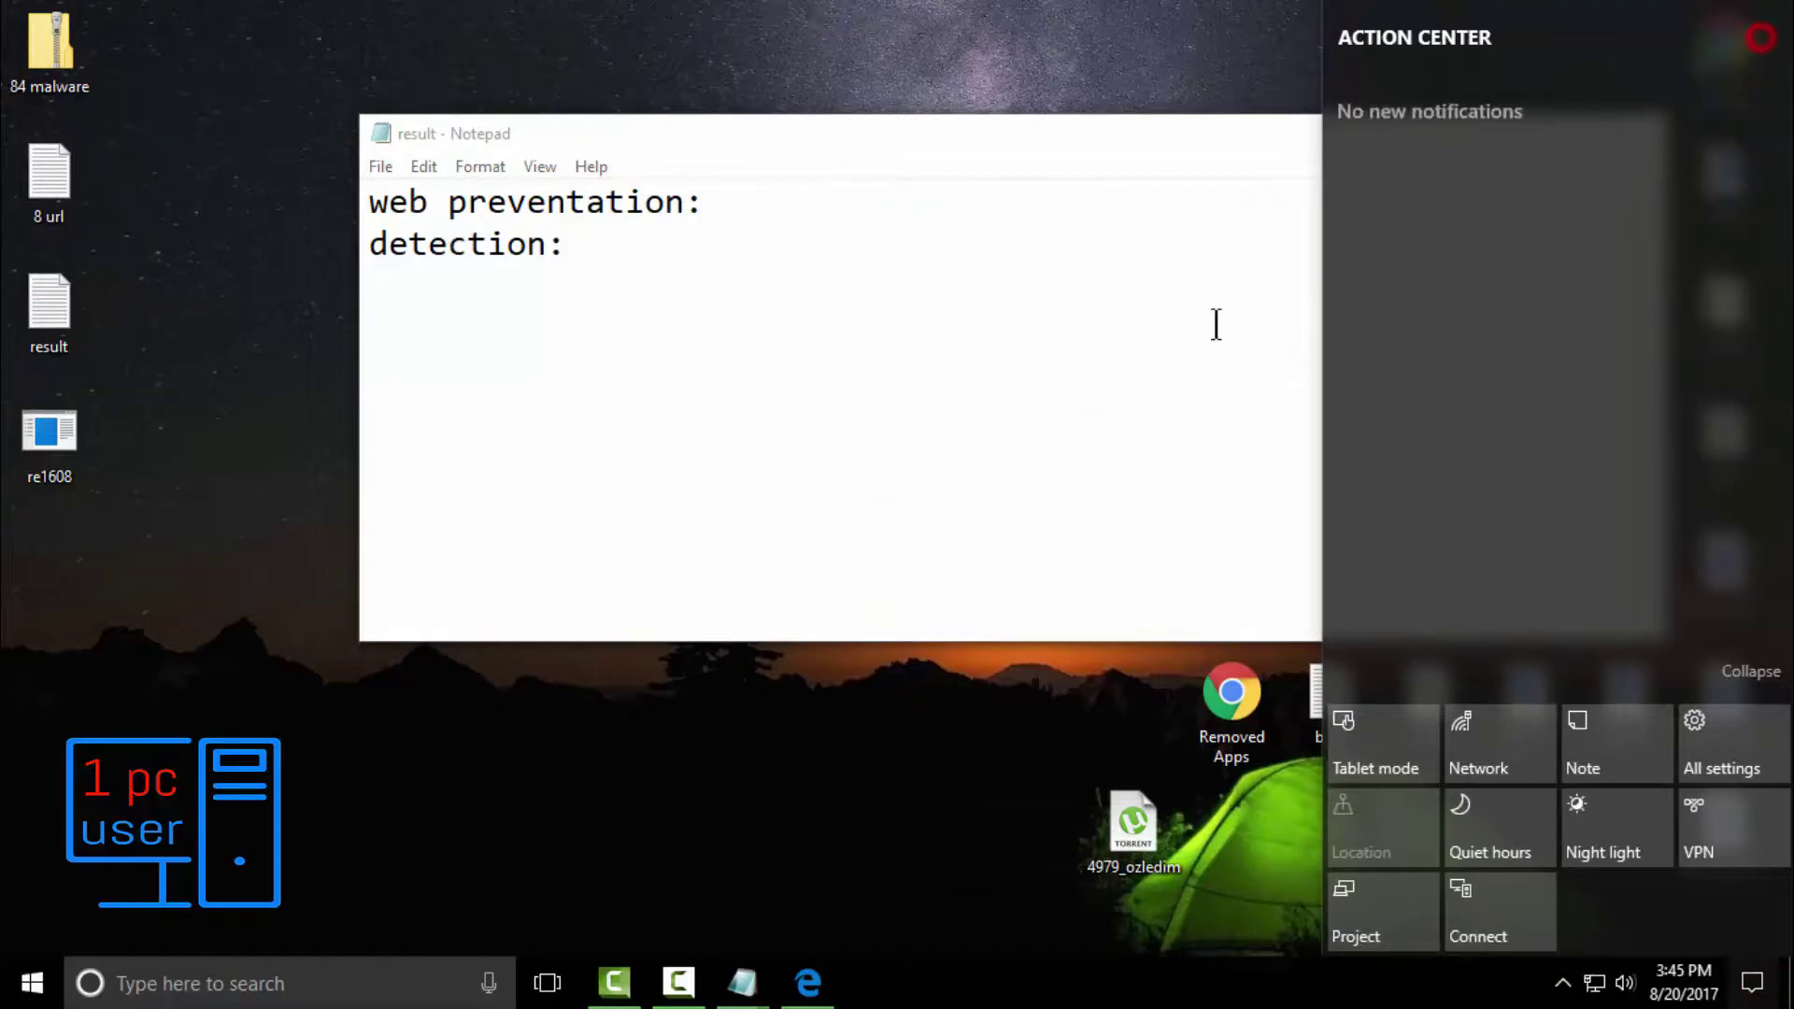
pyautogui.click(743, 981)
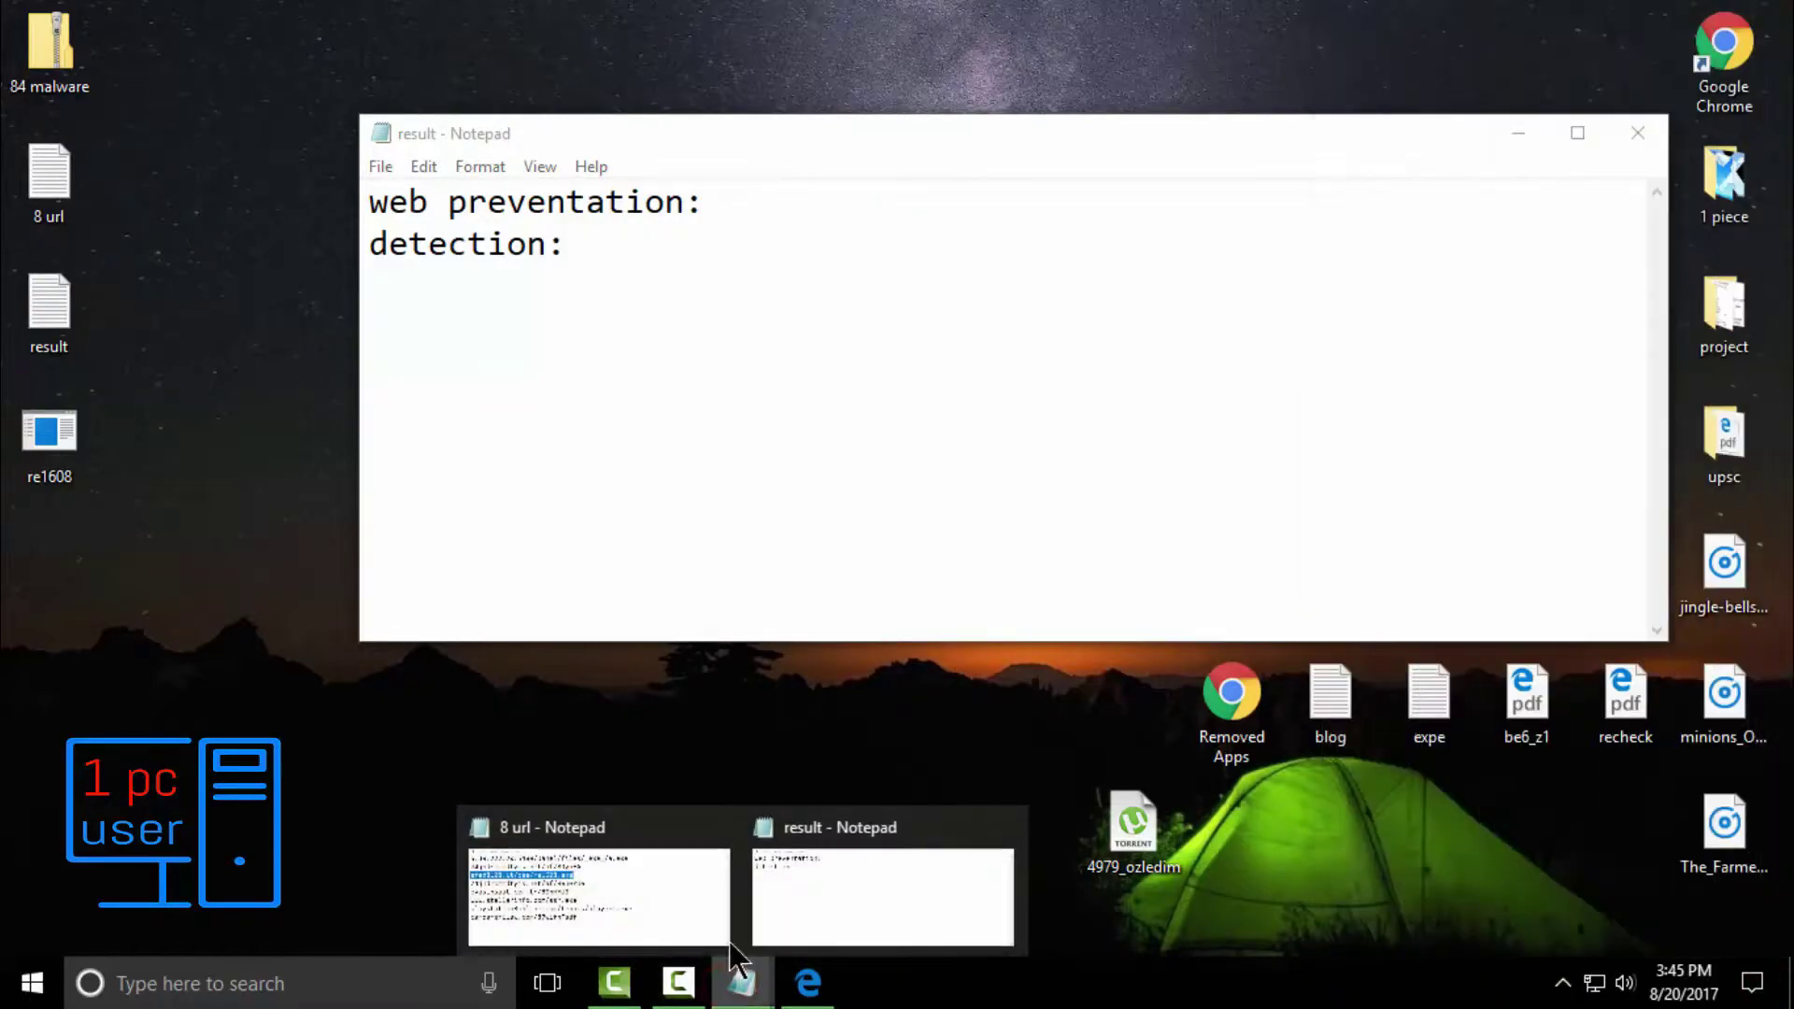
pyautogui.click(645, 871)
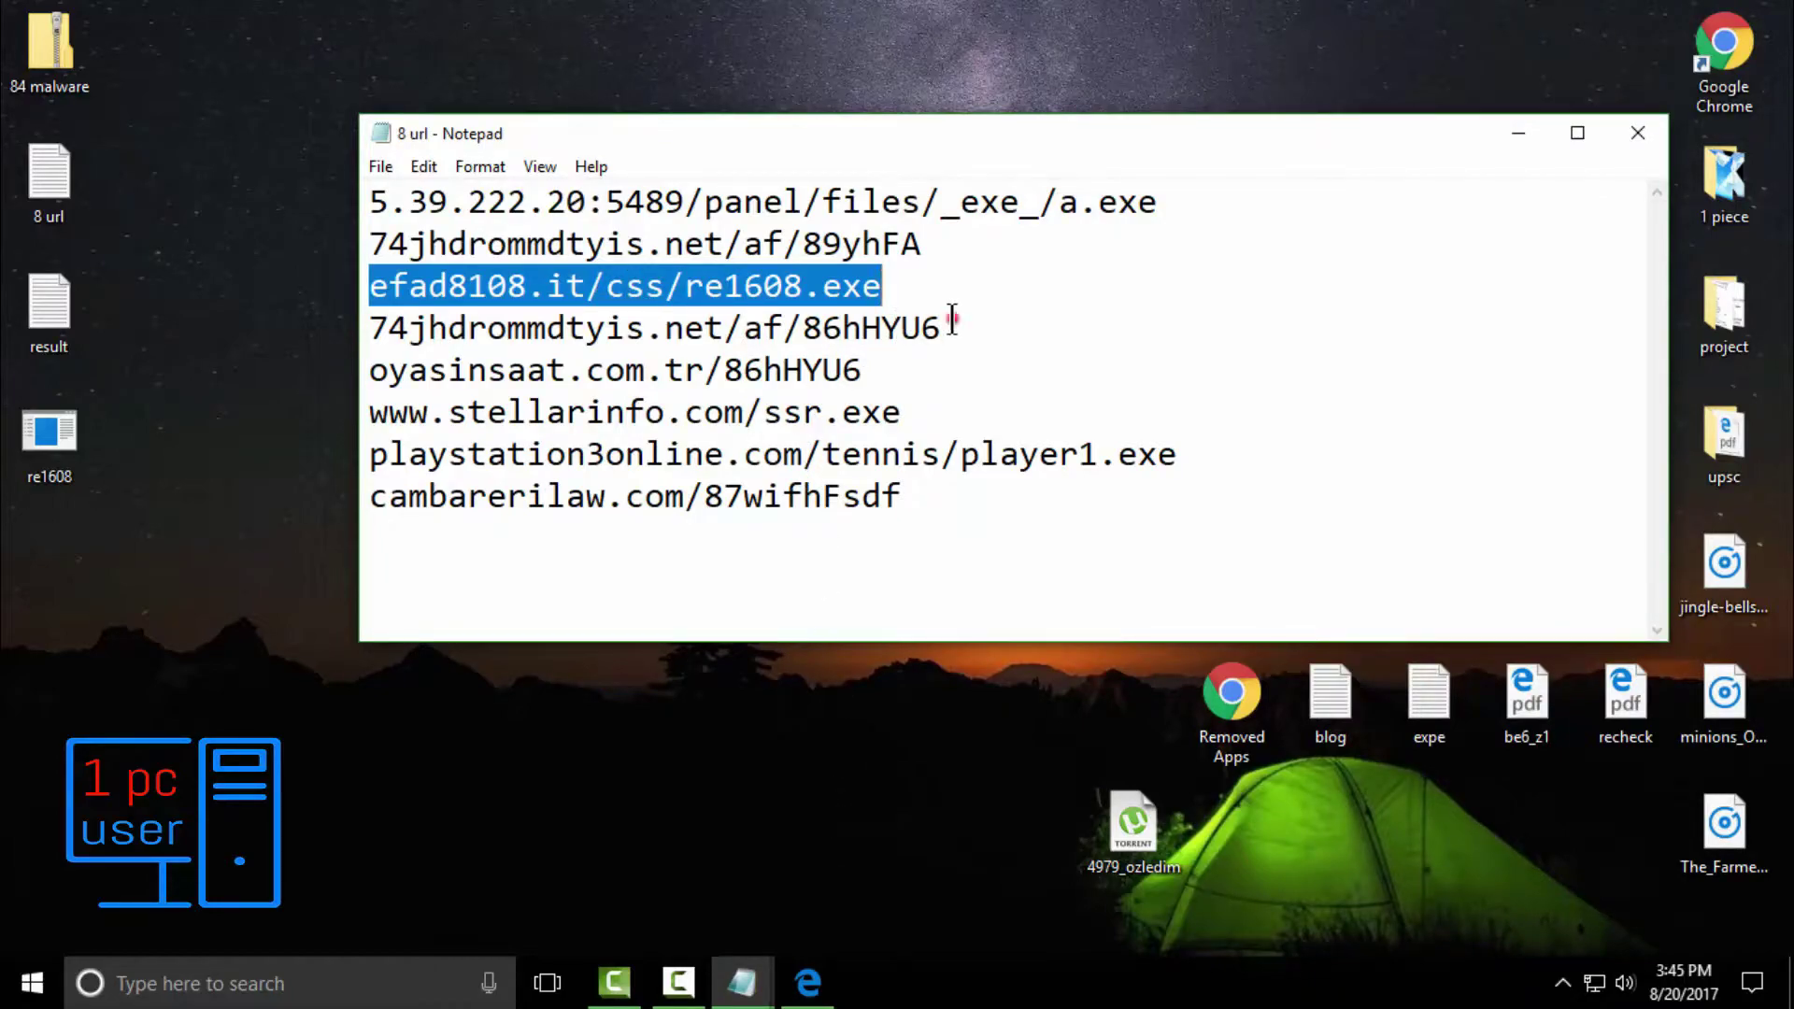
# Load 74jhdrommdtyis.net/af/86hHYU6 in Edge, then select the oyasinsaat line
pyautogui.moveTo(953, 323); pyautogui.dragTo(358, 327)
pyautogui.rightClick(398, 320)
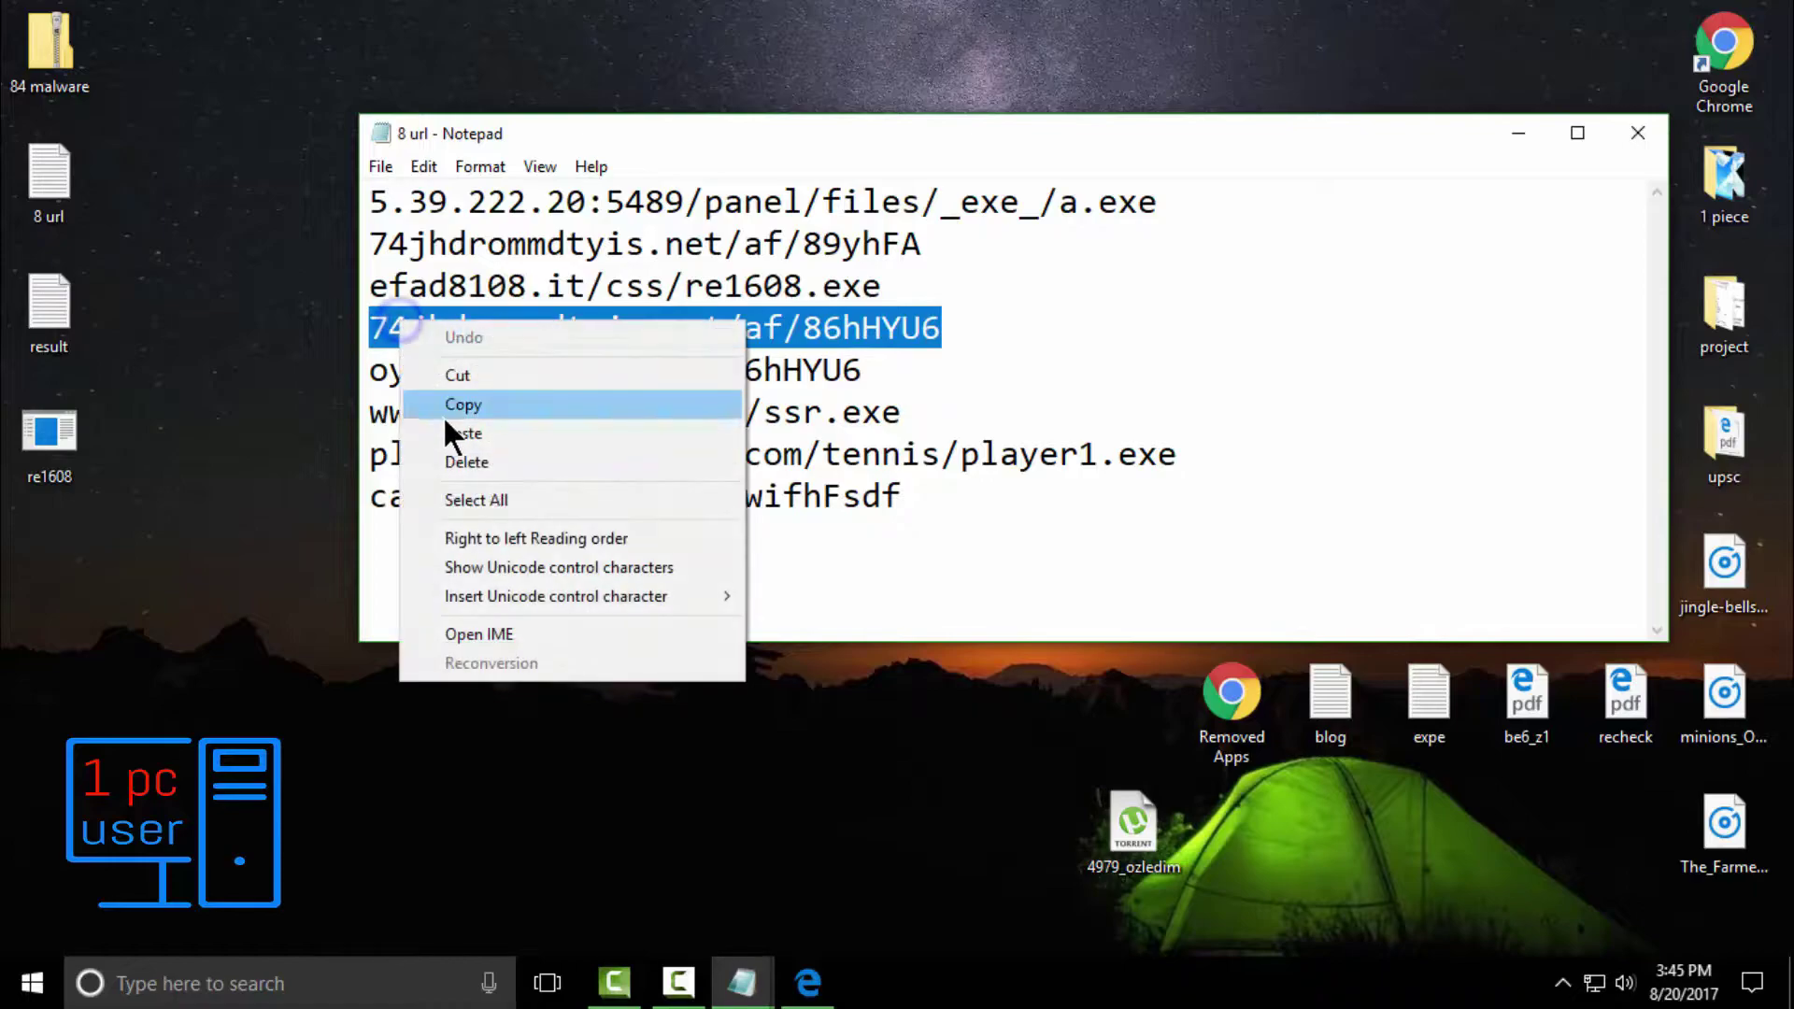
pyautogui.click(443, 415)
pyautogui.click(809, 981)
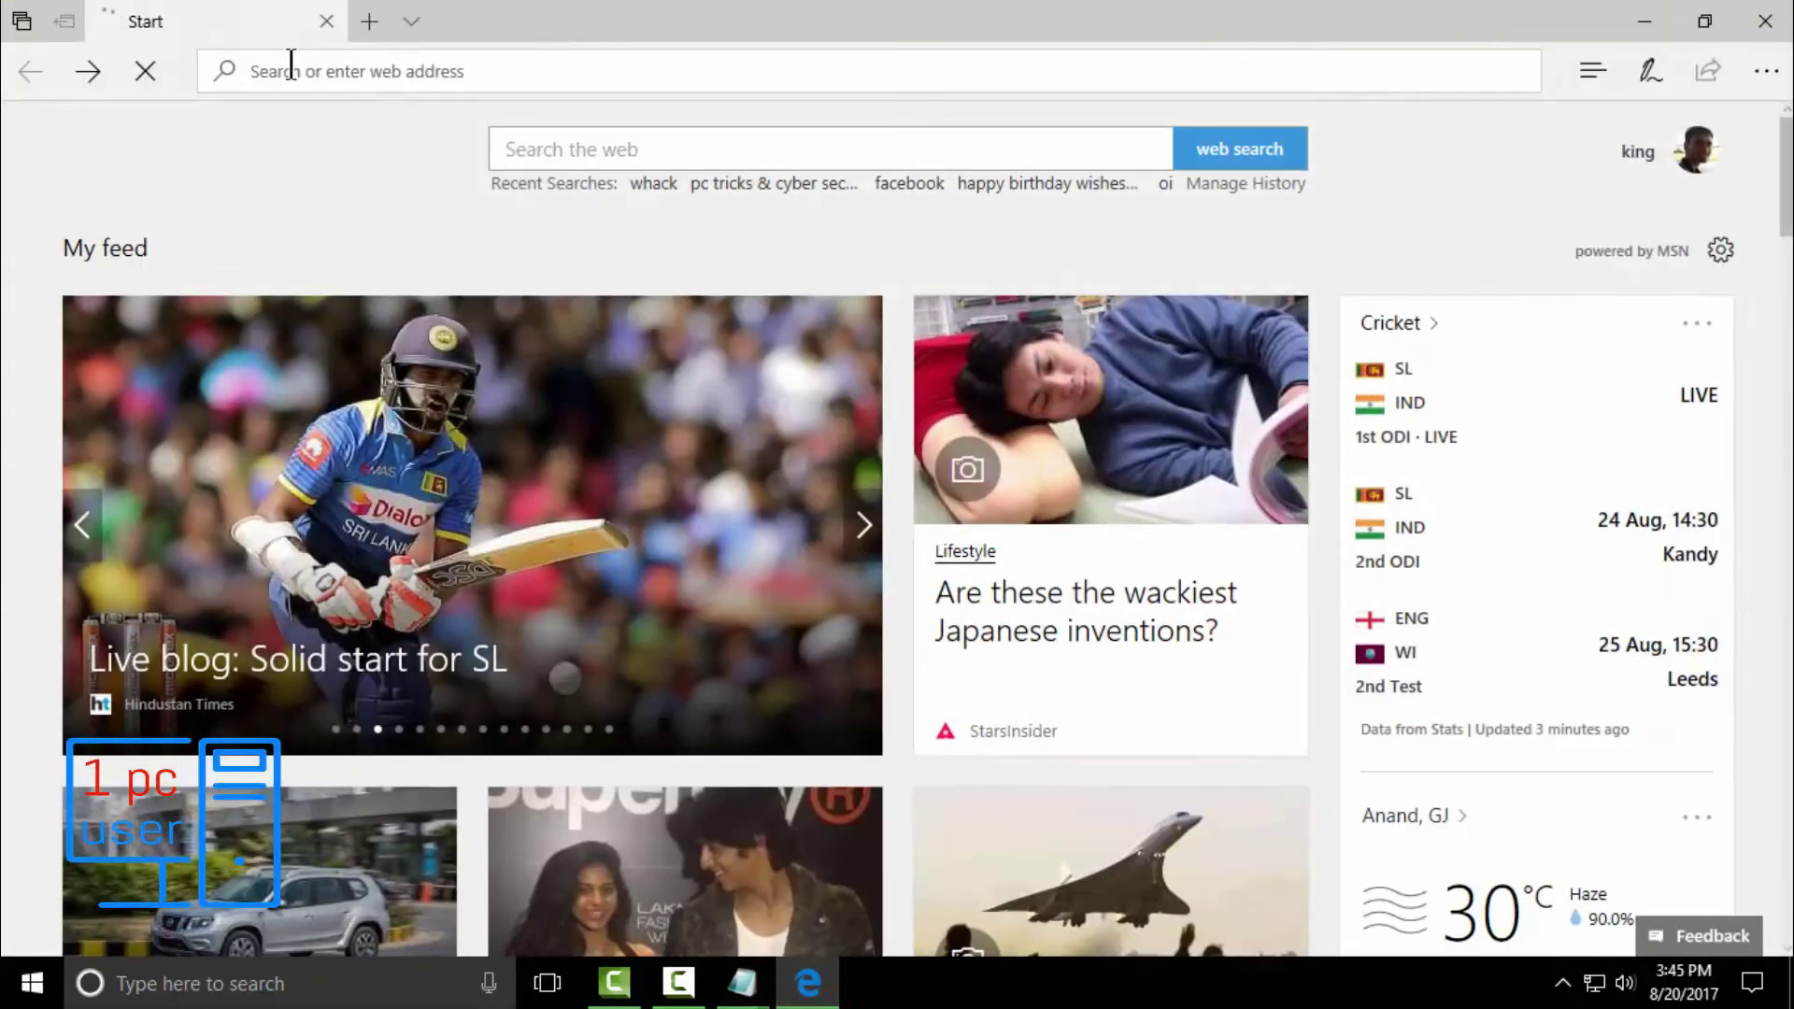
pyautogui.rightClick(292, 68)
pyautogui.click(308, 140)
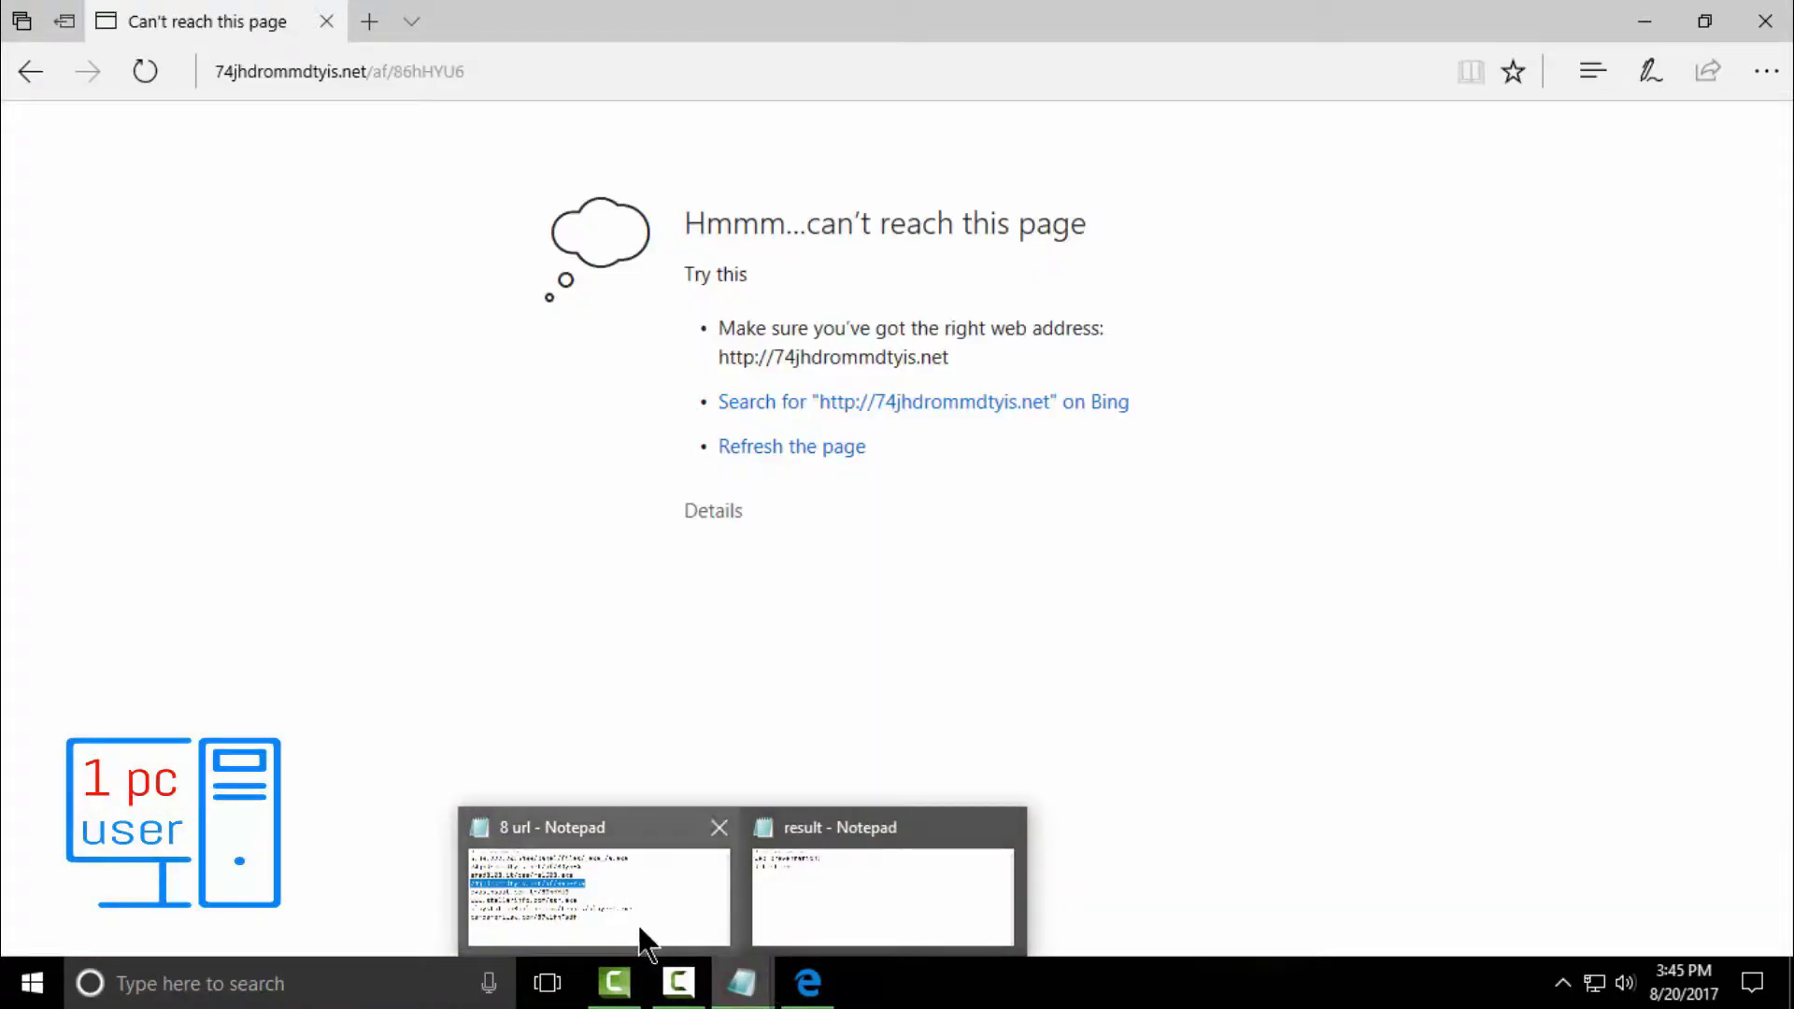
pyautogui.click(607, 858)
pyautogui.moveTo(370, 370); pyautogui.dragTo(862, 374)
# Load oyasinsaat.com.tr/86hHYU6 in Edge and try saving the offered 86hHYU6.txt
pyautogui.rightClick(794, 369)
pyautogui.click(860, 458)
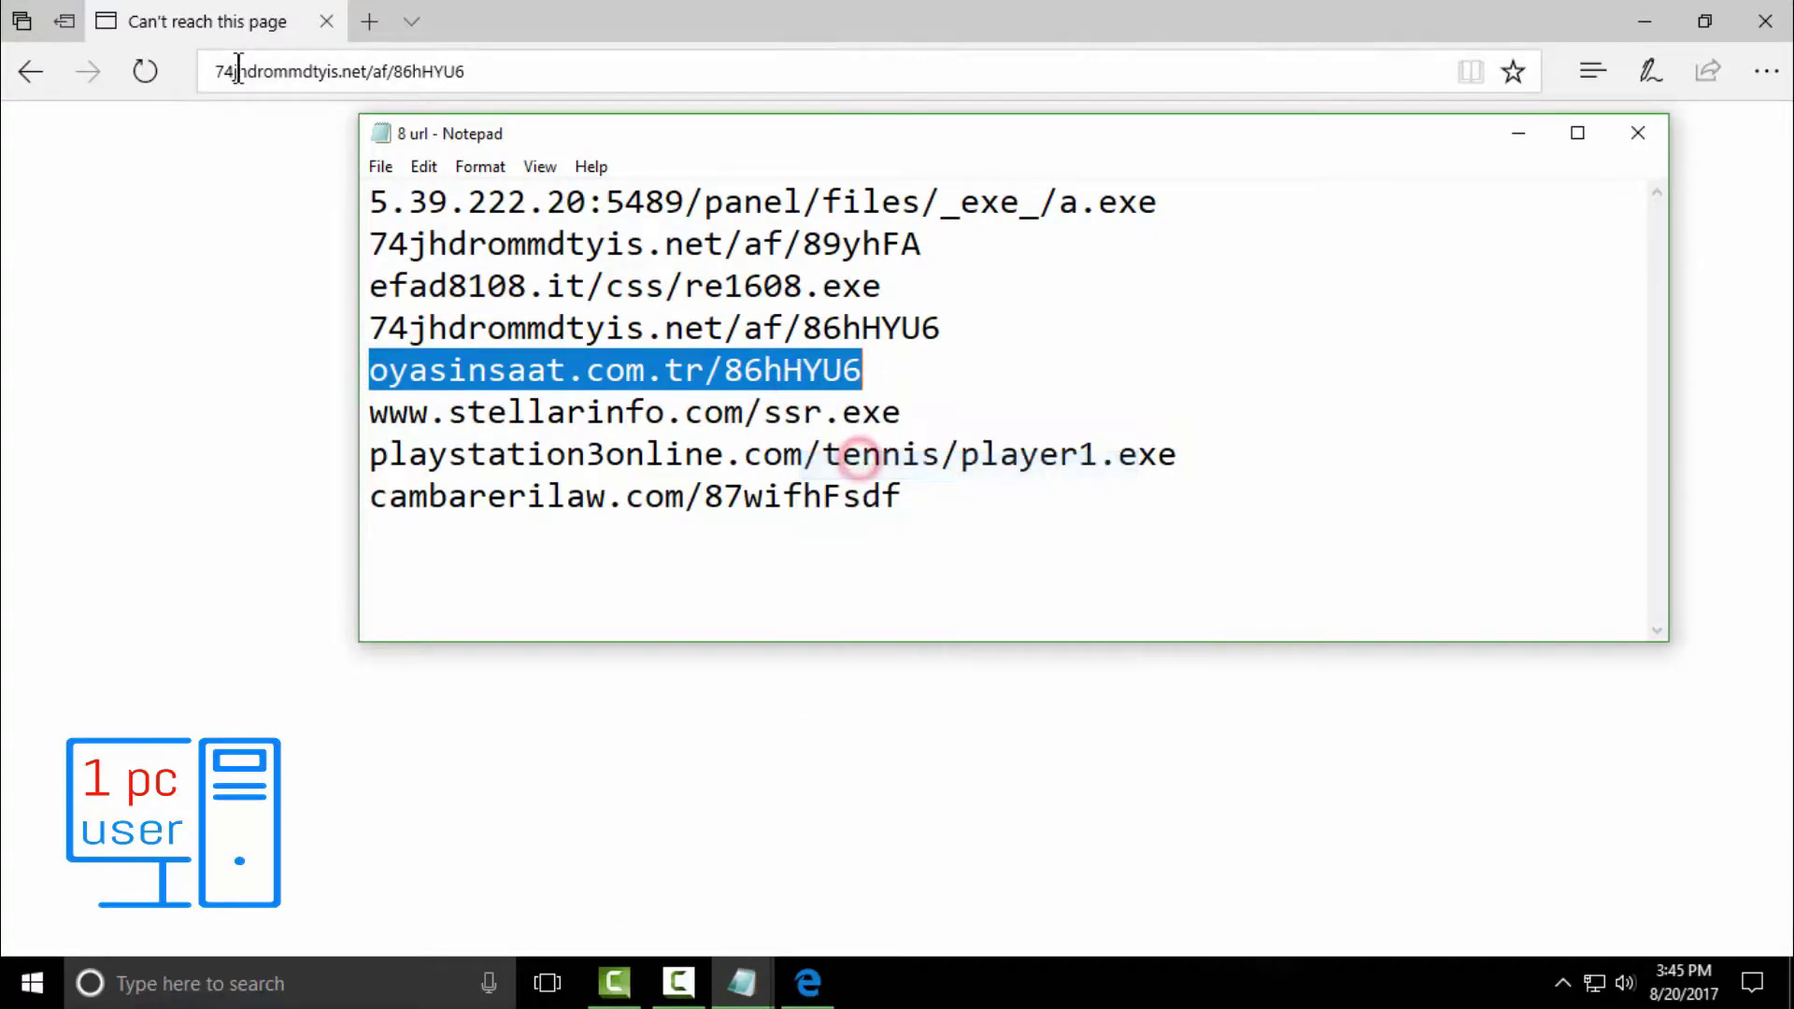
pyautogui.click(238, 71)
pyautogui.rightClick(239, 73)
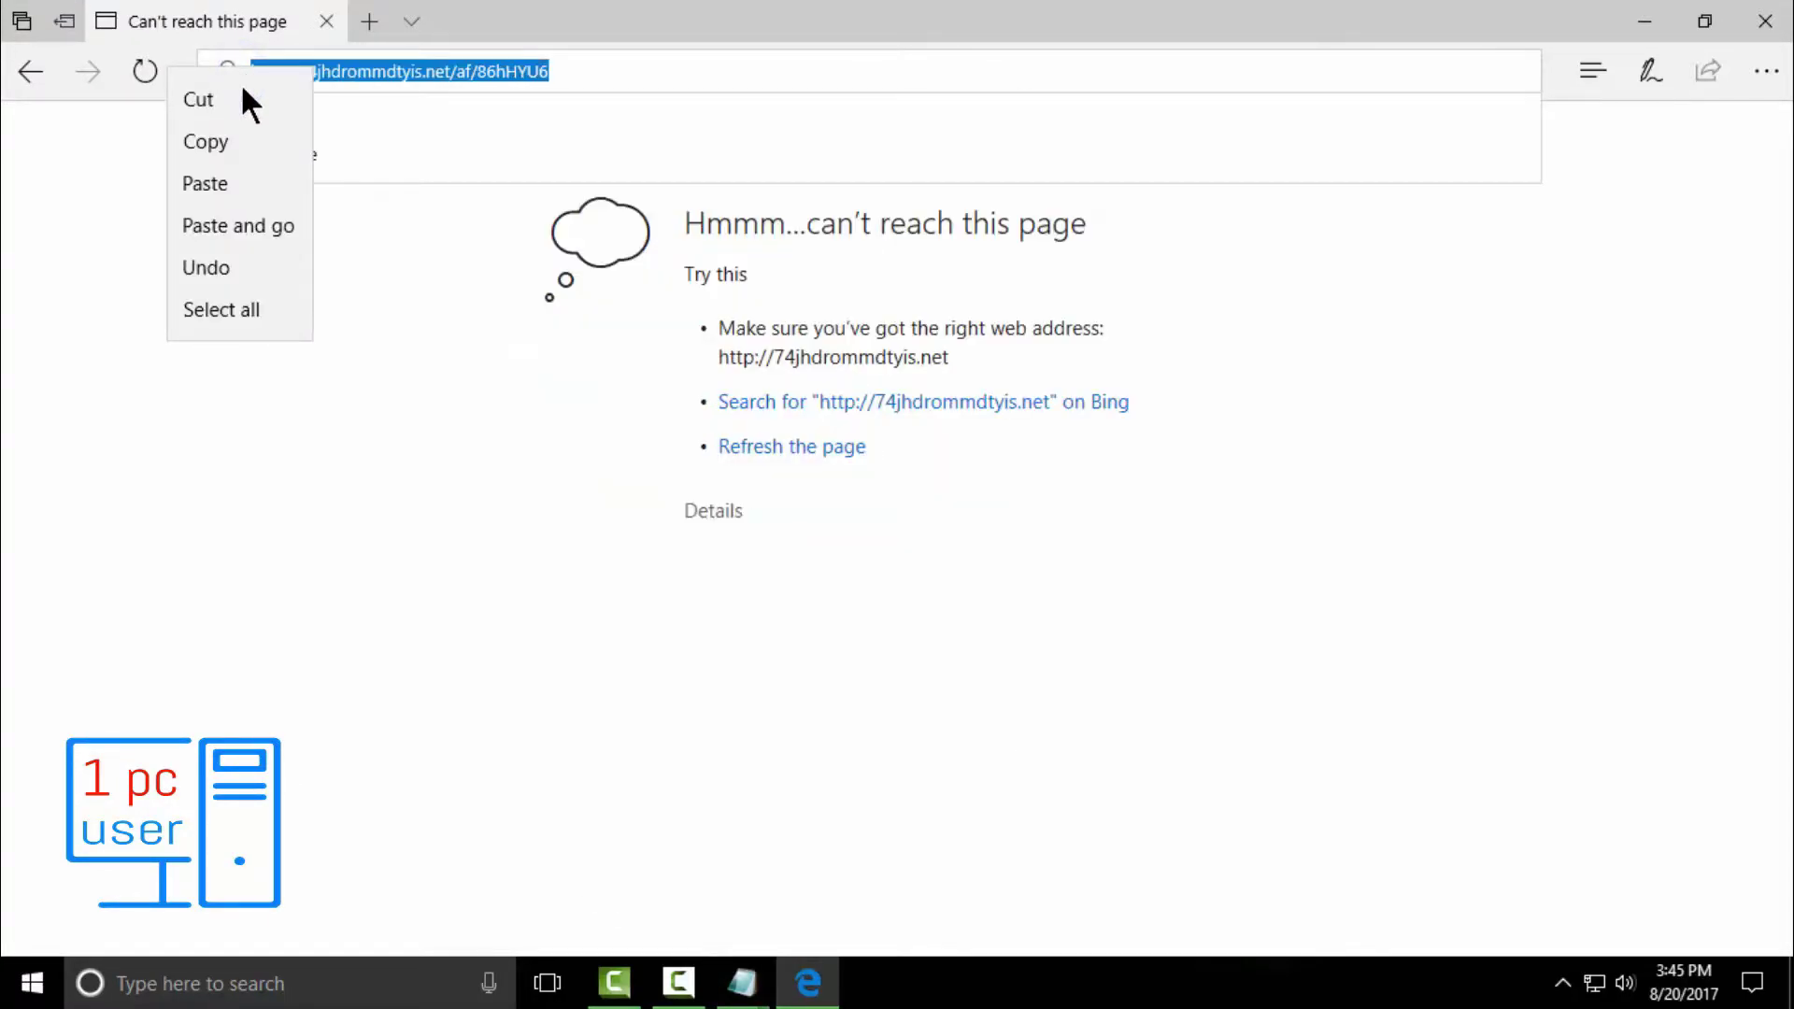
pyautogui.click(241, 227)
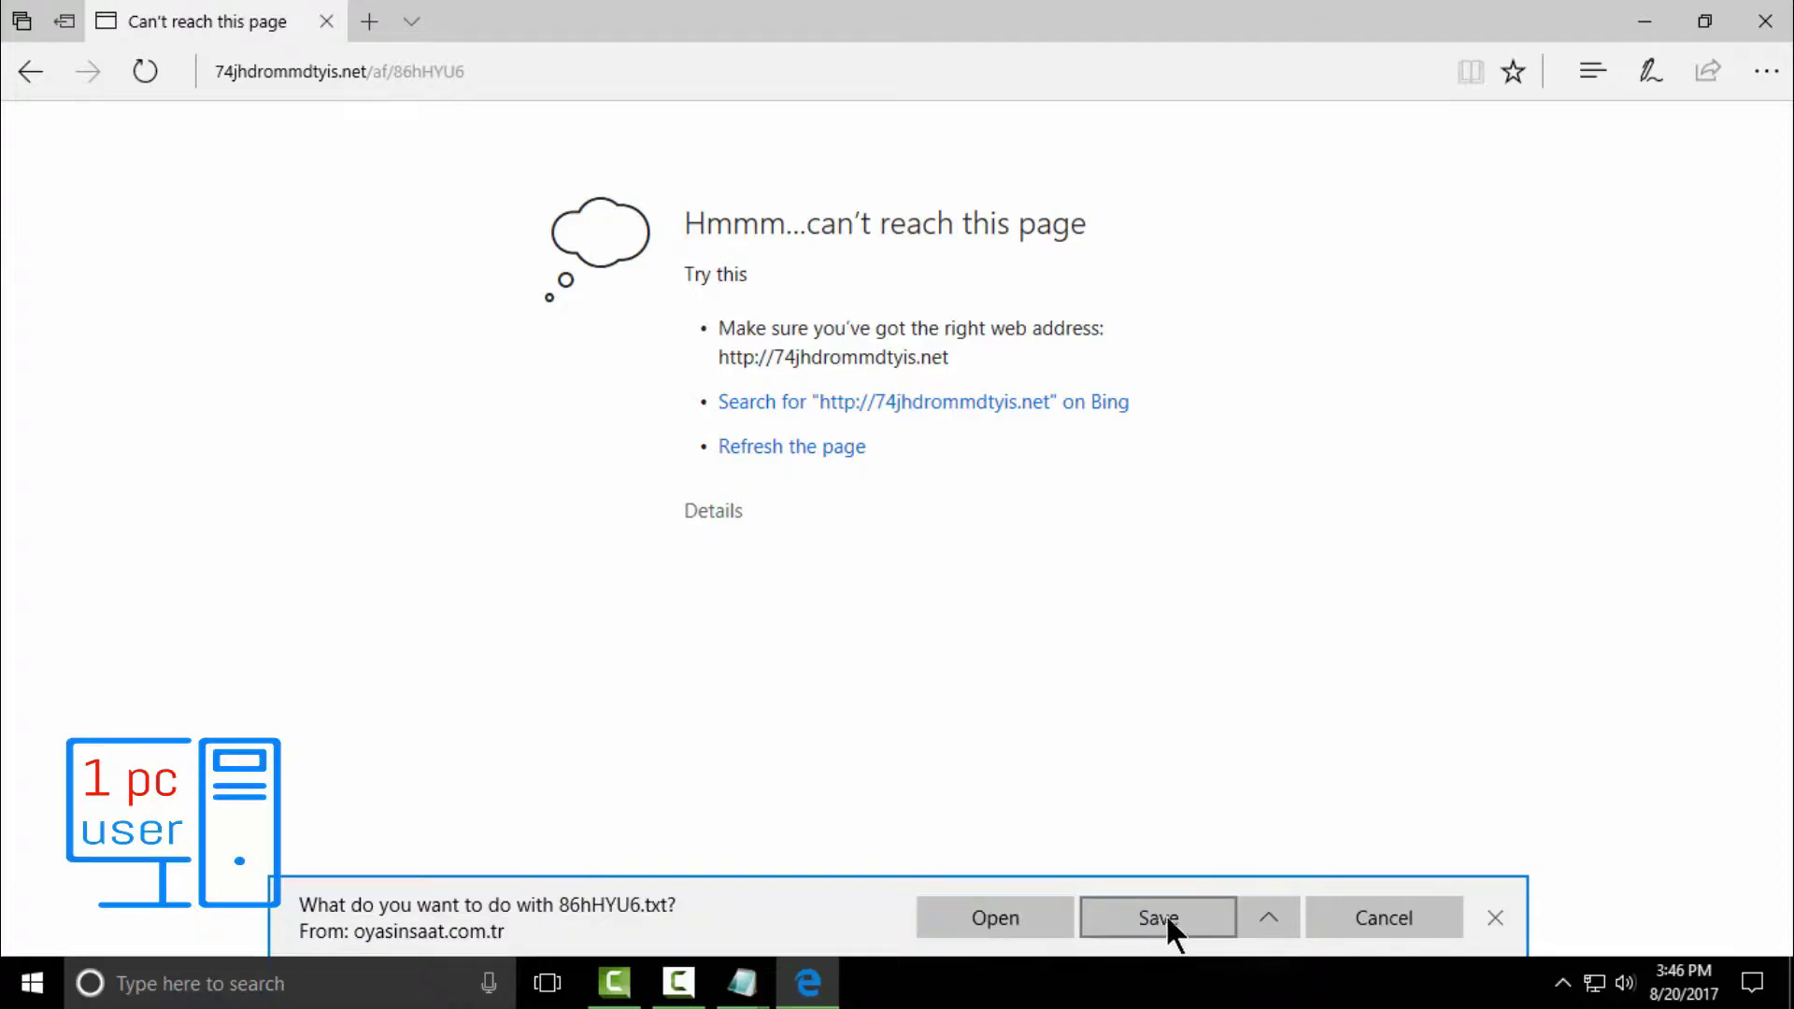
pyautogui.click(1215, 921)
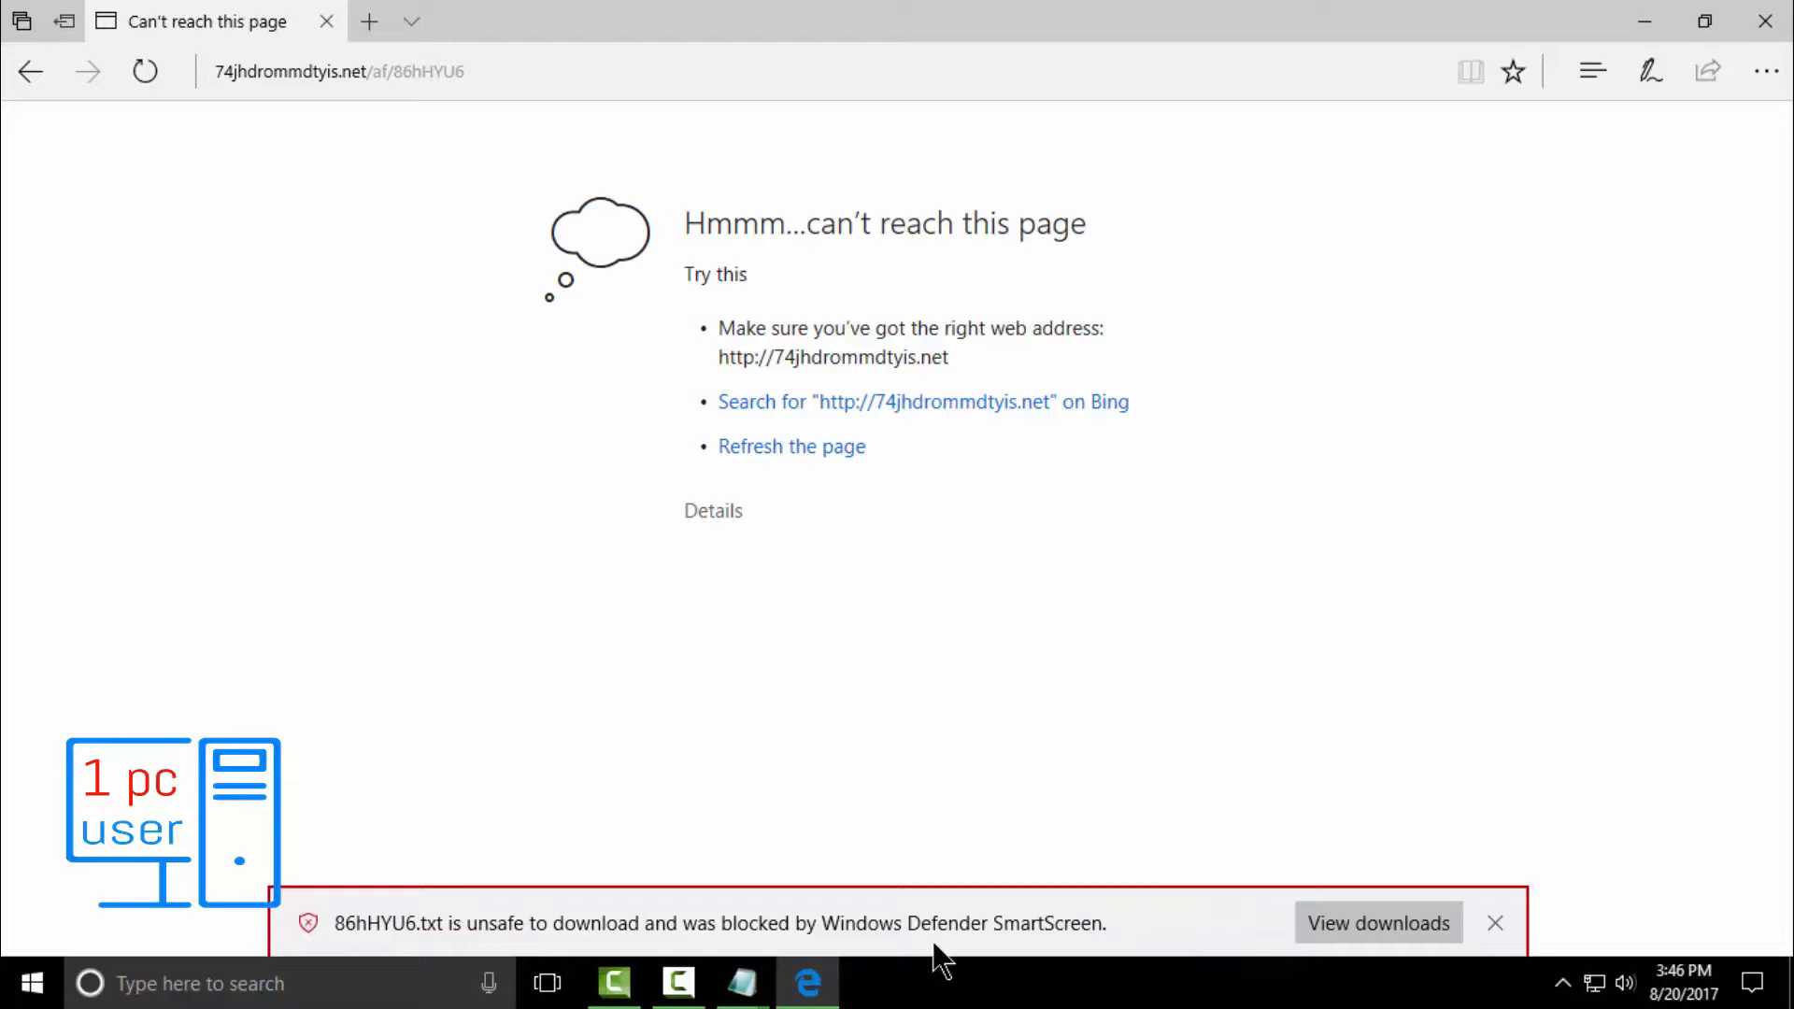
pyautogui.moveTo(742, 983)
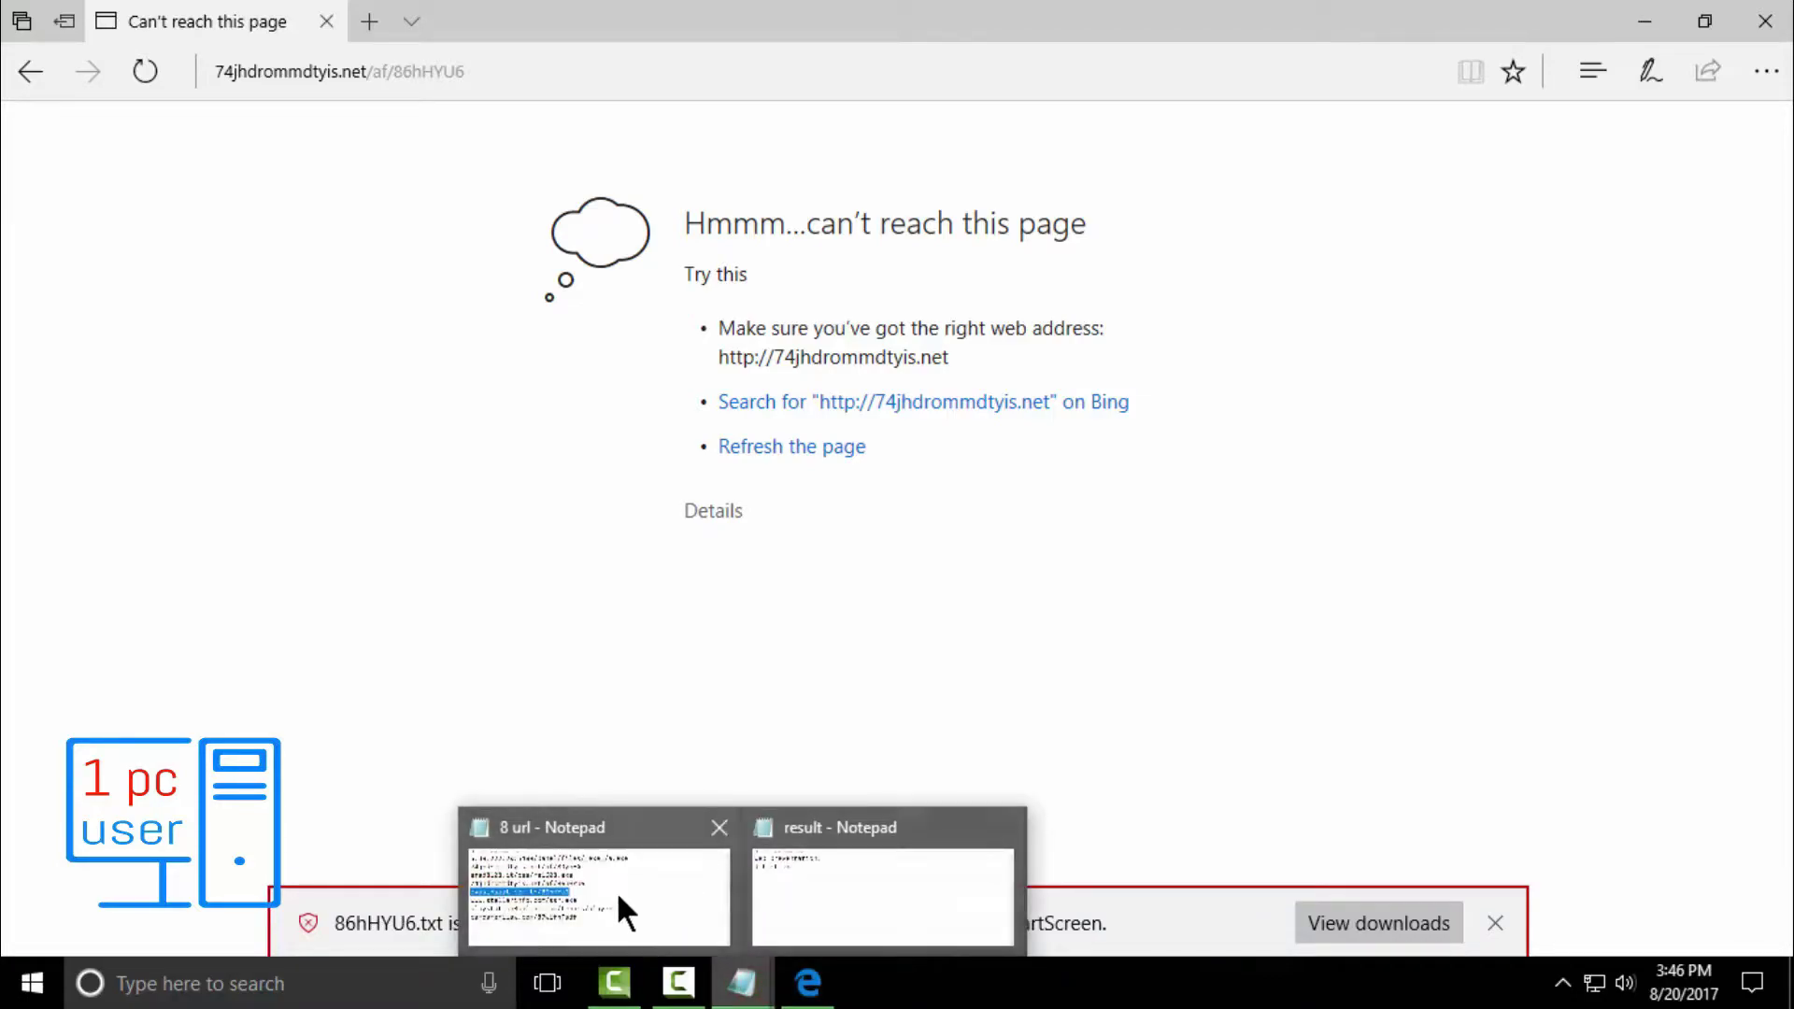
pyautogui.click(622, 911)
pyautogui.moveTo(370, 412); pyautogui.dragTo(911, 415)
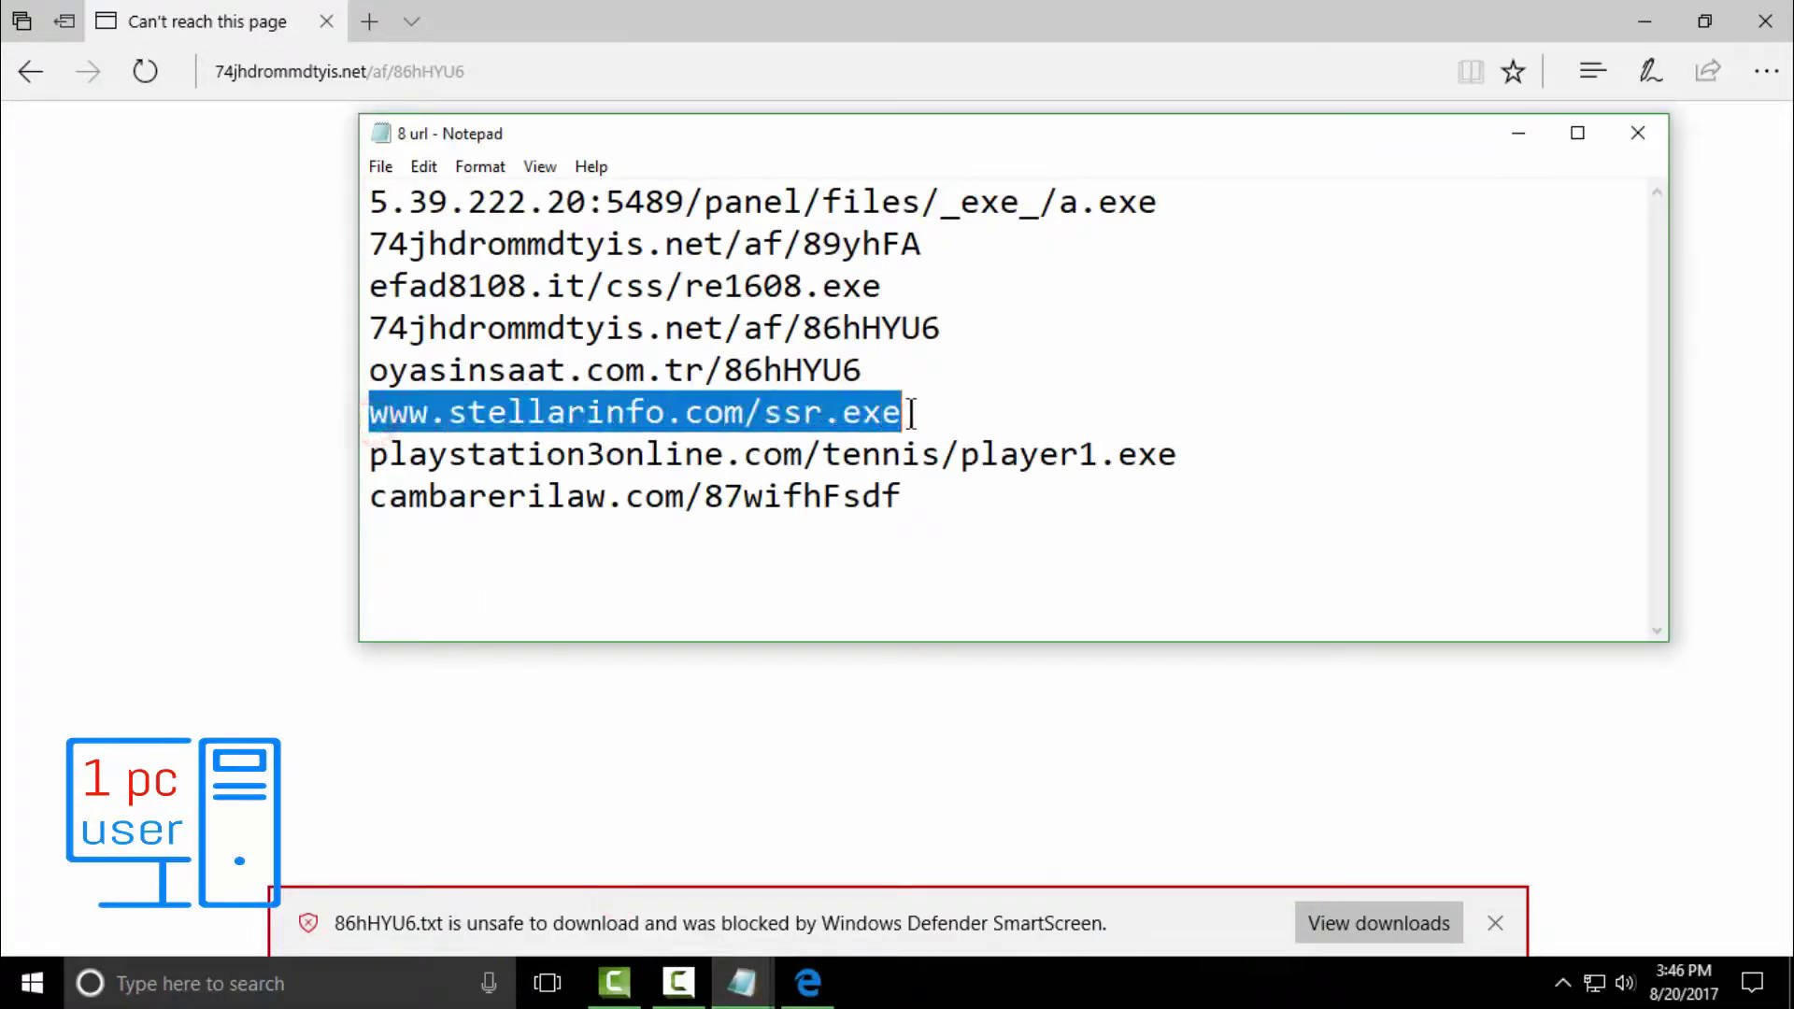
pyautogui.rightClick(839, 415)
pyautogui.click(896, 496)
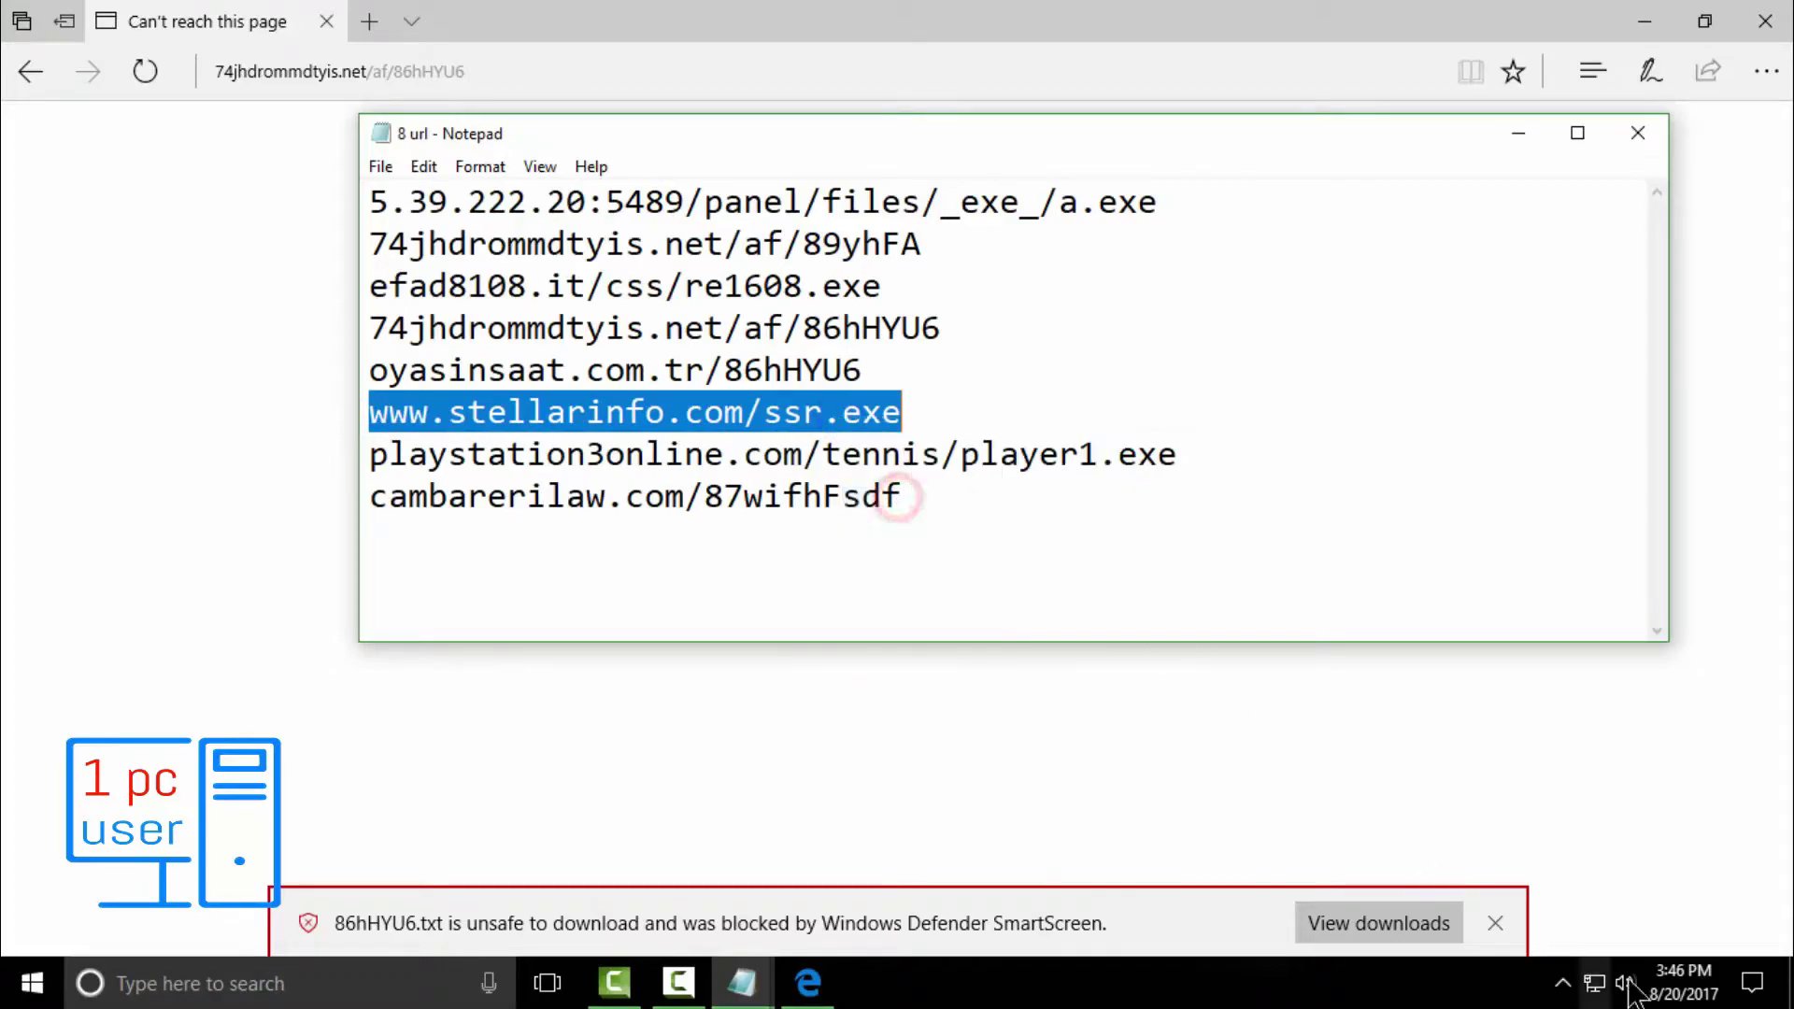
pyautogui.click(1496, 923)
pyautogui.click(316, 68)
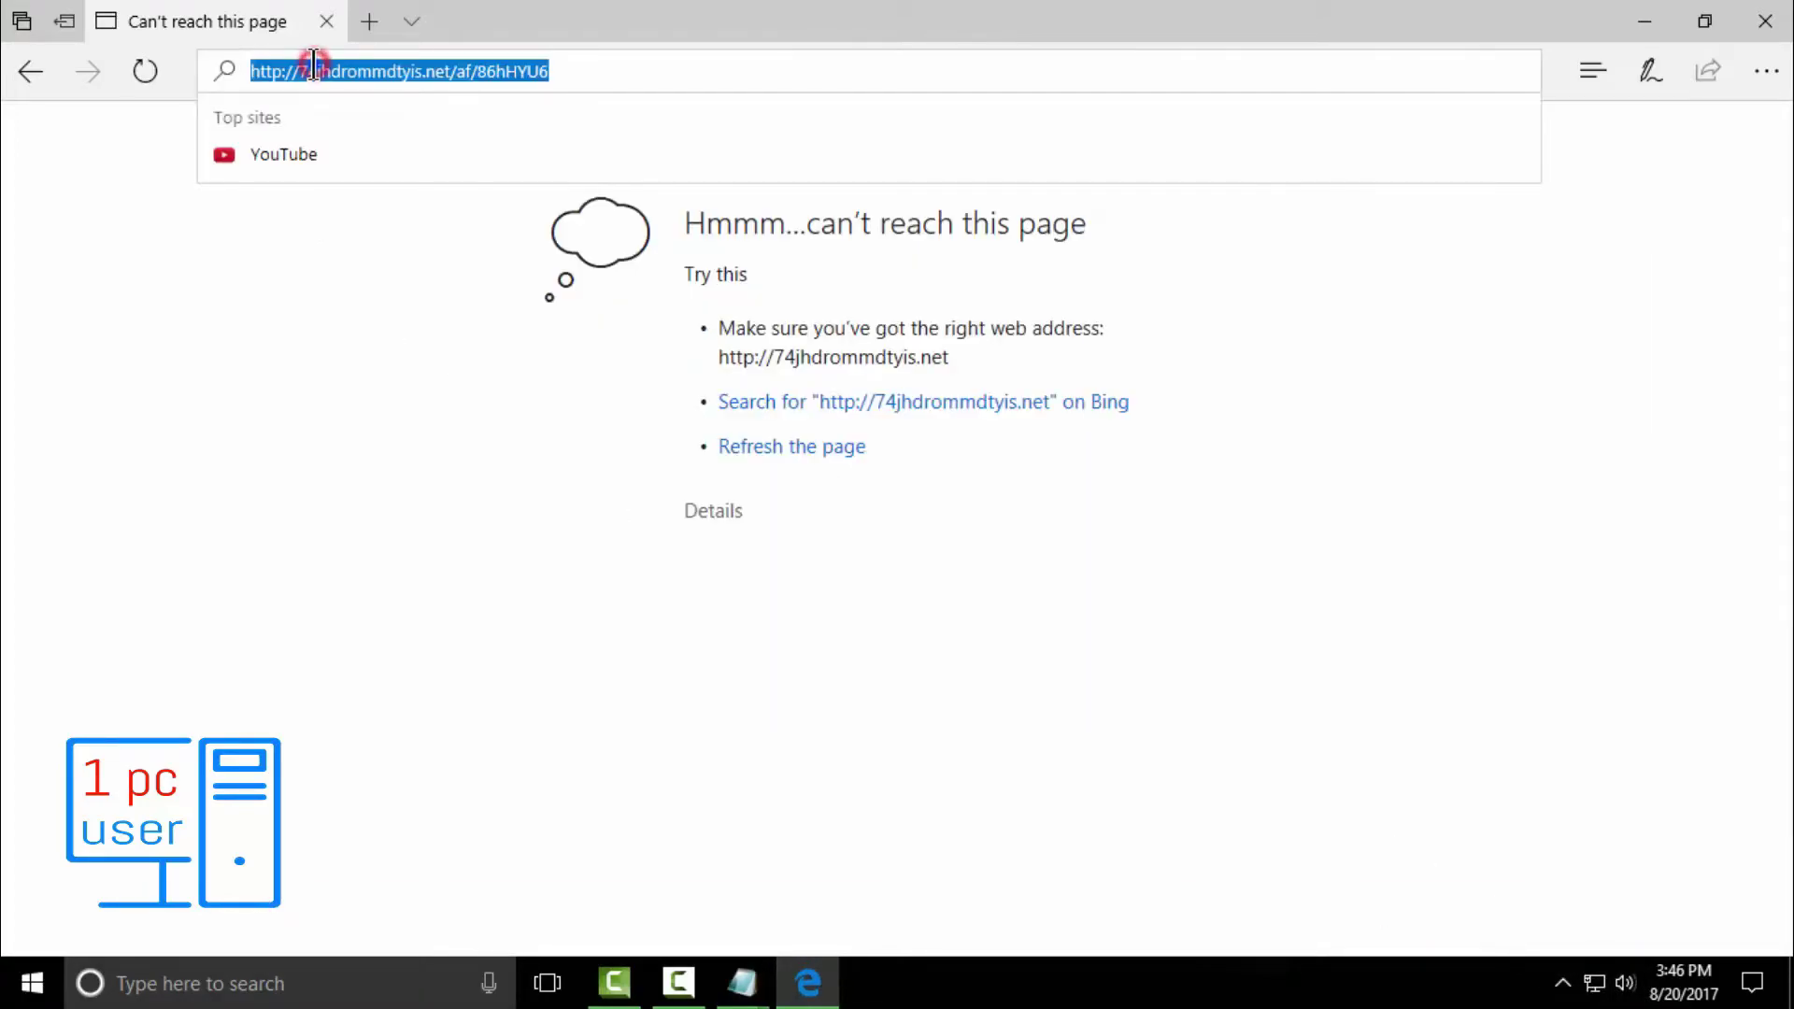
pyautogui.rightClick(314, 63)
pyautogui.click(311, 222)
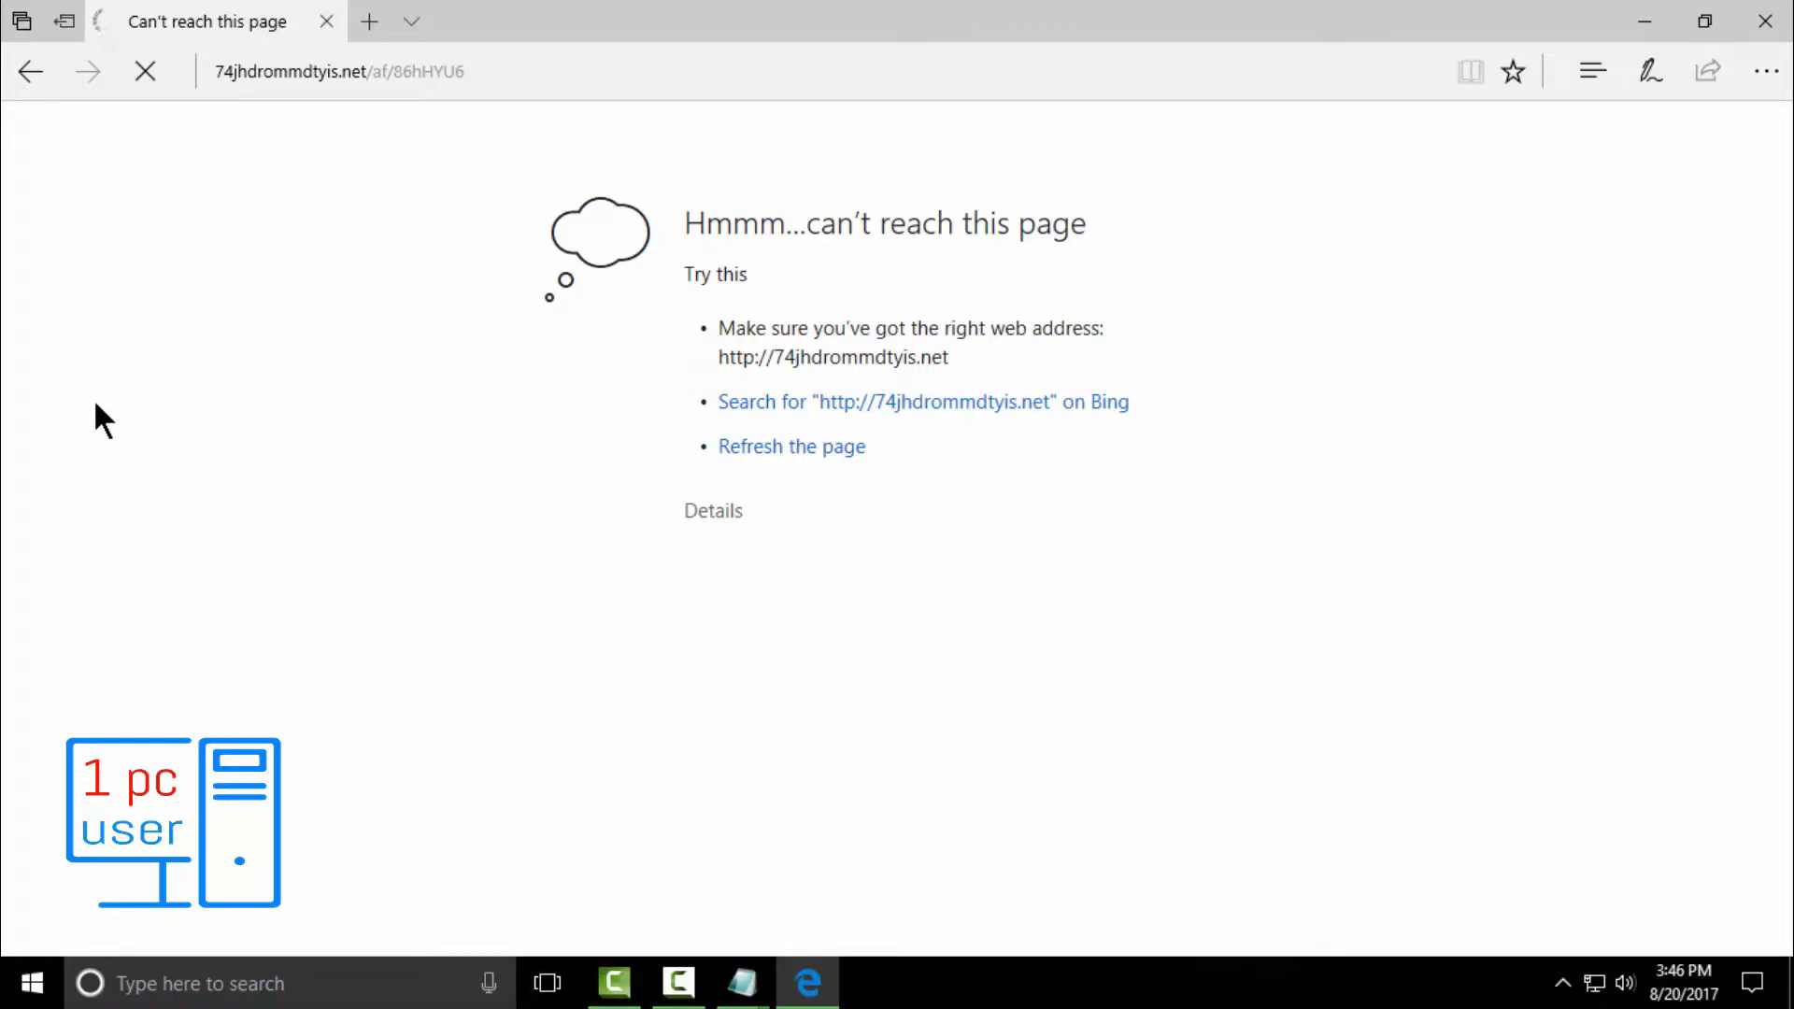
pyautogui.click(1131, 913)
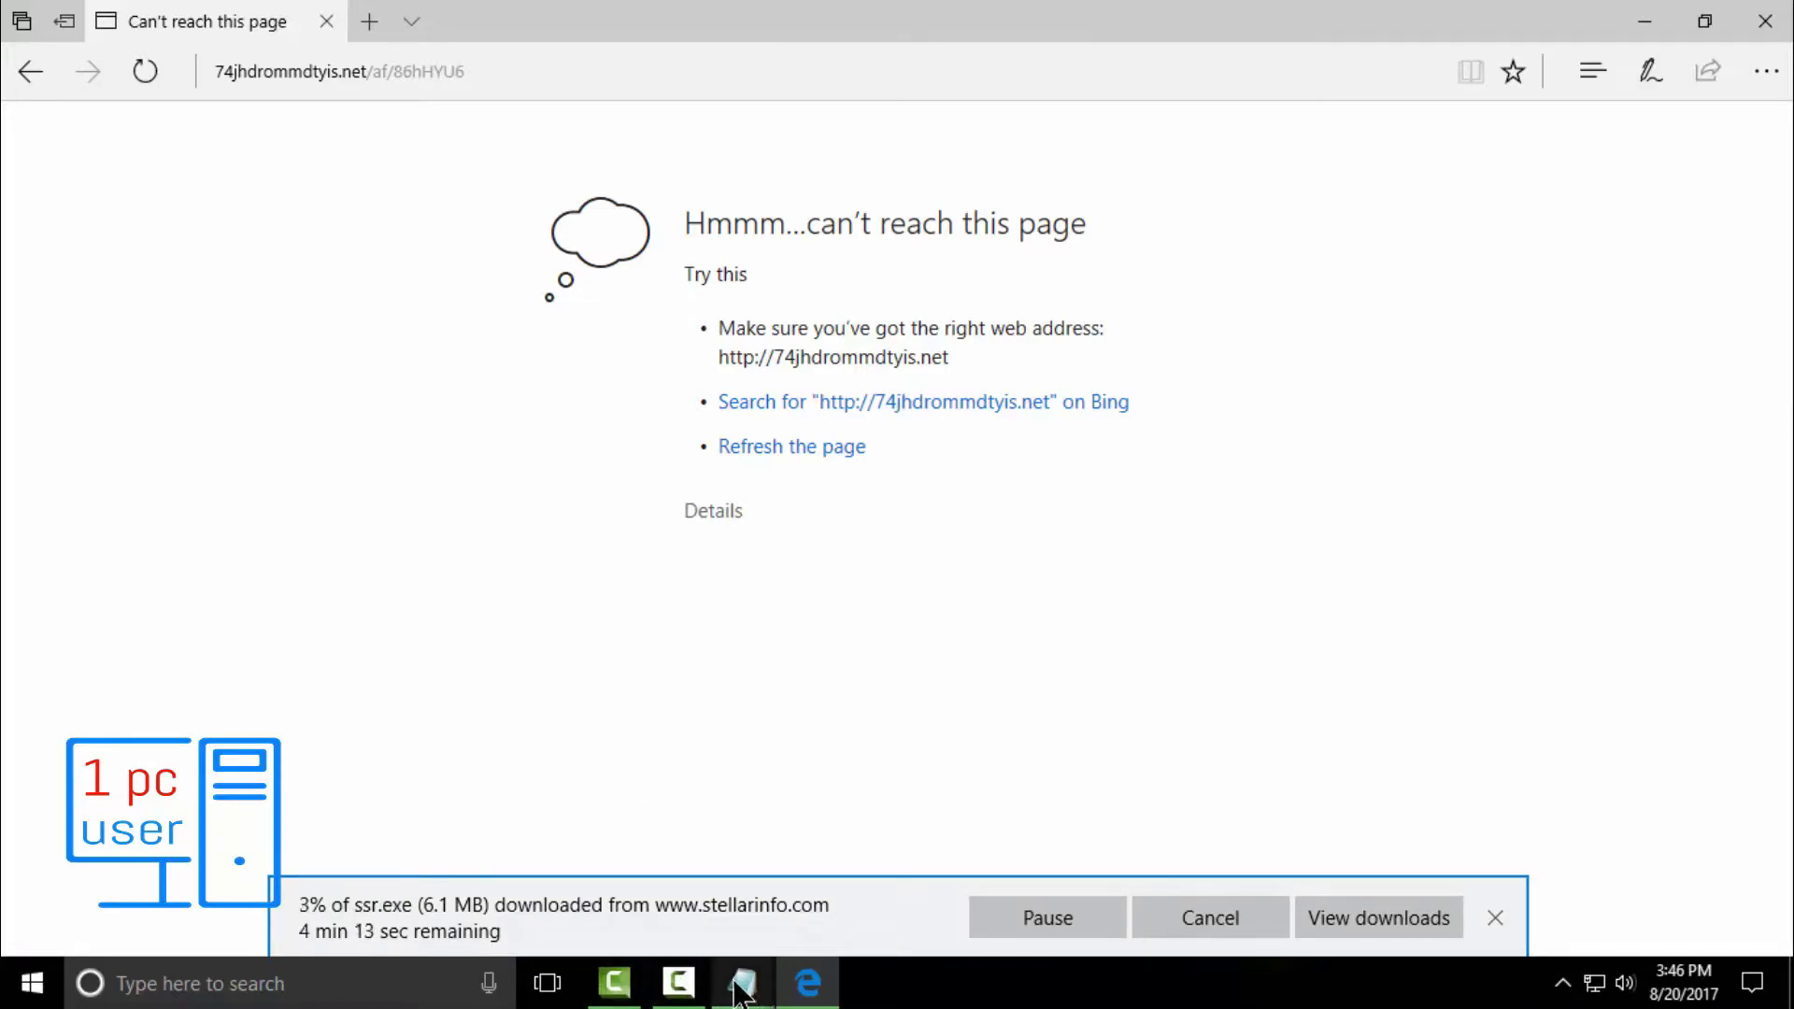
pyautogui.click(665, 879)
# Load playstation3online.com/tennis/player1.exe in a new tab and save player1.exe
pyautogui.moveTo(370, 455); pyautogui.dragTo(1234, 469)
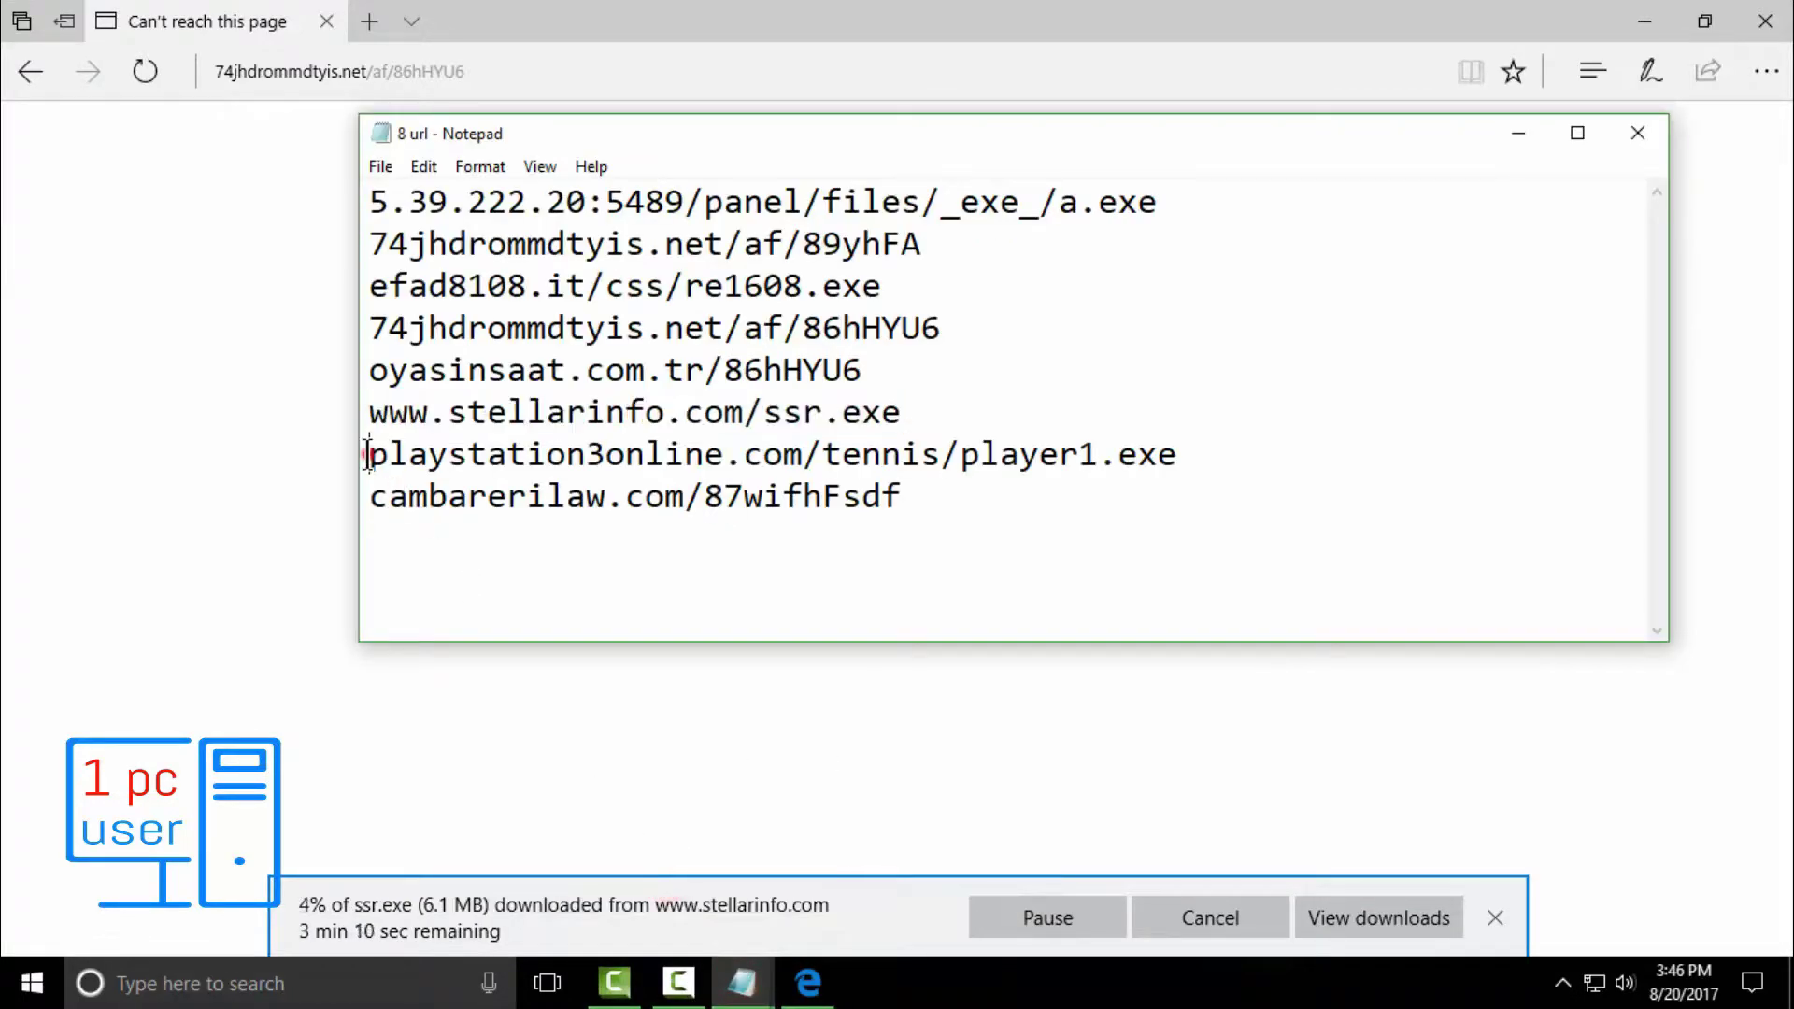
pyautogui.rightClick(1135, 467)
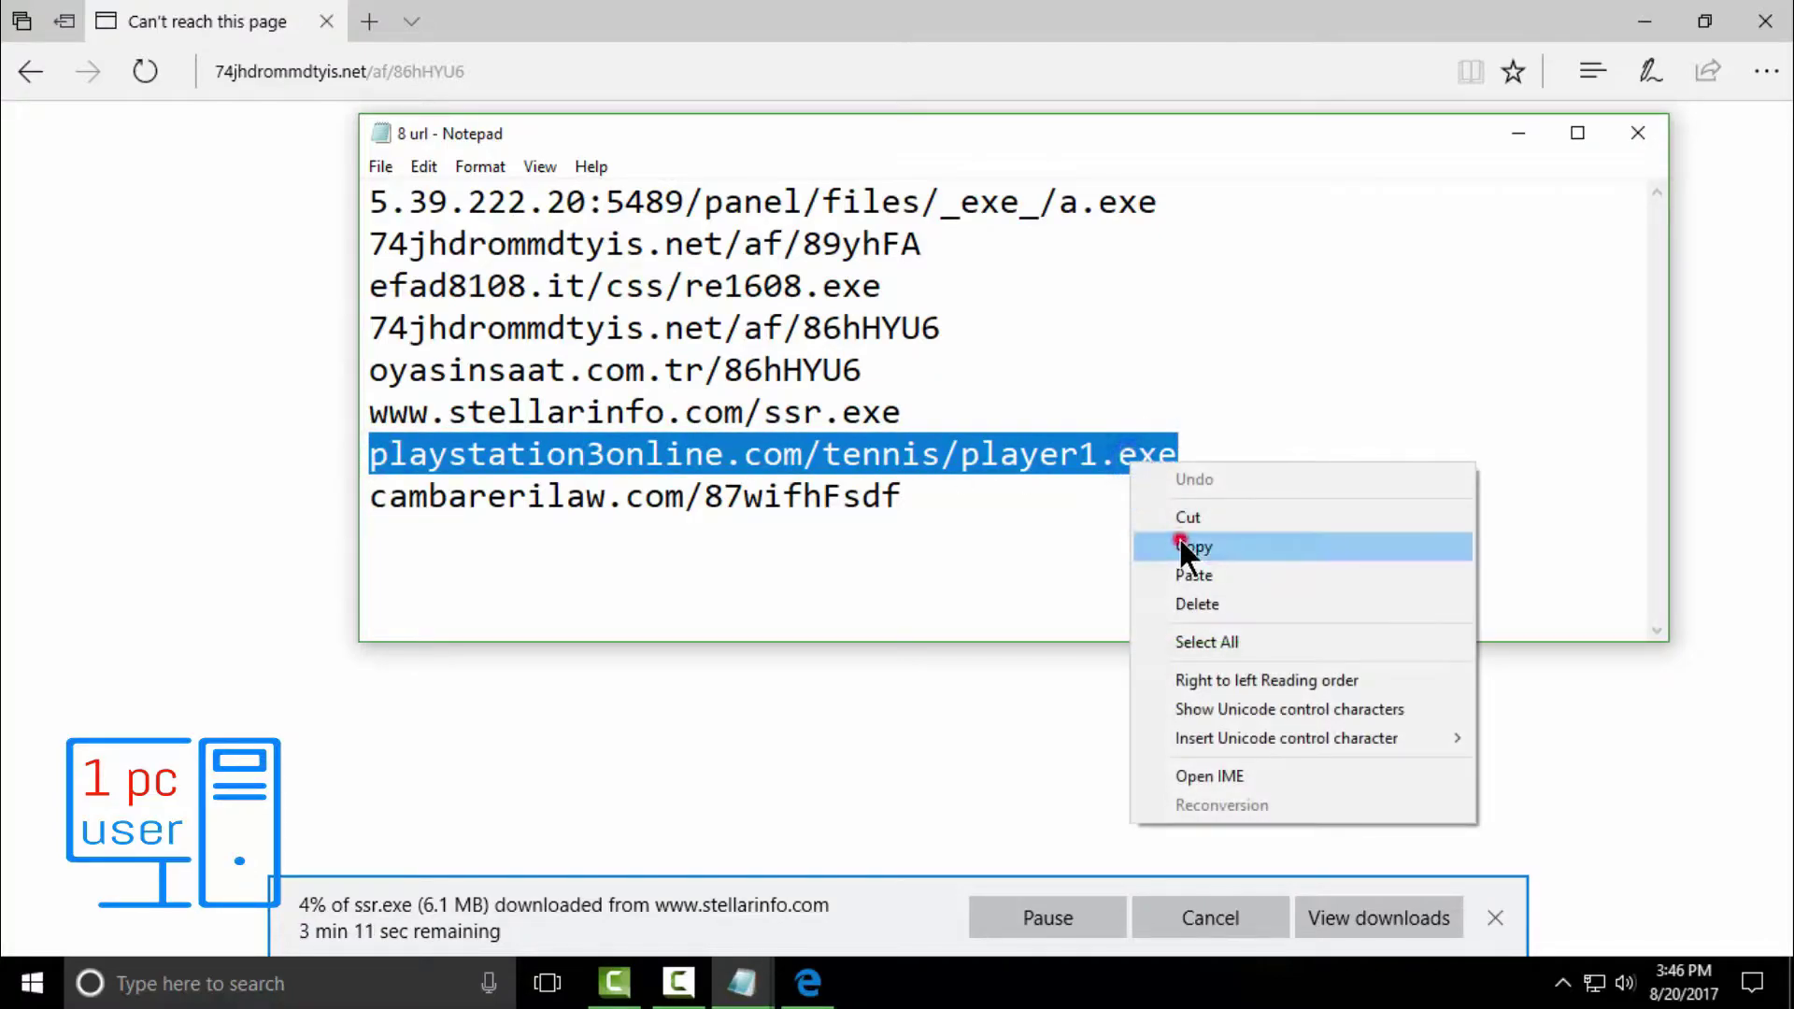
pyautogui.click(1179, 535)
pyautogui.click(358, 23)
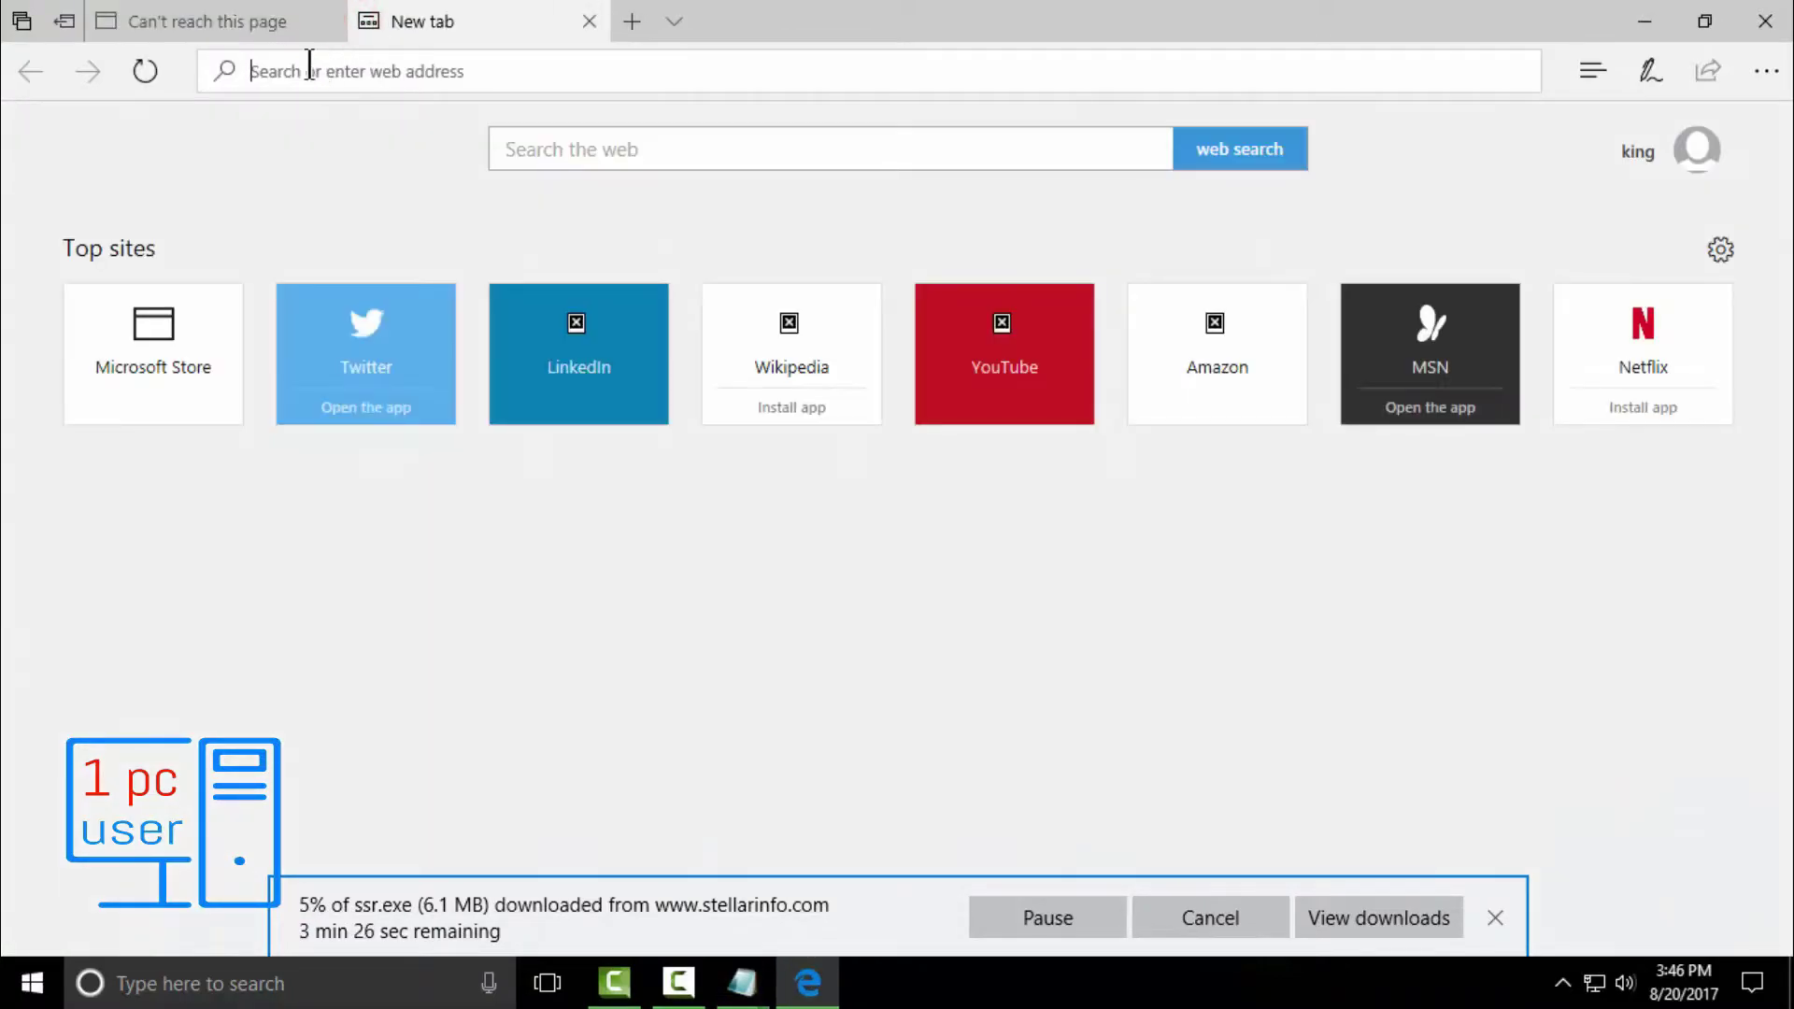
pyautogui.rightClick(310, 67)
pyautogui.click(318, 136)
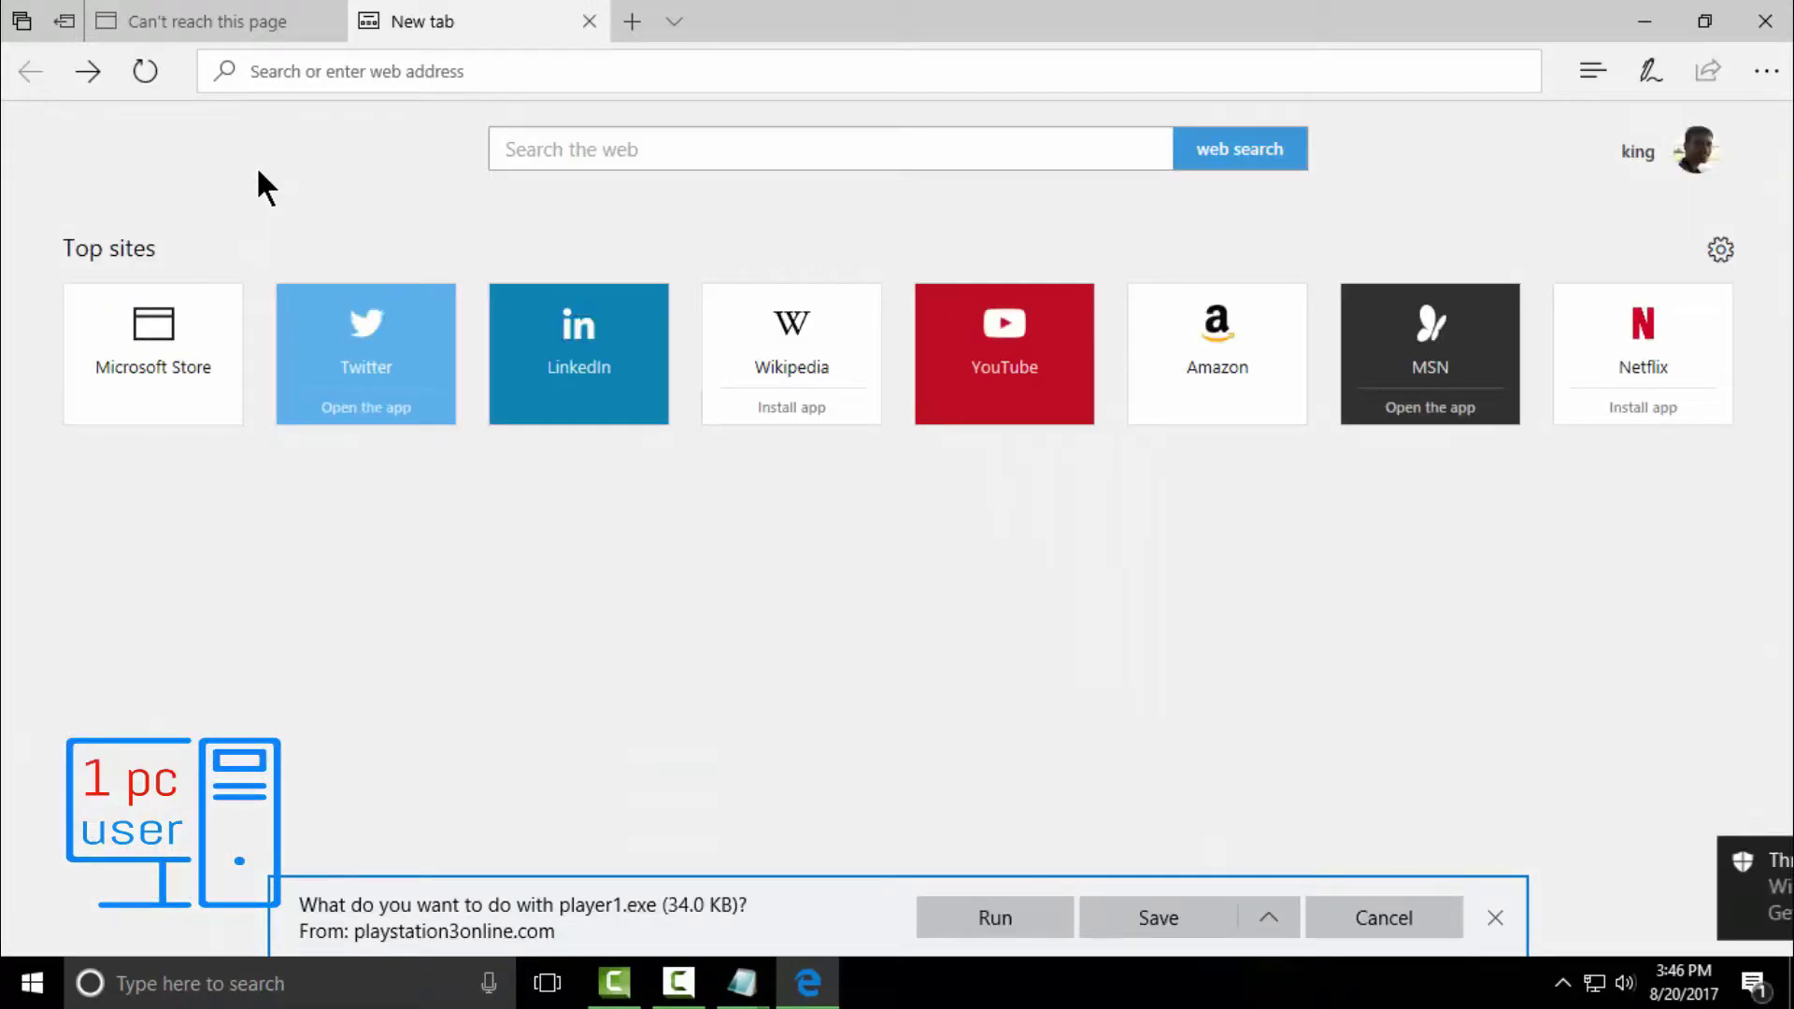
pyautogui.click(1159, 914)
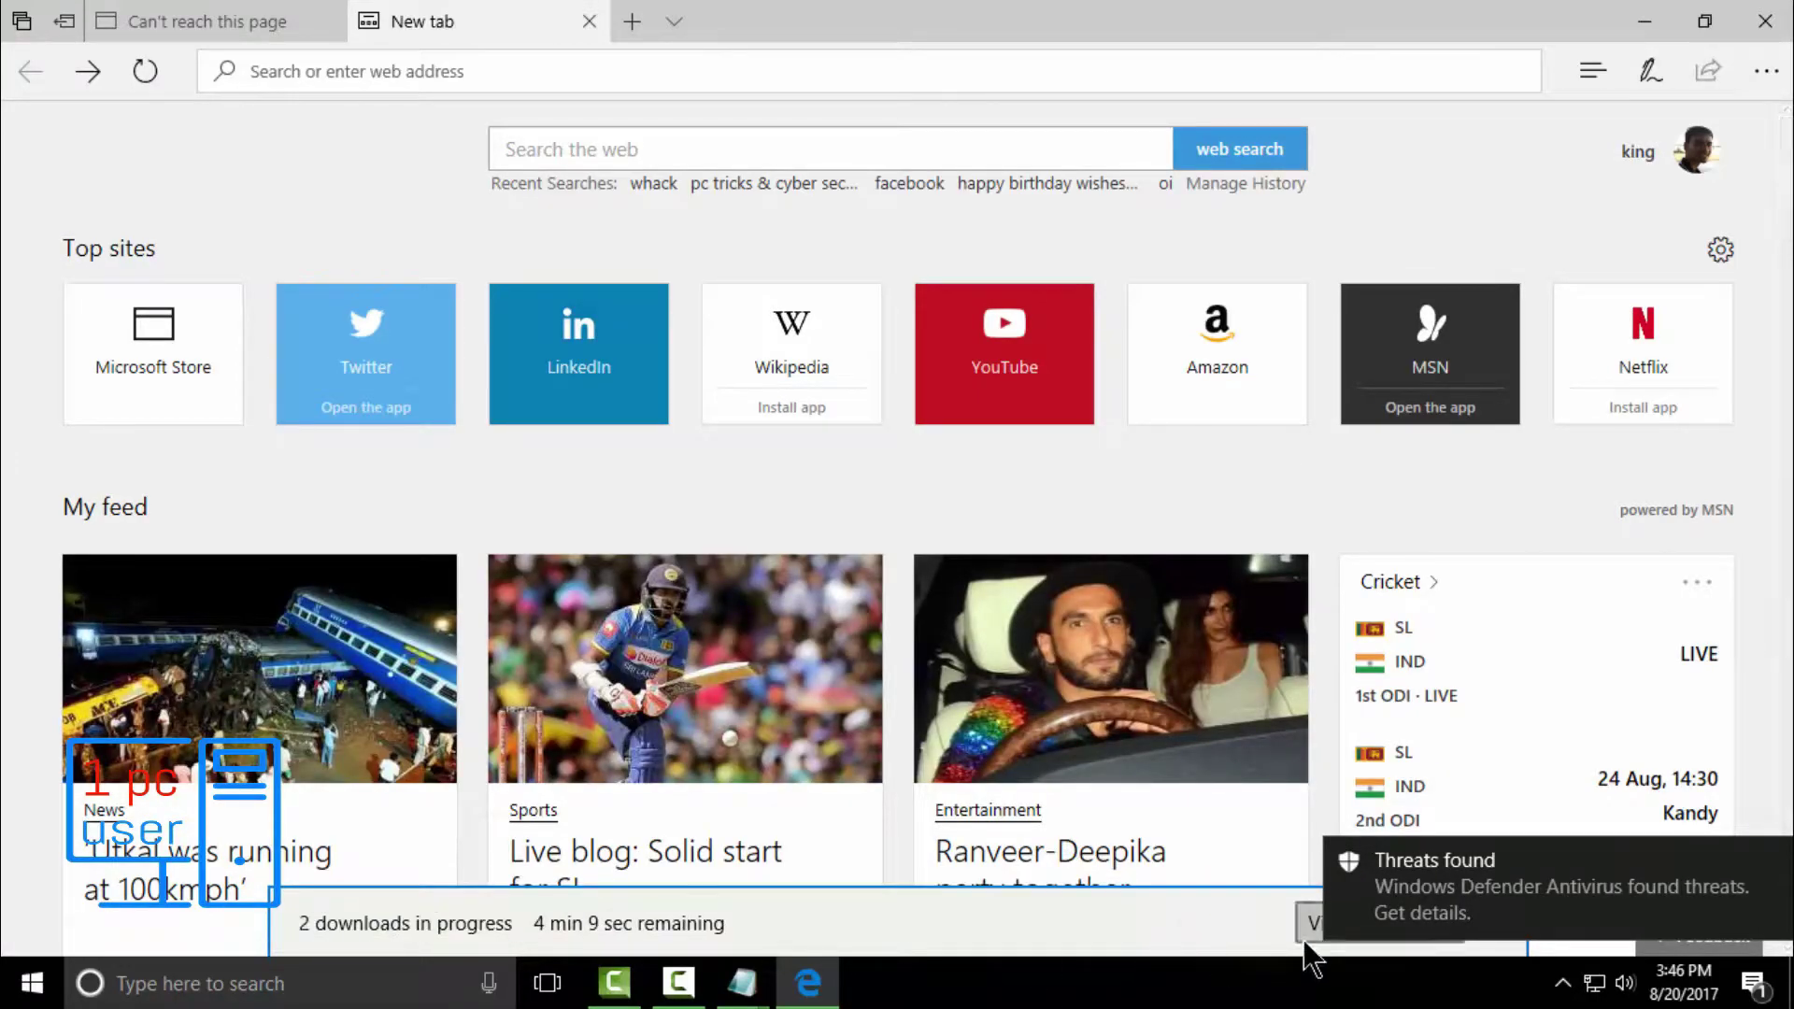
# Review the Downloads list: ssr.exe at 9%, player1.exe and 86hHYU6.txt blocked
pyautogui.click(1763, 73)
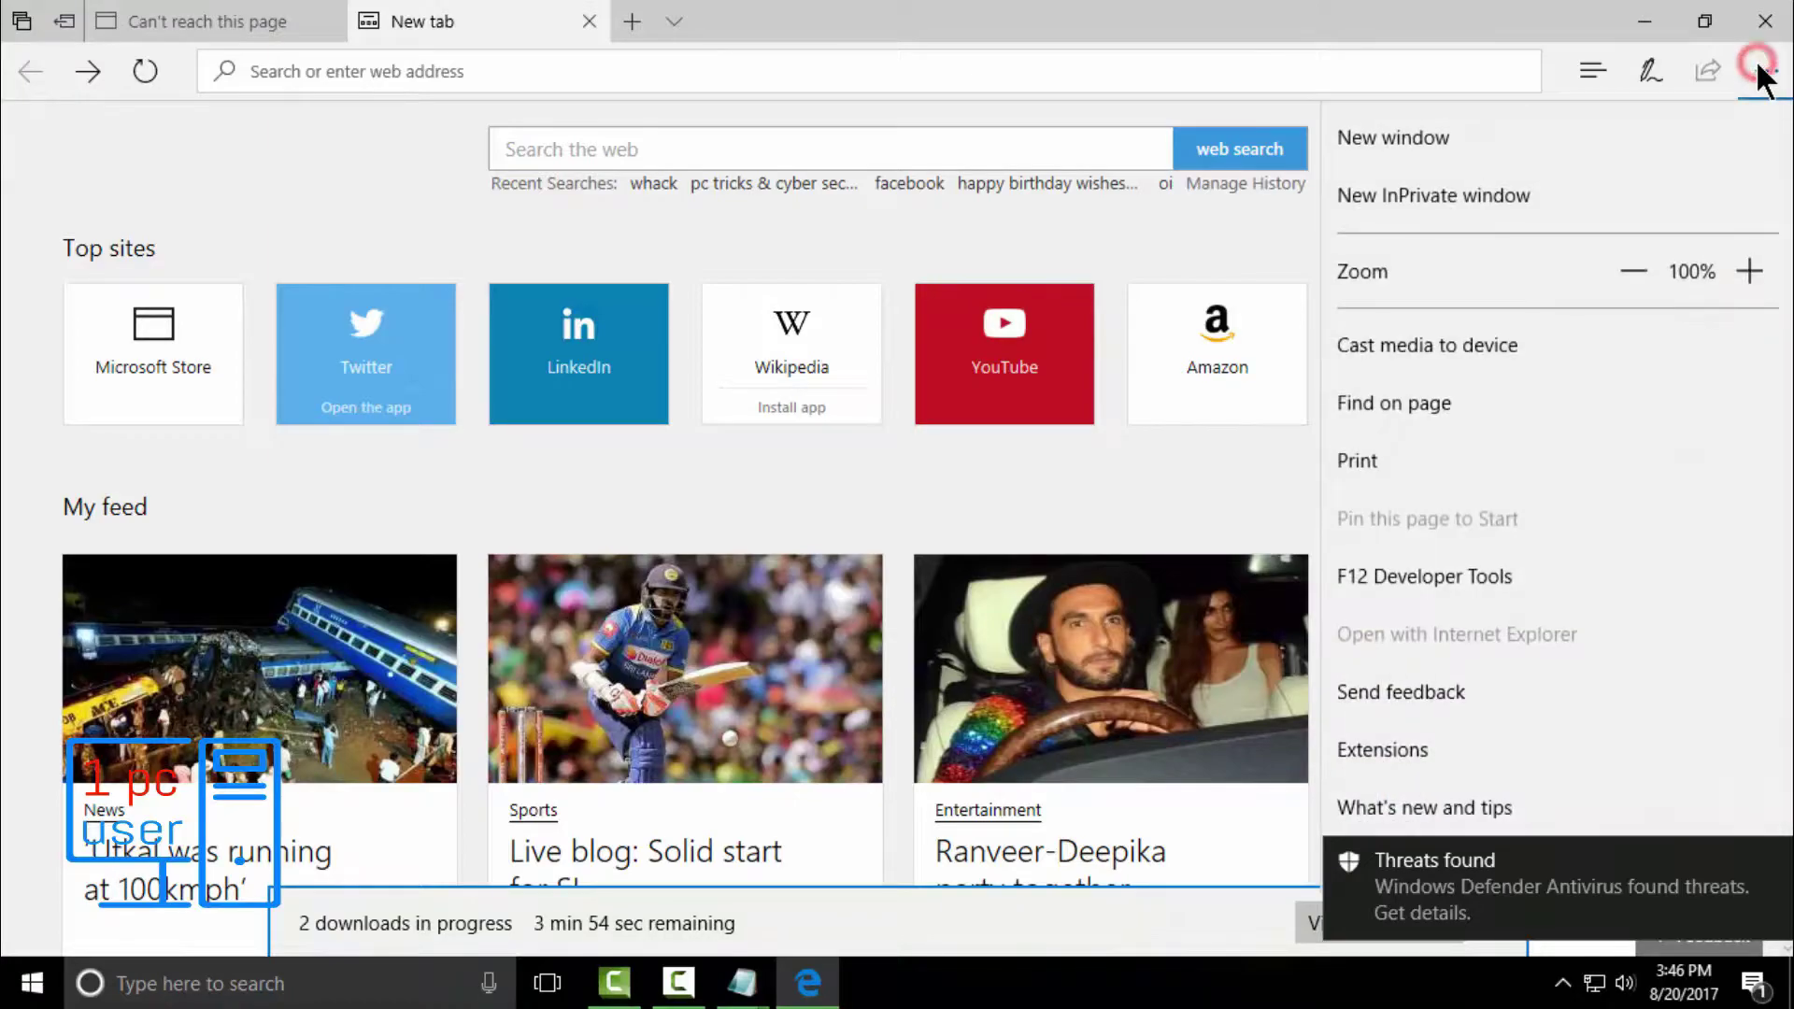
pyautogui.click(1602, 65)
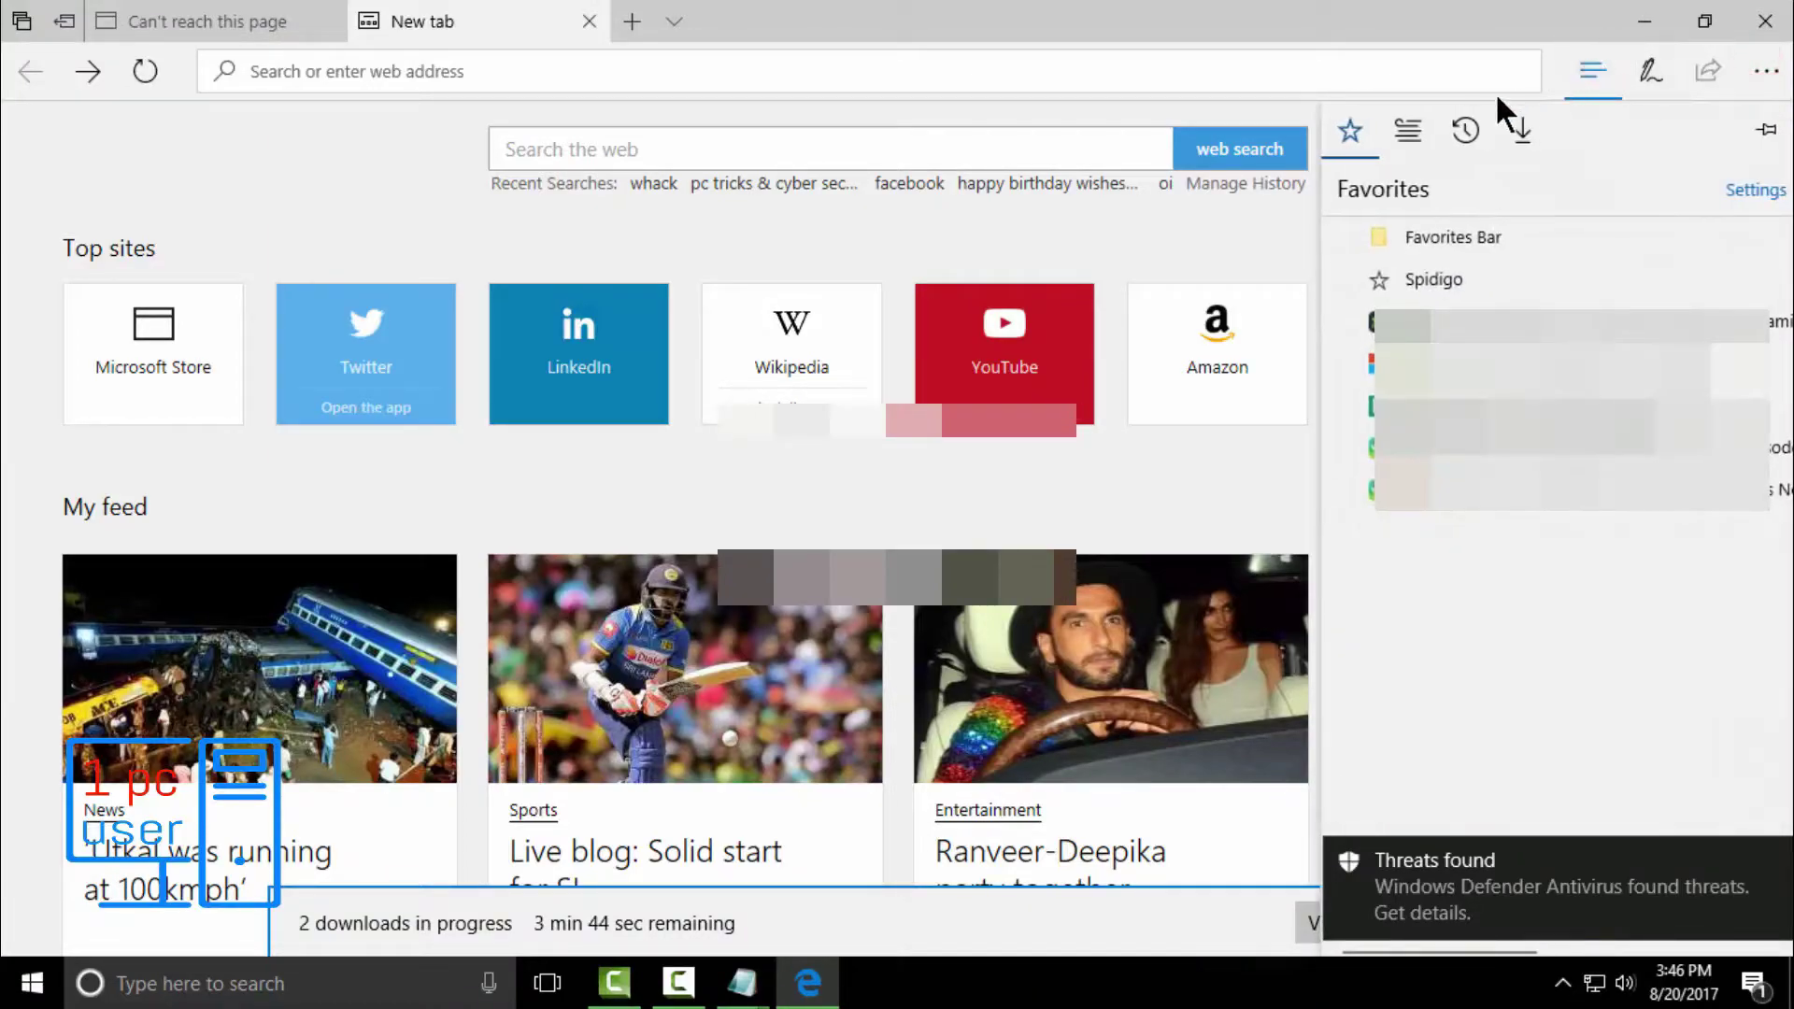
pyautogui.click(1519, 136)
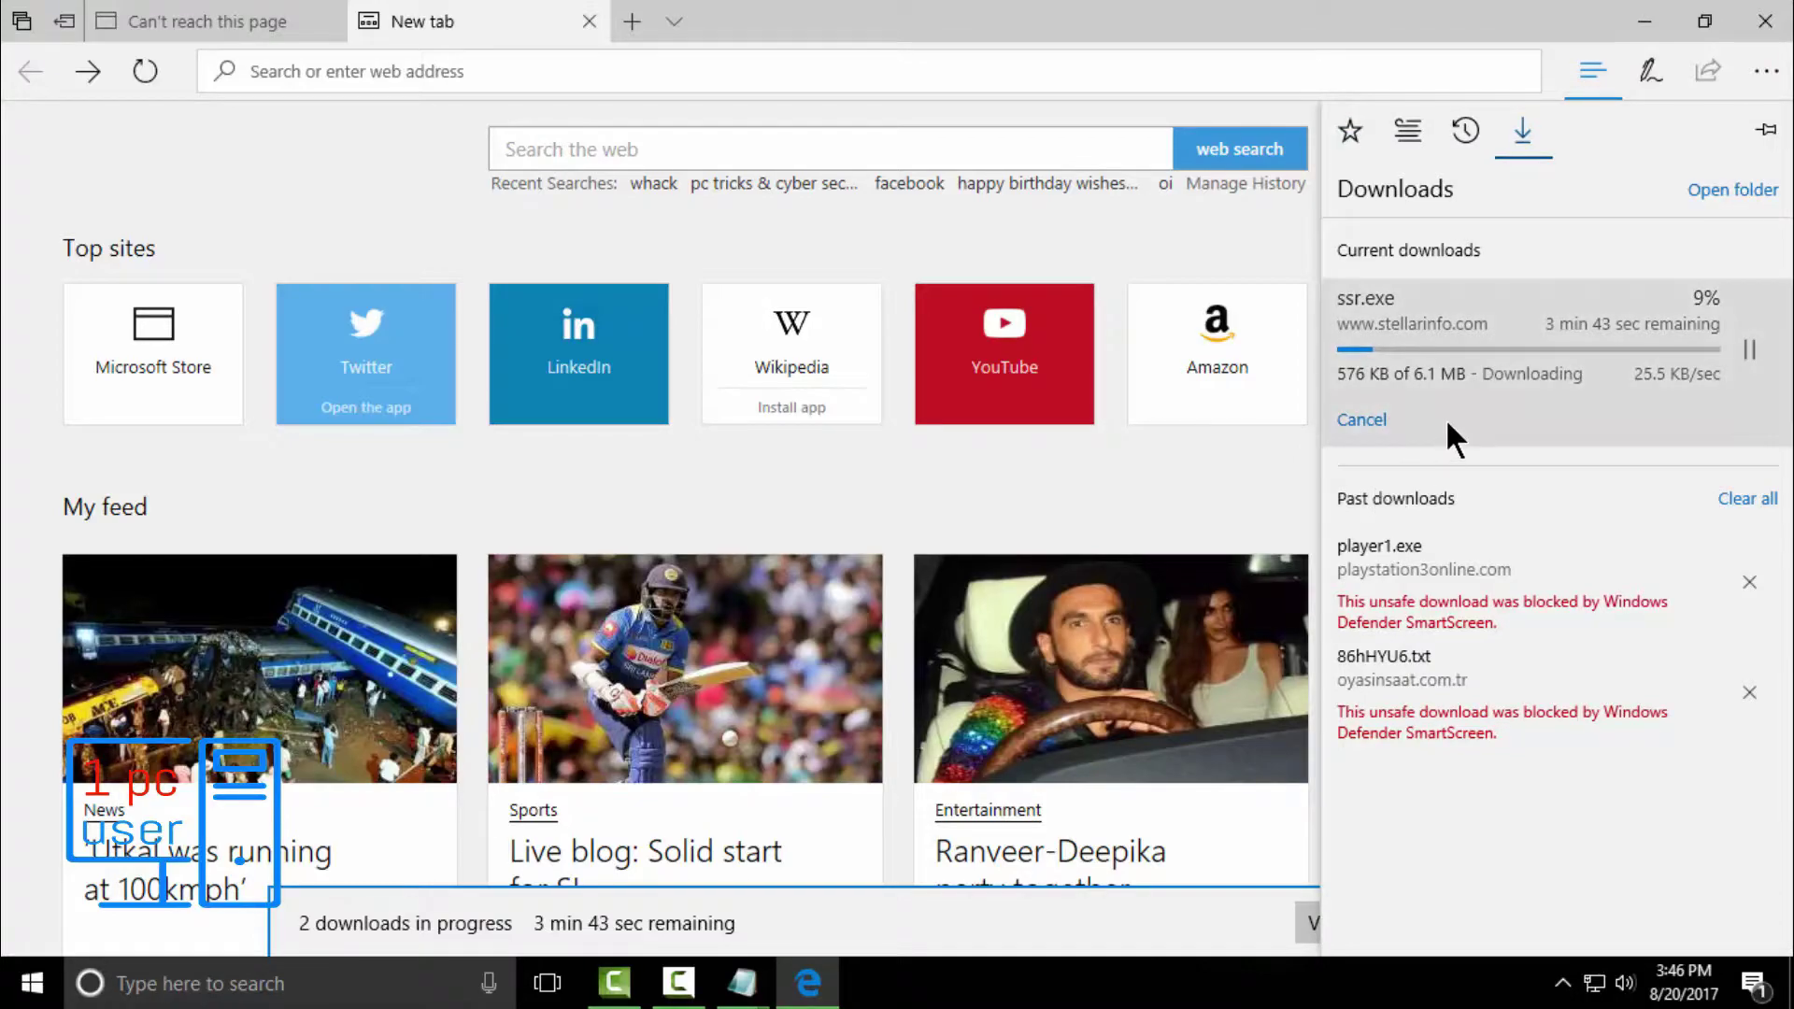
pyautogui.click(7, 512)
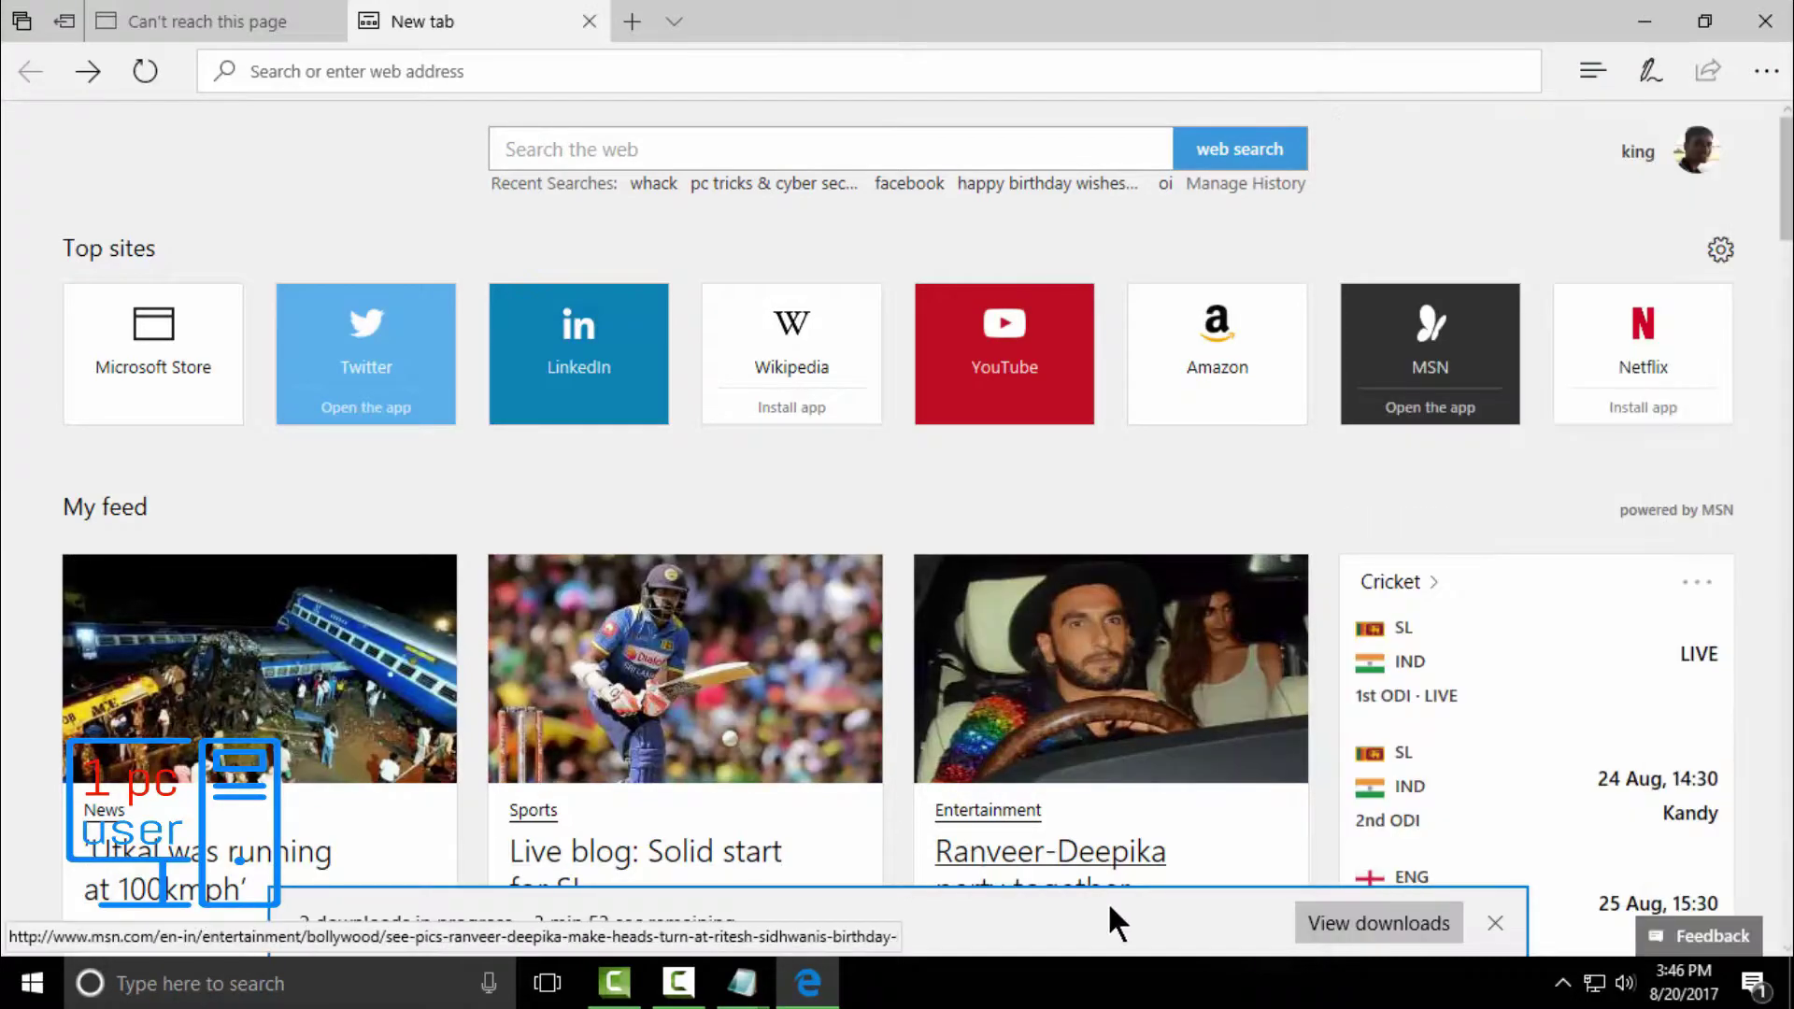
pyautogui.click(1357, 923)
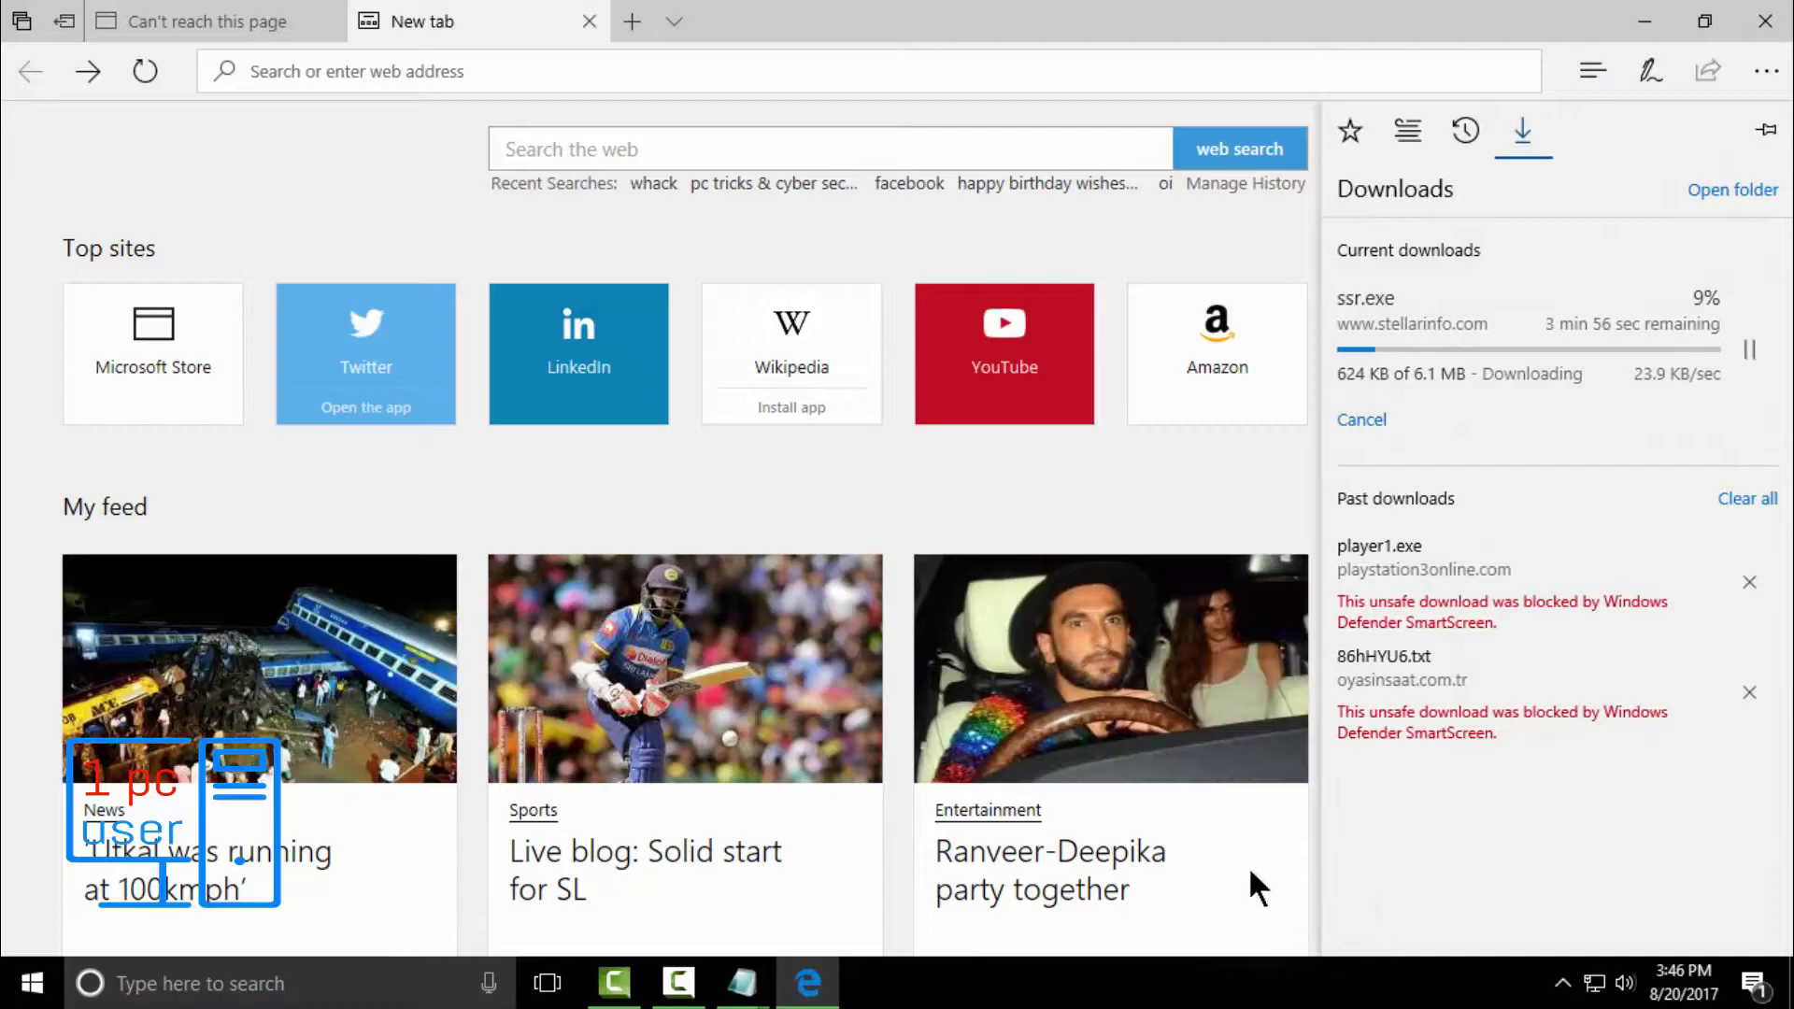
pyautogui.click(7, 341)
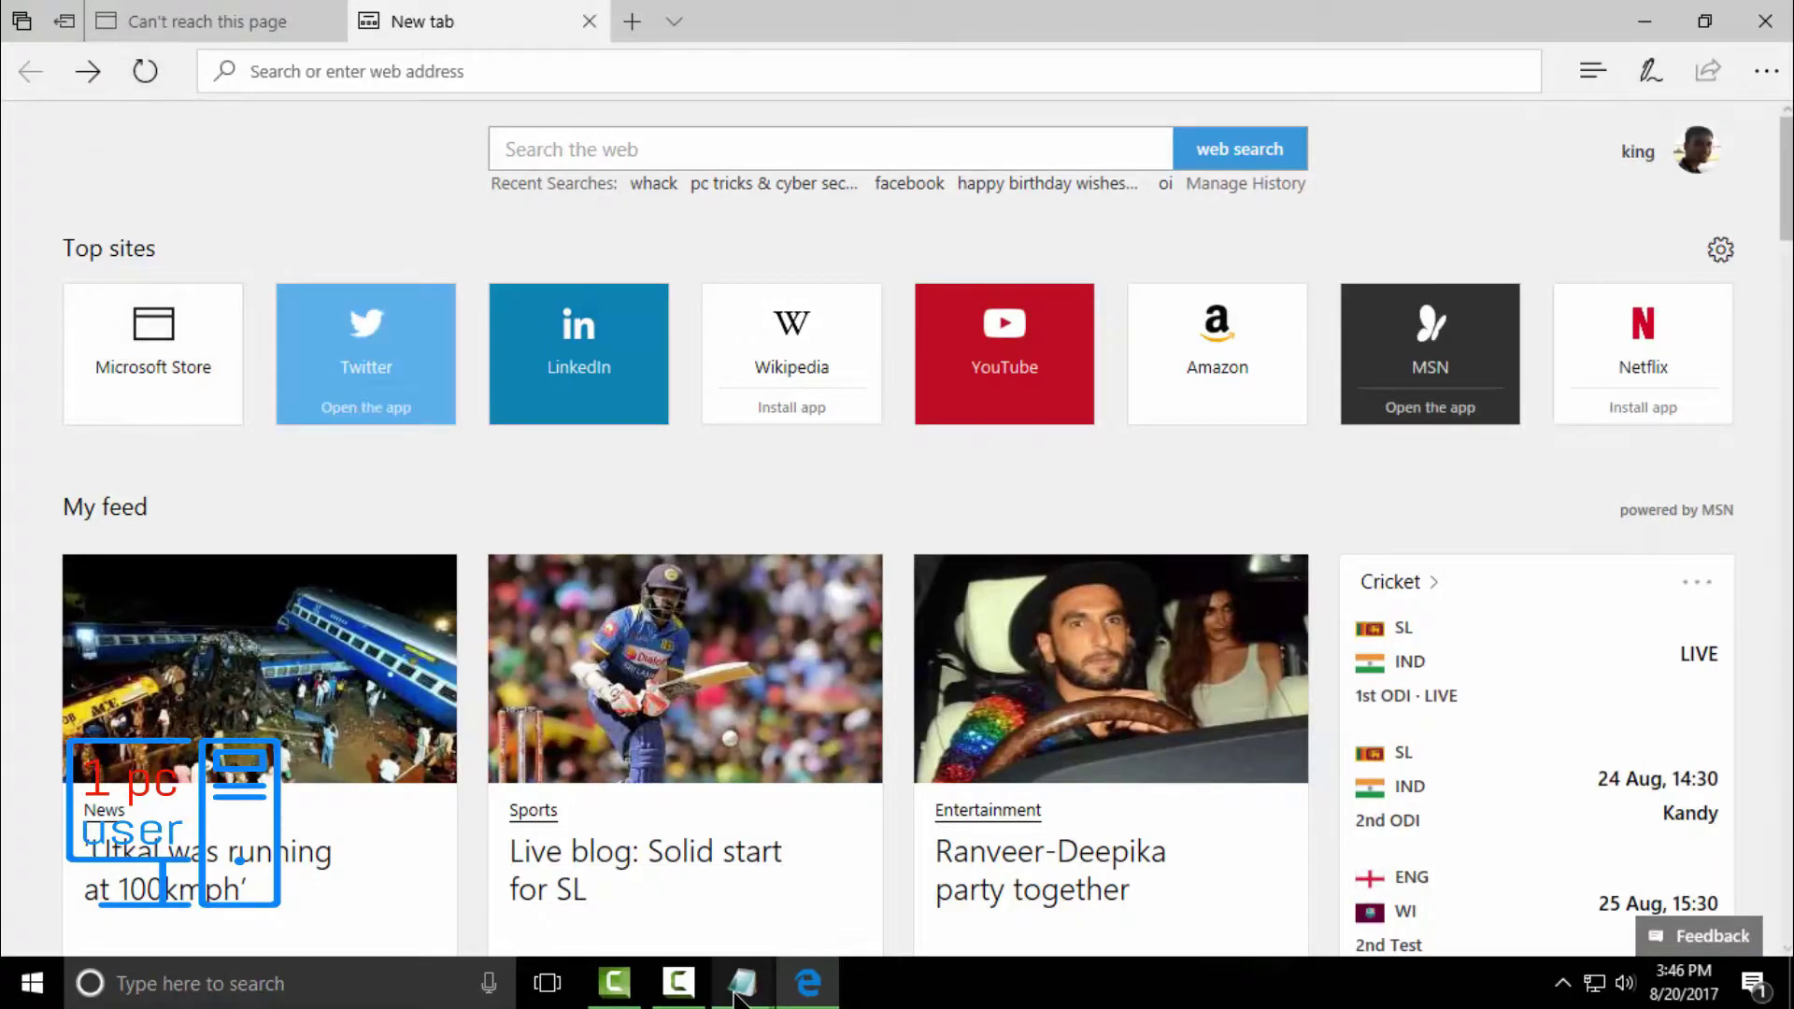
# Copy the cambarerilaw.com address and load it in Edge's error tab
pyautogui.click(667, 884)
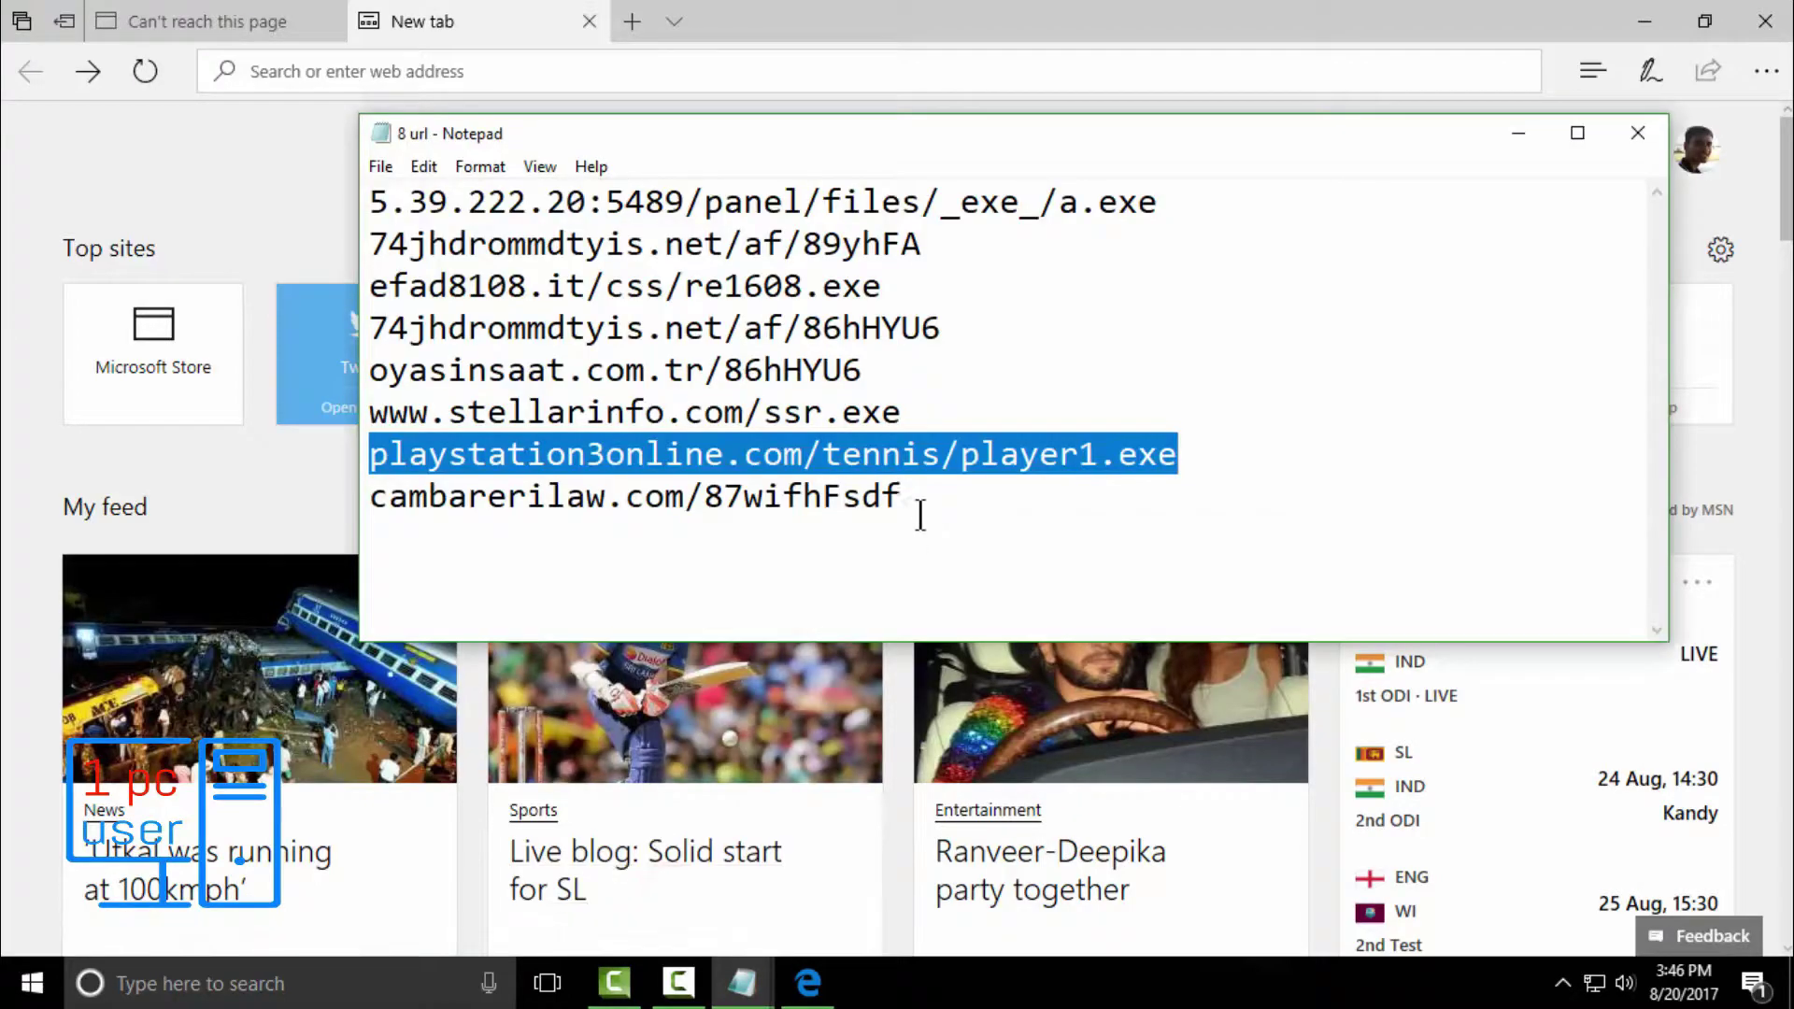
pyautogui.moveTo(917, 501); pyautogui.dragTo(371, 500)
pyautogui.rightClick(439, 495)
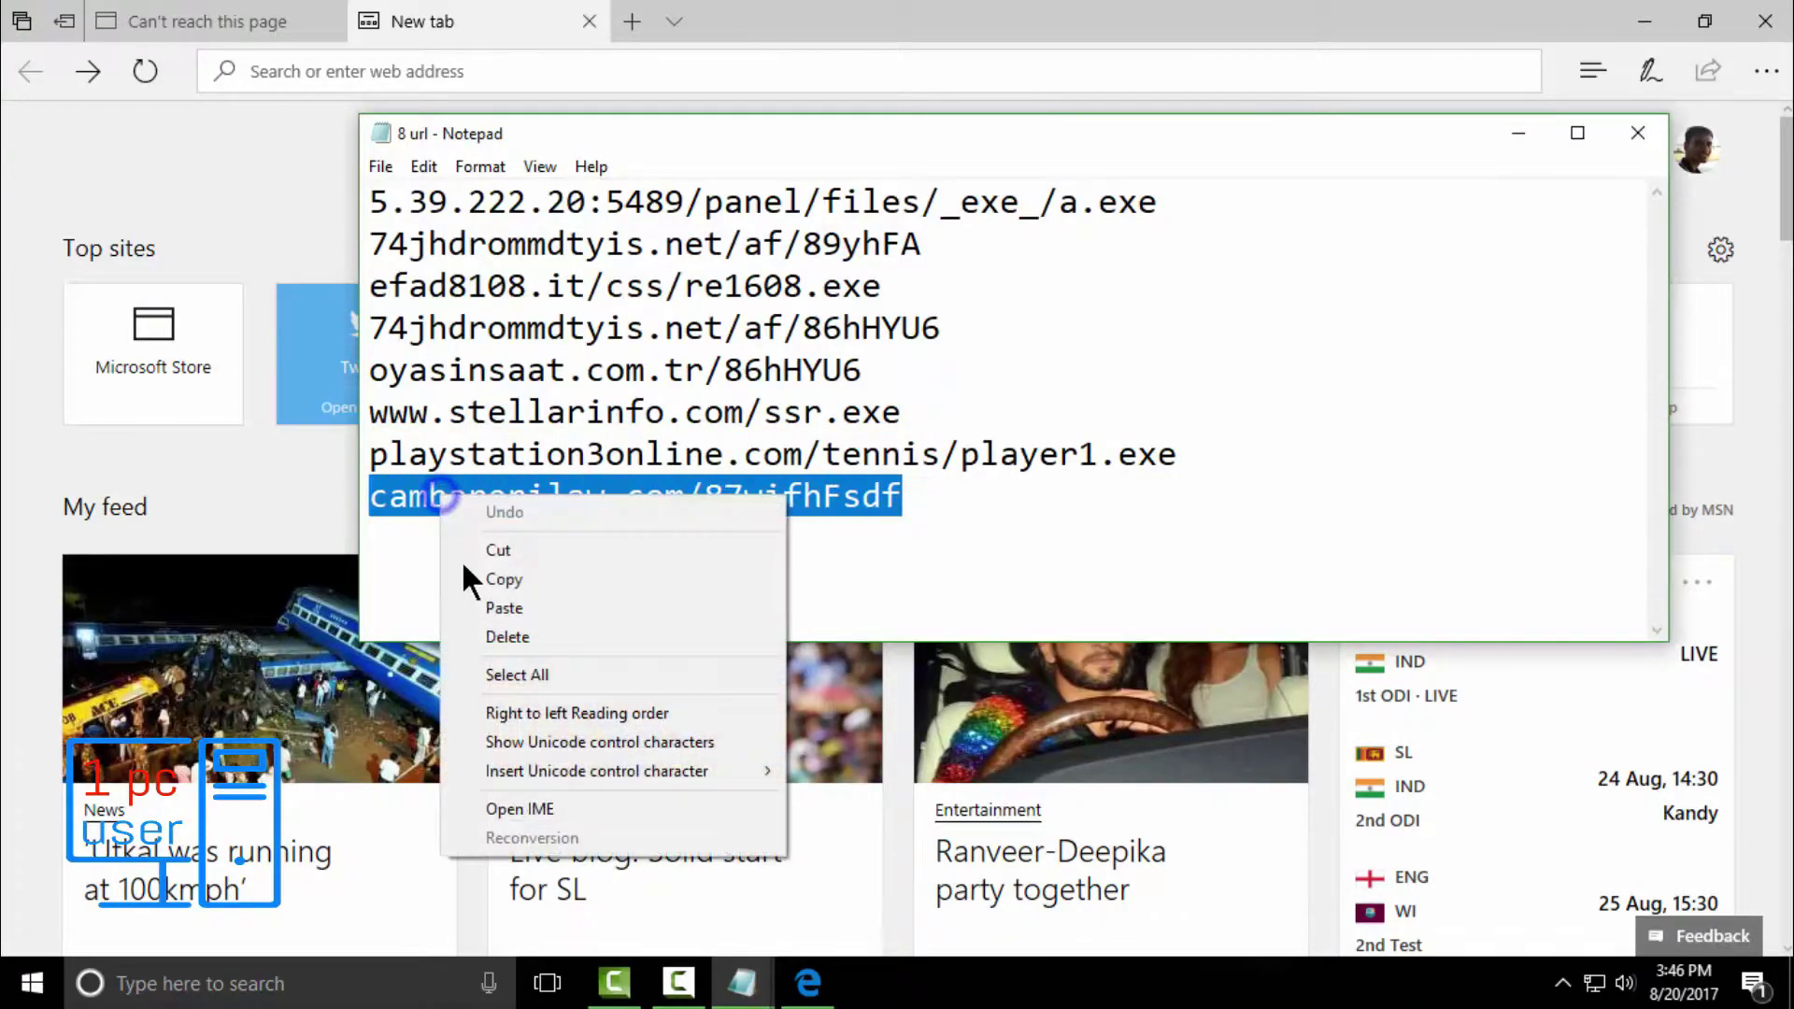
pyautogui.click(469, 585)
pyautogui.click(22, 235)
pyautogui.click(245, 14)
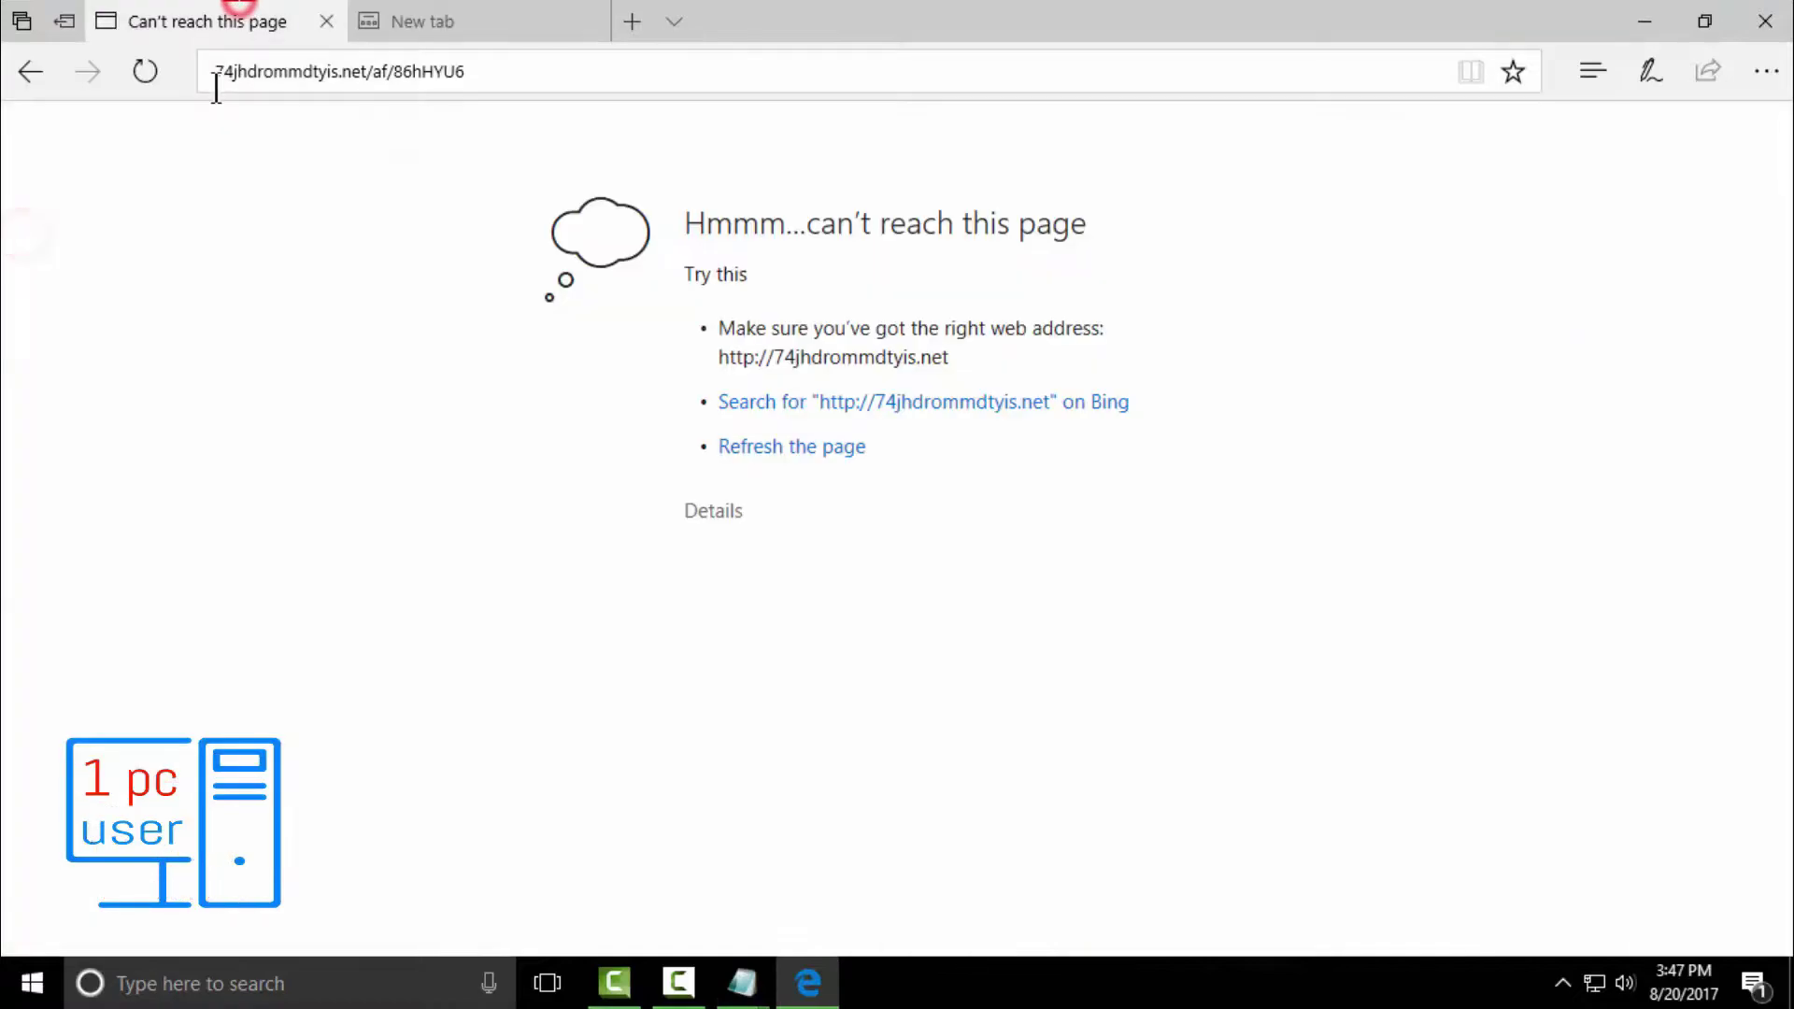
pyautogui.click(248, 71)
pyautogui.rightClick(252, 78)
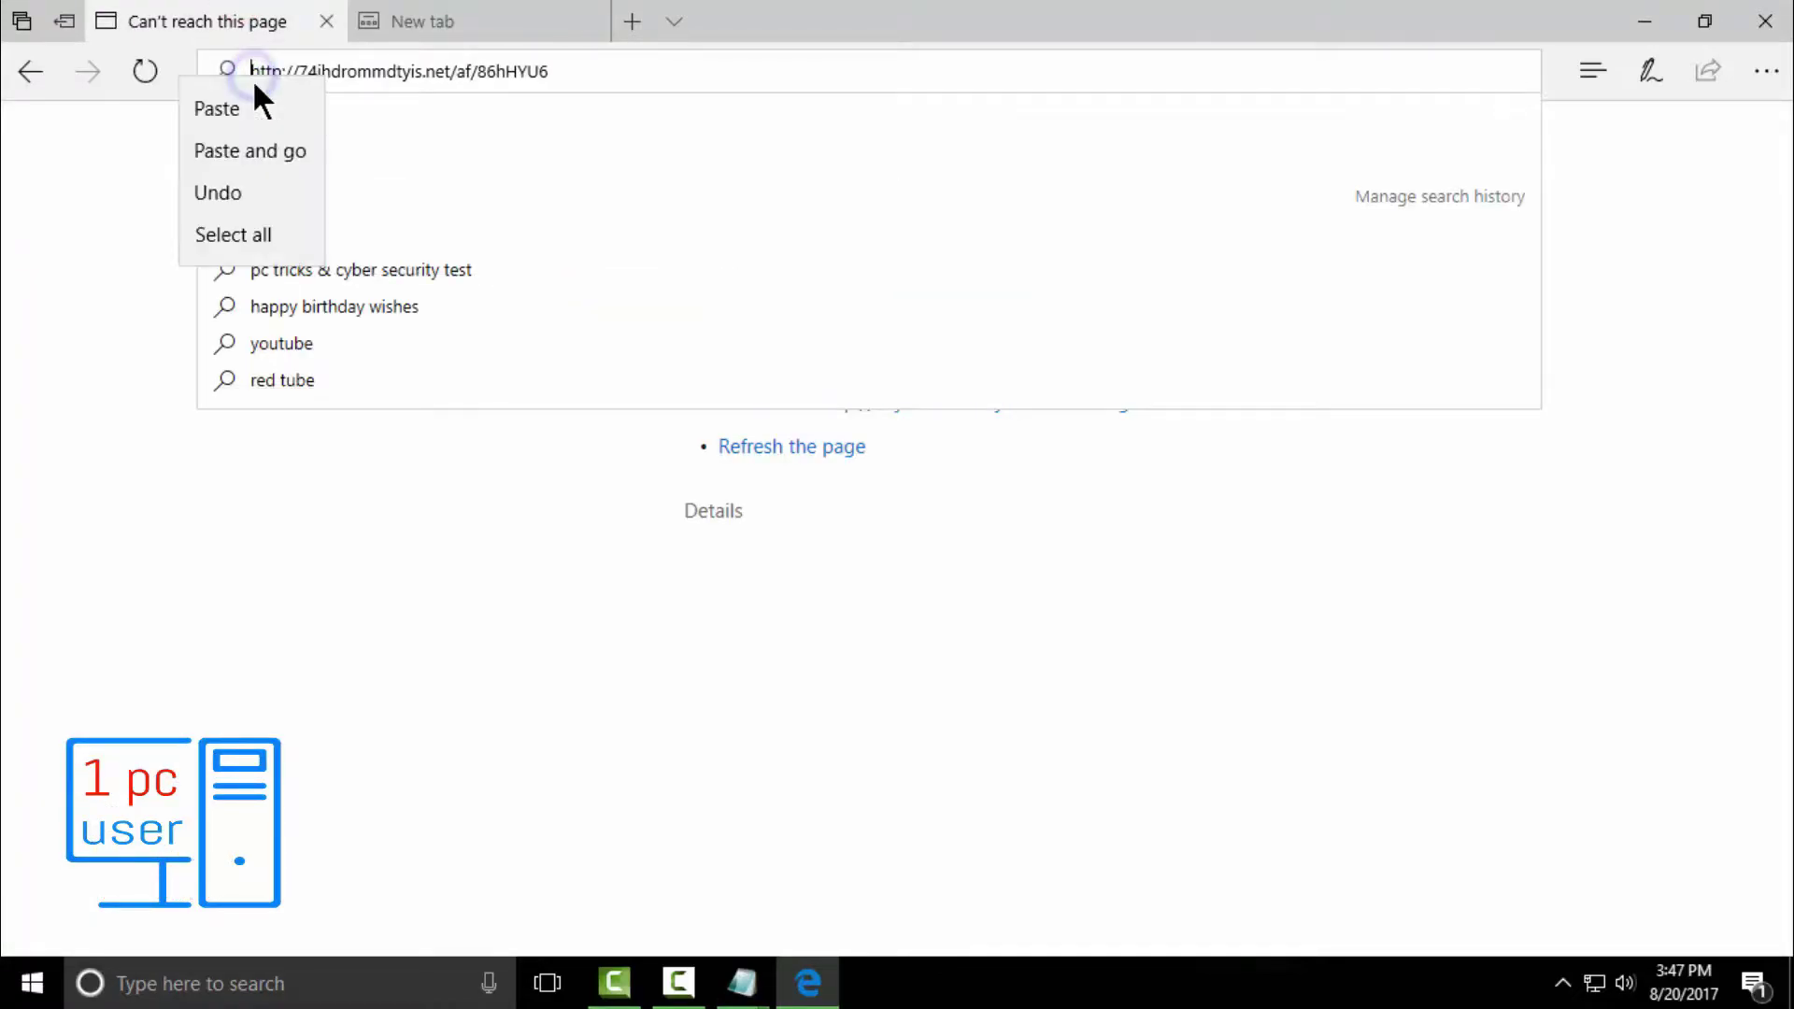
pyautogui.click(254, 147)
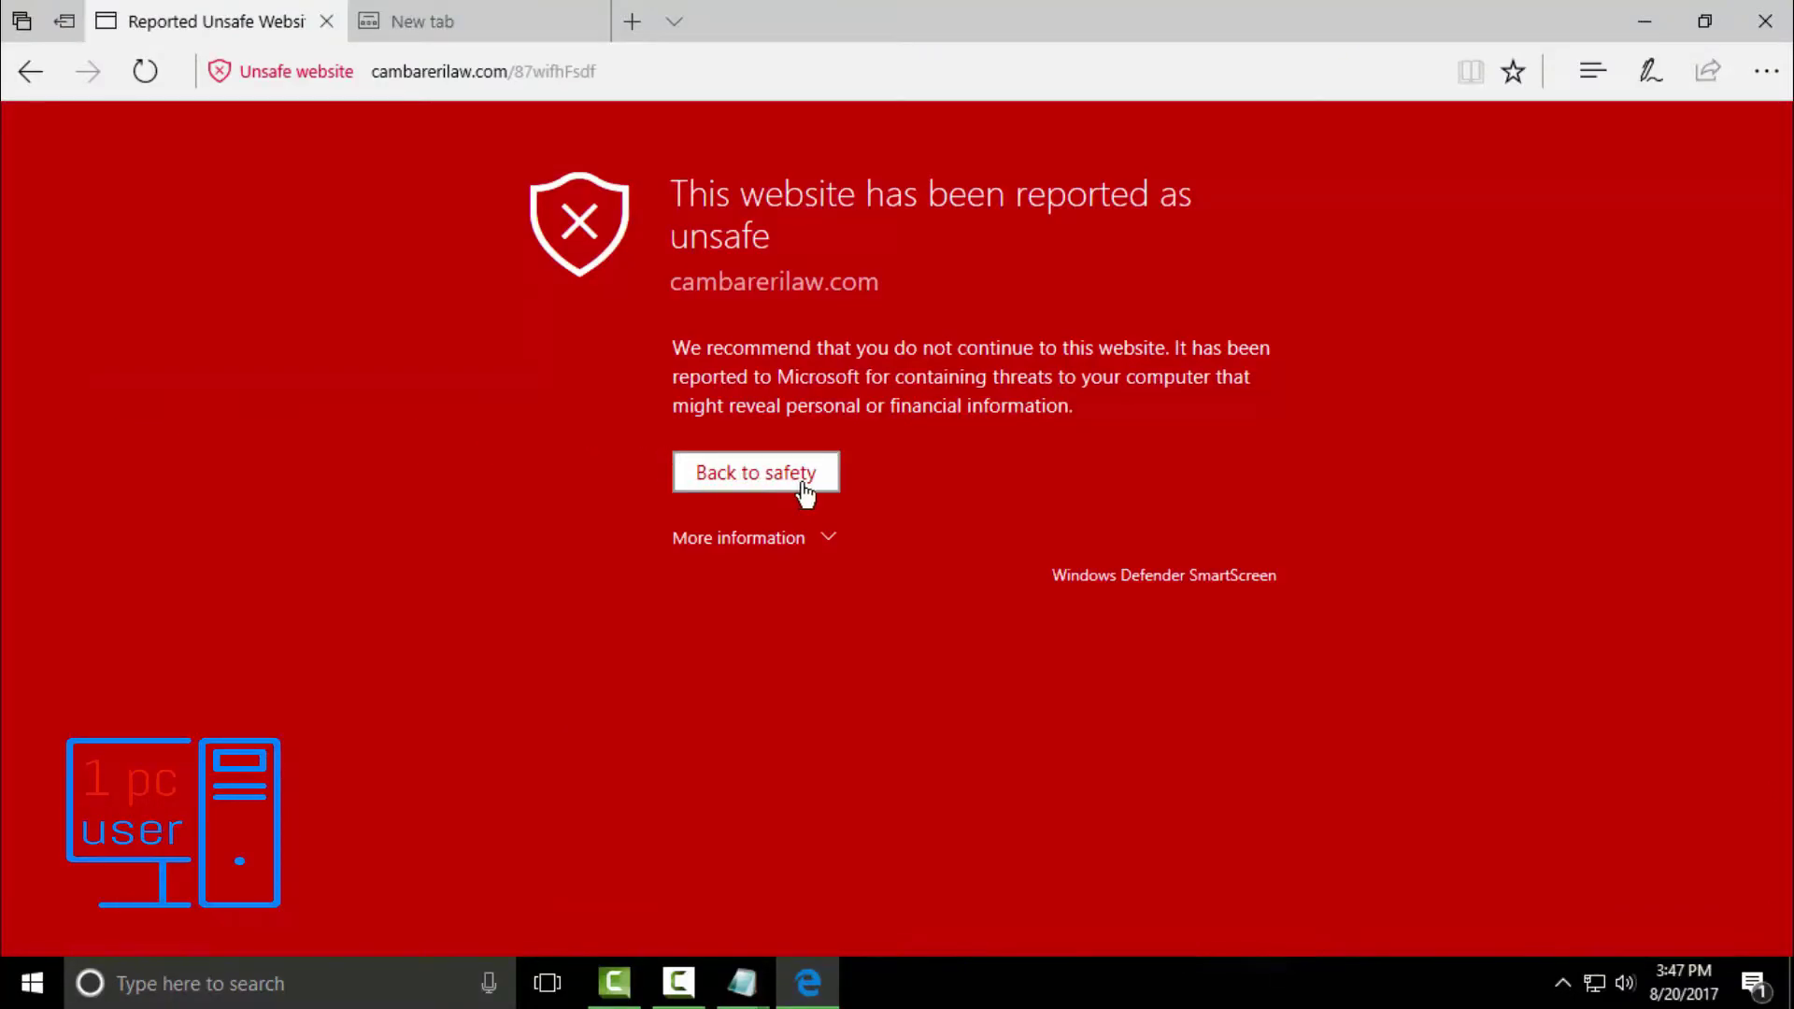
# Check the downloads list, then clear the Windows Defender threat notification
pyautogui.click(440, 20)
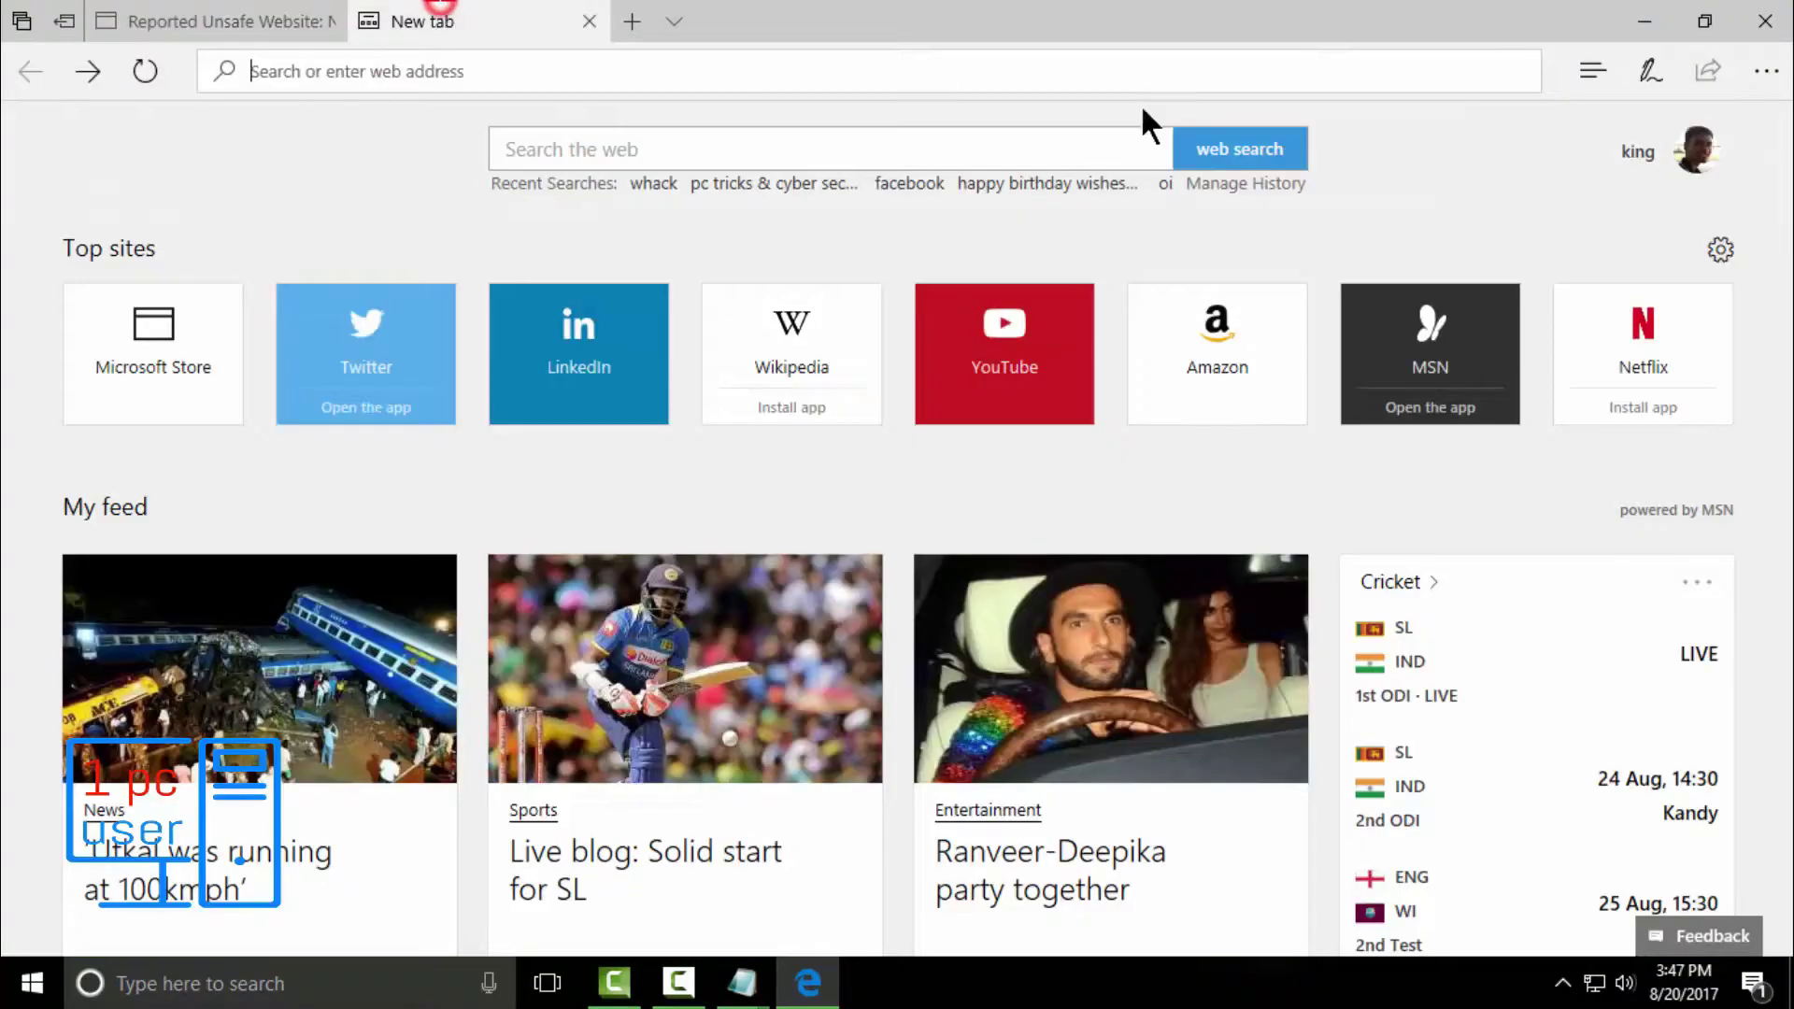
pyautogui.click(1593, 72)
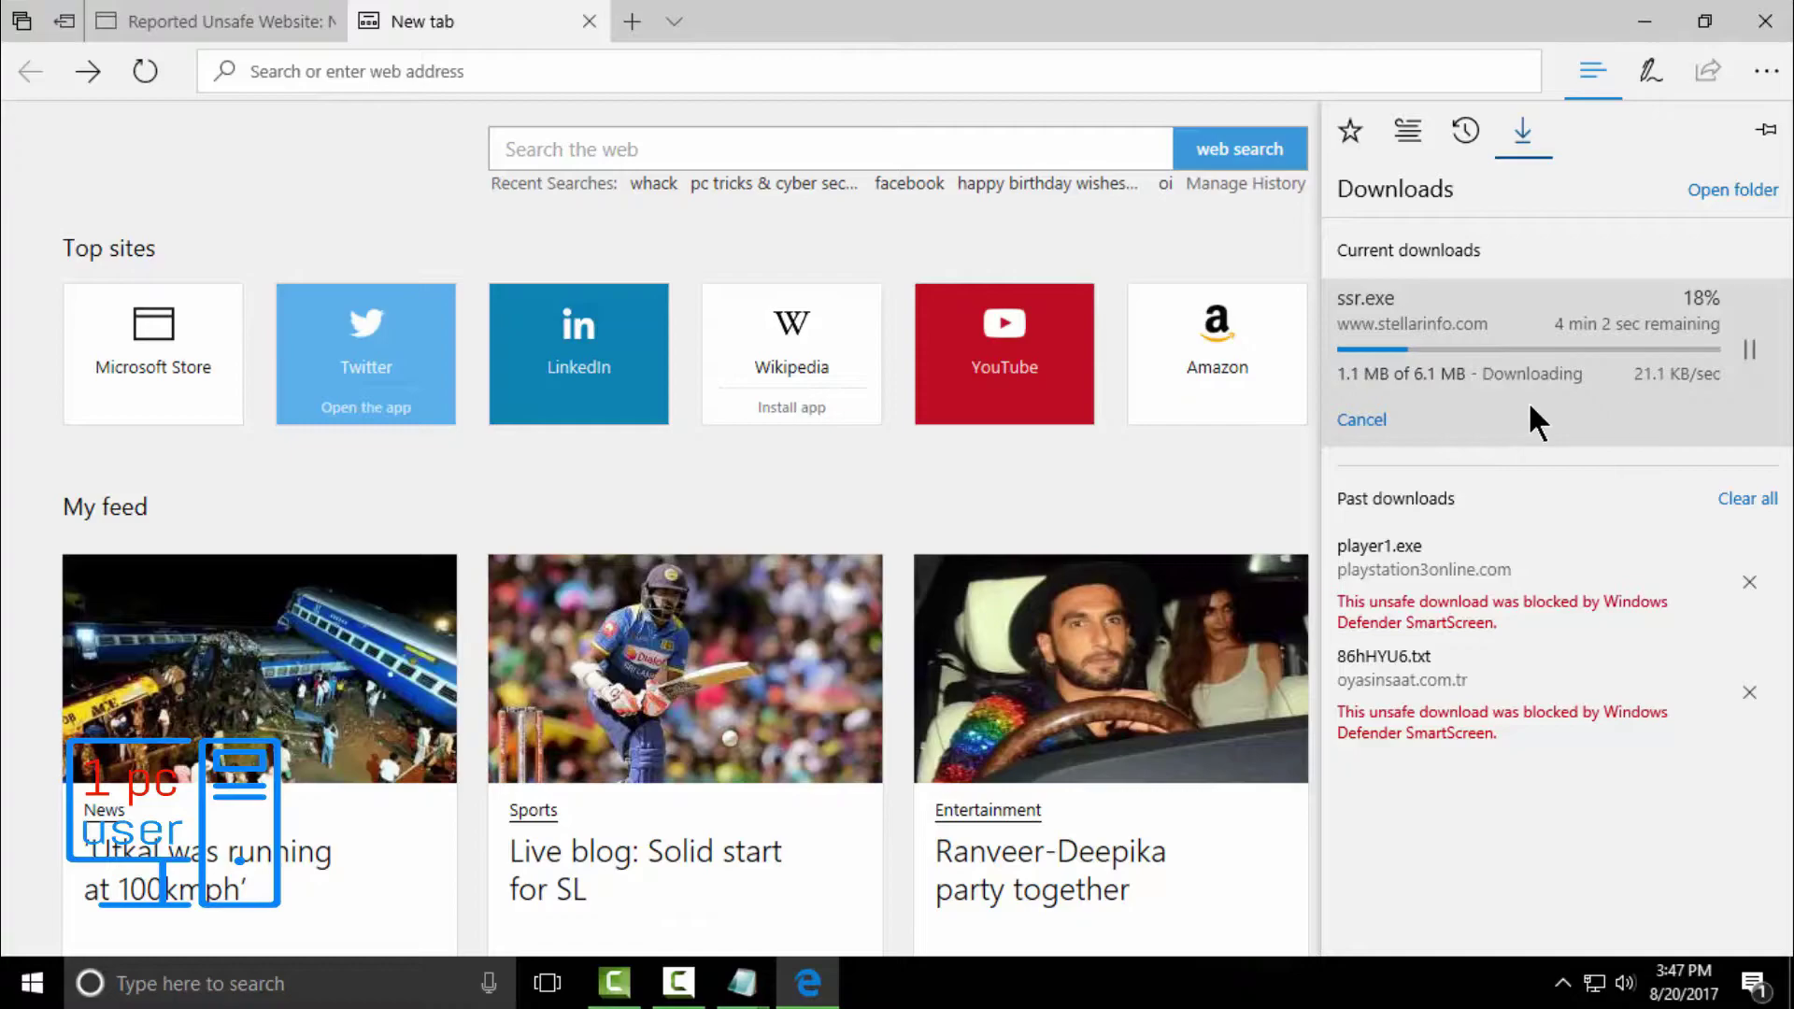
pyautogui.click(36, 239)
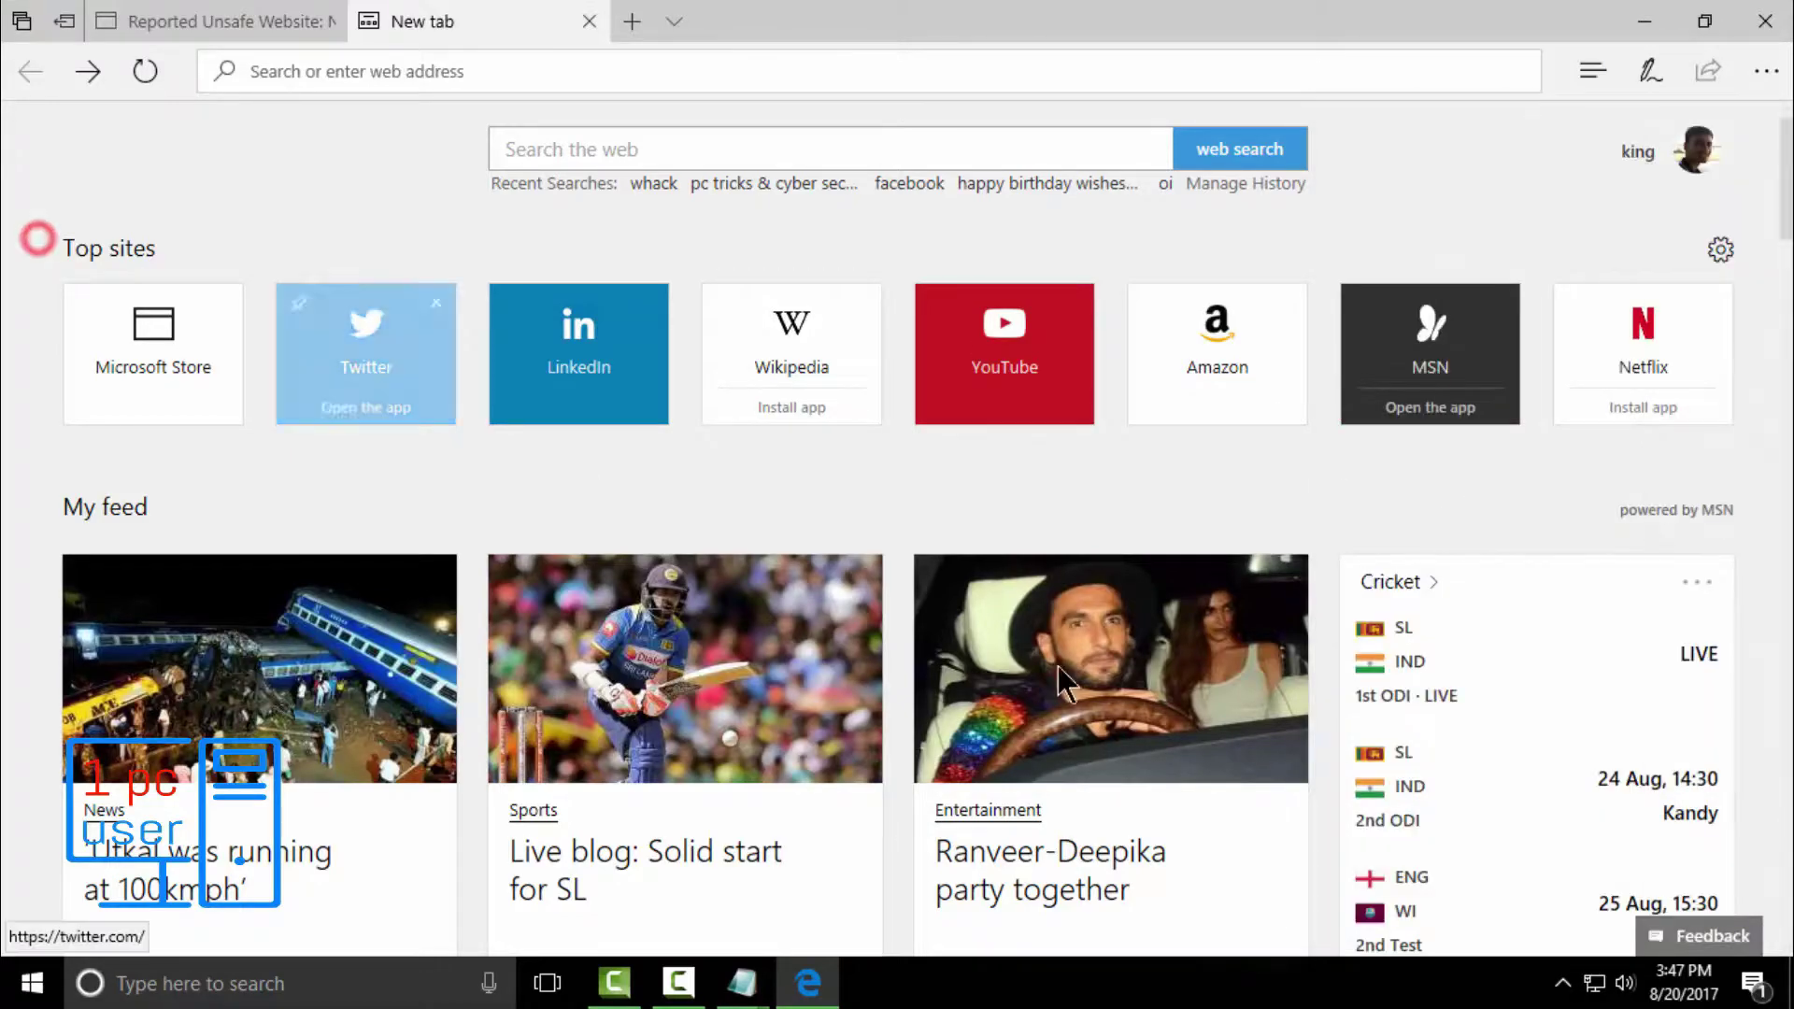
pyautogui.click(1750, 986)
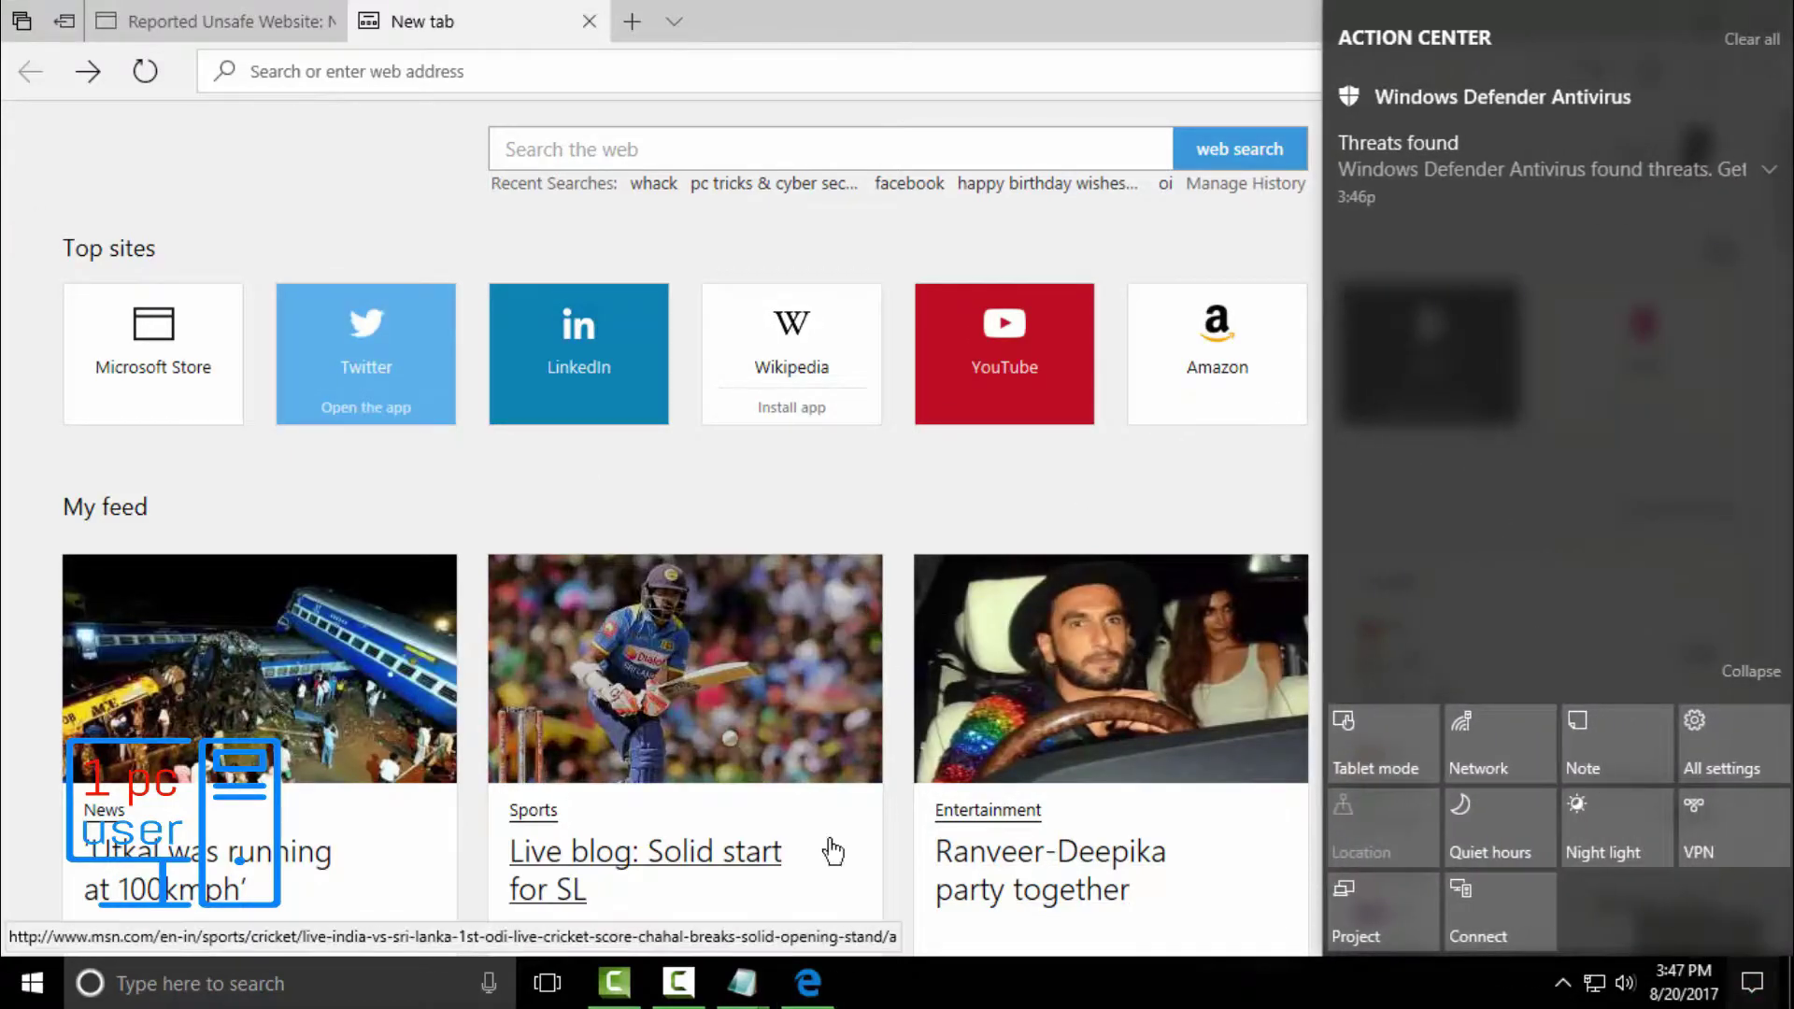
pyautogui.click(1755, 42)
# Cancel the ssr.exe download from the Ctrl+J downloads list and close Edge
pyautogui.click(219, 203)
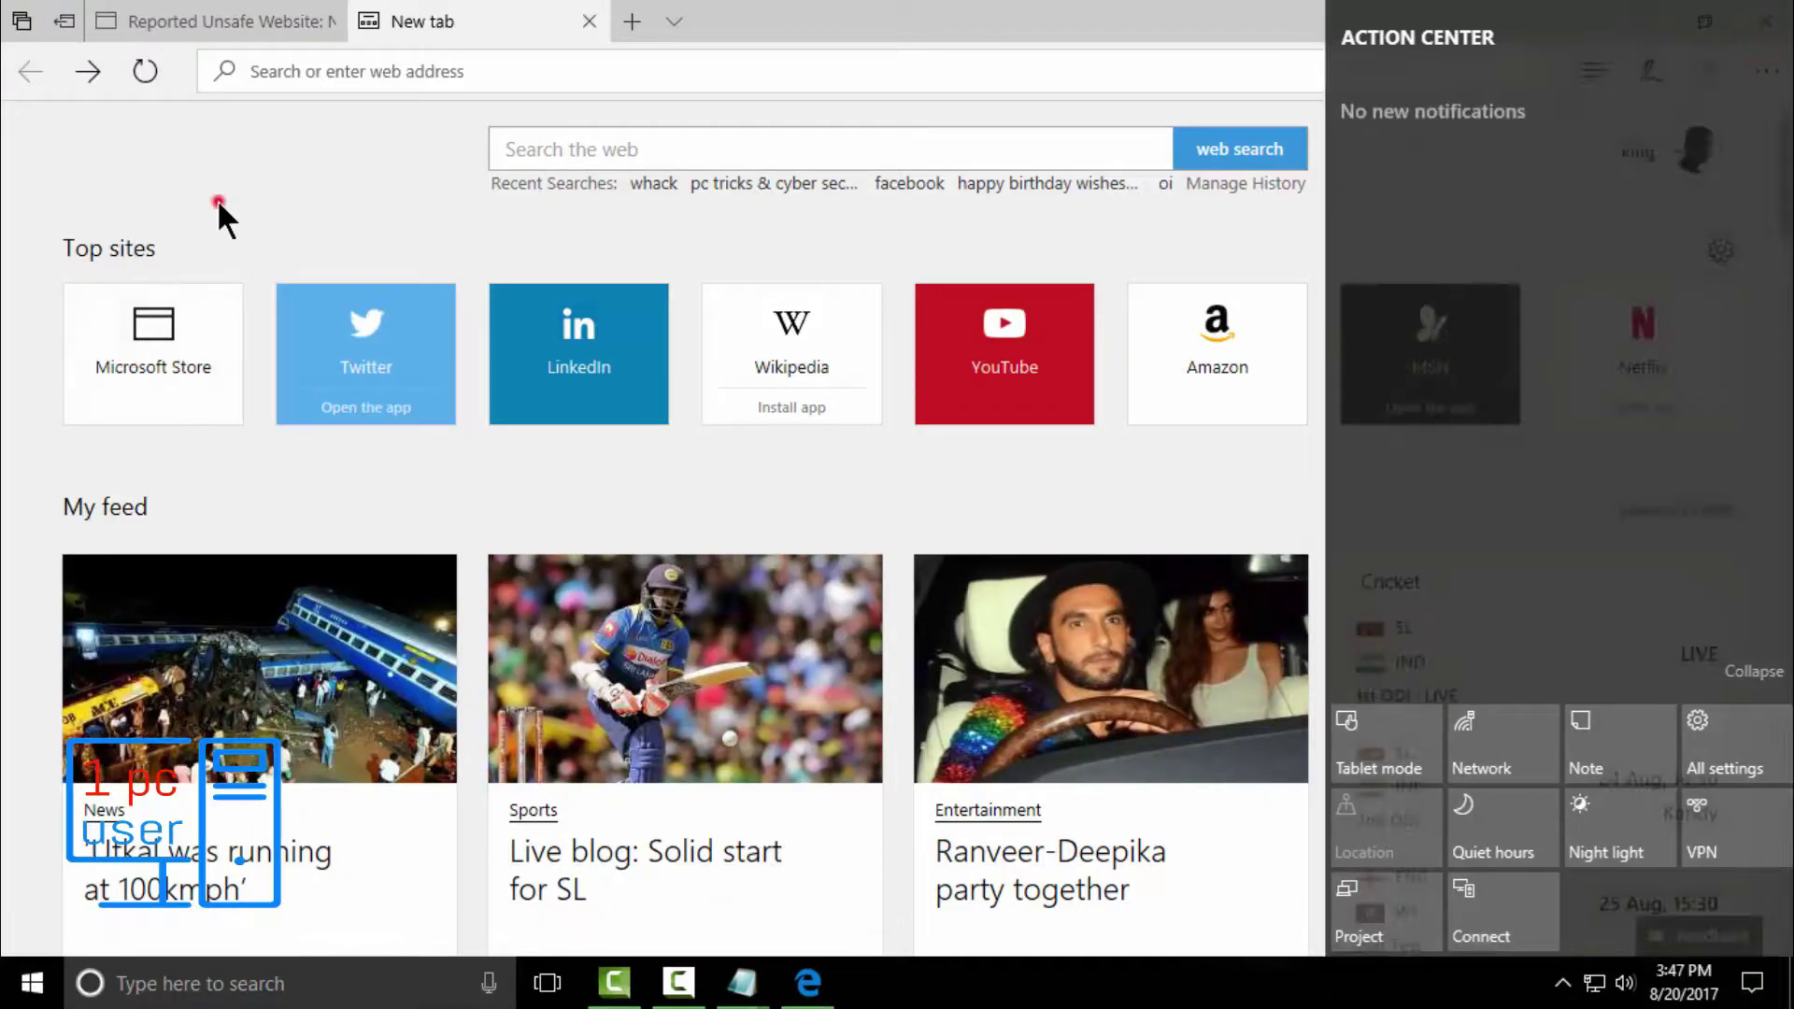
pyautogui.hotkey('ctrl', 'j')
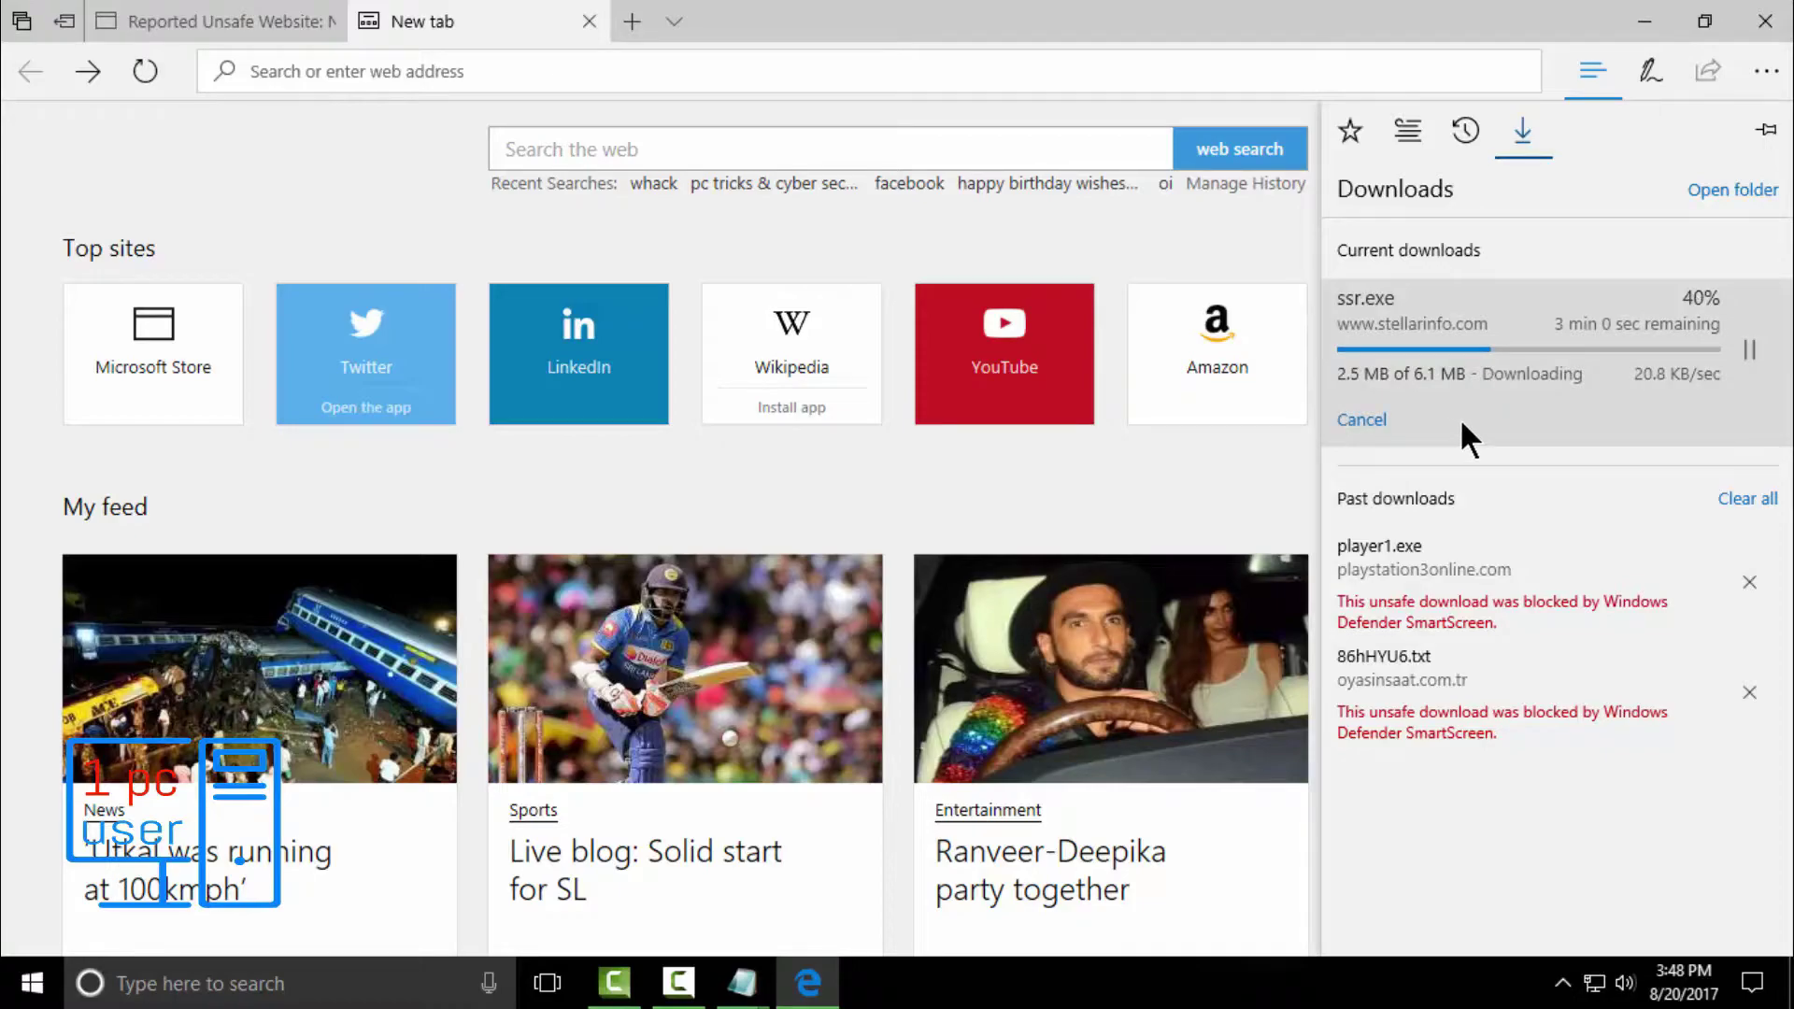
pyautogui.click(1370, 422)
pyautogui.click(1741, 26)
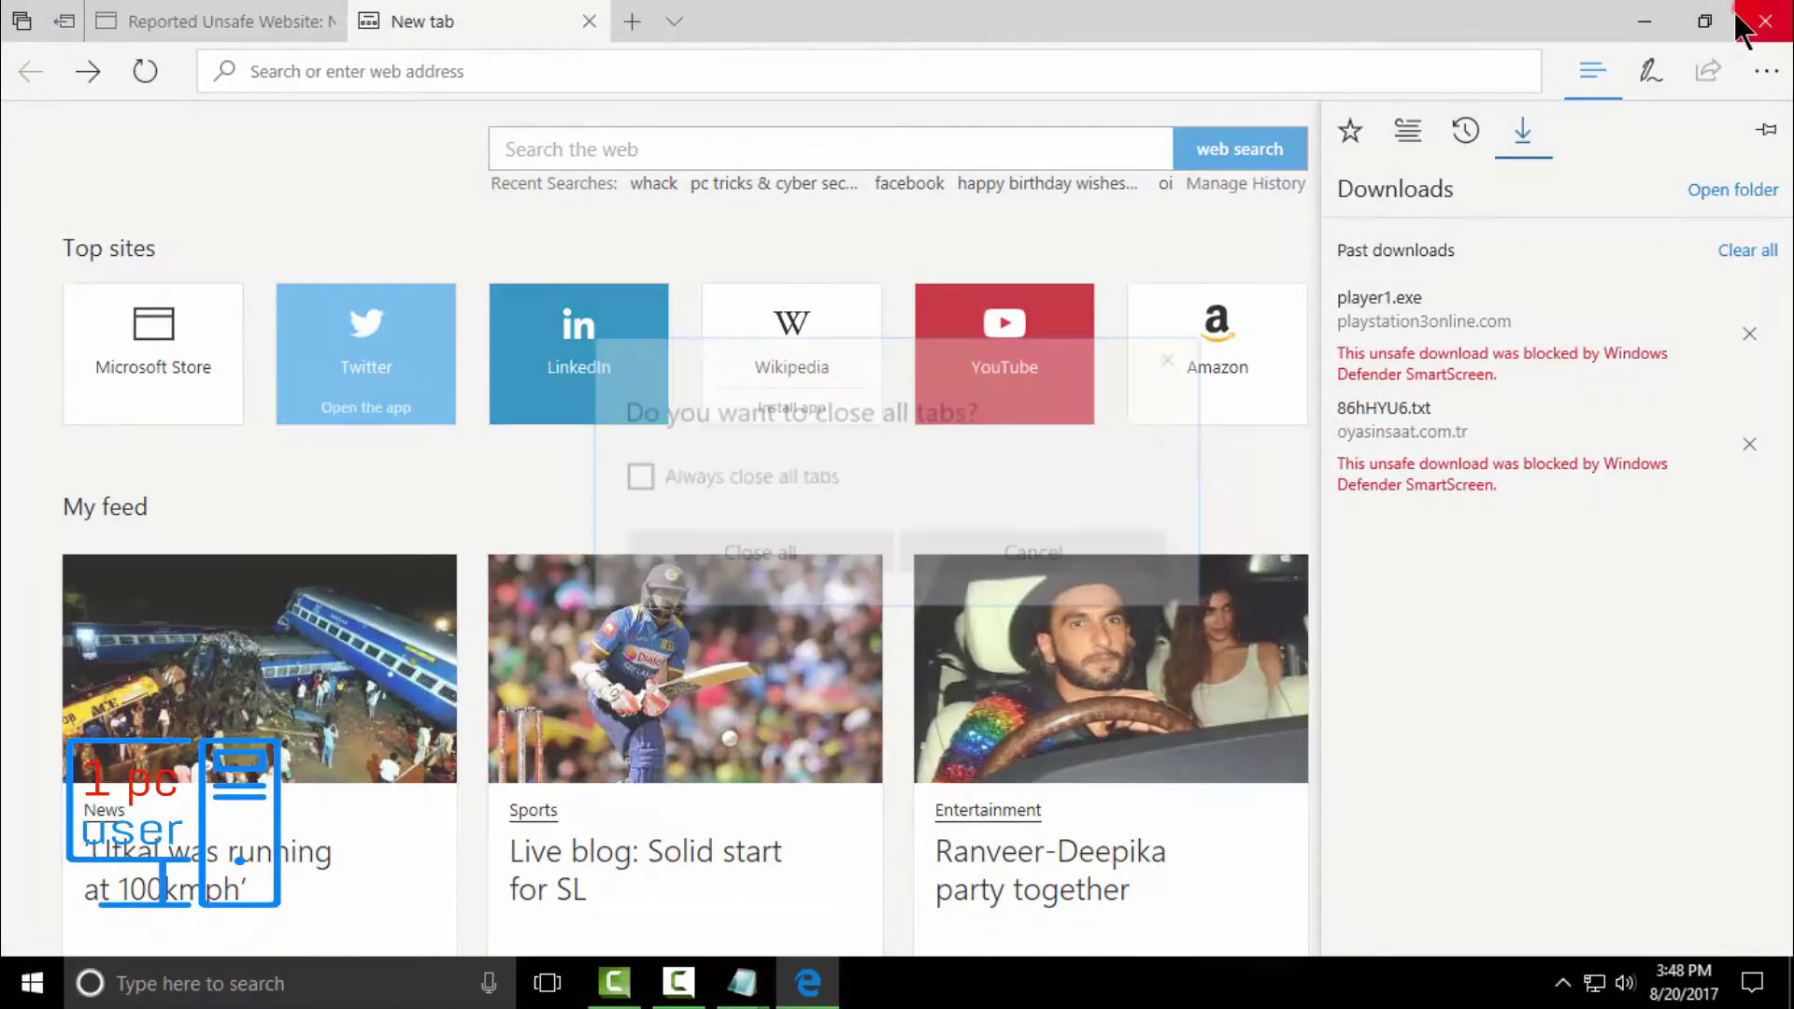
# Close the browser tabs, bring up the result note, and compute the 87.5 score in Calculator
pyautogui.click(817, 568)
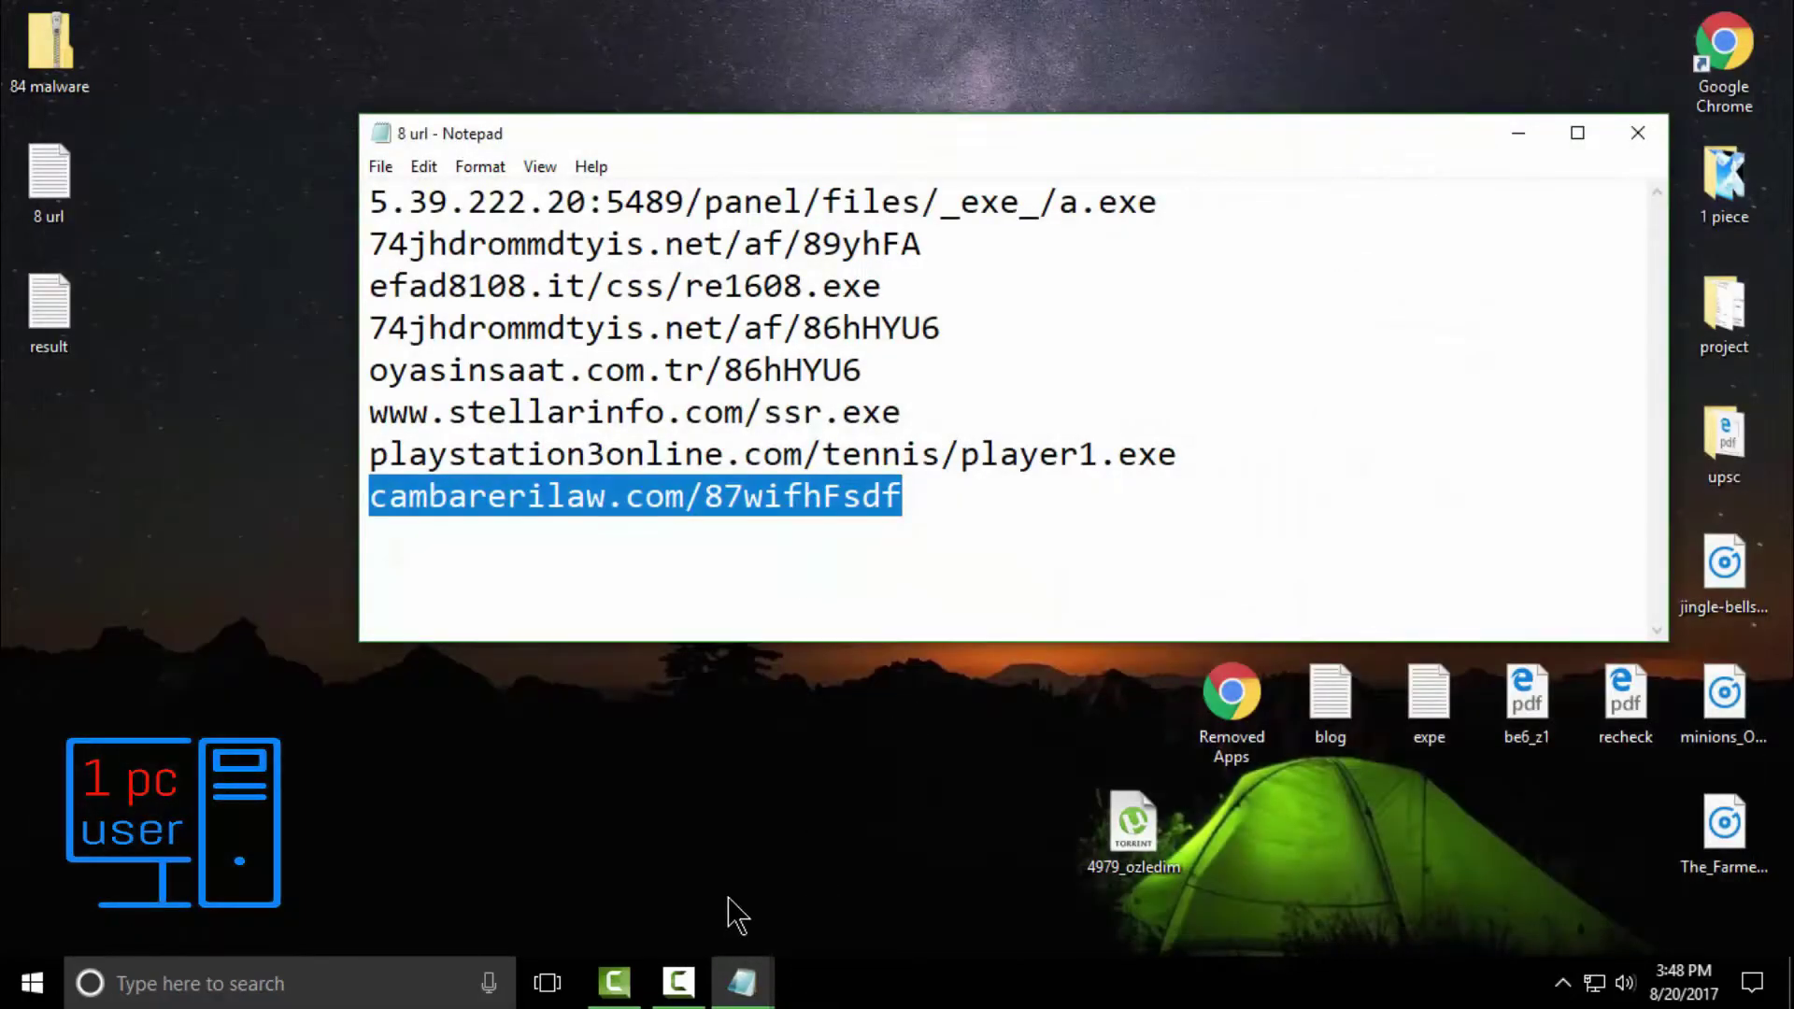
pyautogui.moveTo(742, 983)
pyautogui.click(823, 864)
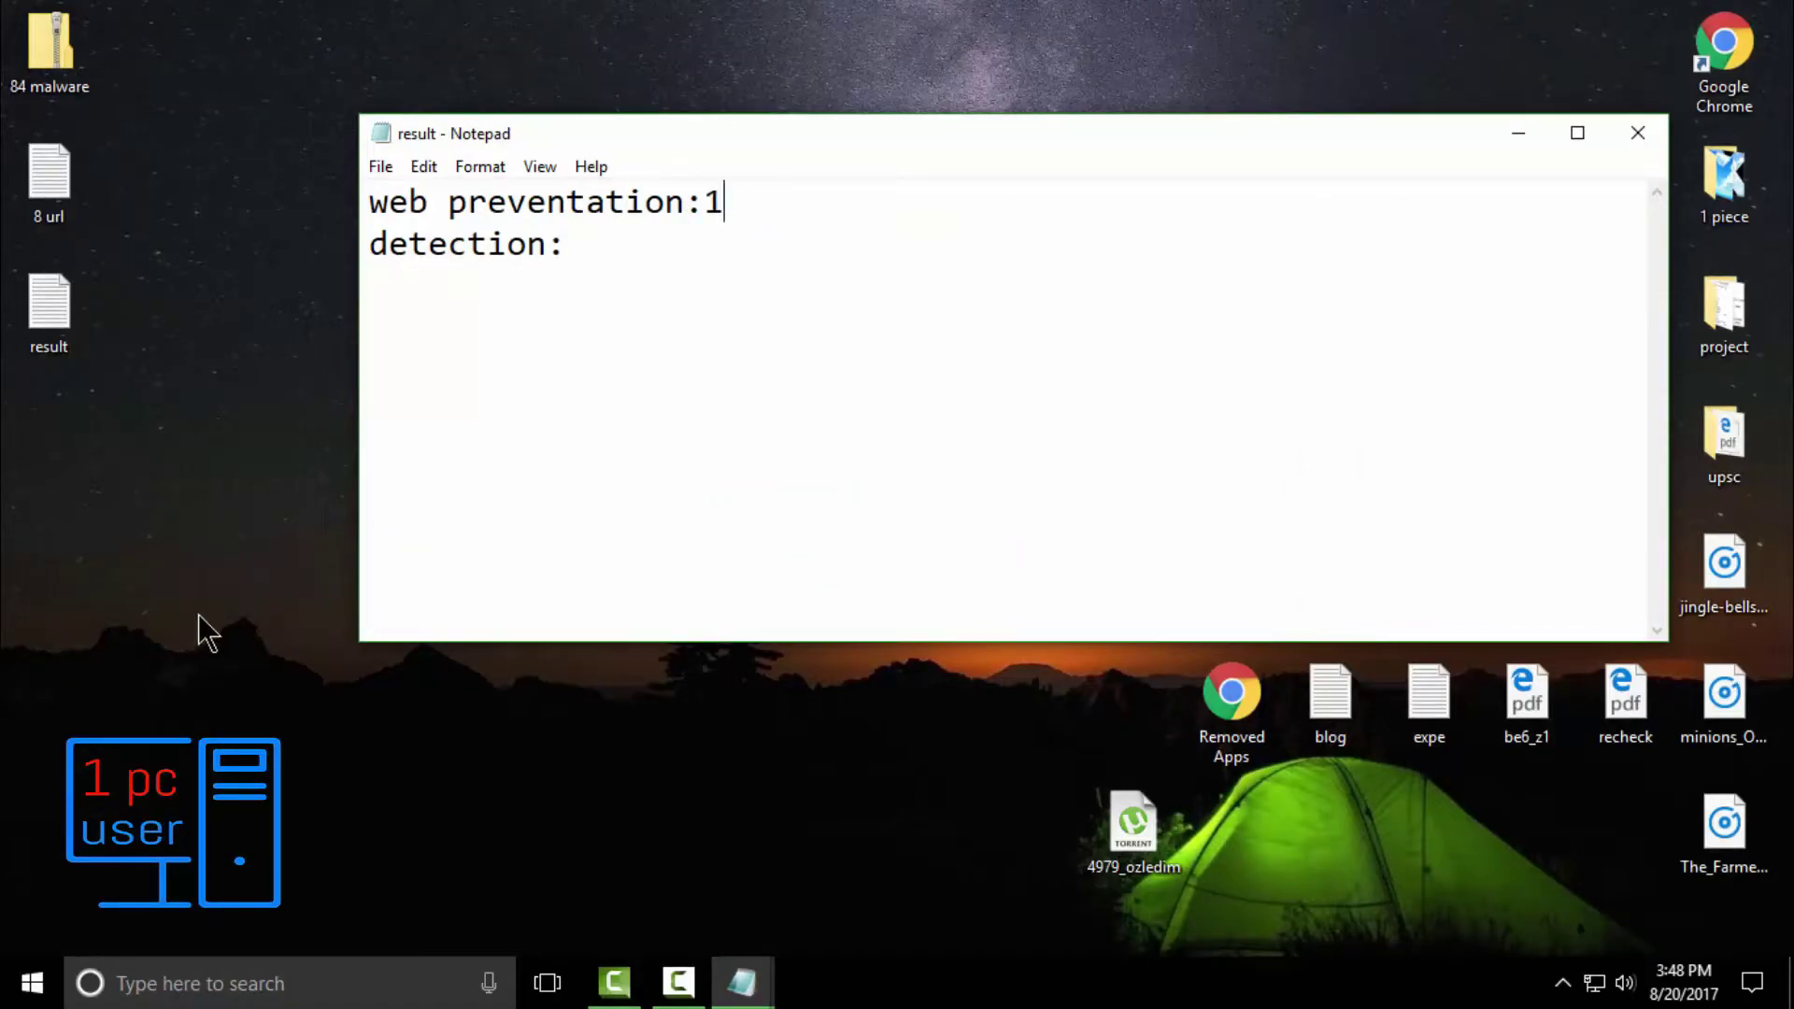
pyautogui.click(216, 985)
pyautogui.write('c')
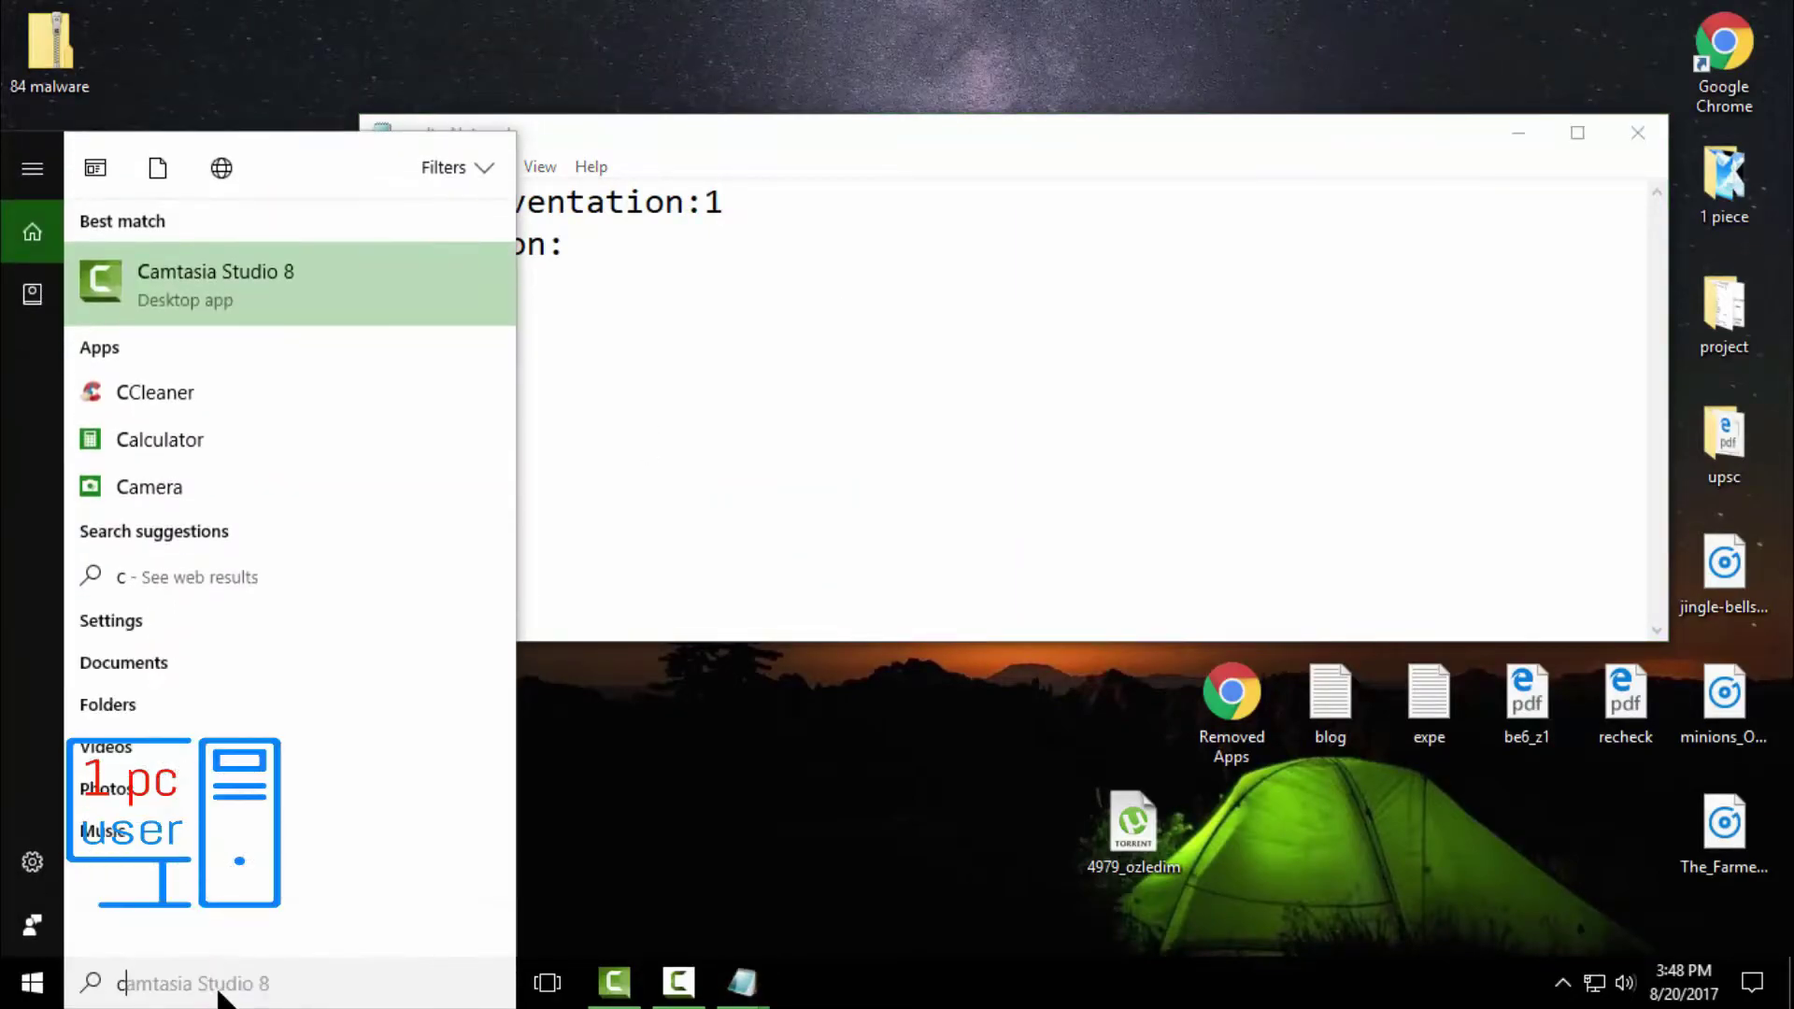
pyautogui.click(186, 443)
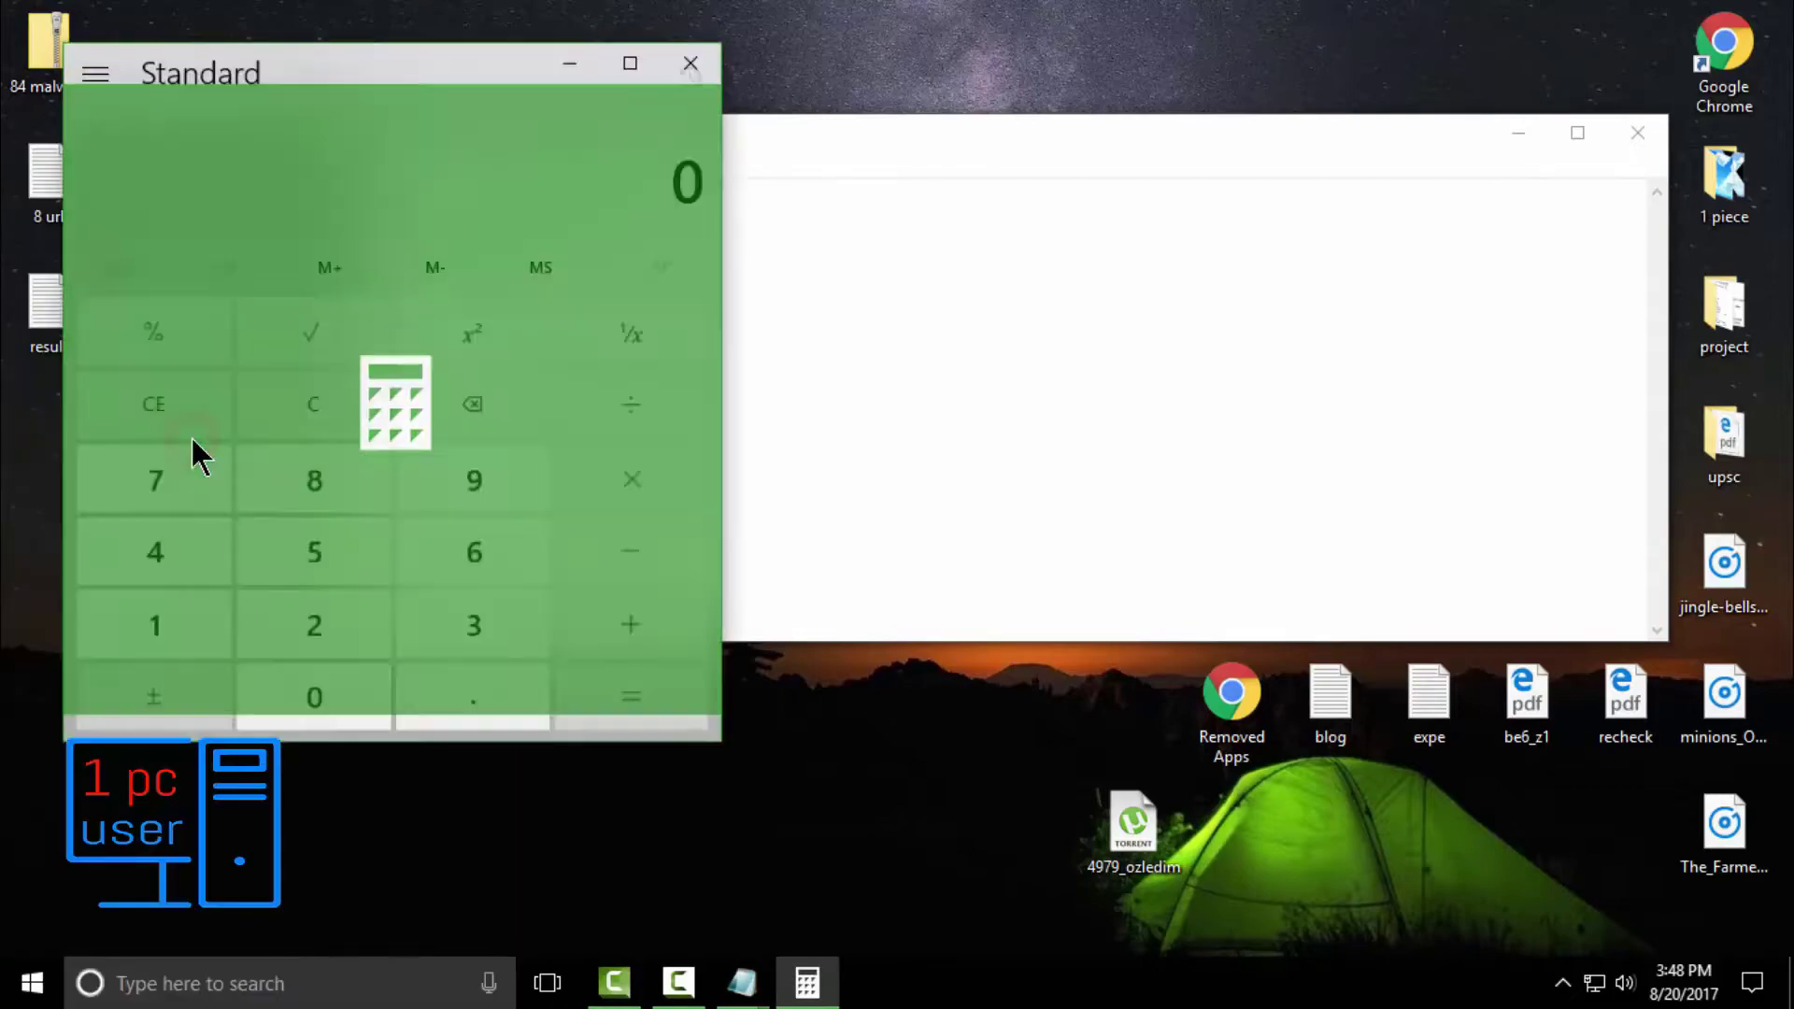
pyautogui.click(570, 65)
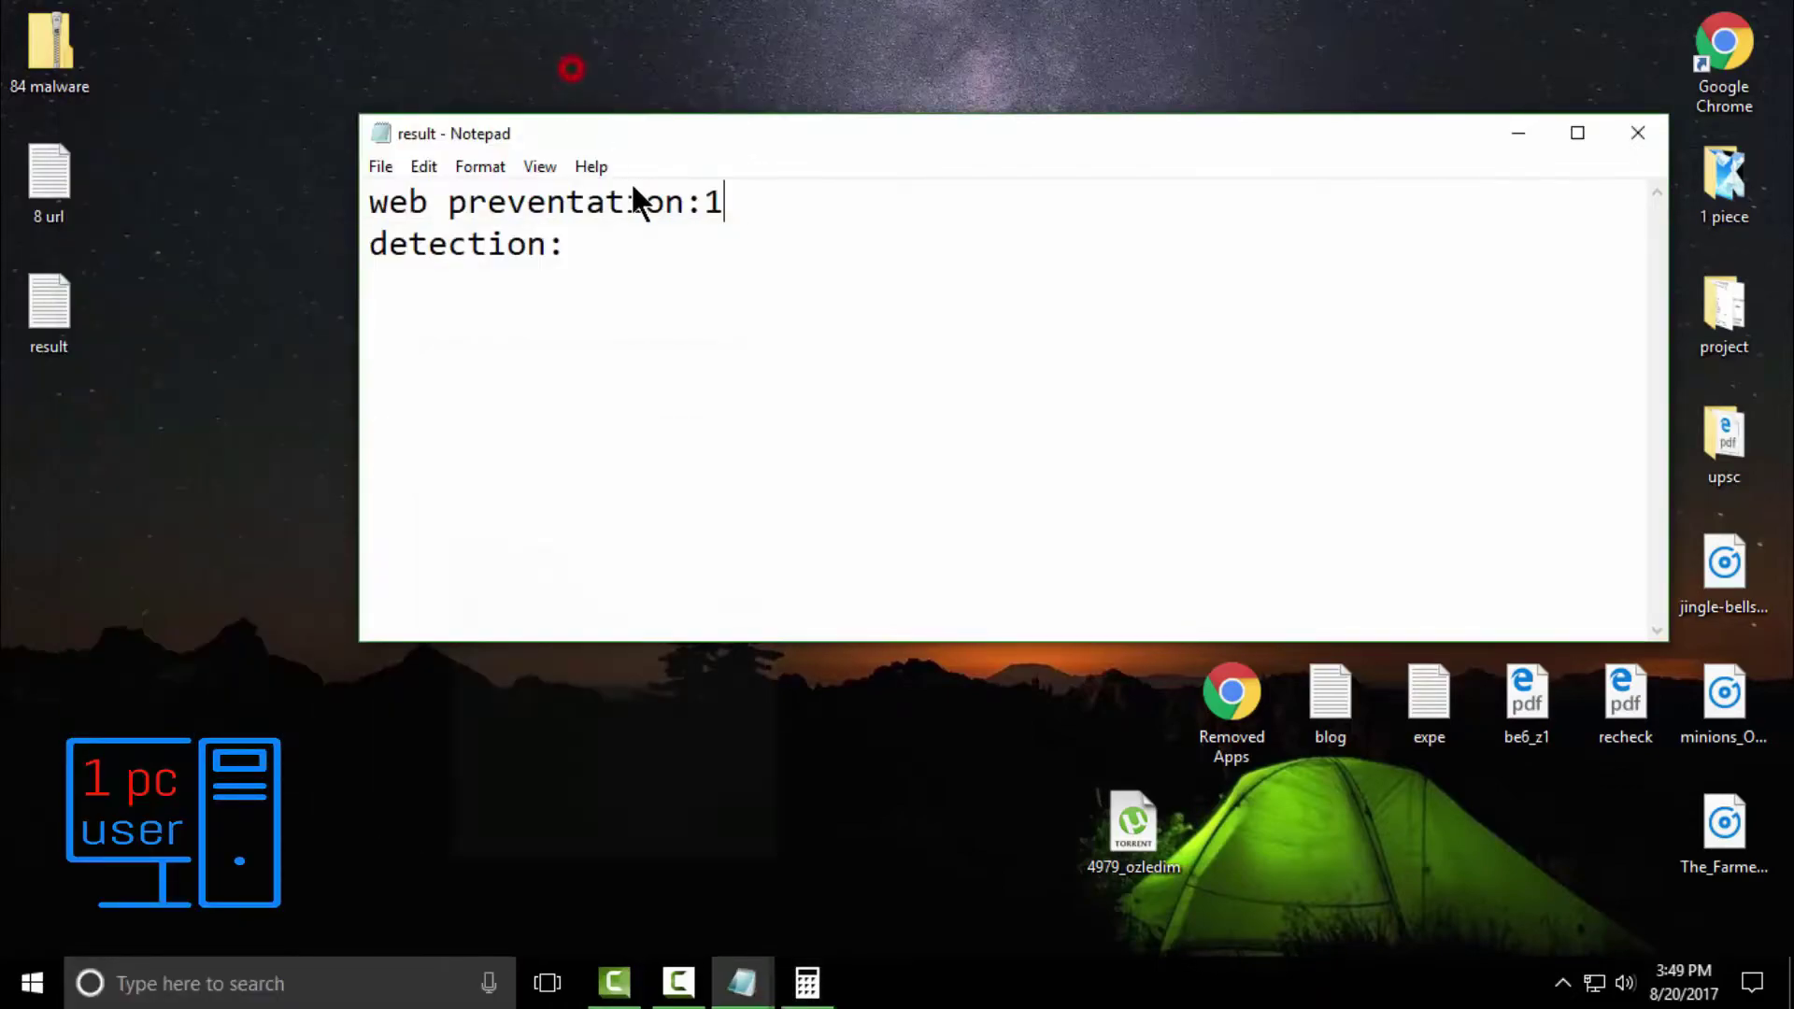
# Replace the web preventation value 1 with 87.5, then minimize both notes
pyautogui.doubleClick(706, 200)
pyautogui.write('87.')
pyautogui.write('5')
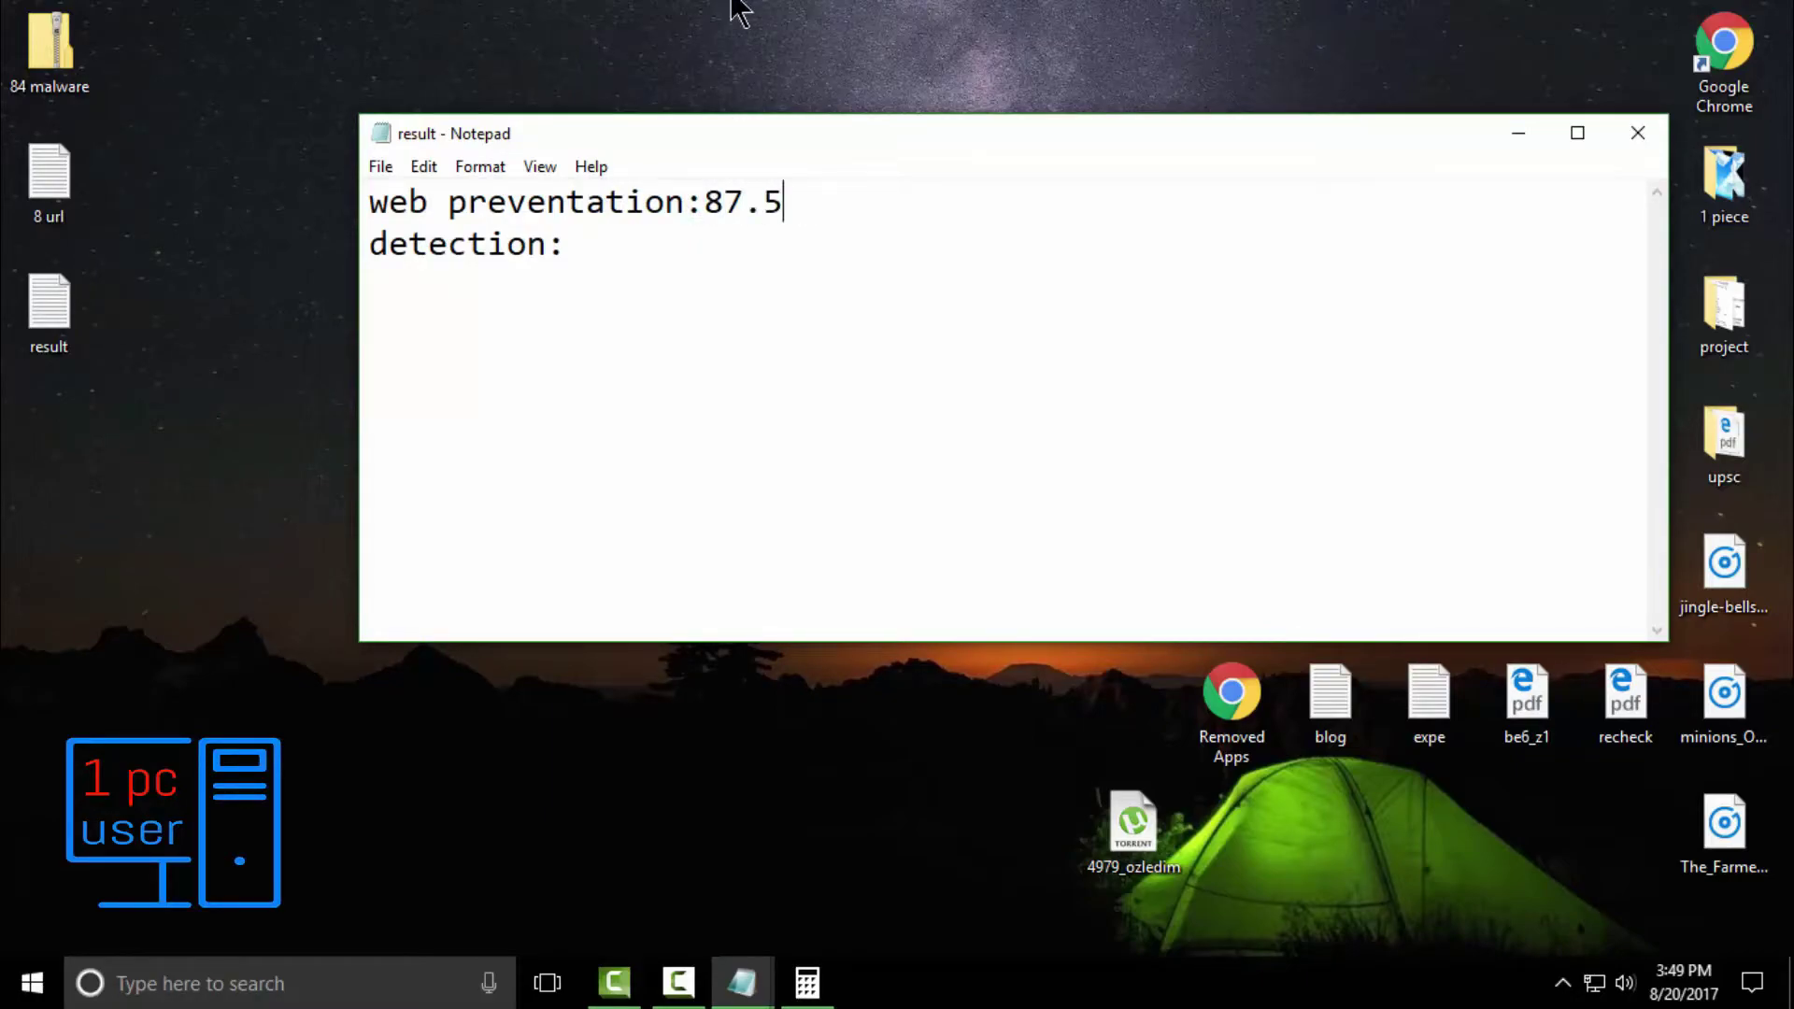
pyautogui.click(1519, 131)
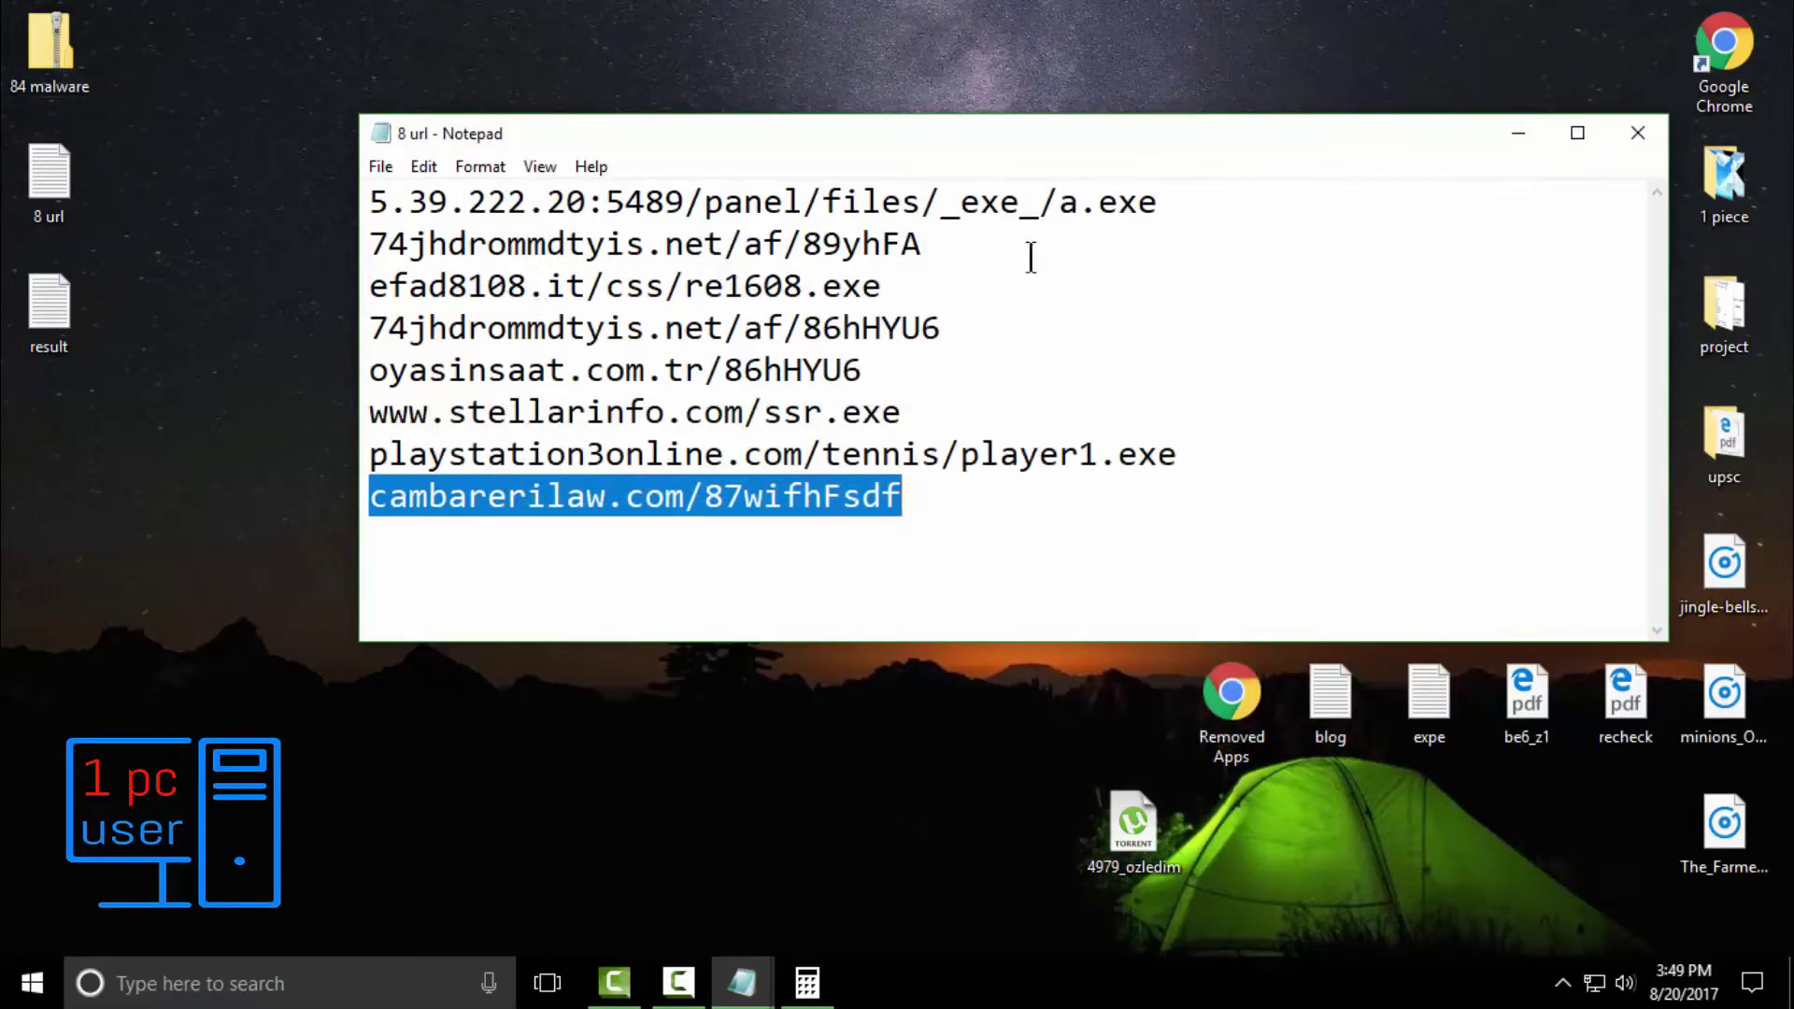
pyautogui.click(1622, 132)
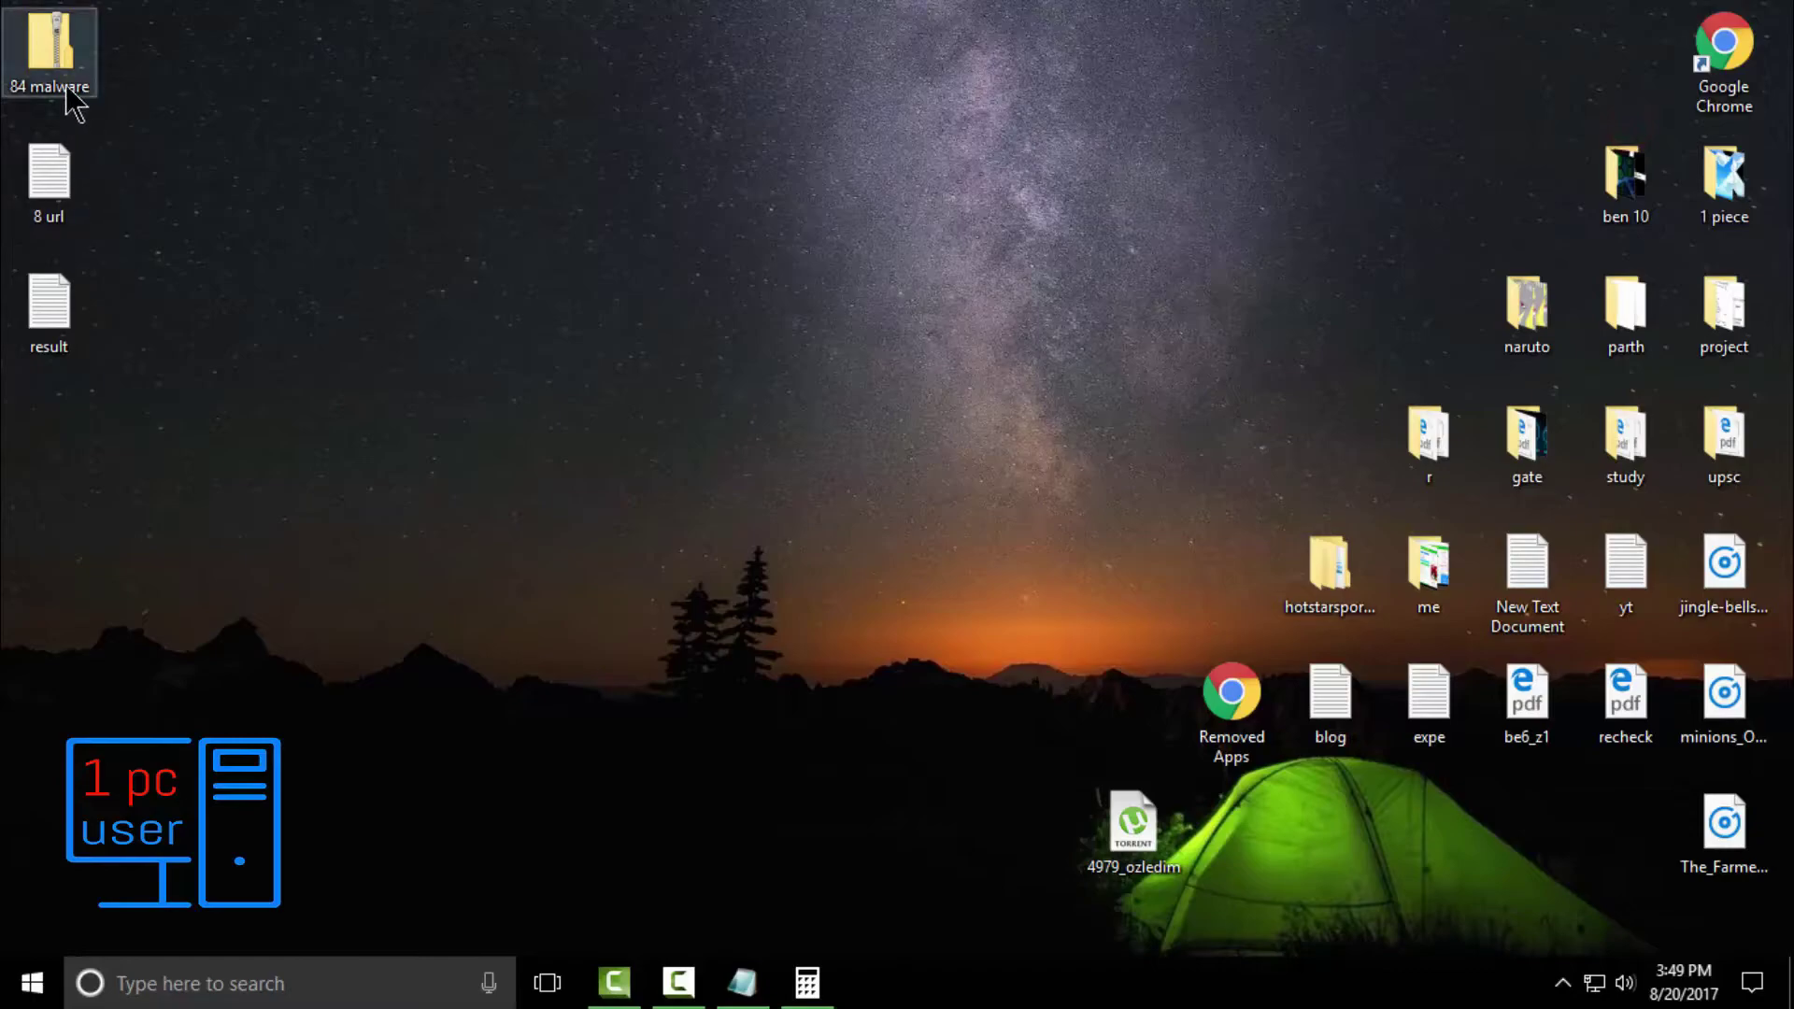
# Open Windows Defender Security Center from the tray and browse its virus, health and home pages
pyautogui.click(1561, 983)
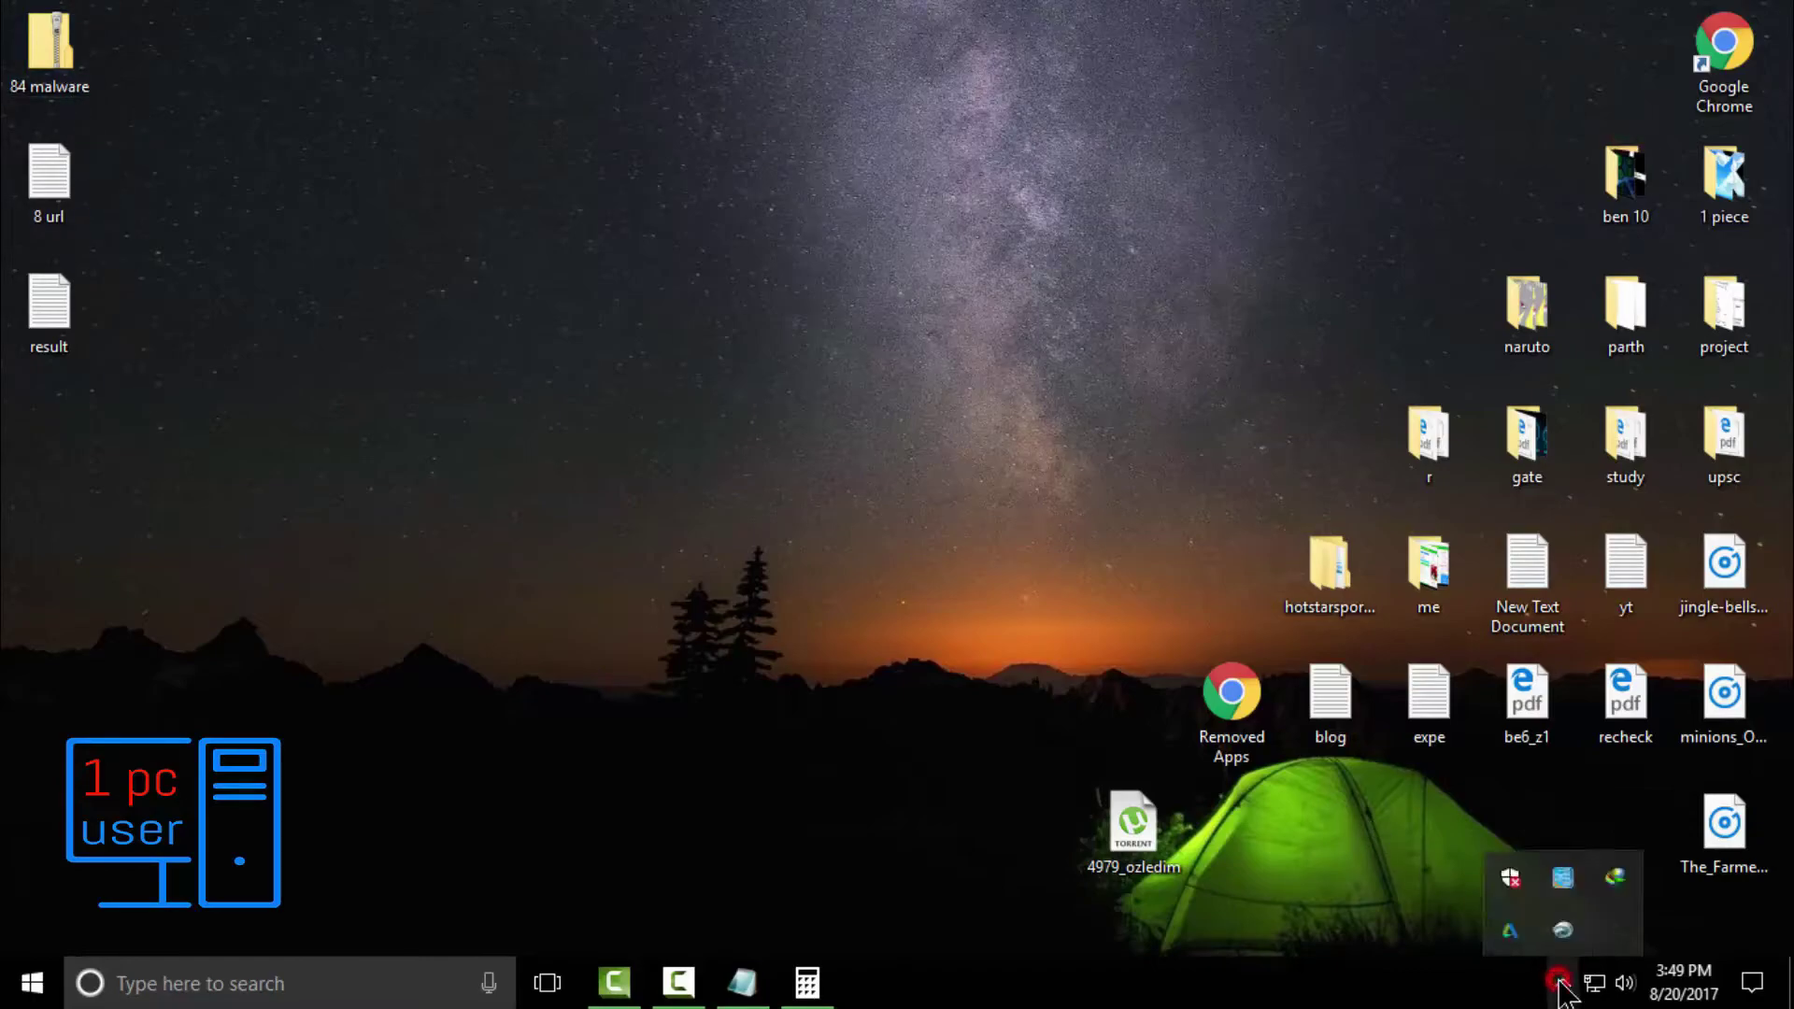
pyautogui.click(1512, 879)
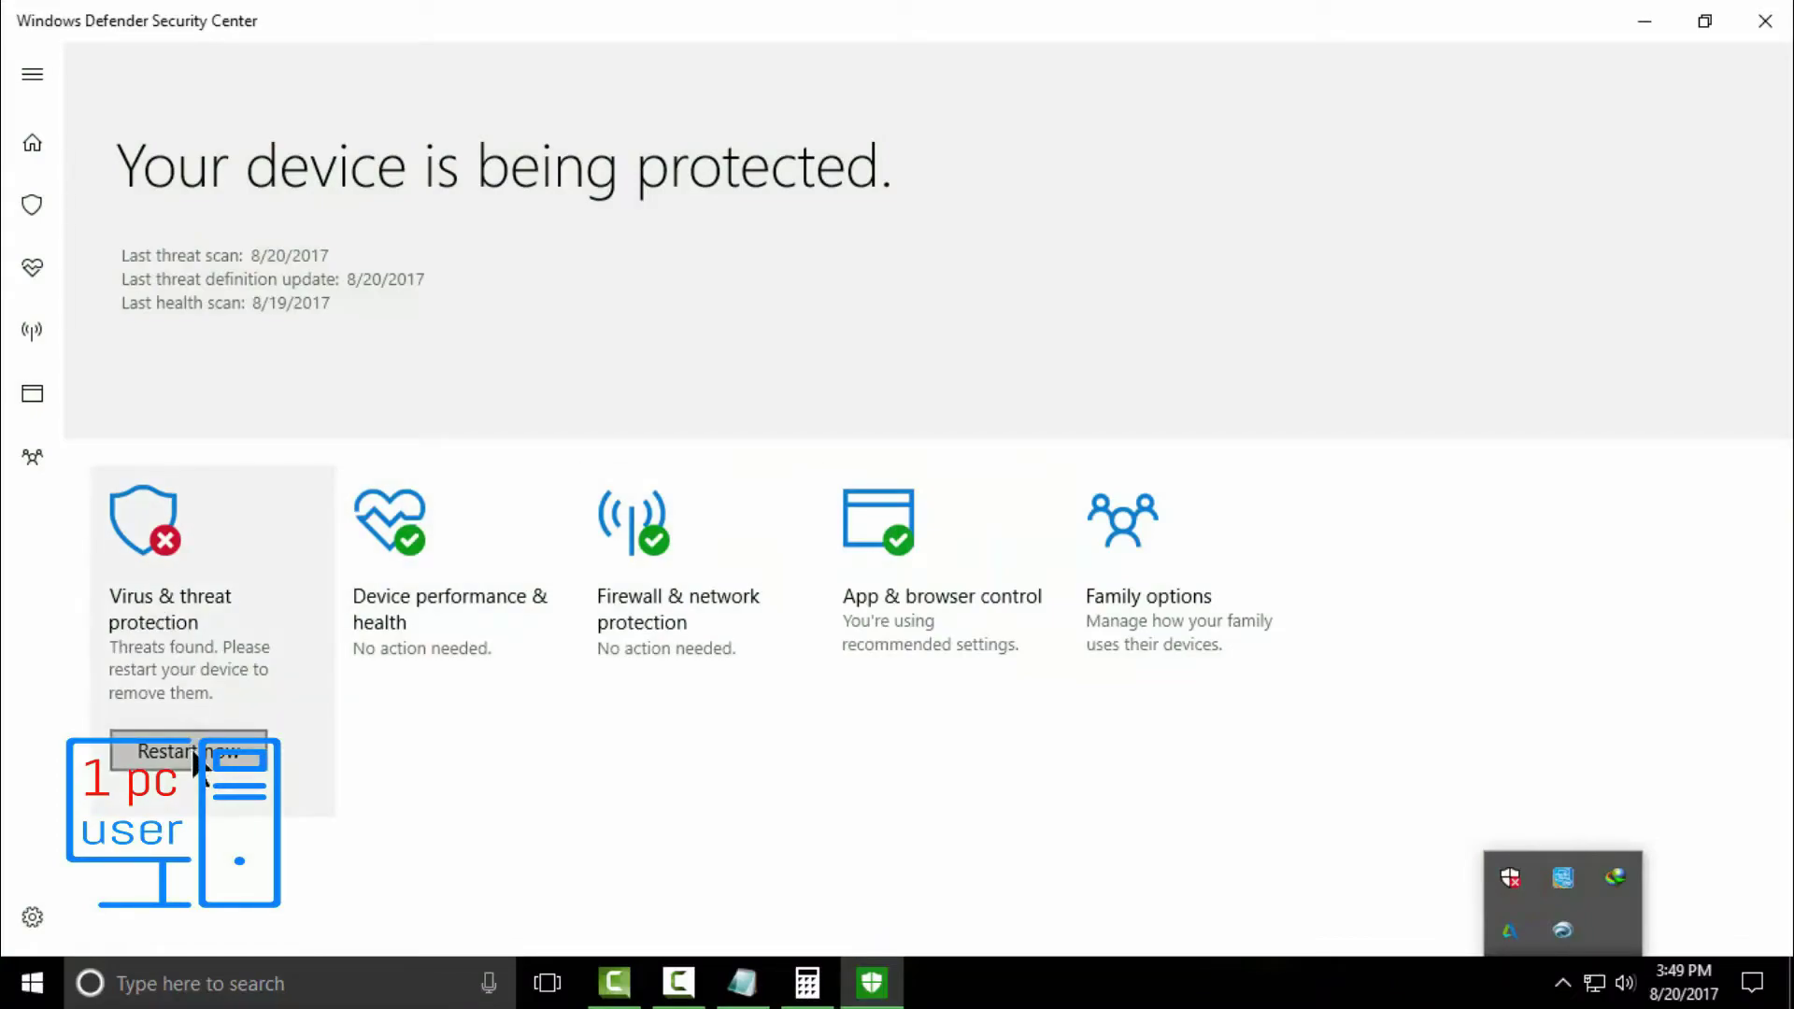
pyautogui.click(26, 174)
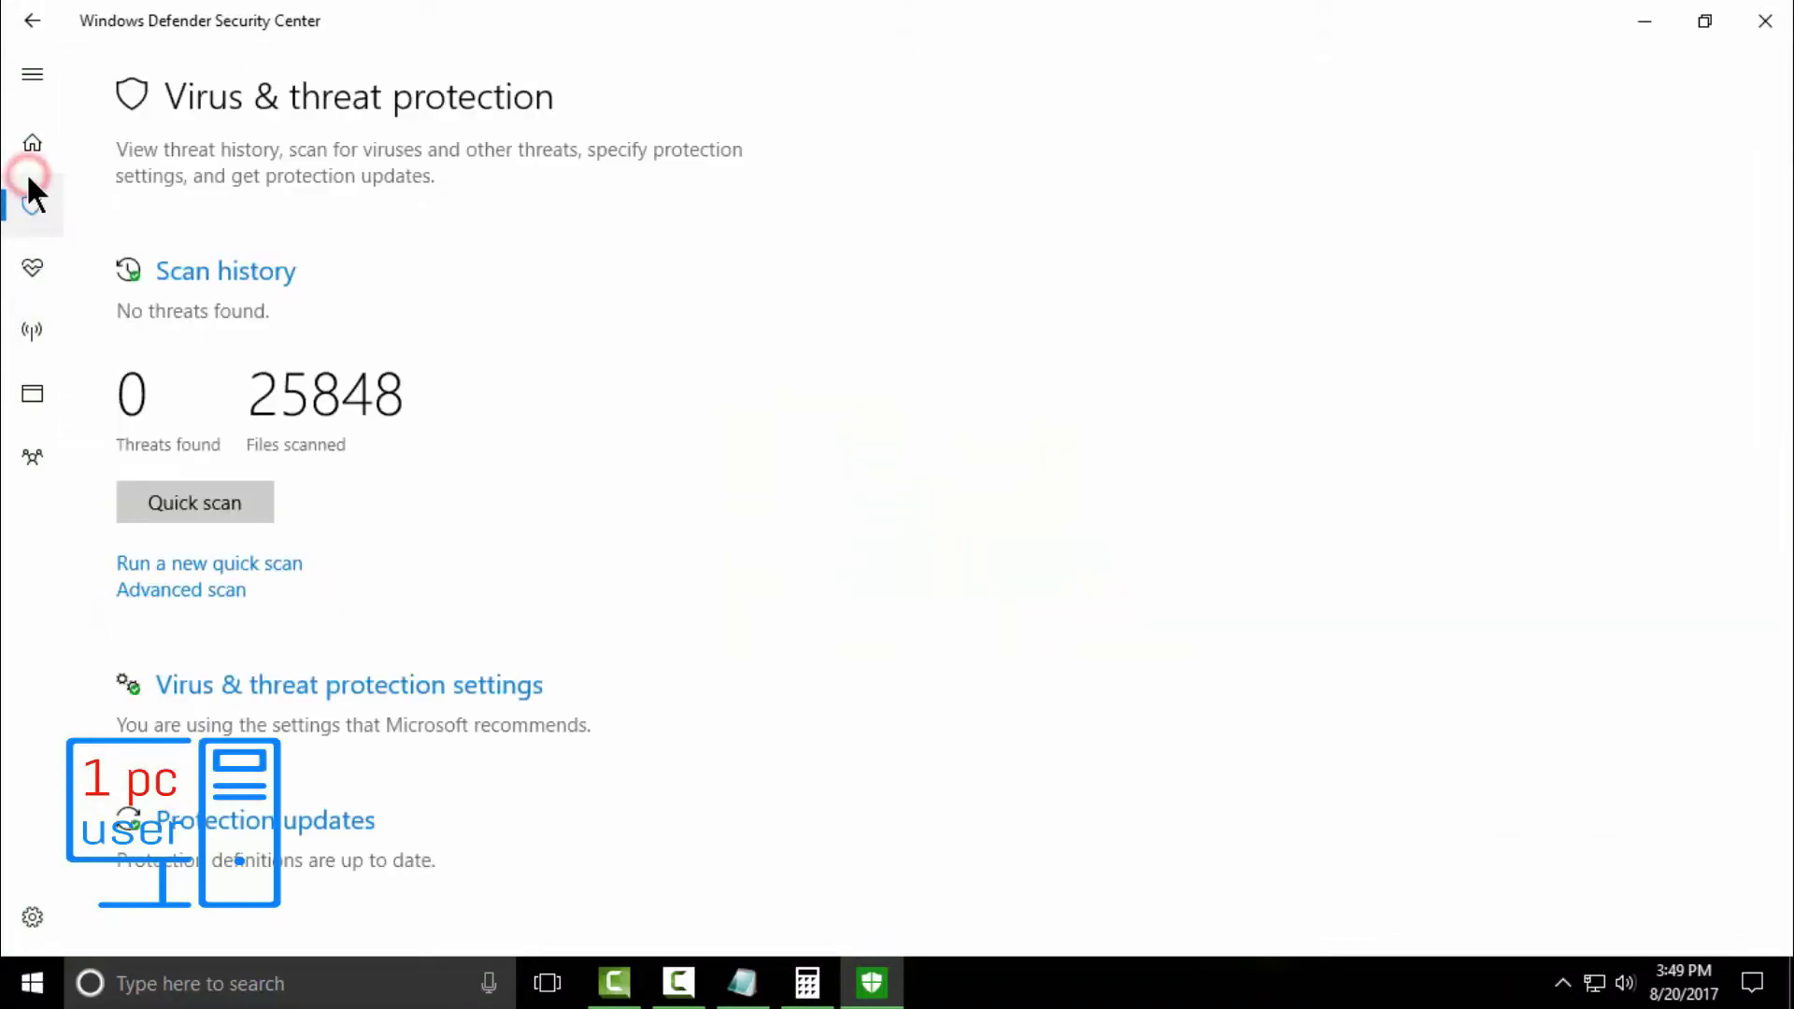
pyautogui.click(32, 264)
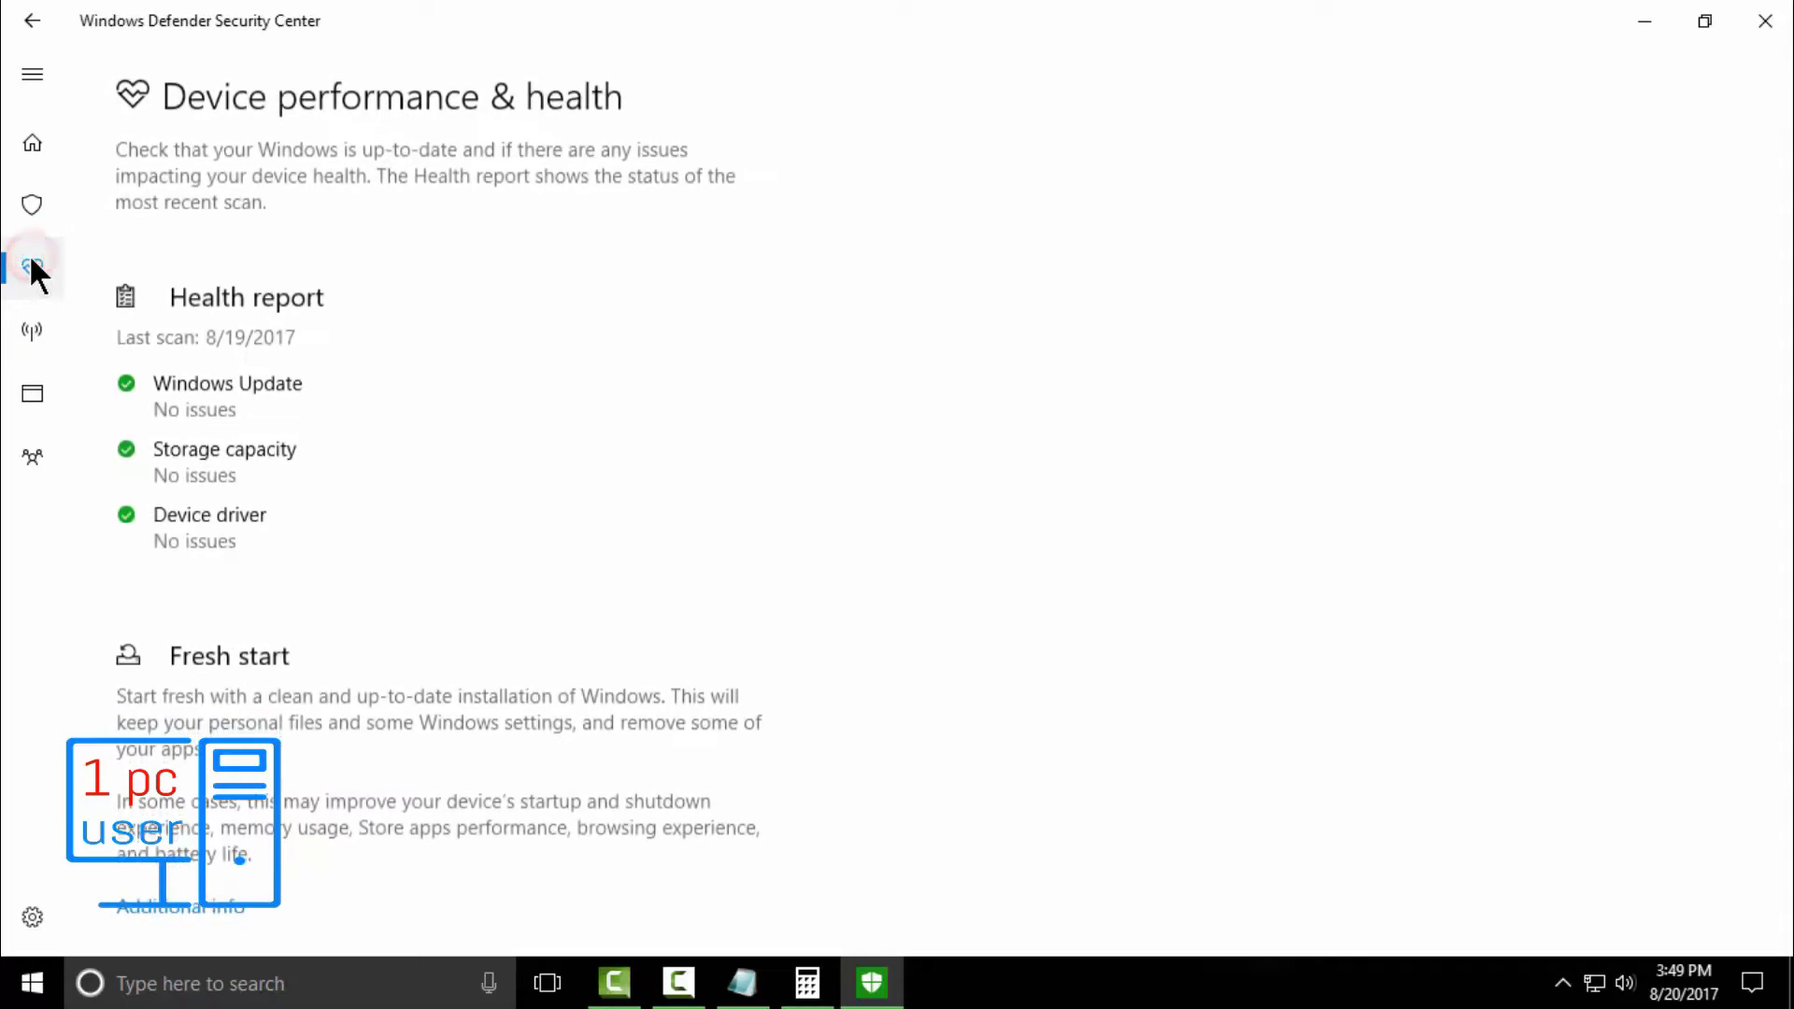
pyautogui.click(35, 202)
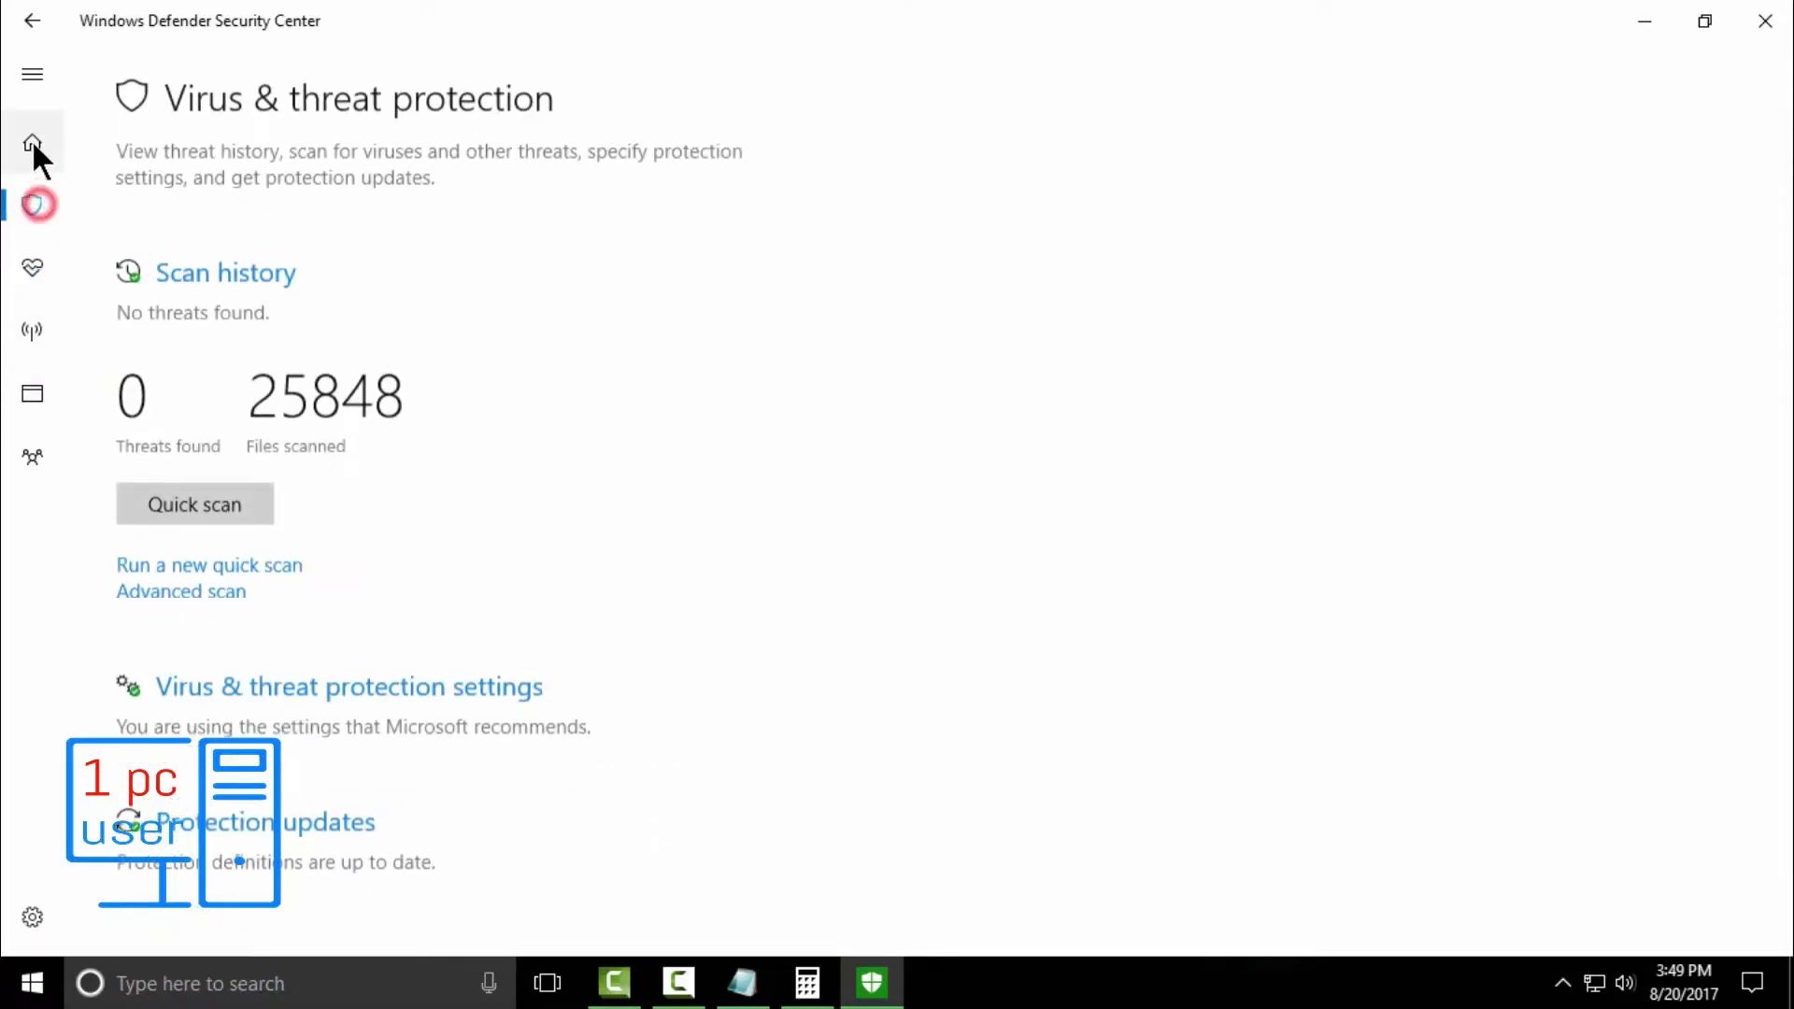
pyautogui.click(31, 142)
# Review the health, firewall, app & browser control and home pages, ending on virus & threat protection
pyautogui.click(29, 267)
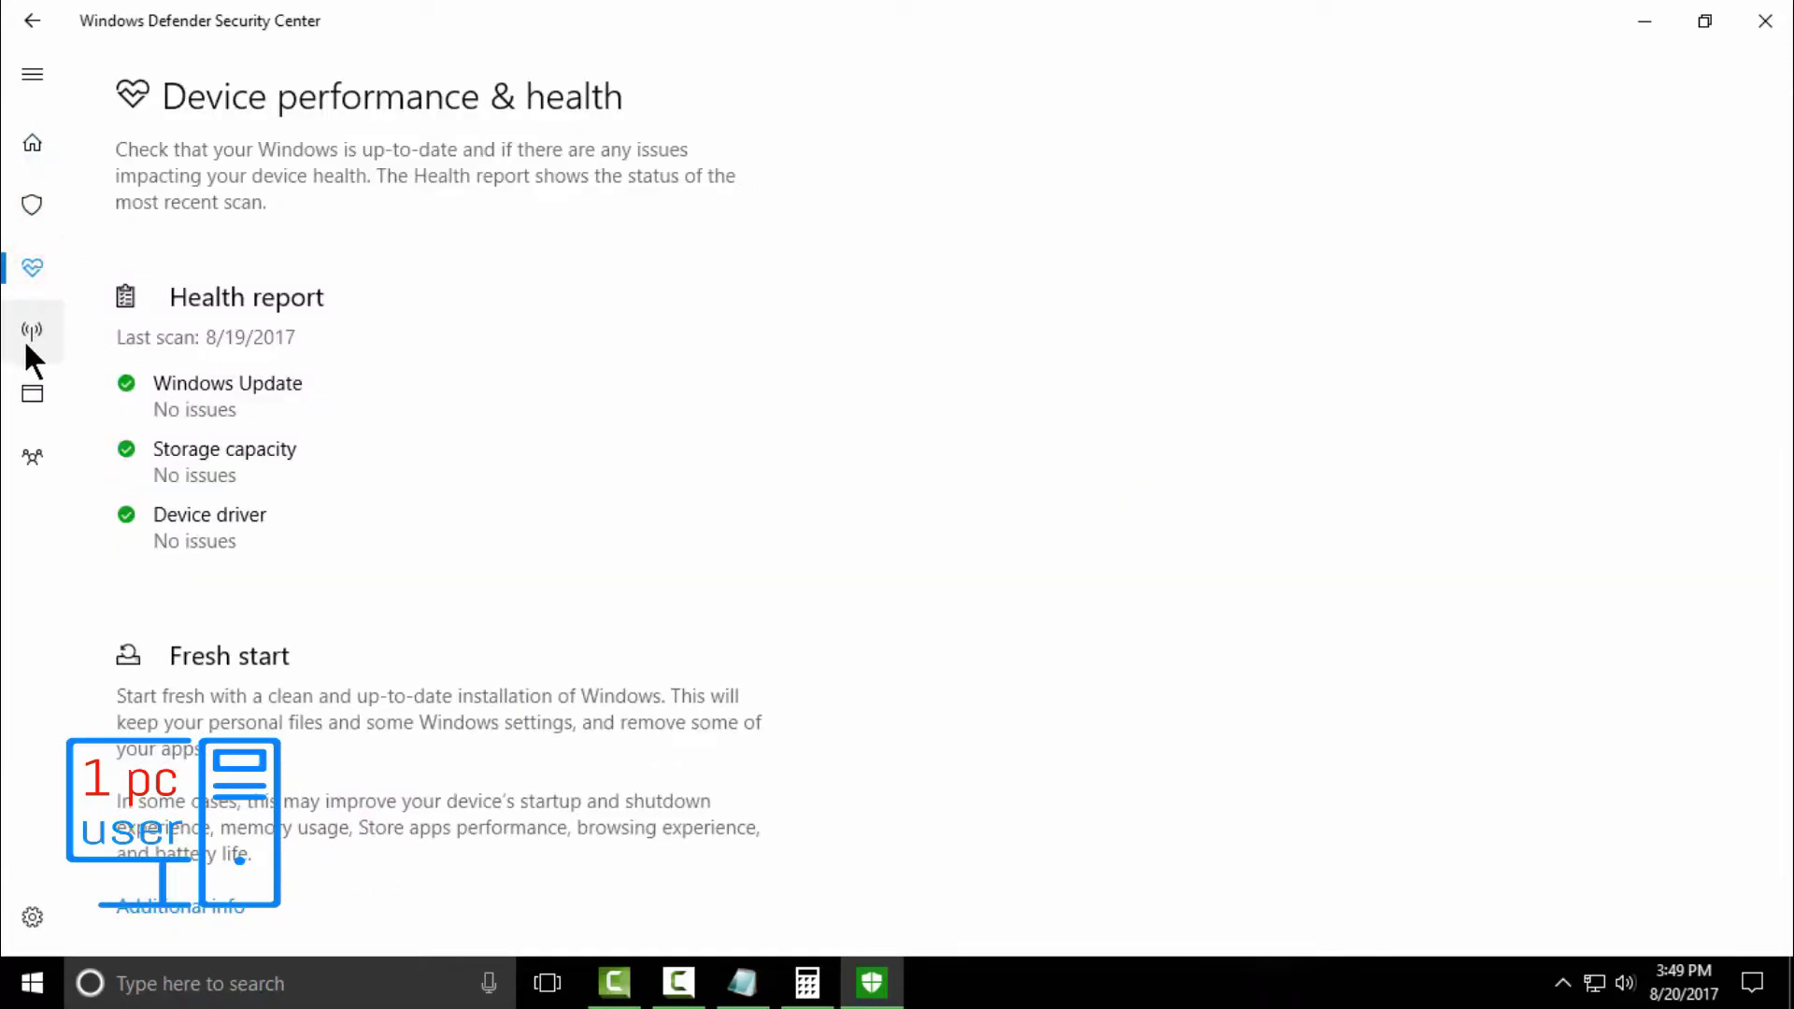
pyautogui.click(30, 330)
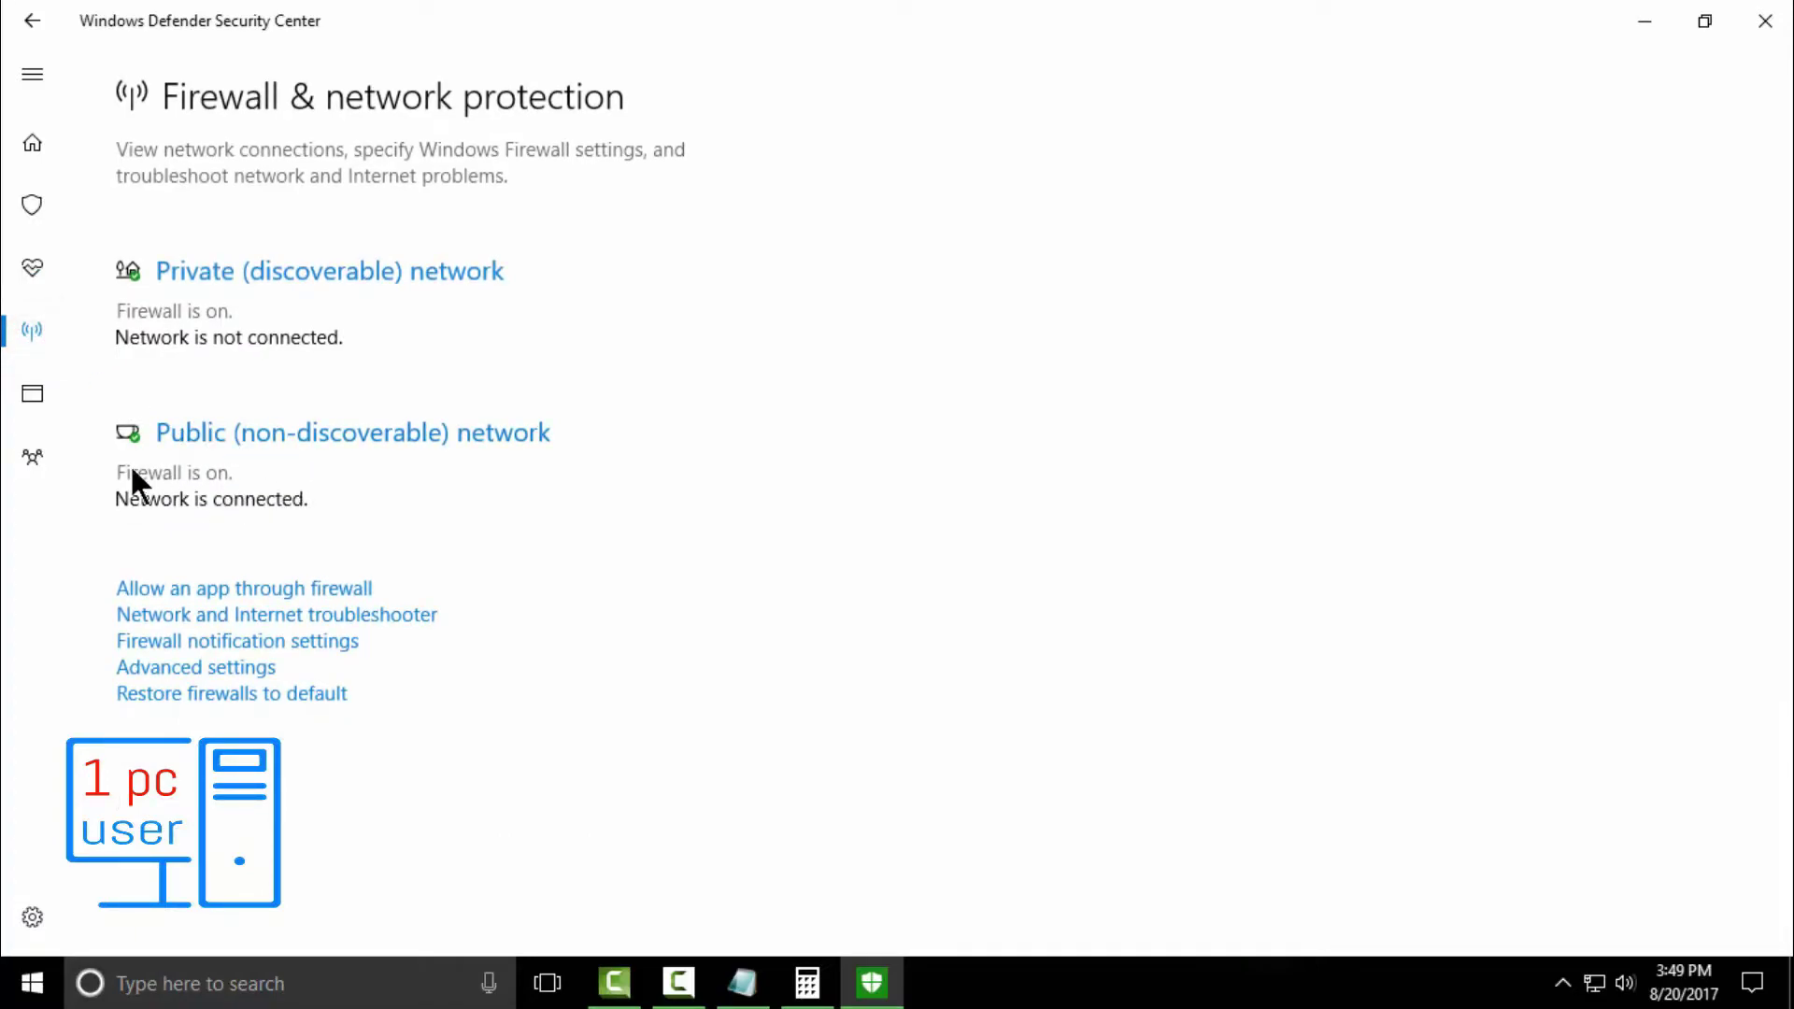
pyautogui.click(30, 398)
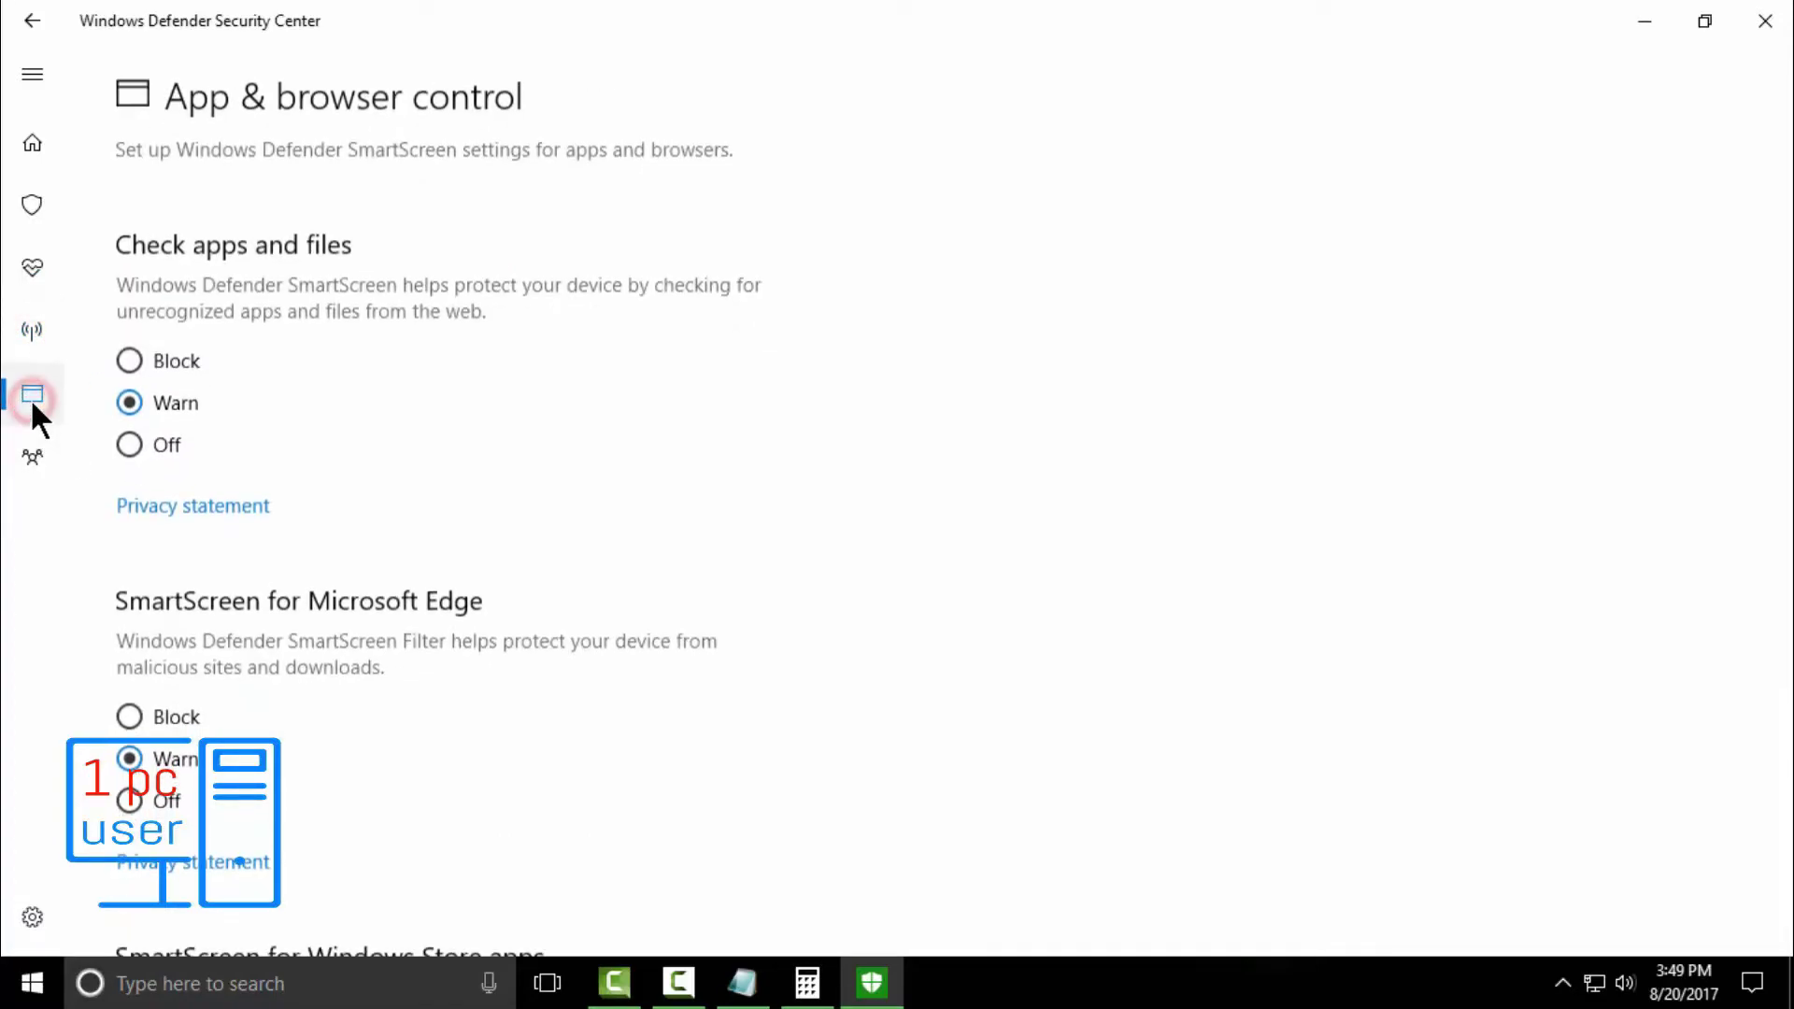
pyautogui.click(32, 328)
pyautogui.click(32, 204)
pyautogui.click(32, 142)
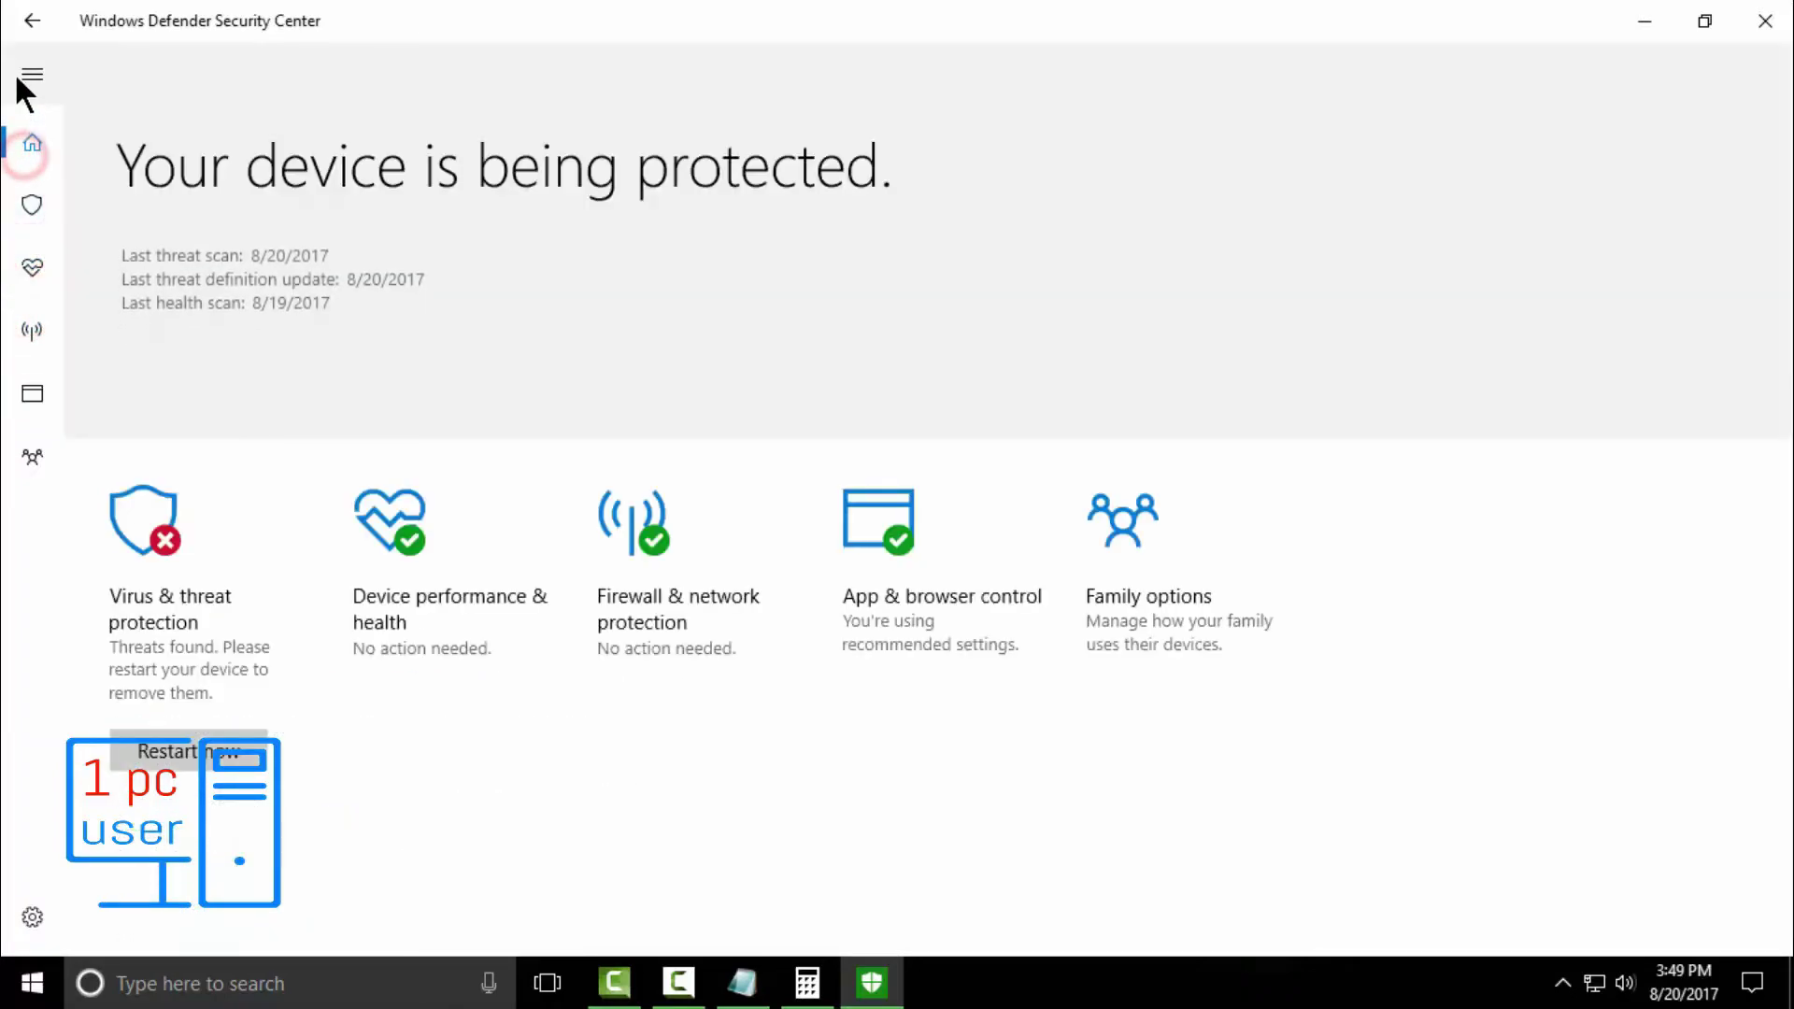
pyautogui.click(28, 75)
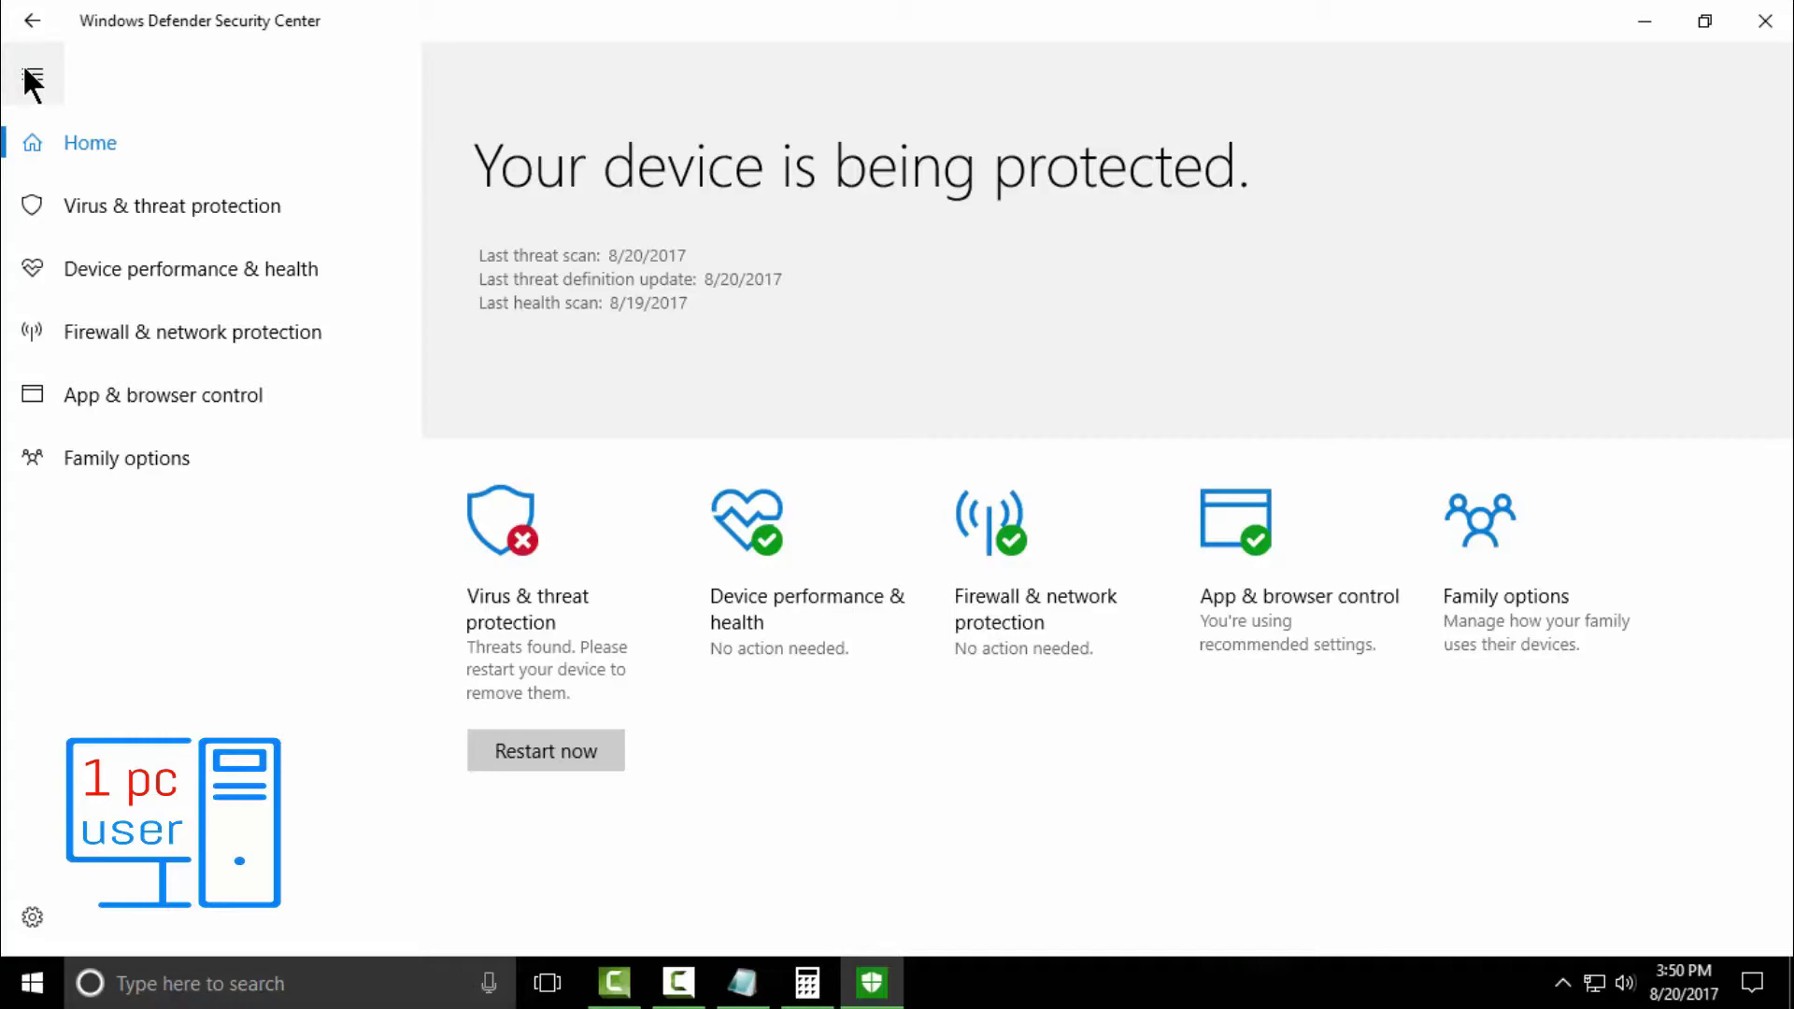
pyautogui.click(116, 200)
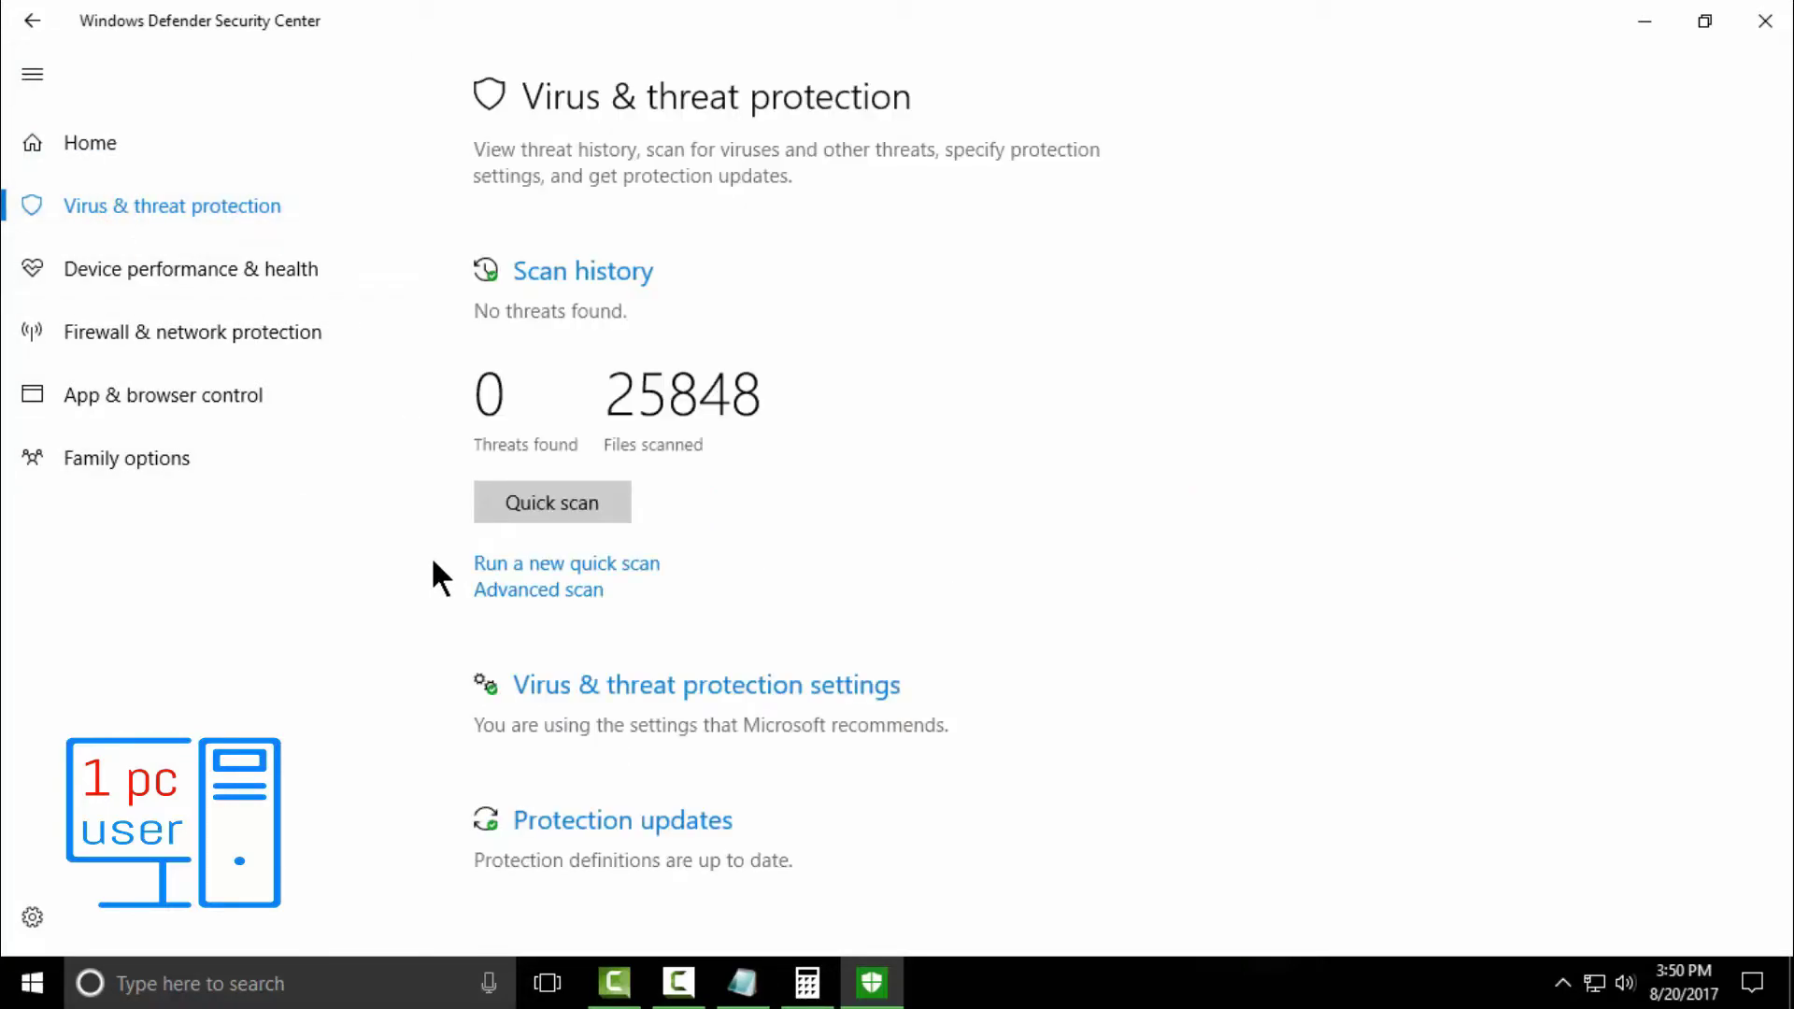
# Check protection updates for new definitions, then review the health, firewall, app control and family pages
pyautogui.click(578, 821)
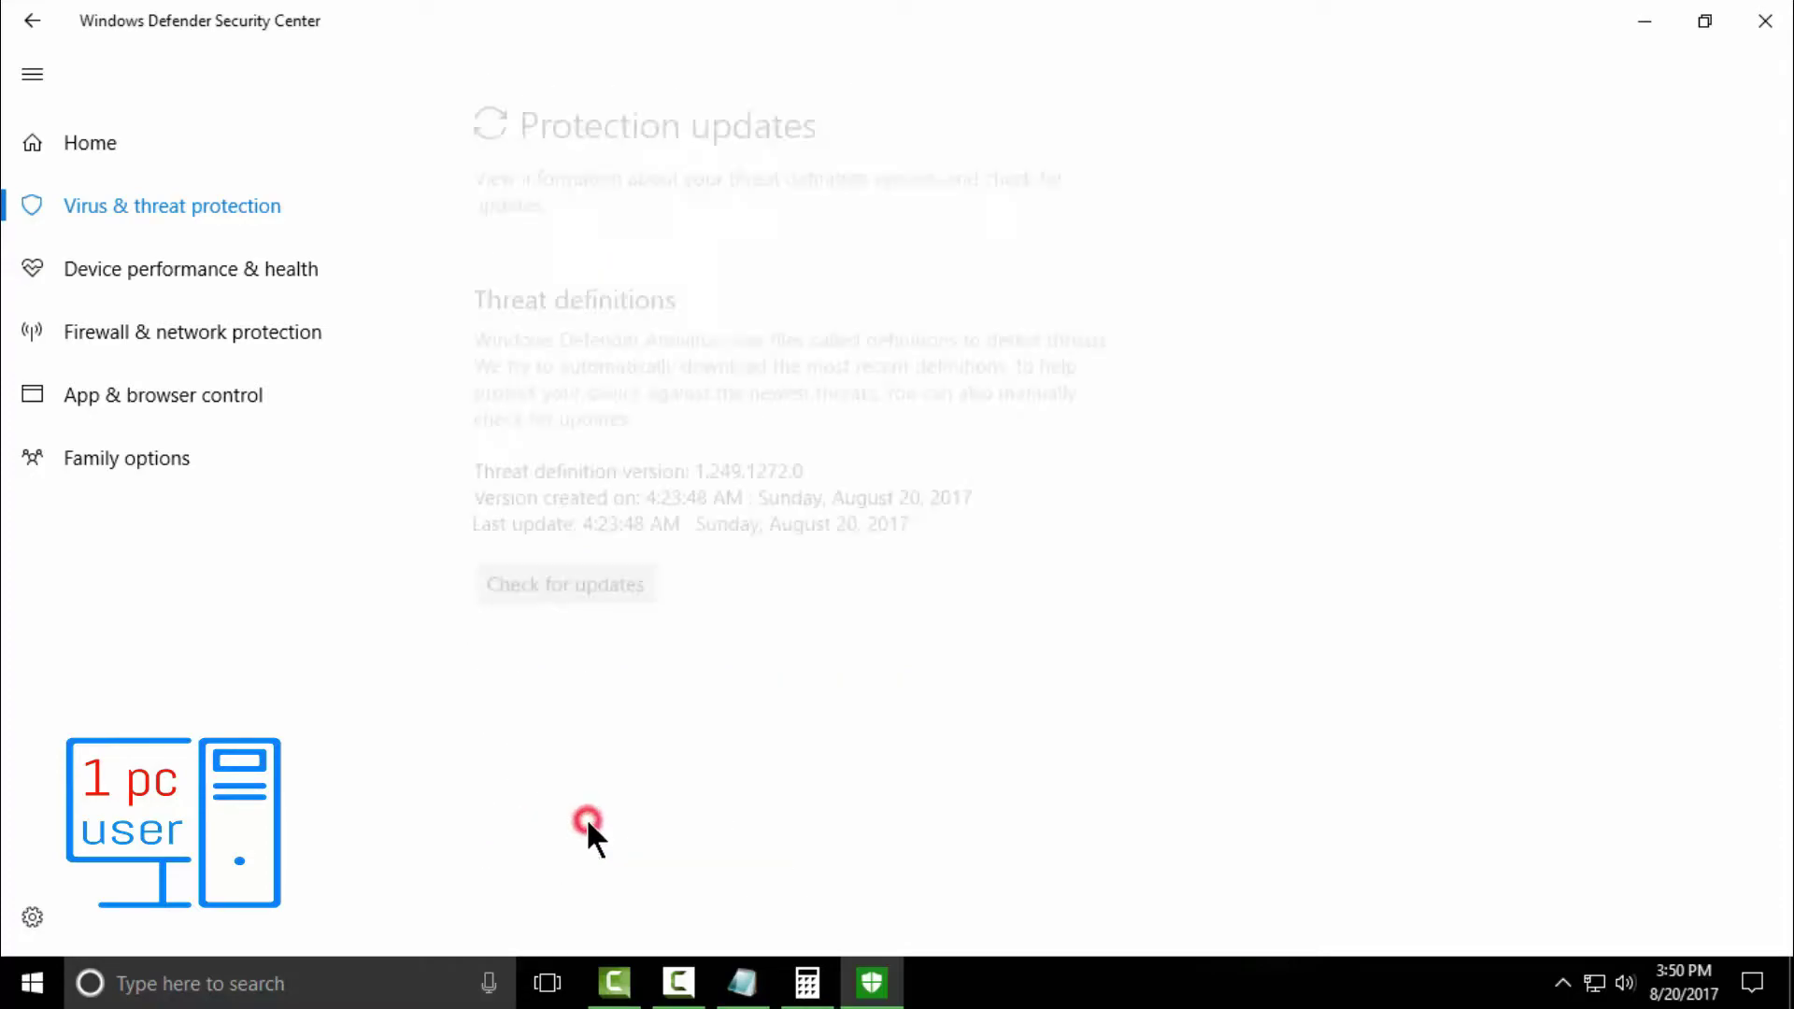
pyautogui.click(561, 572)
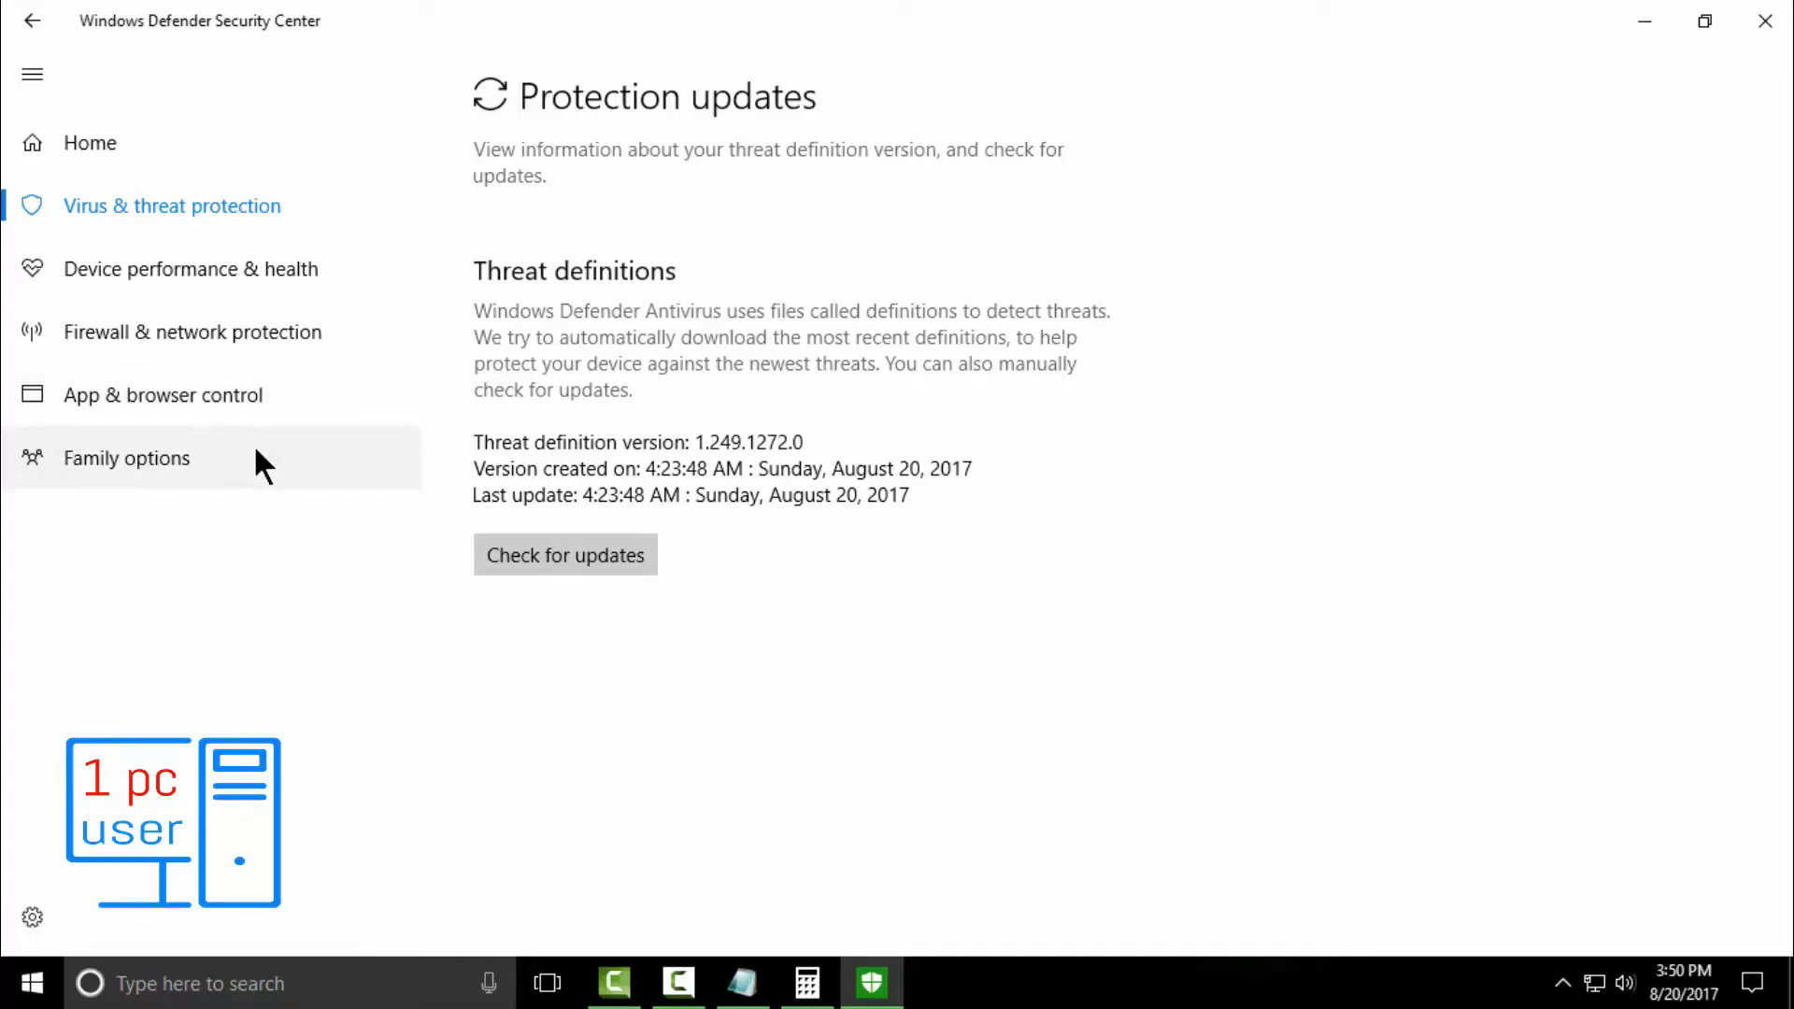
pyautogui.click(241, 286)
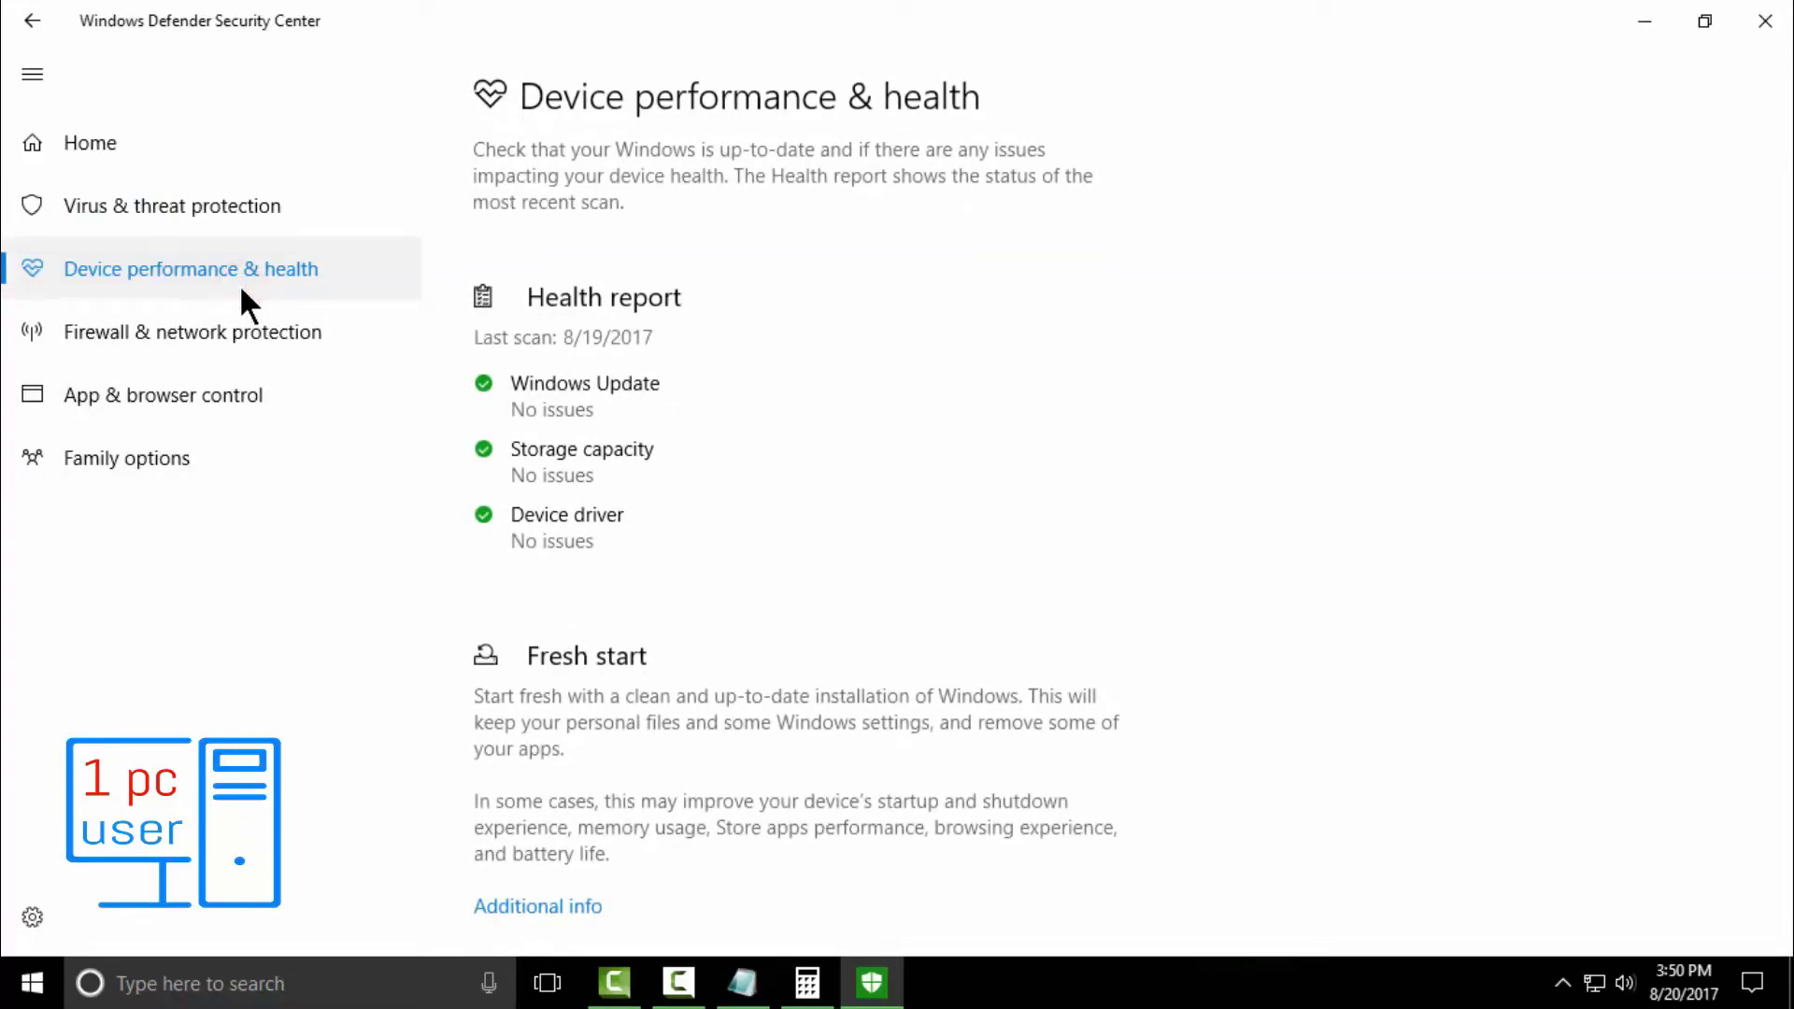
pyautogui.click(243, 333)
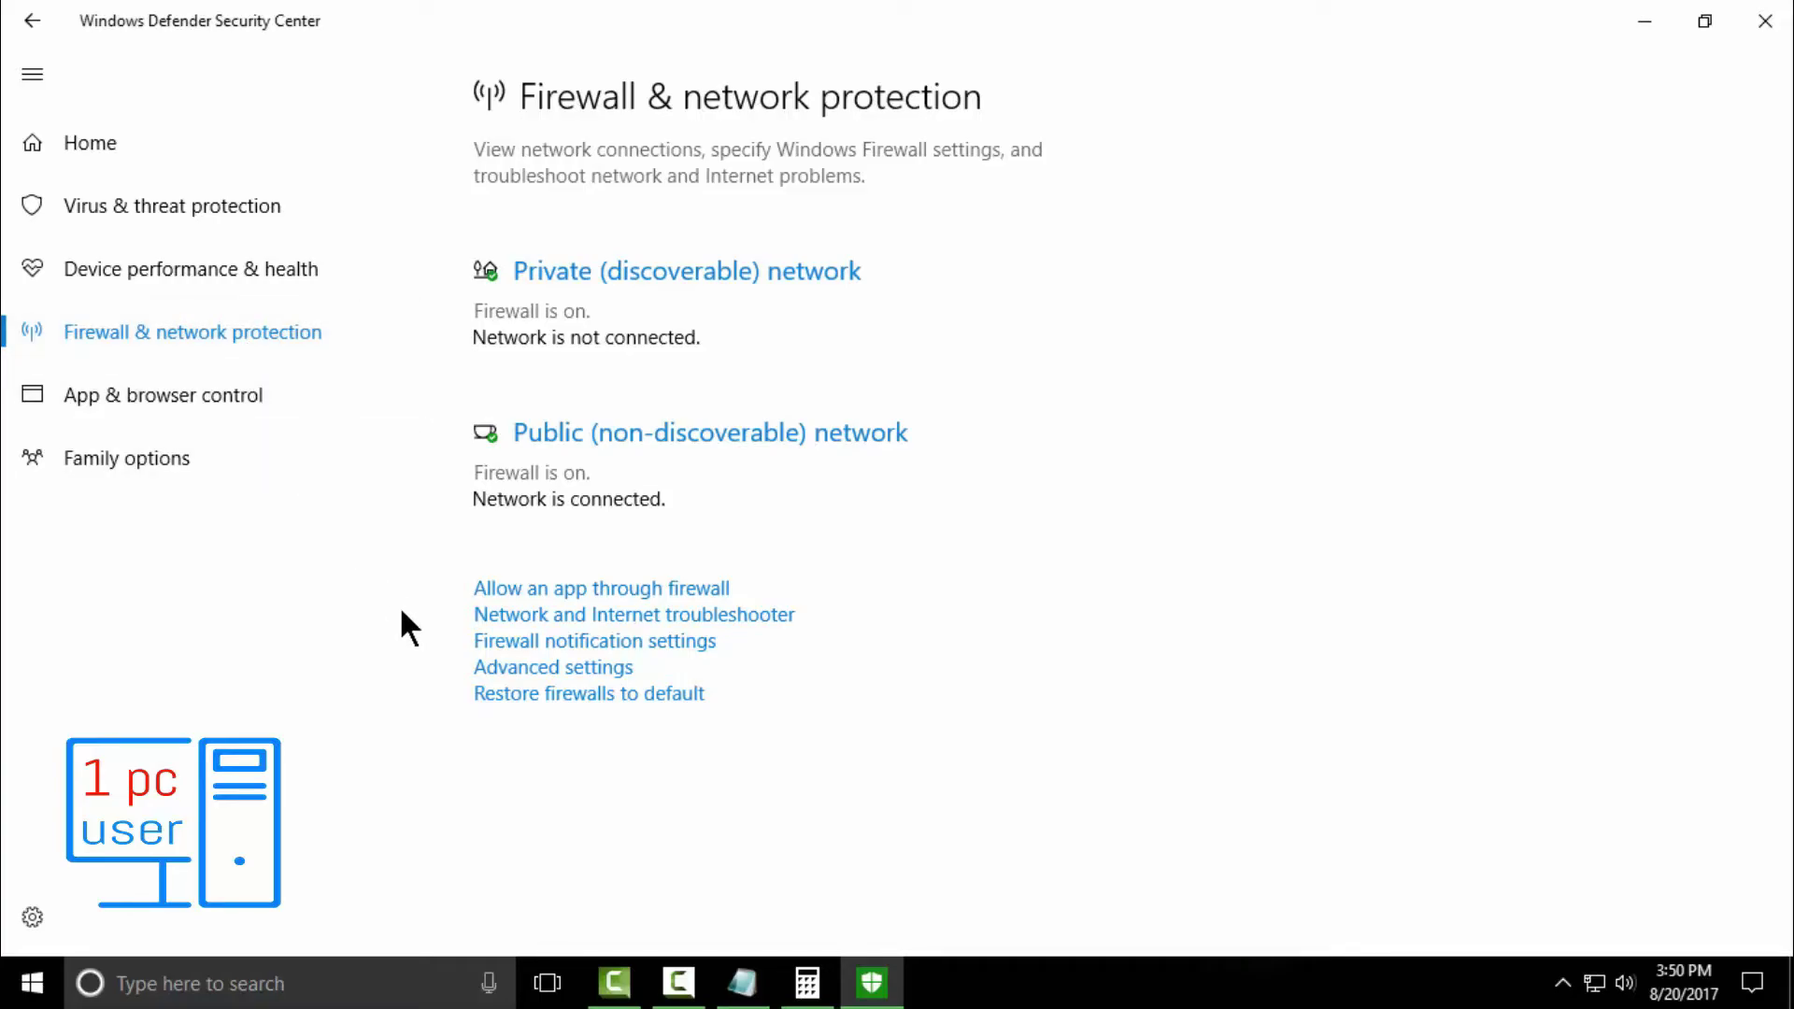
pyautogui.click(282, 396)
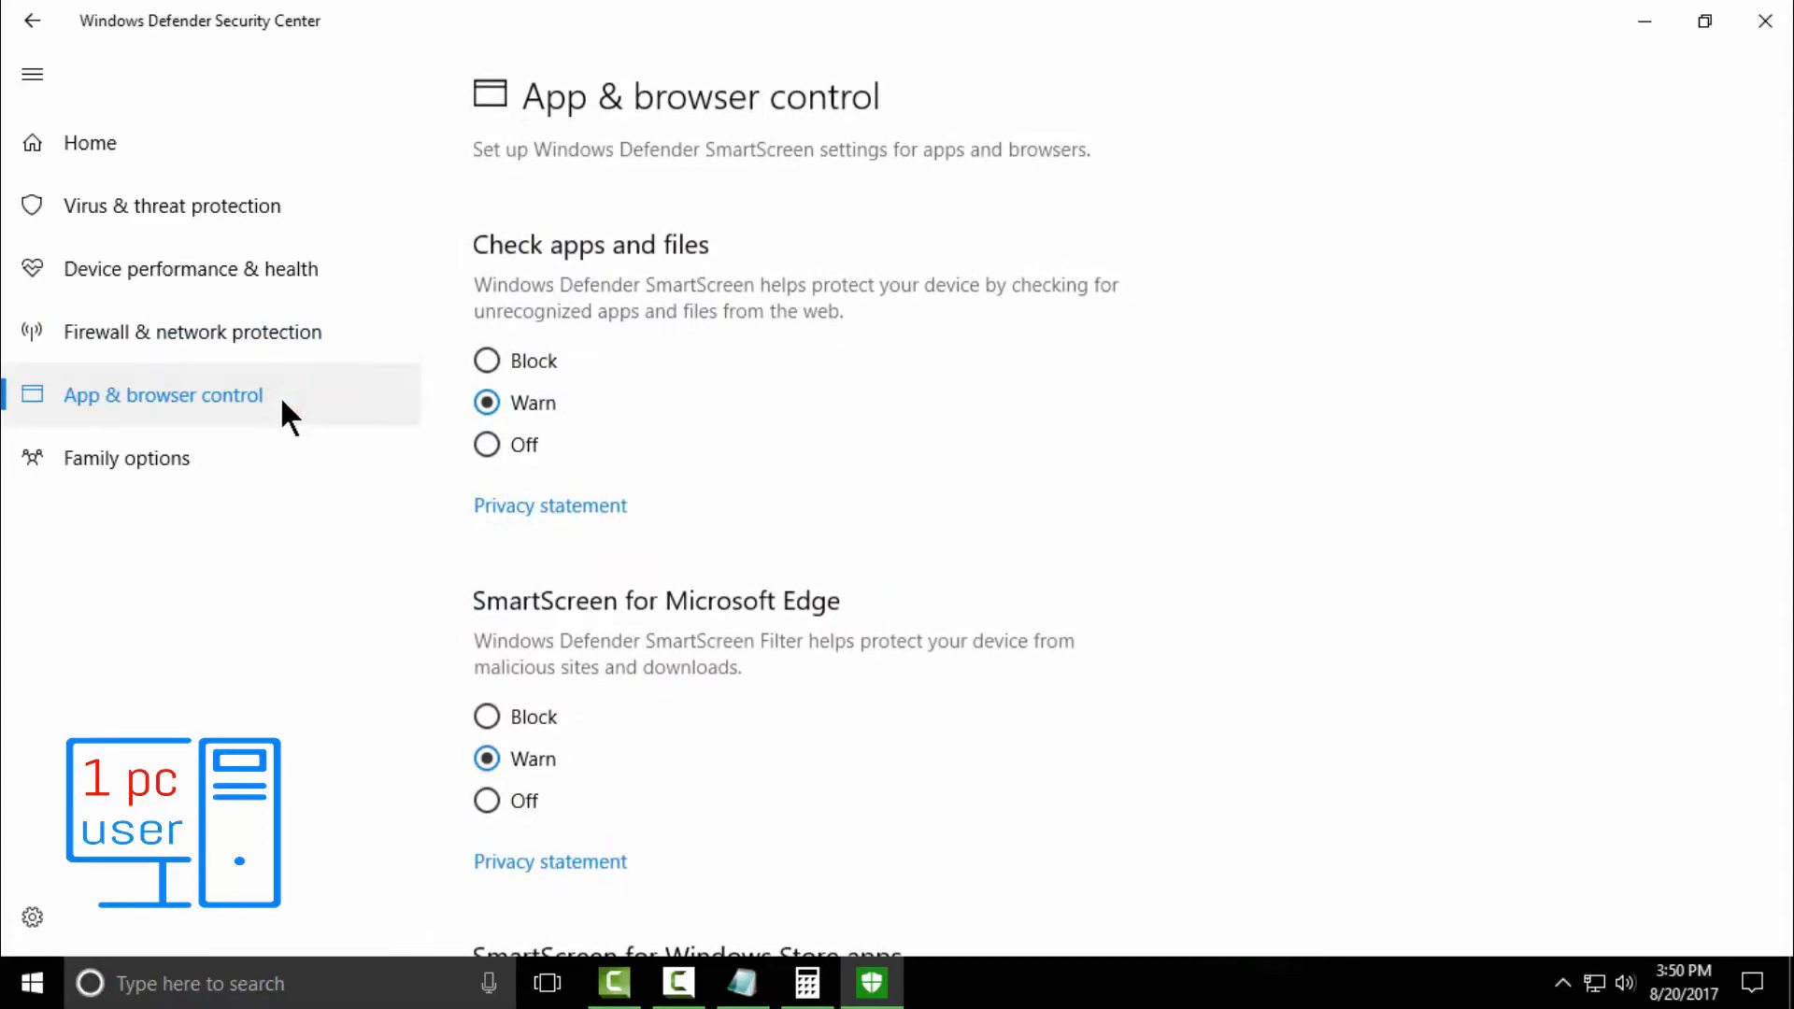
pyautogui.click(219, 456)
pyautogui.click(196, 269)
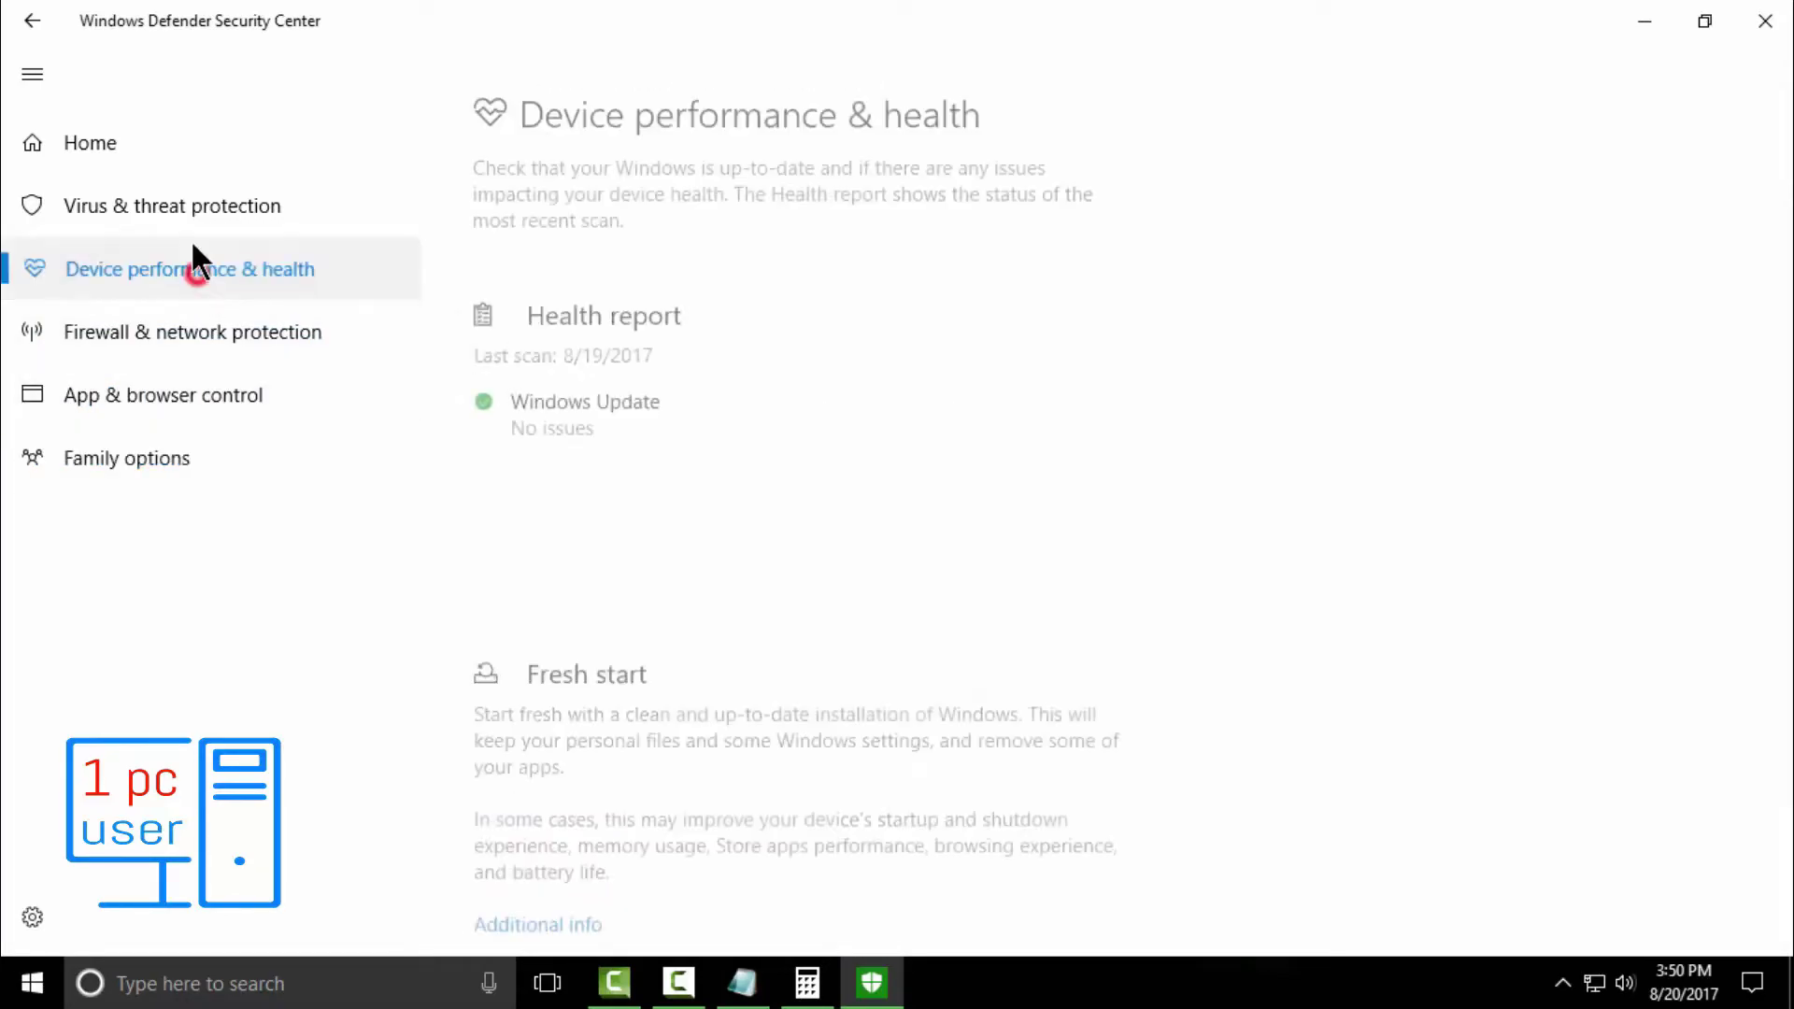
# Switch Real-time protection off under Virus & threat protection settings
pyautogui.click(187, 207)
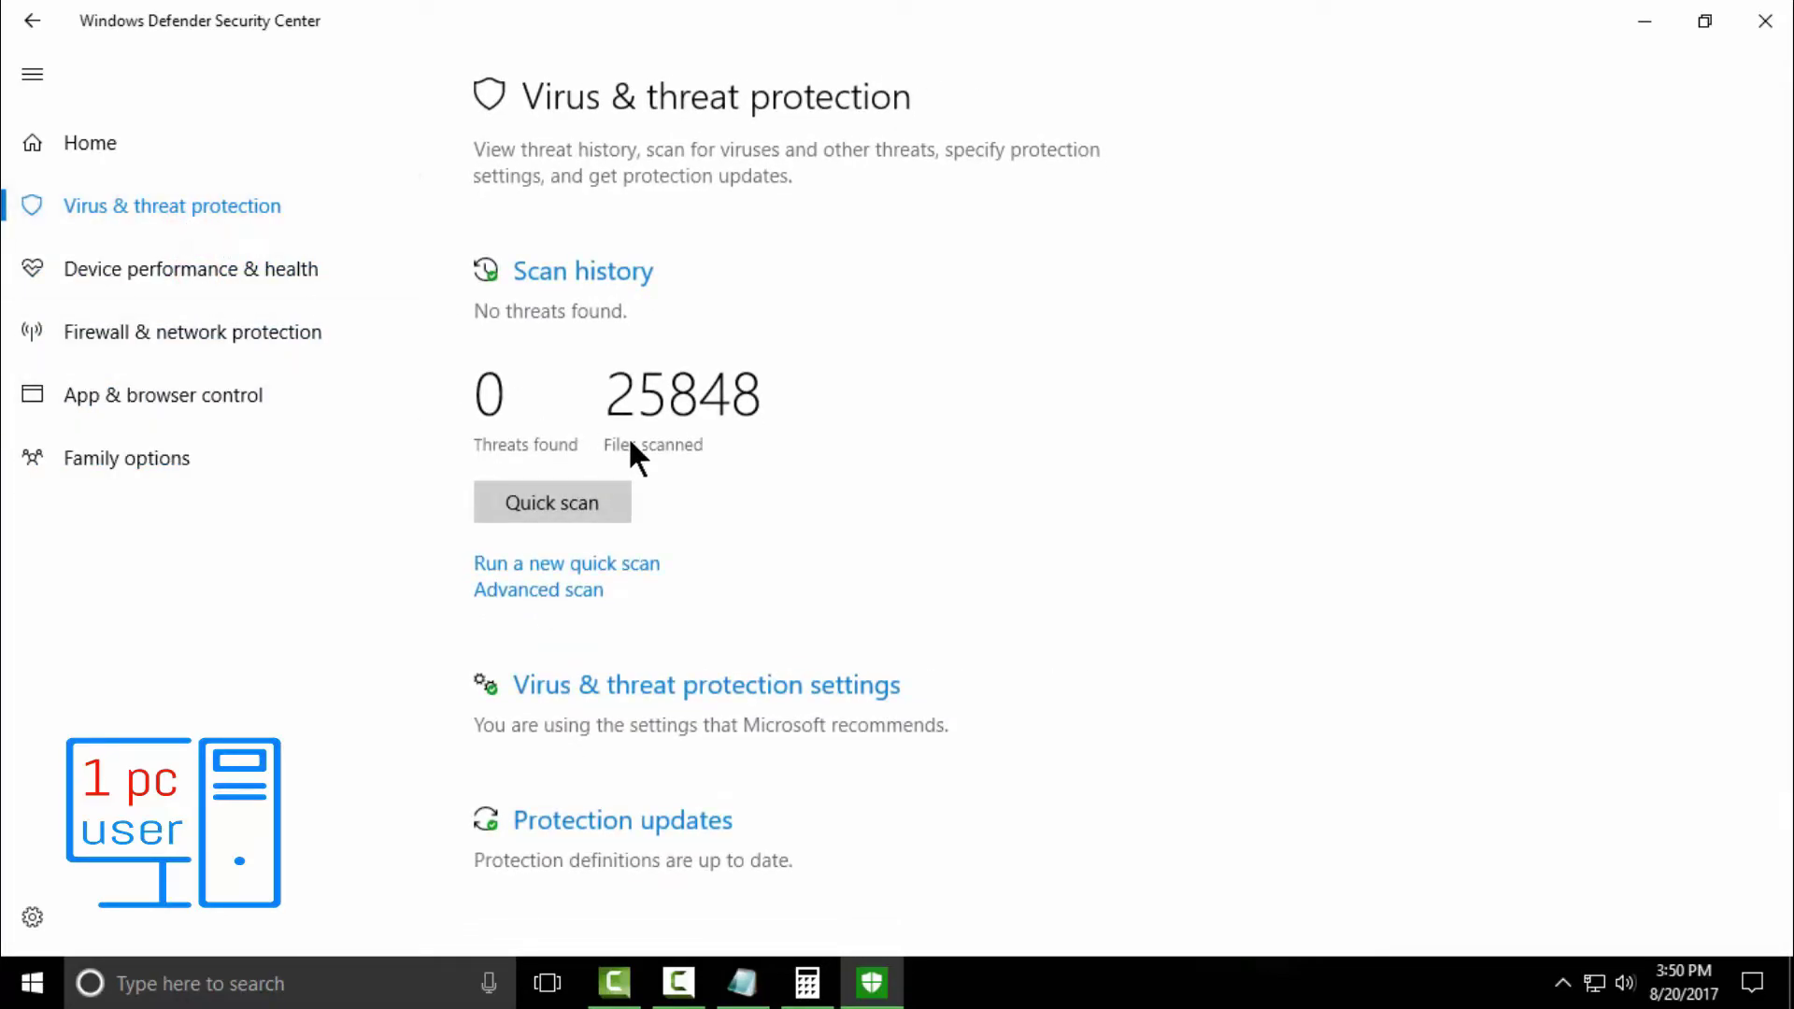
pyautogui.click(690, 687)
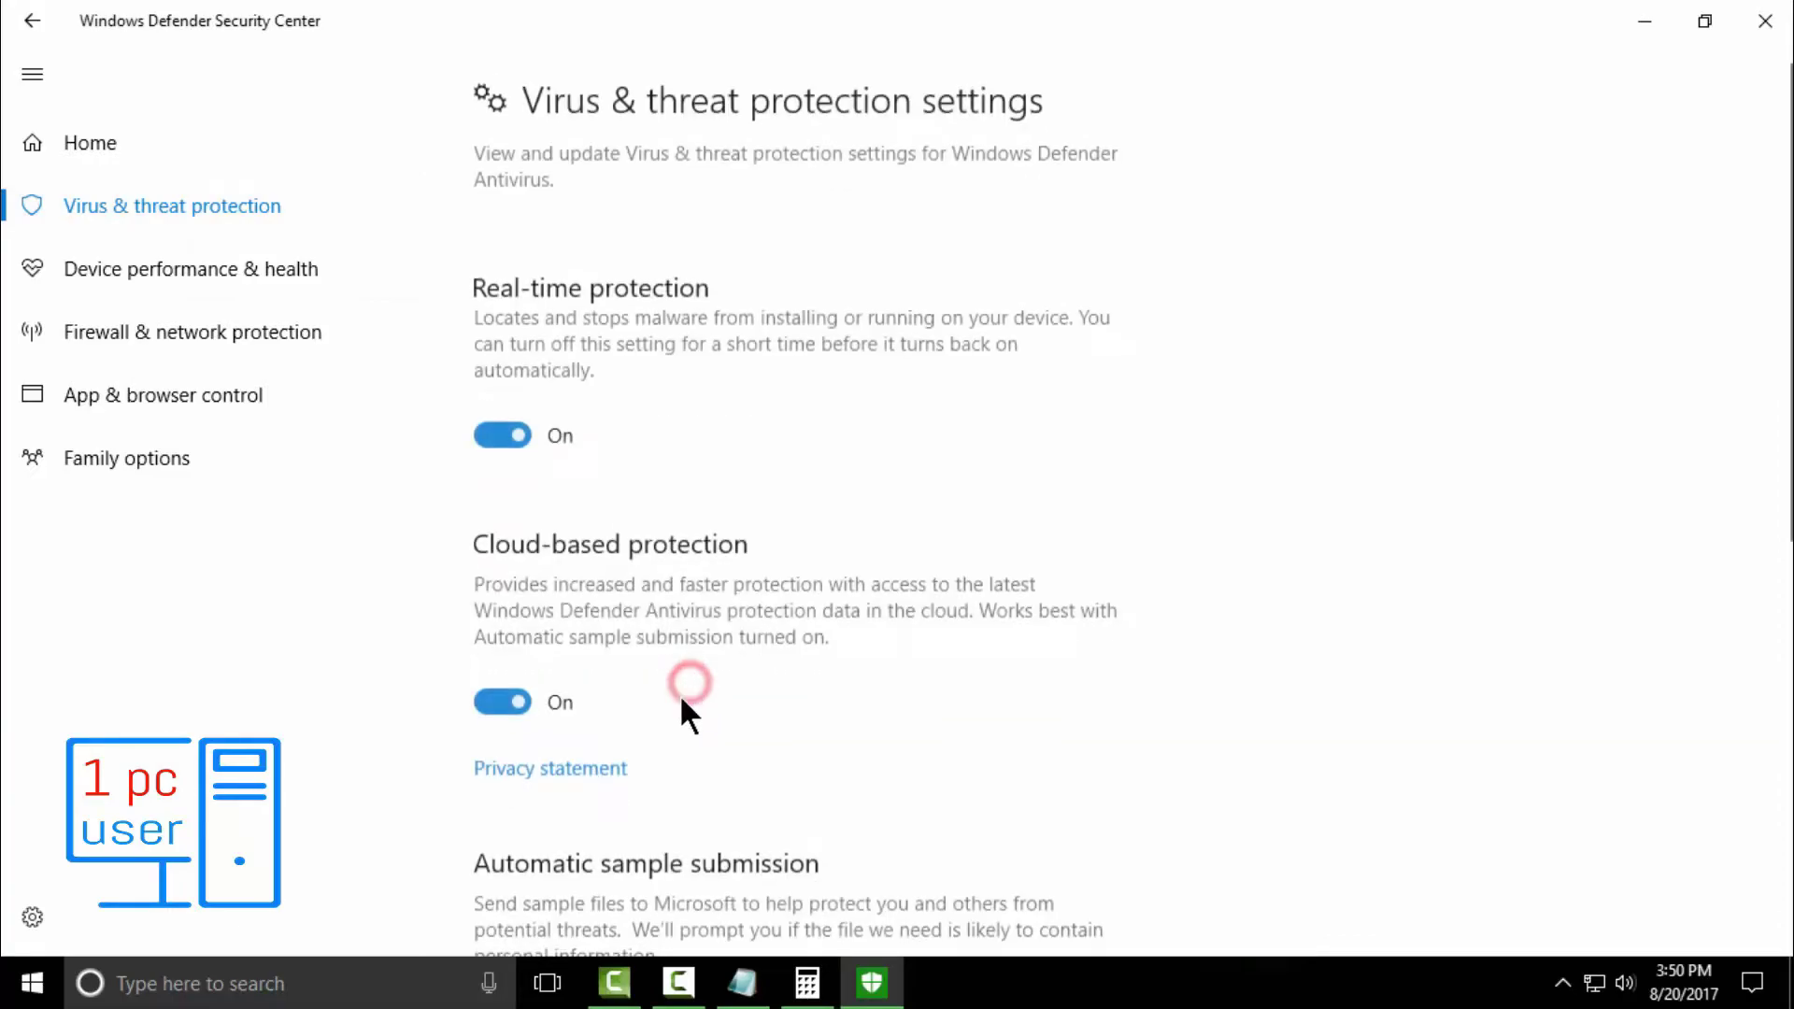
pyautogui.click(488, 430)
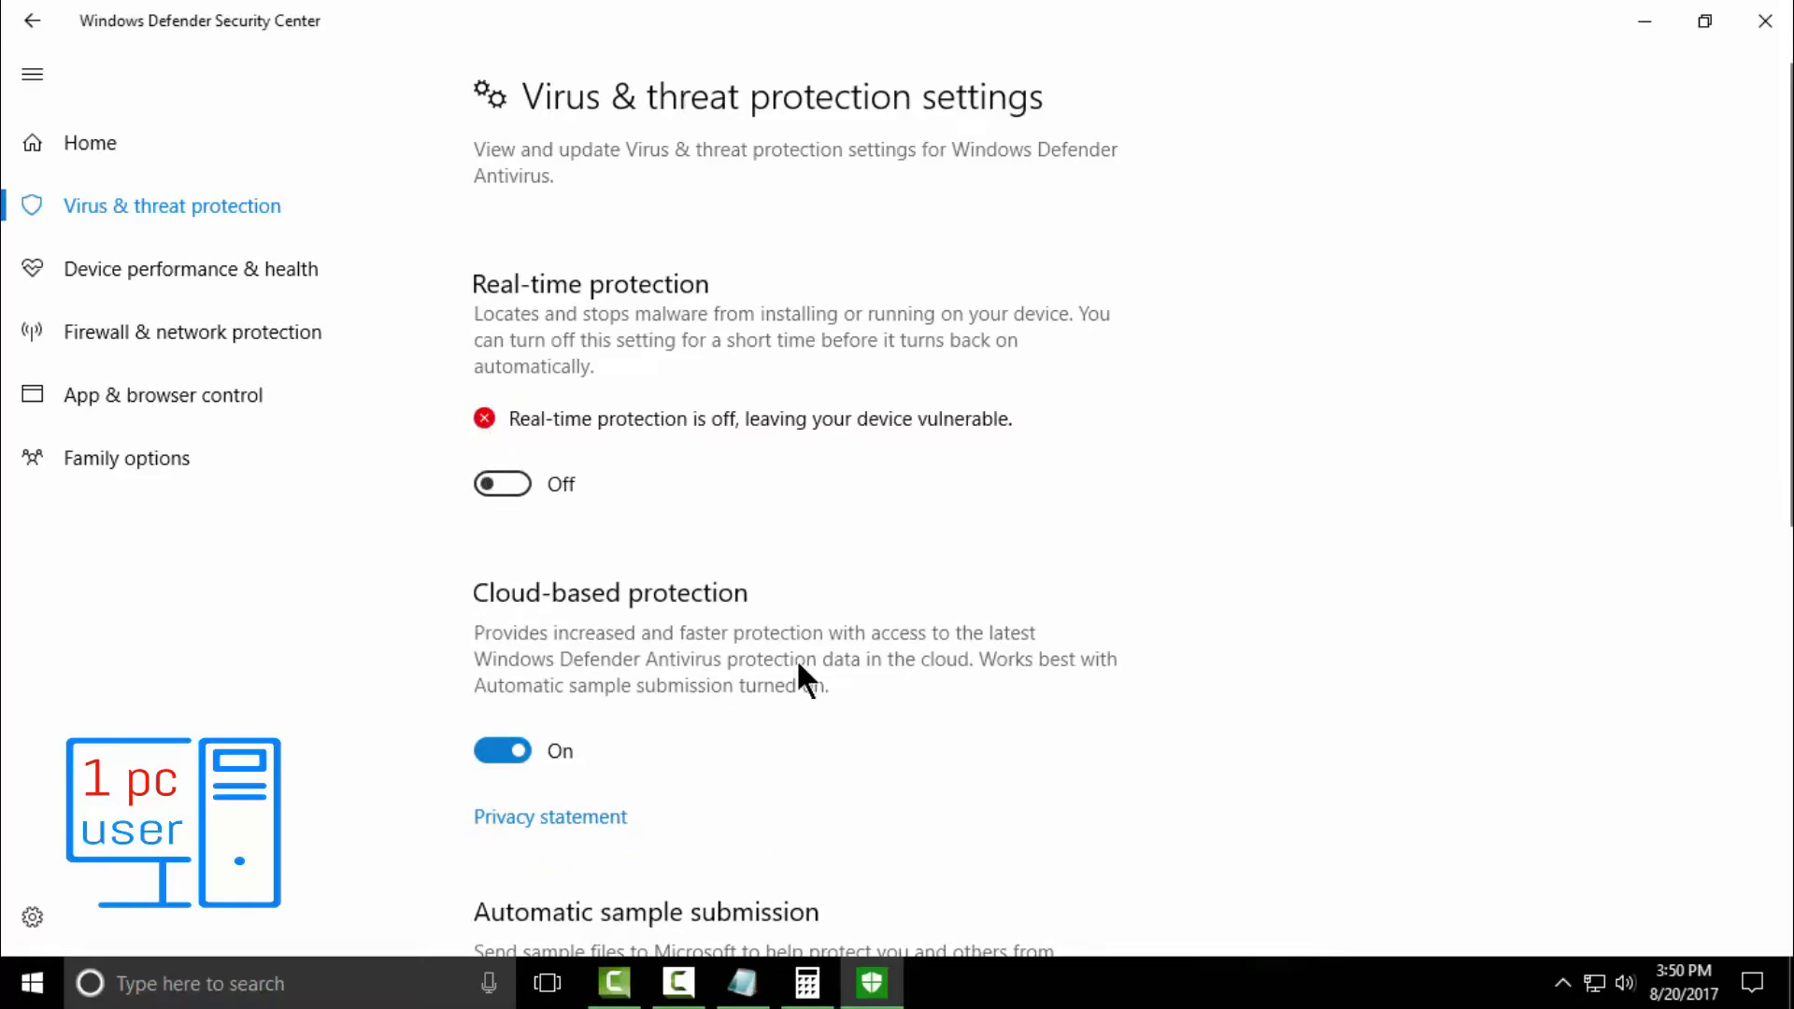
# Extract 84 malware.zip with 7-Zip into a desktop malware folder and open it
pyautogui.click(1638, 19)
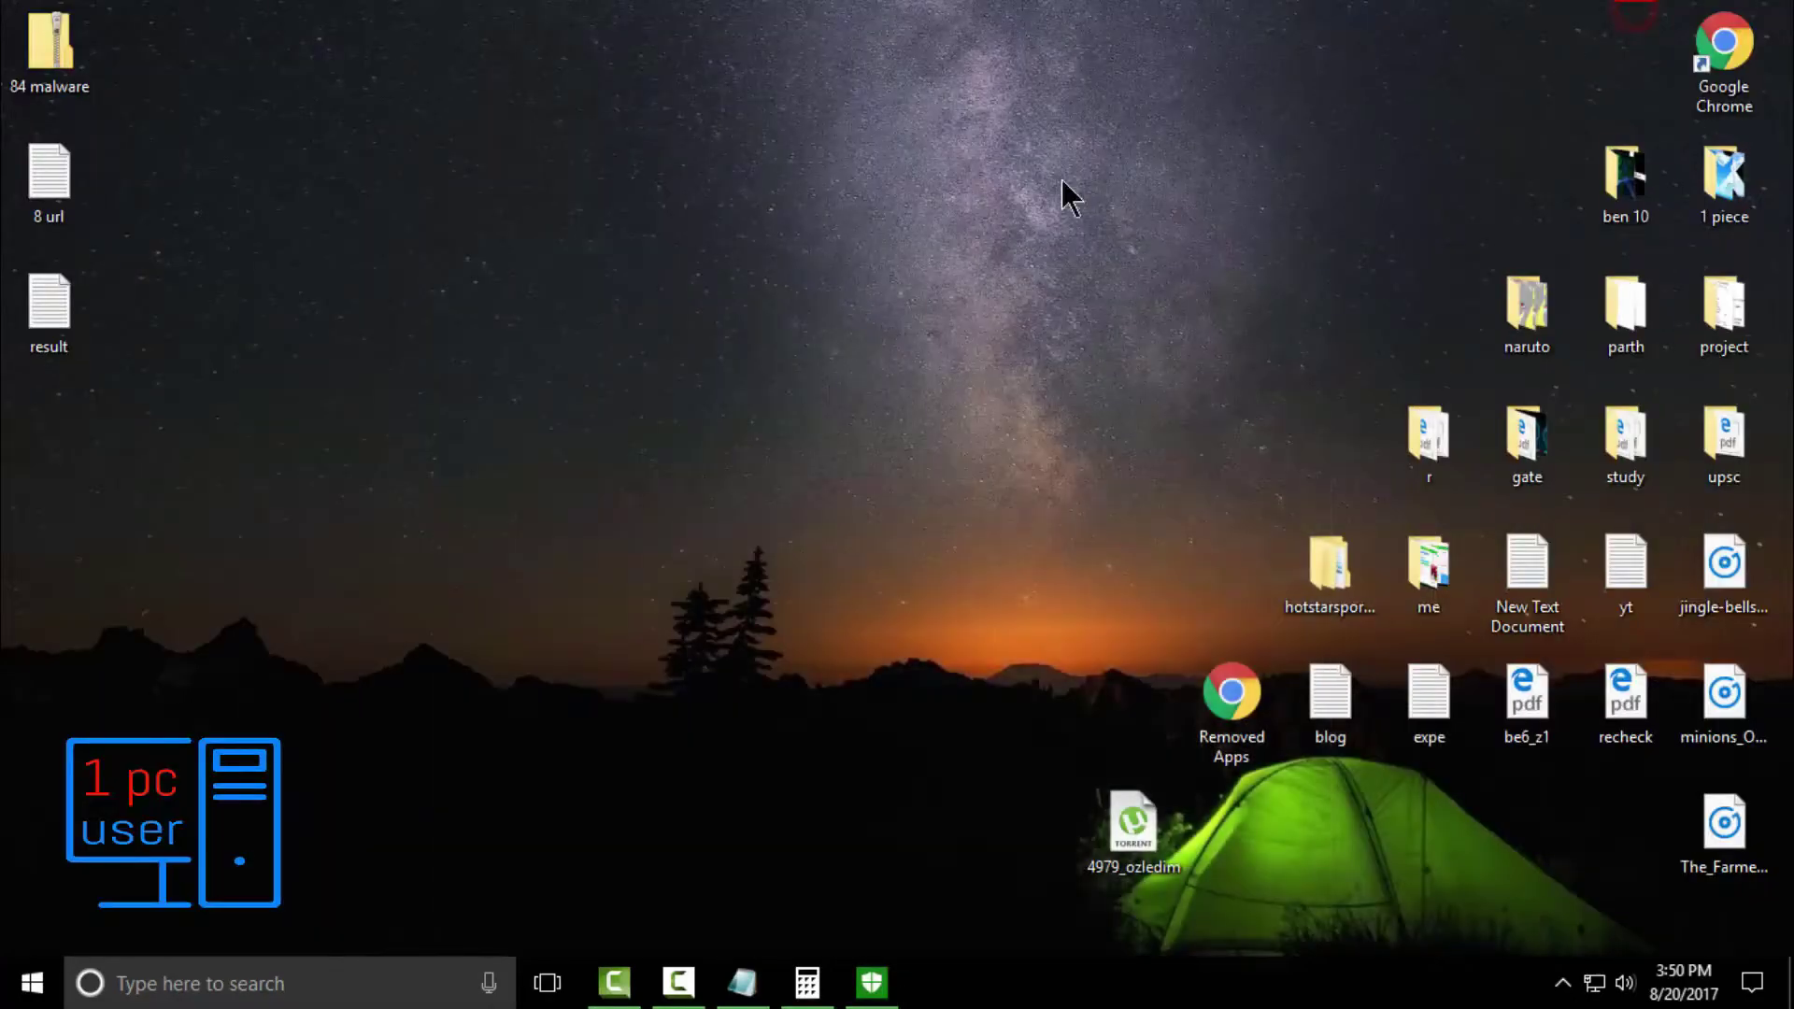
pyautogui.rightClick(54, 60)
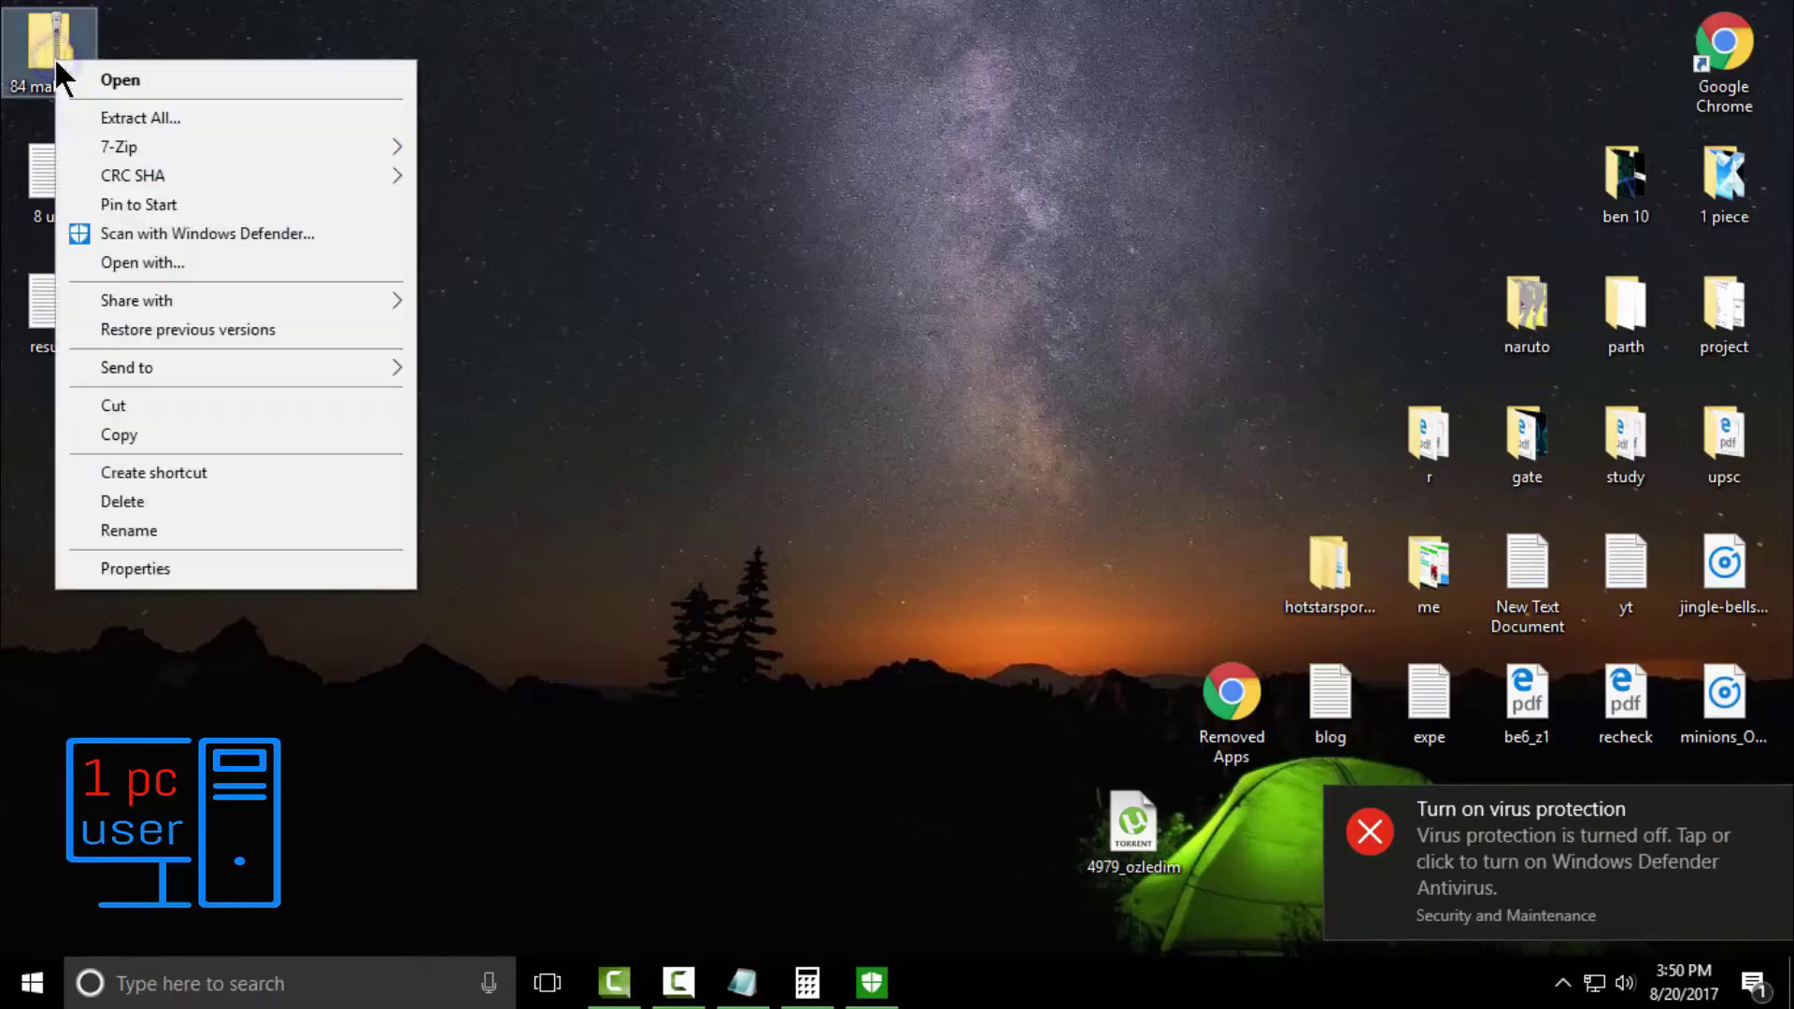
pyautogui.moveTo(120, 146)
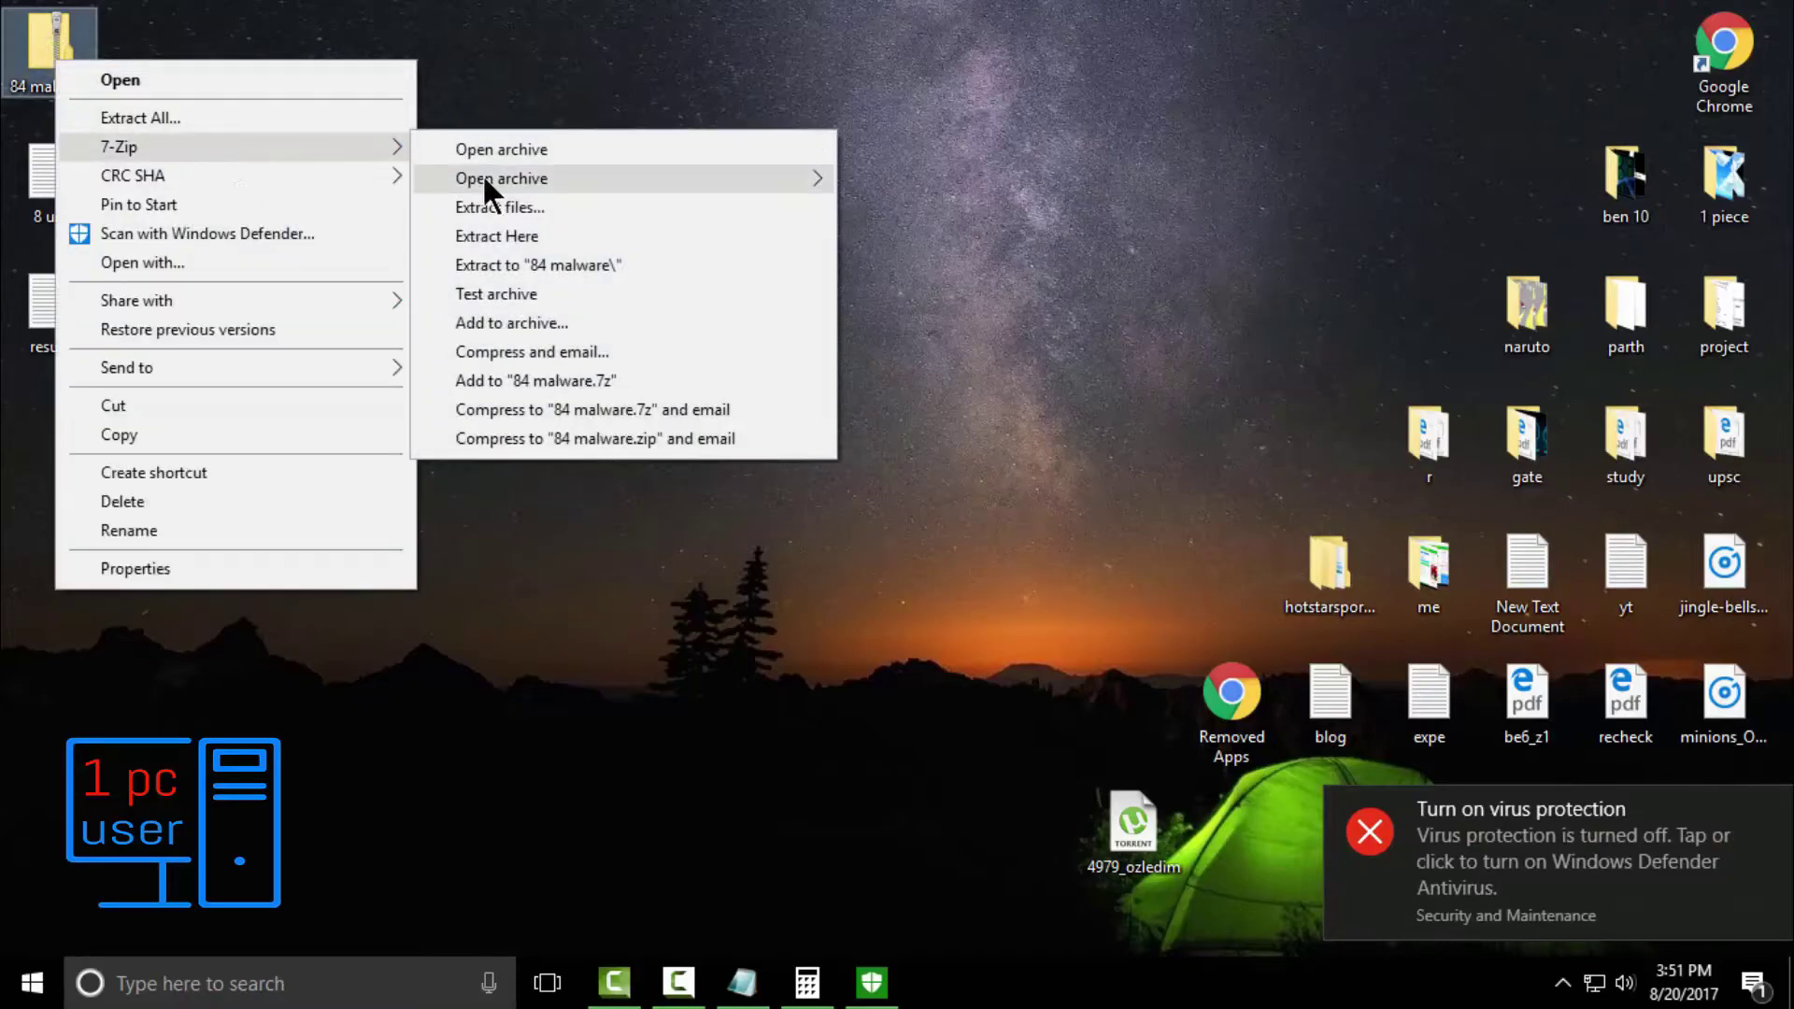
pyautogui.click(535, 238)
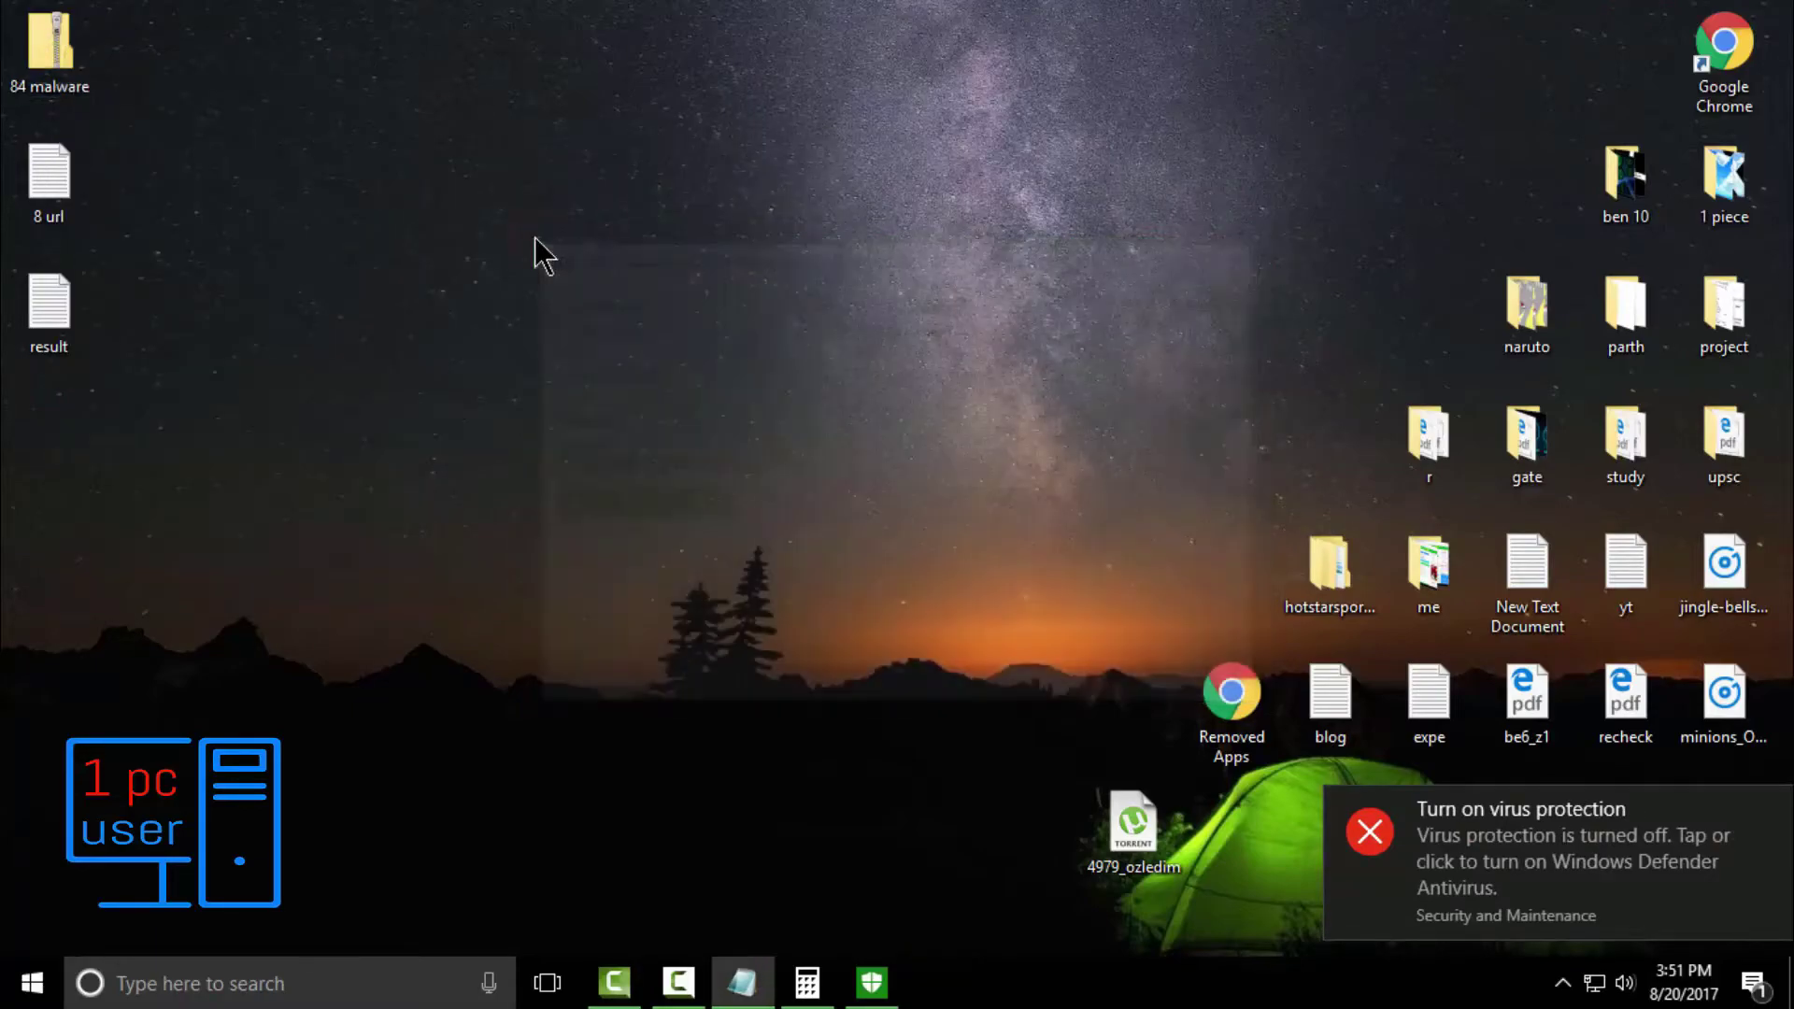
pyautogui.doubleClick(50, 447)
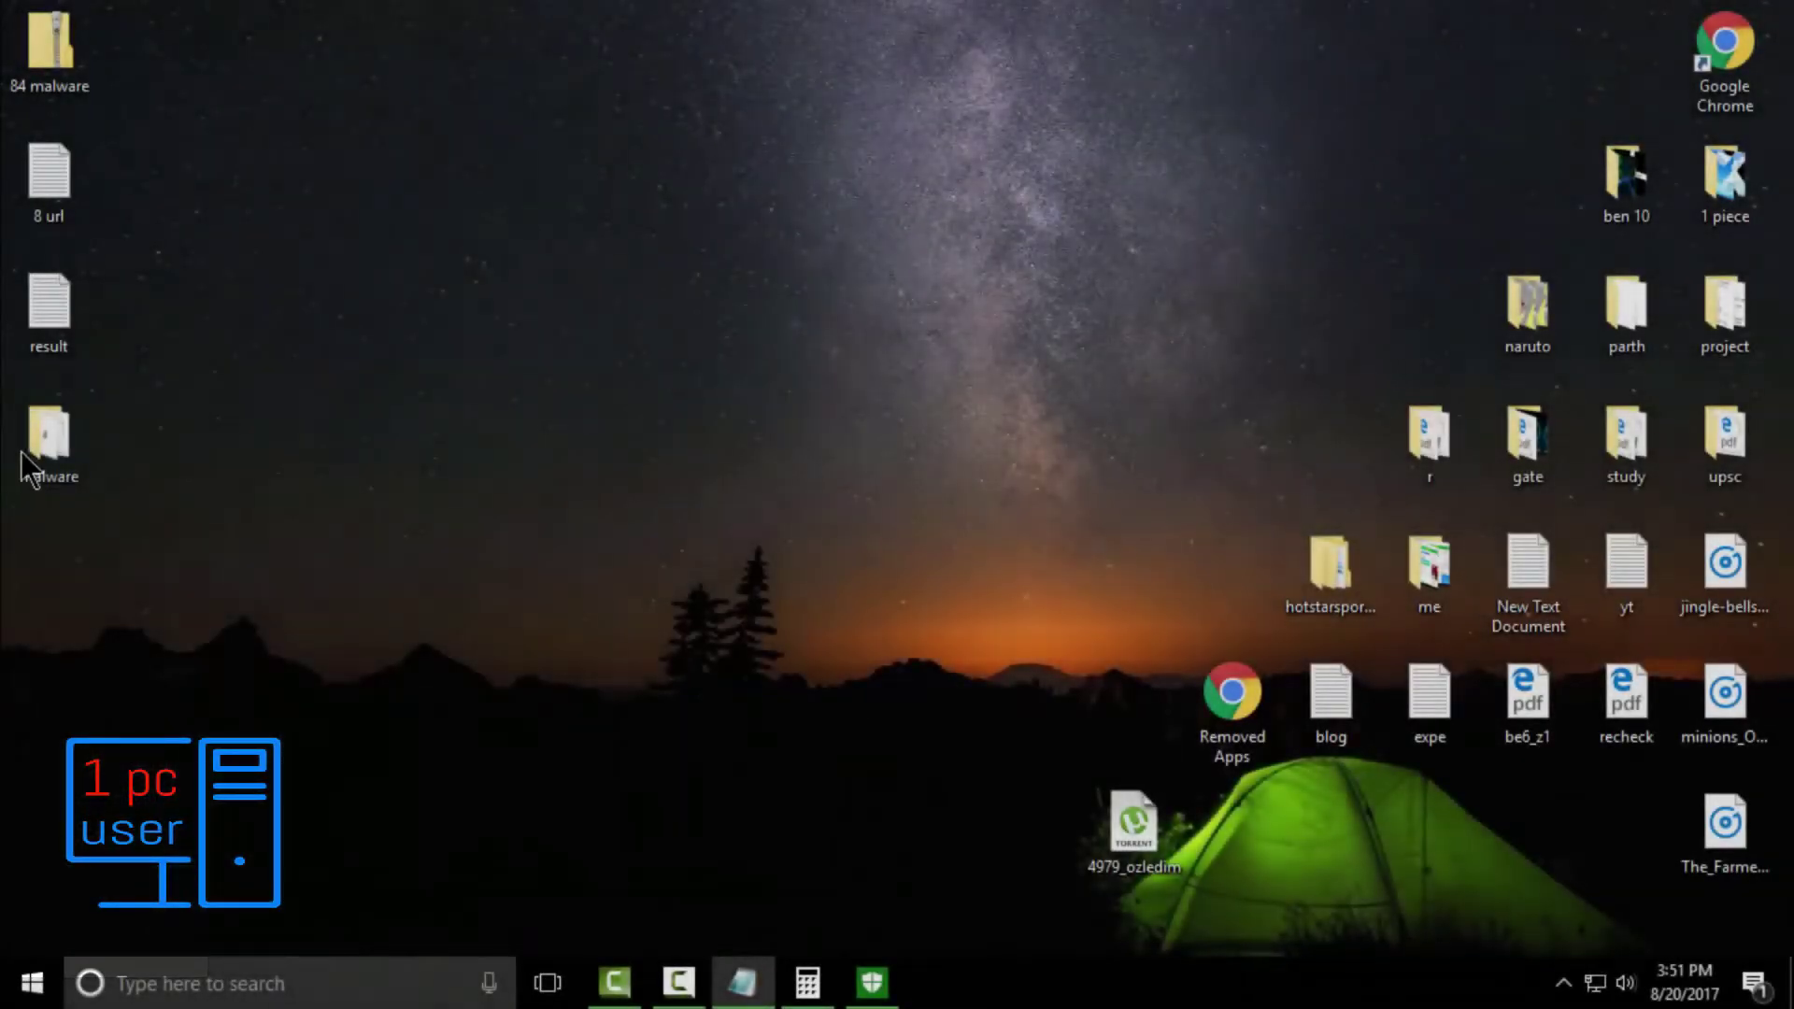
# Scan the malware folder with Defender, finding 35 threats in 394 files, and compute the score in Calculator
pyautogui.rightClick(37, 436)
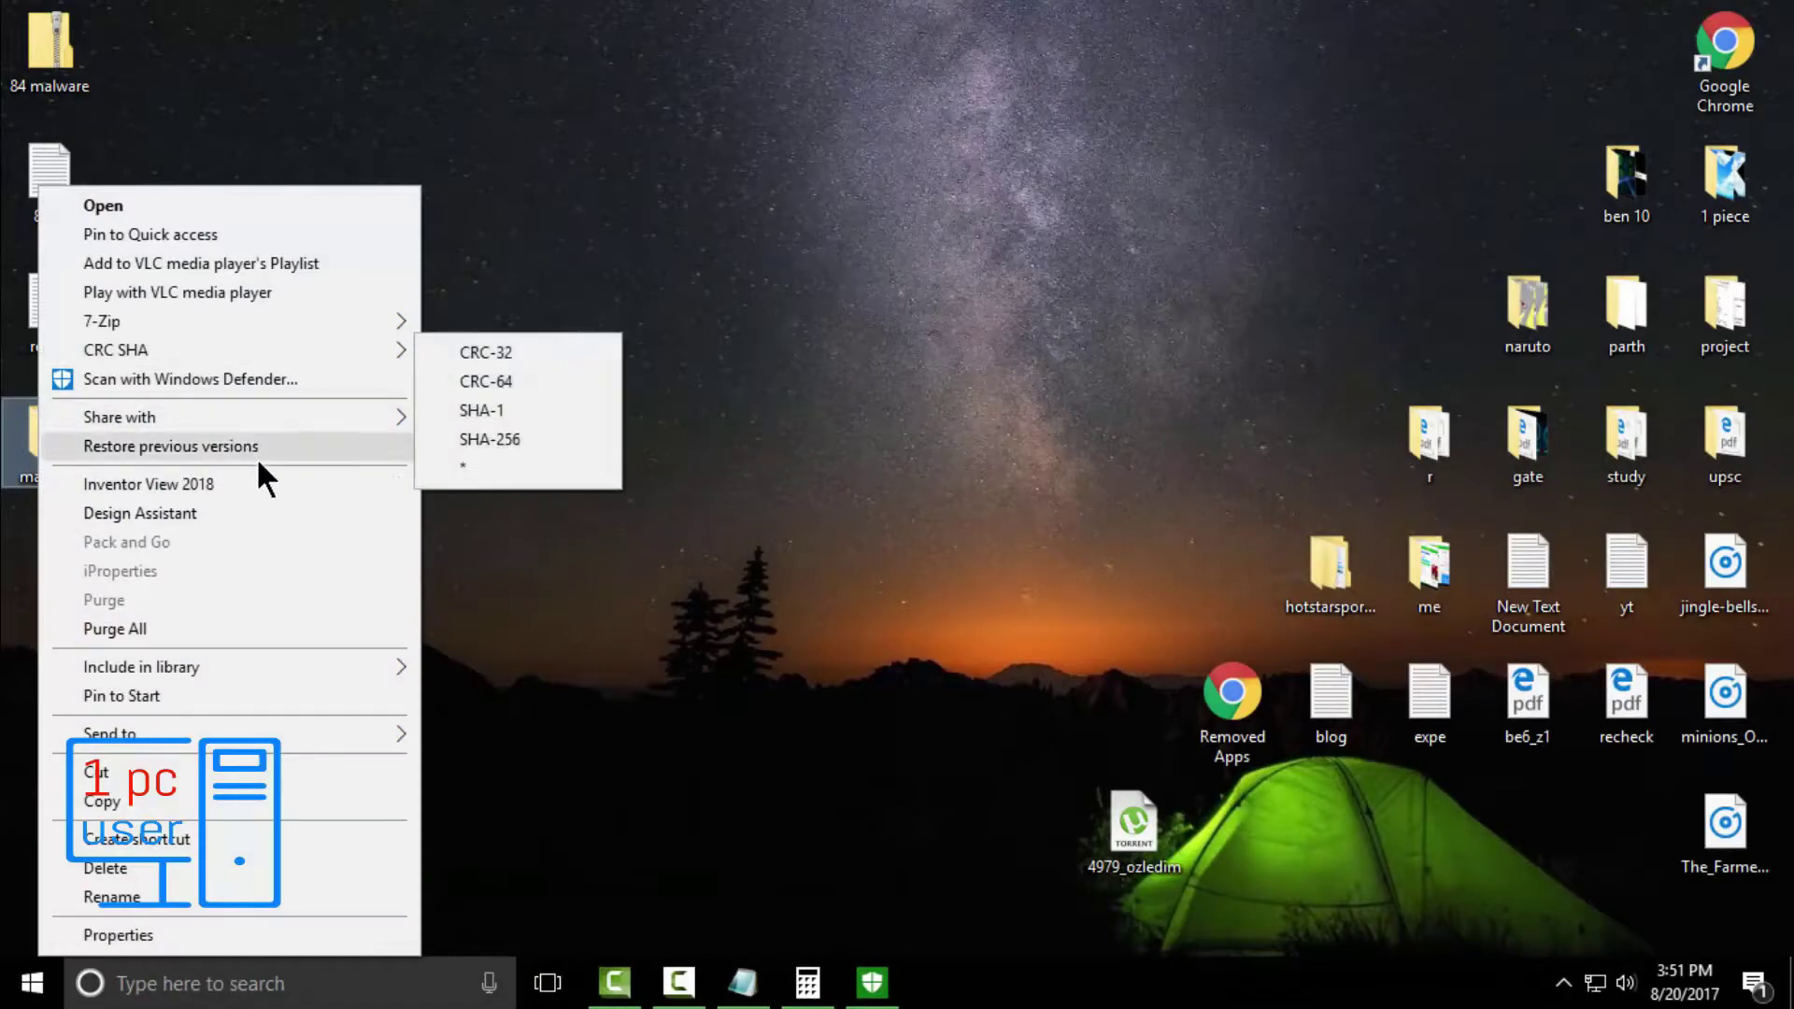
pyautogui.click(227, 377)
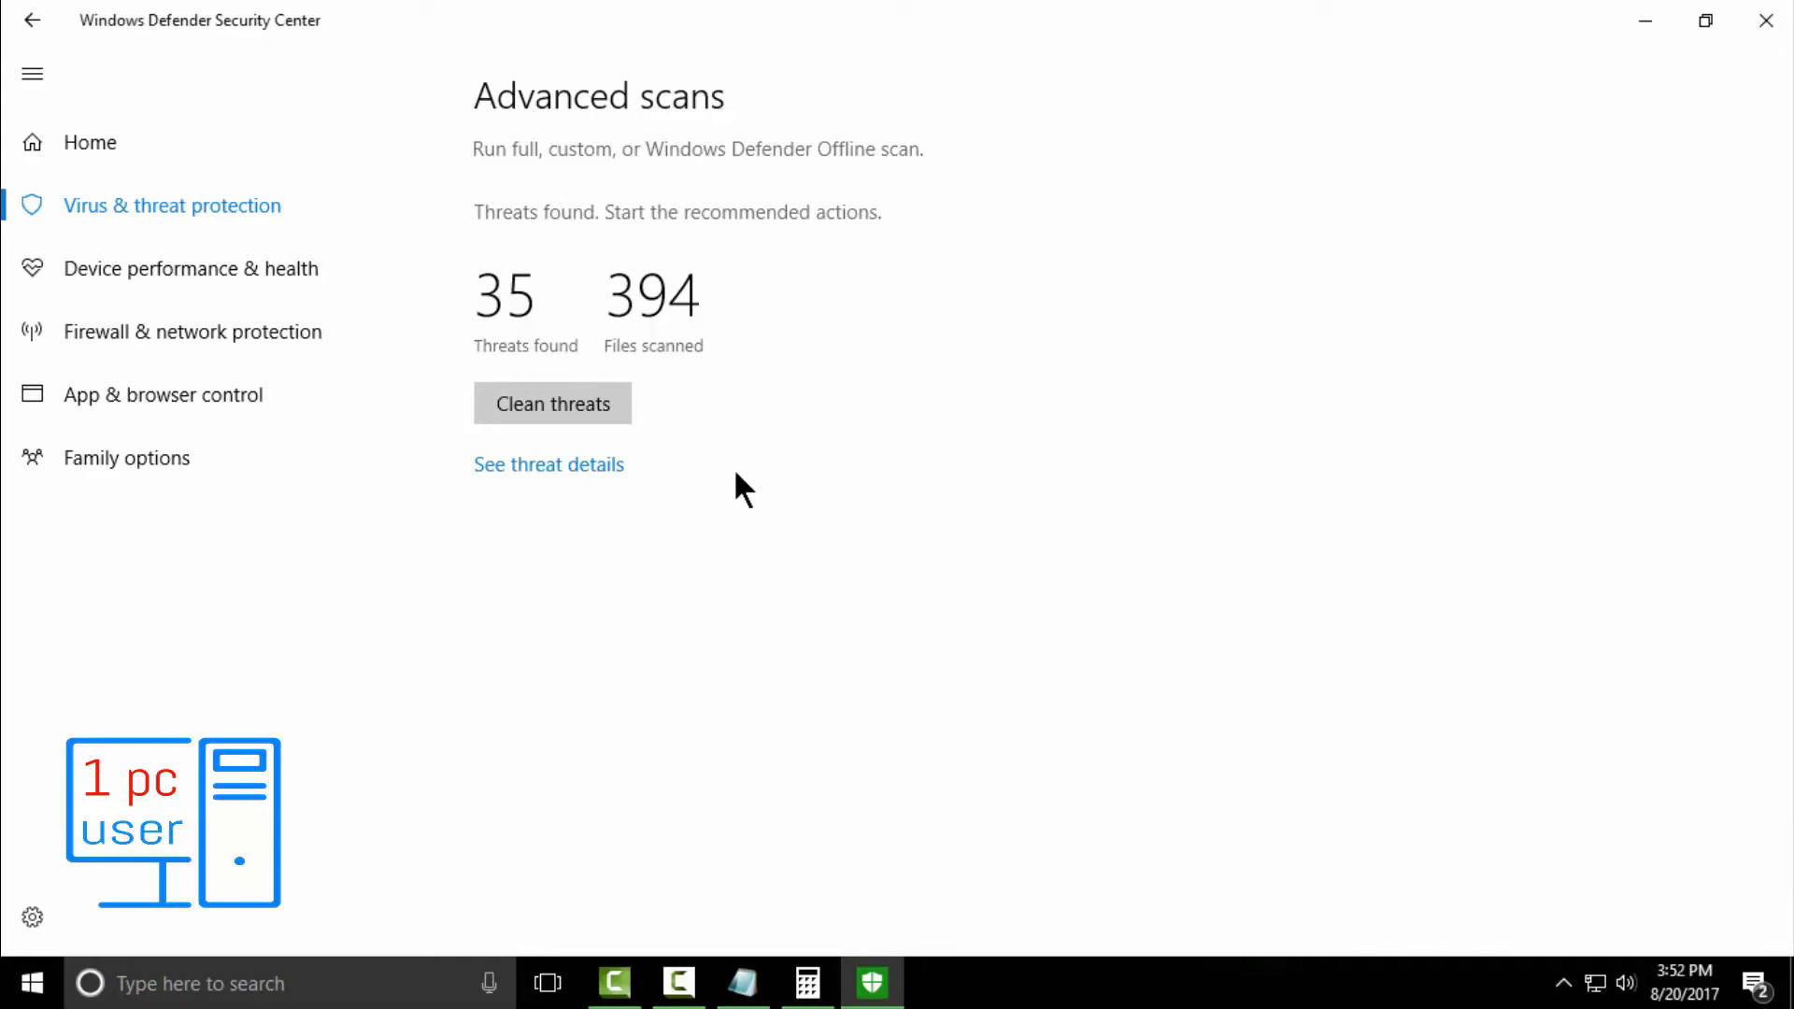
pyautogui.click(1642, 37)
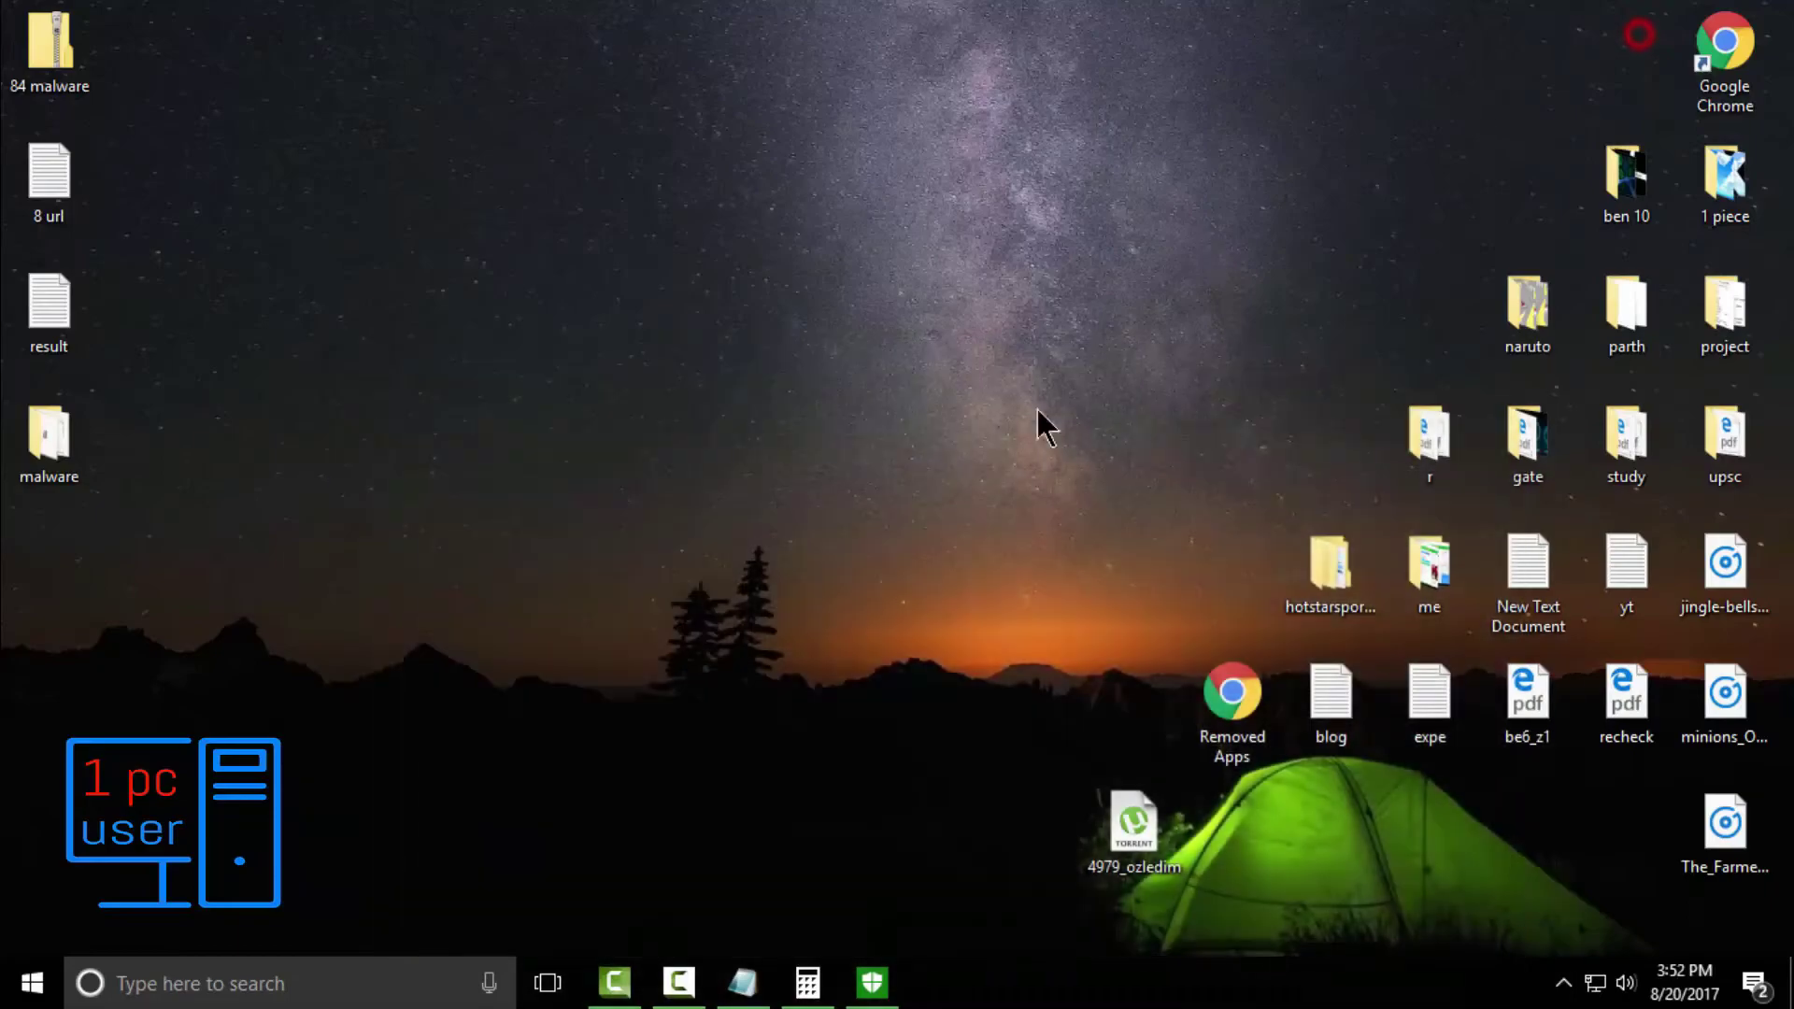
pyautogui.click(802, 977)
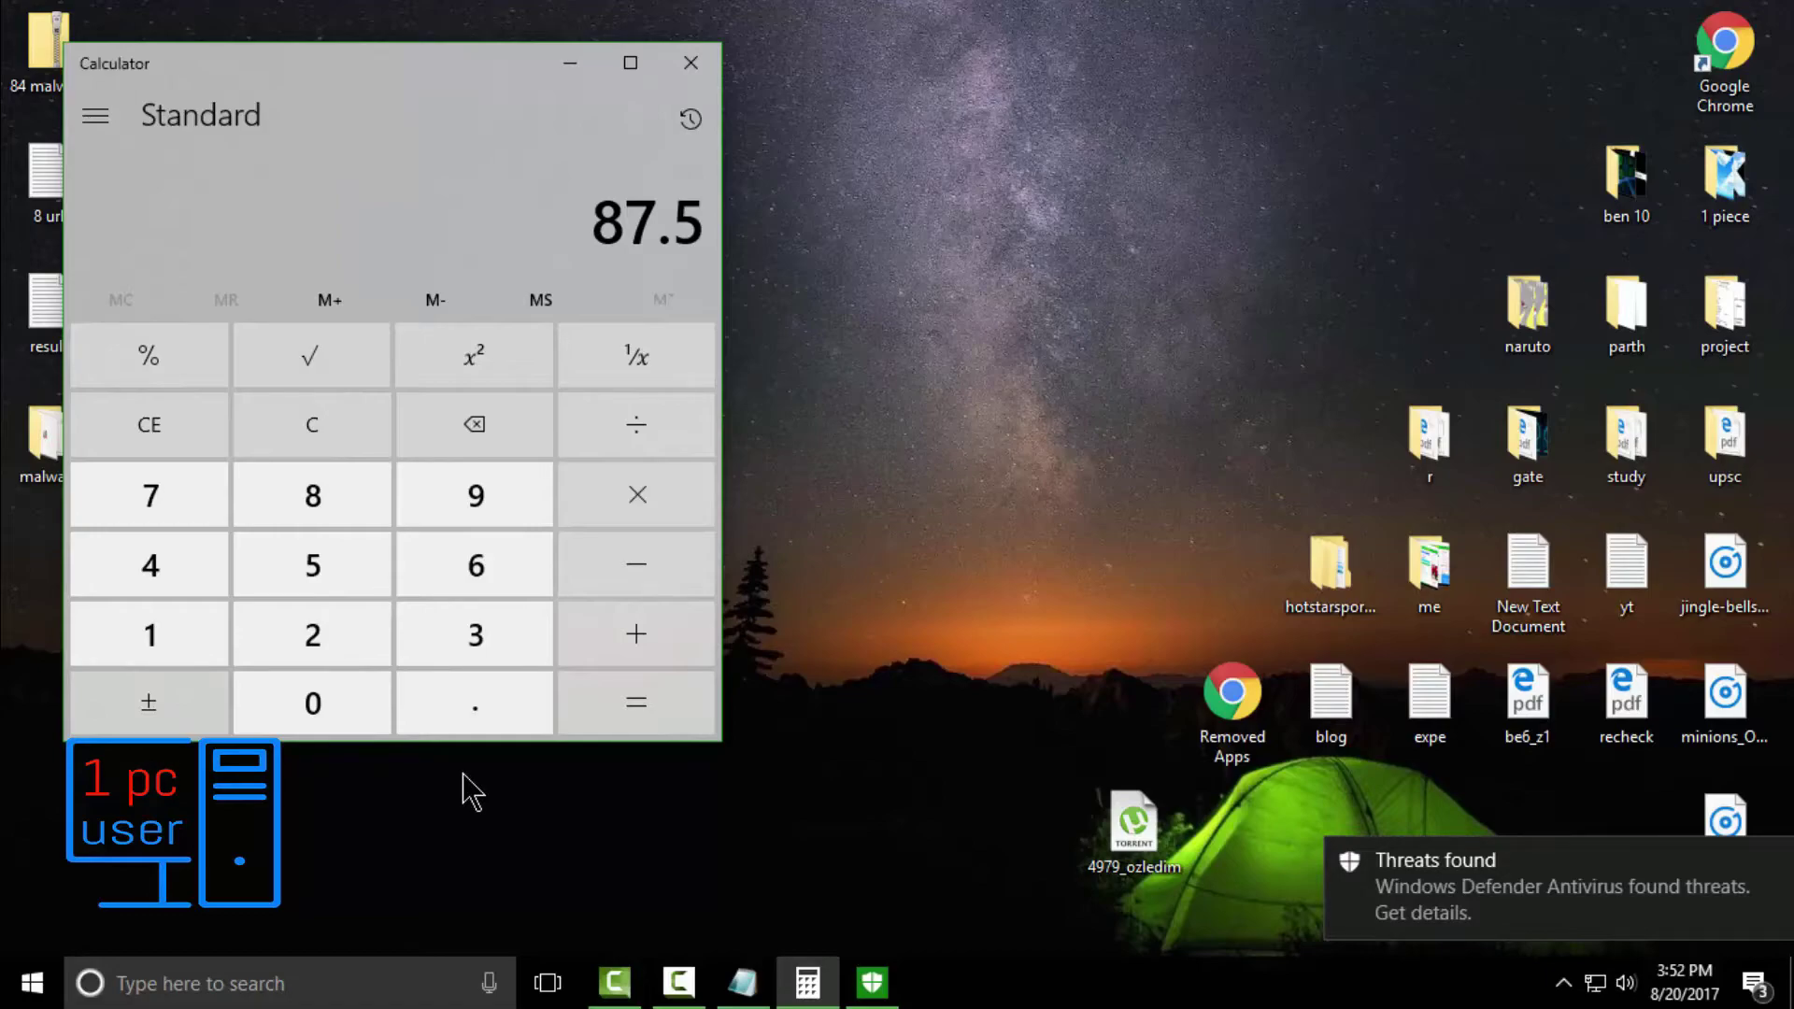
pyautogui.moveTo(1542, 888)
pyautogui.click(868, 996)
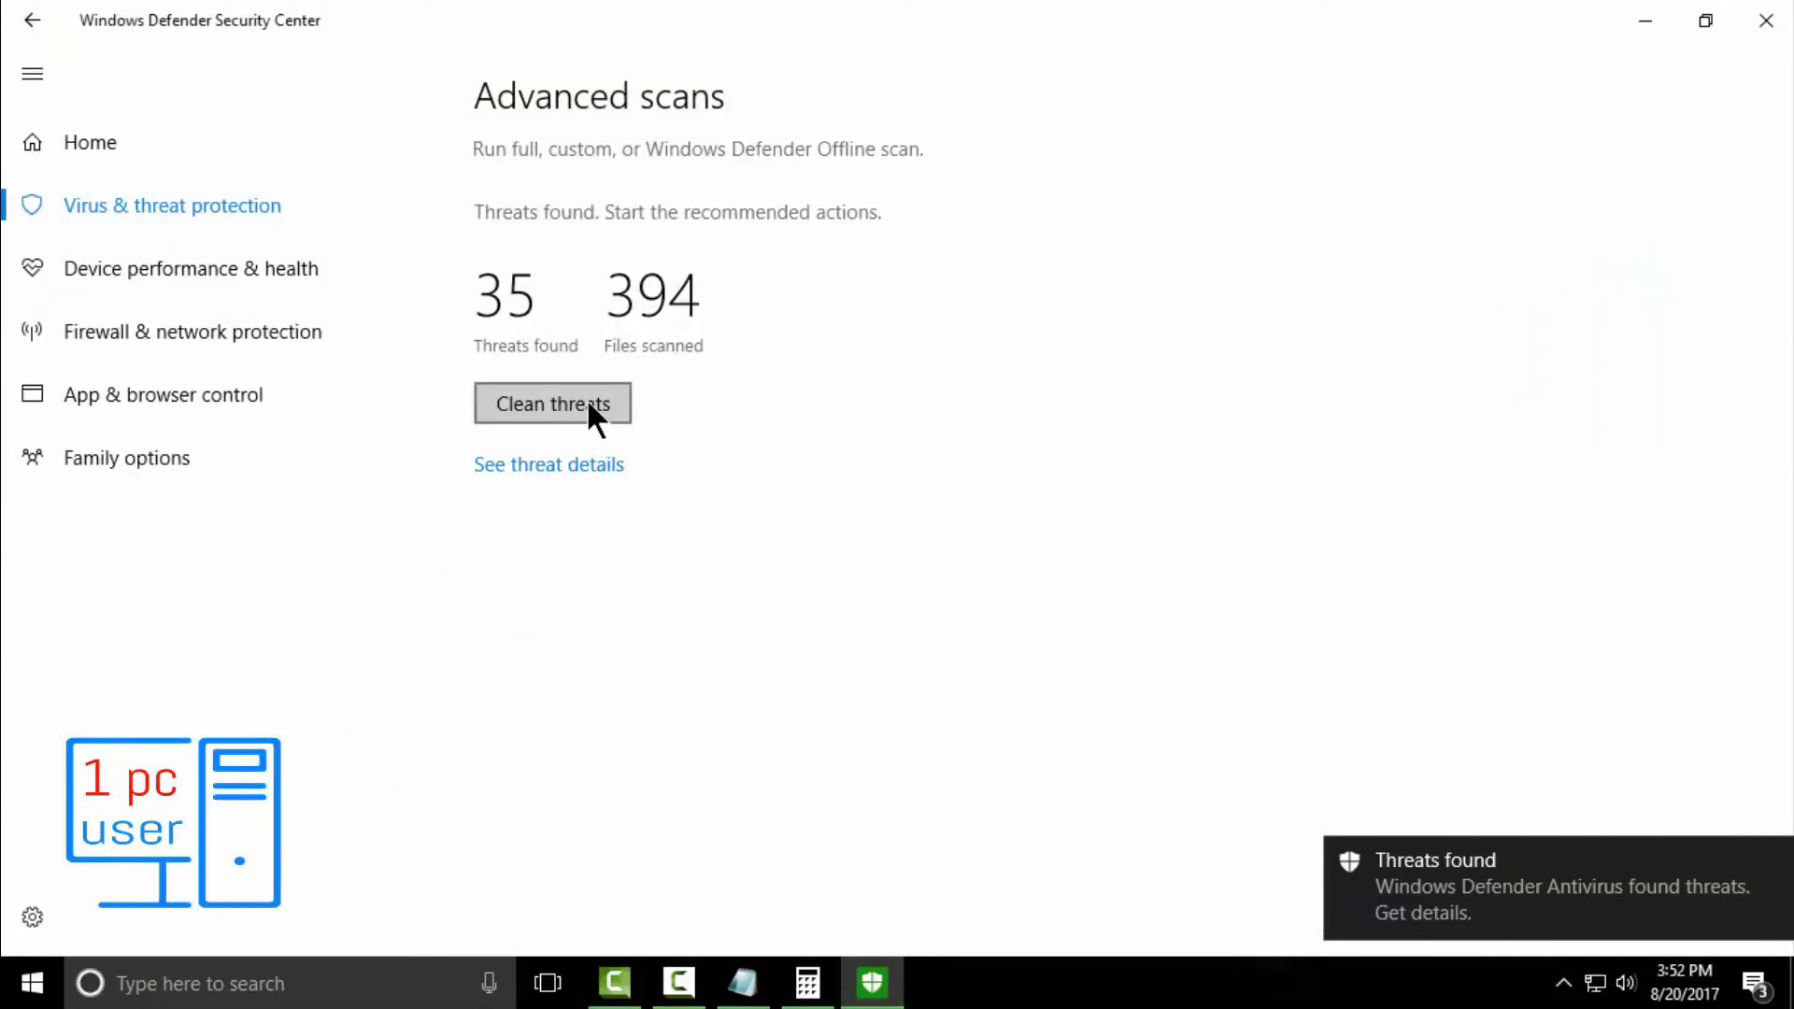
# Clean the 35 threats and delete the Locky and remaining quarantined threats
pyautogui.click(592, 411)
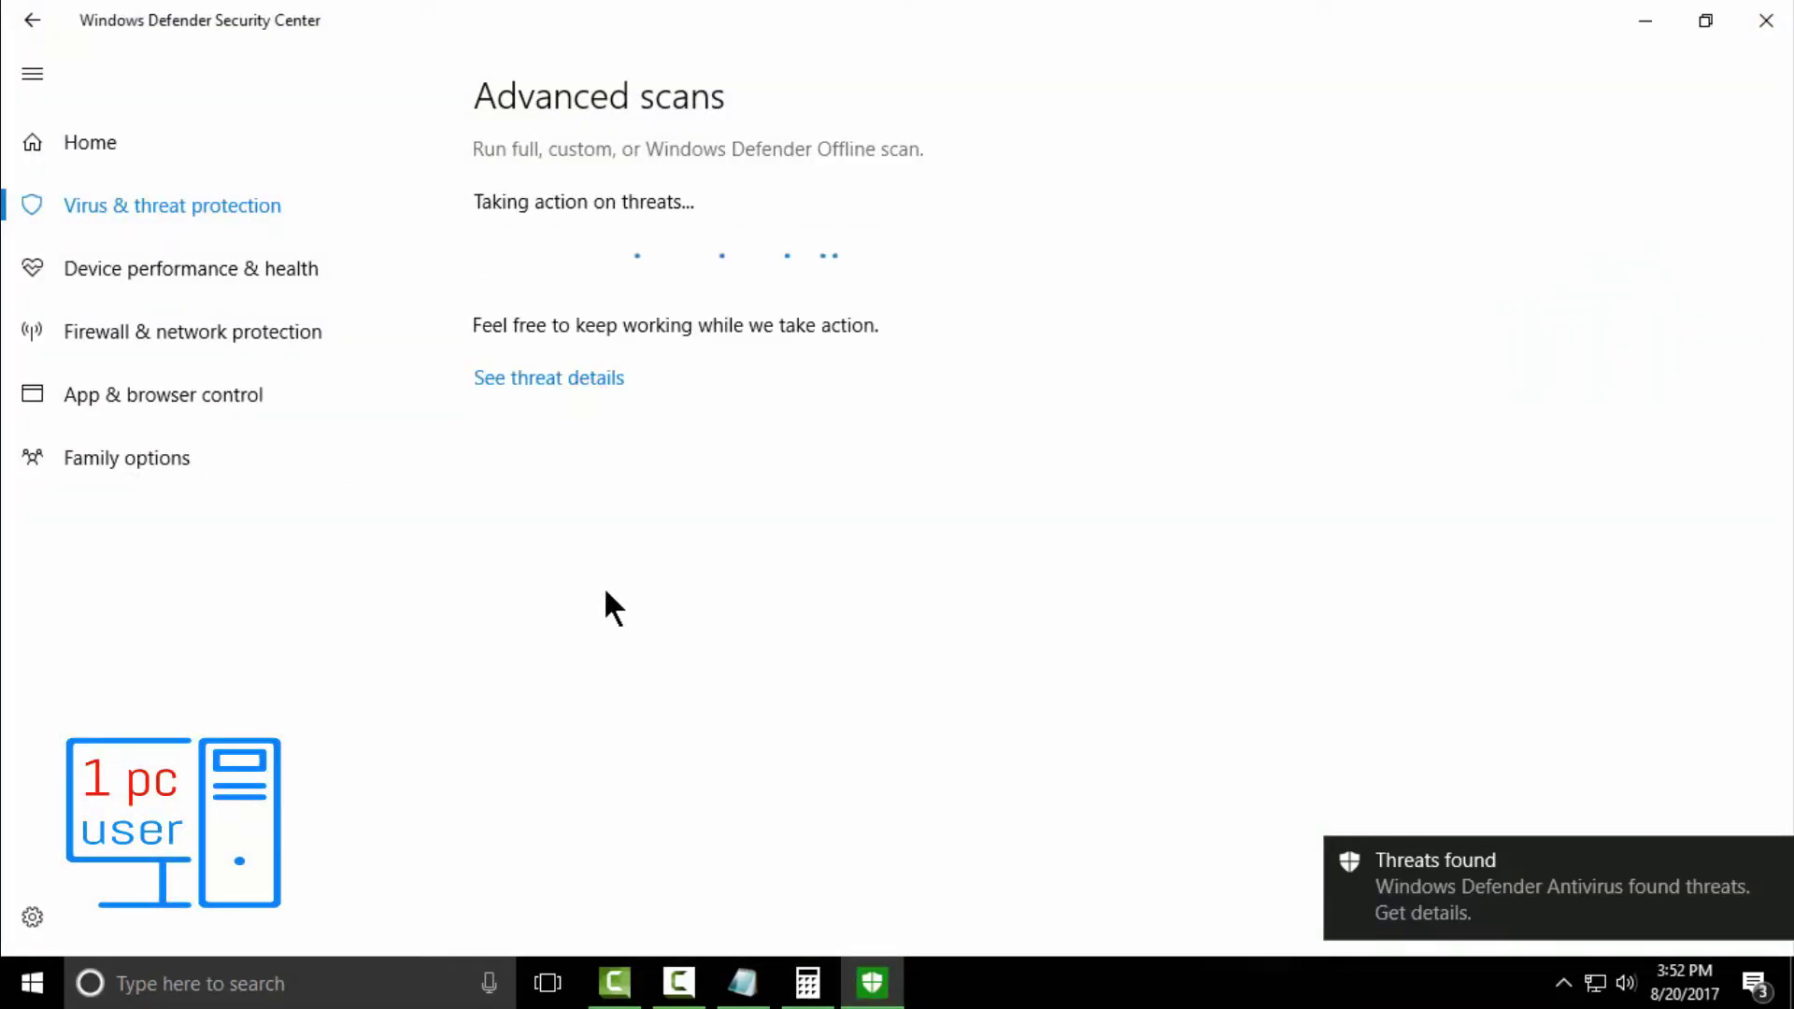
pyautogui.click(585, 380)
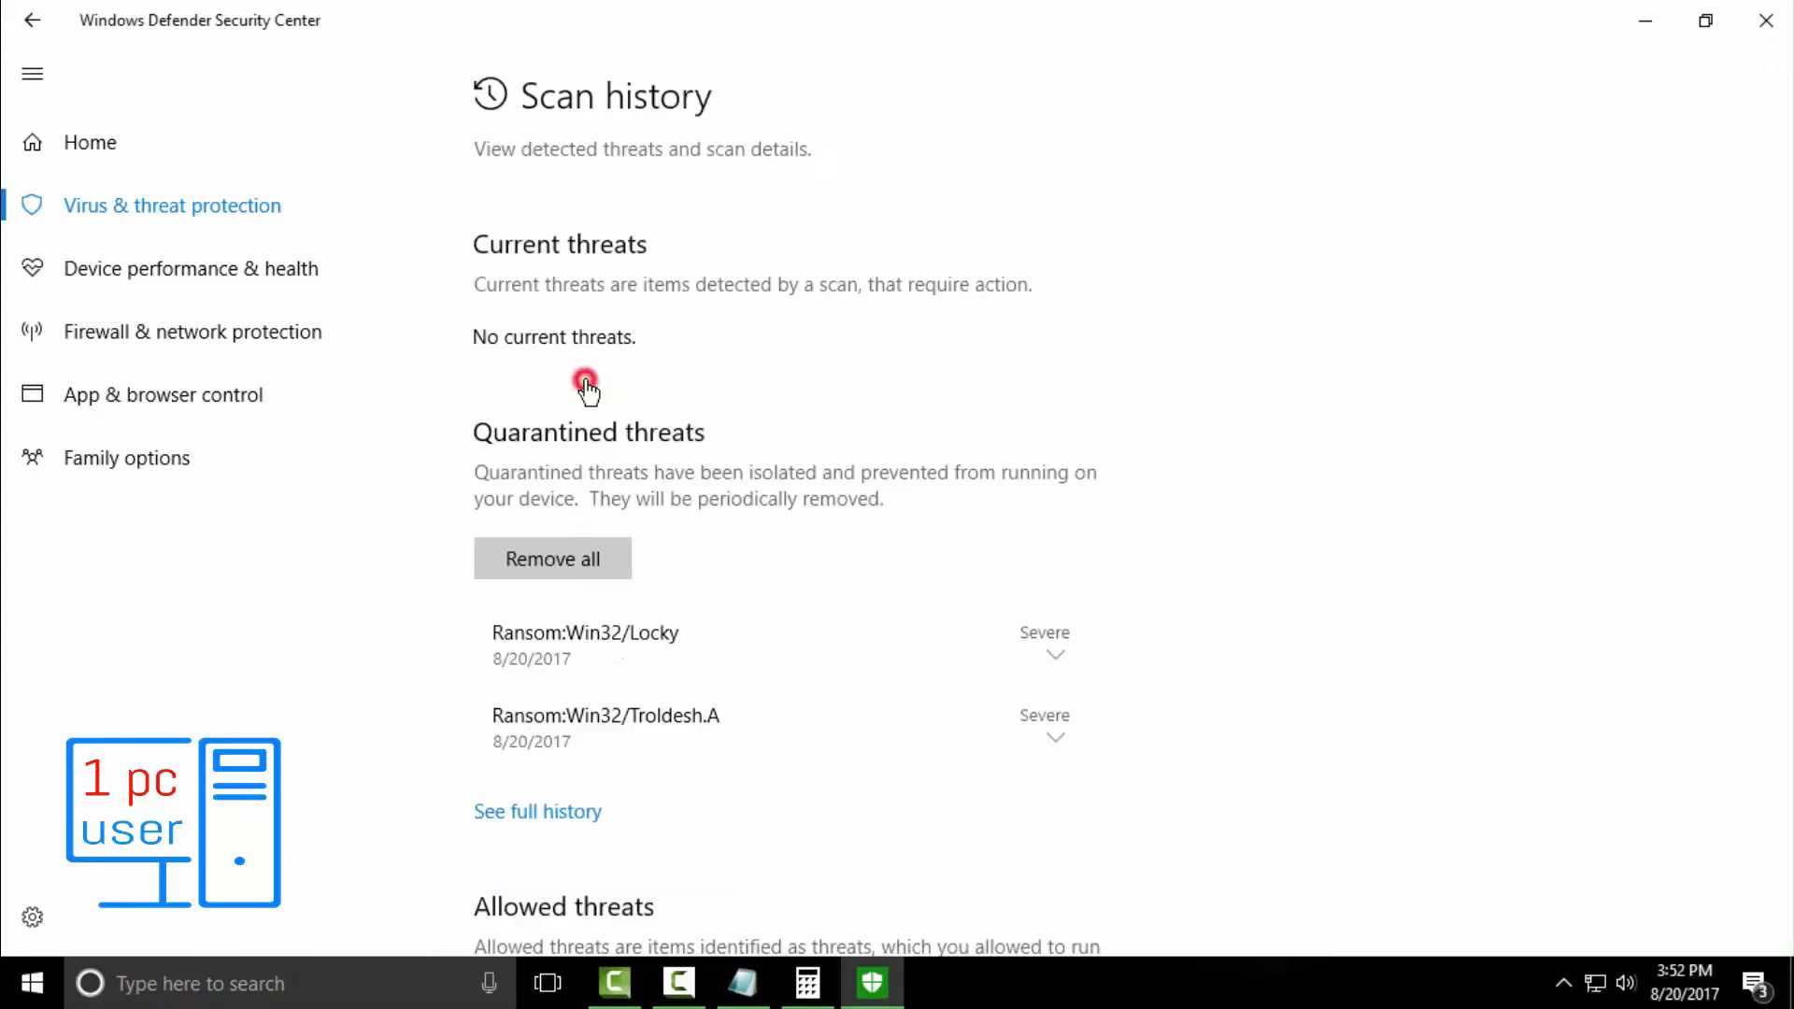
pyautogui.click(1056, 636)
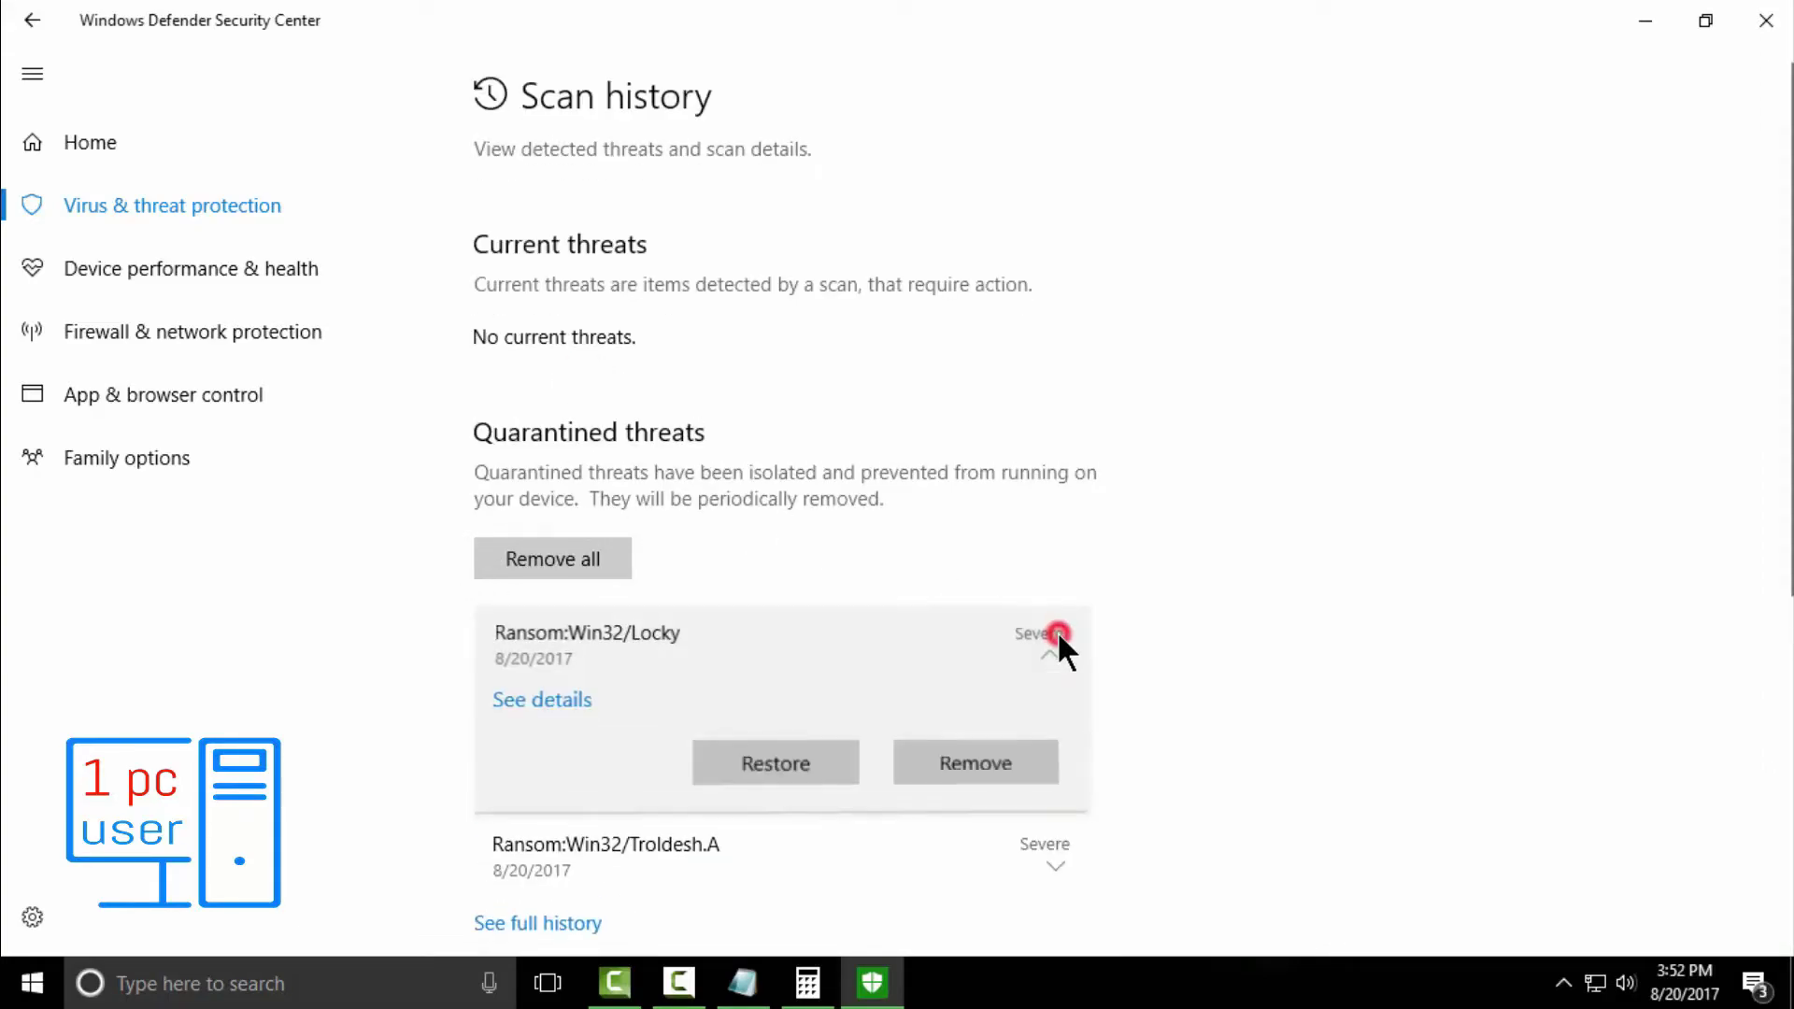
pyautogui.click(997, 765)
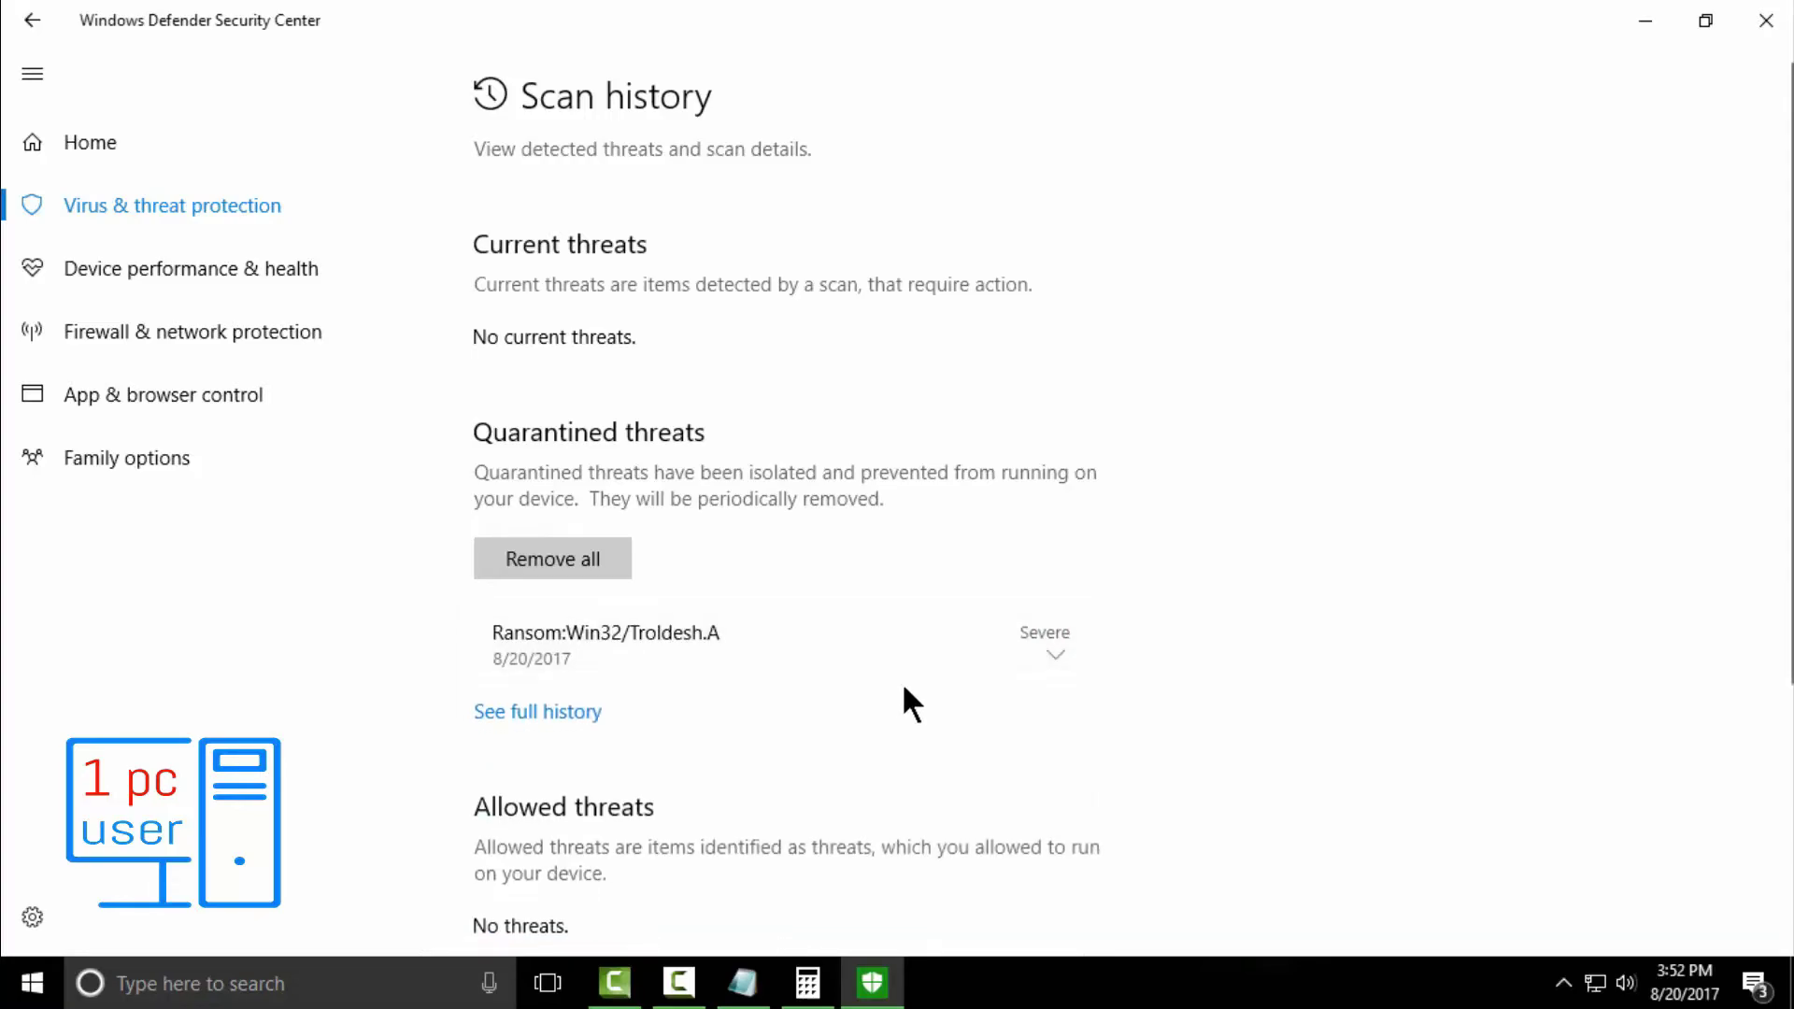
pyautogui.scroll(-2, 1041, 639)
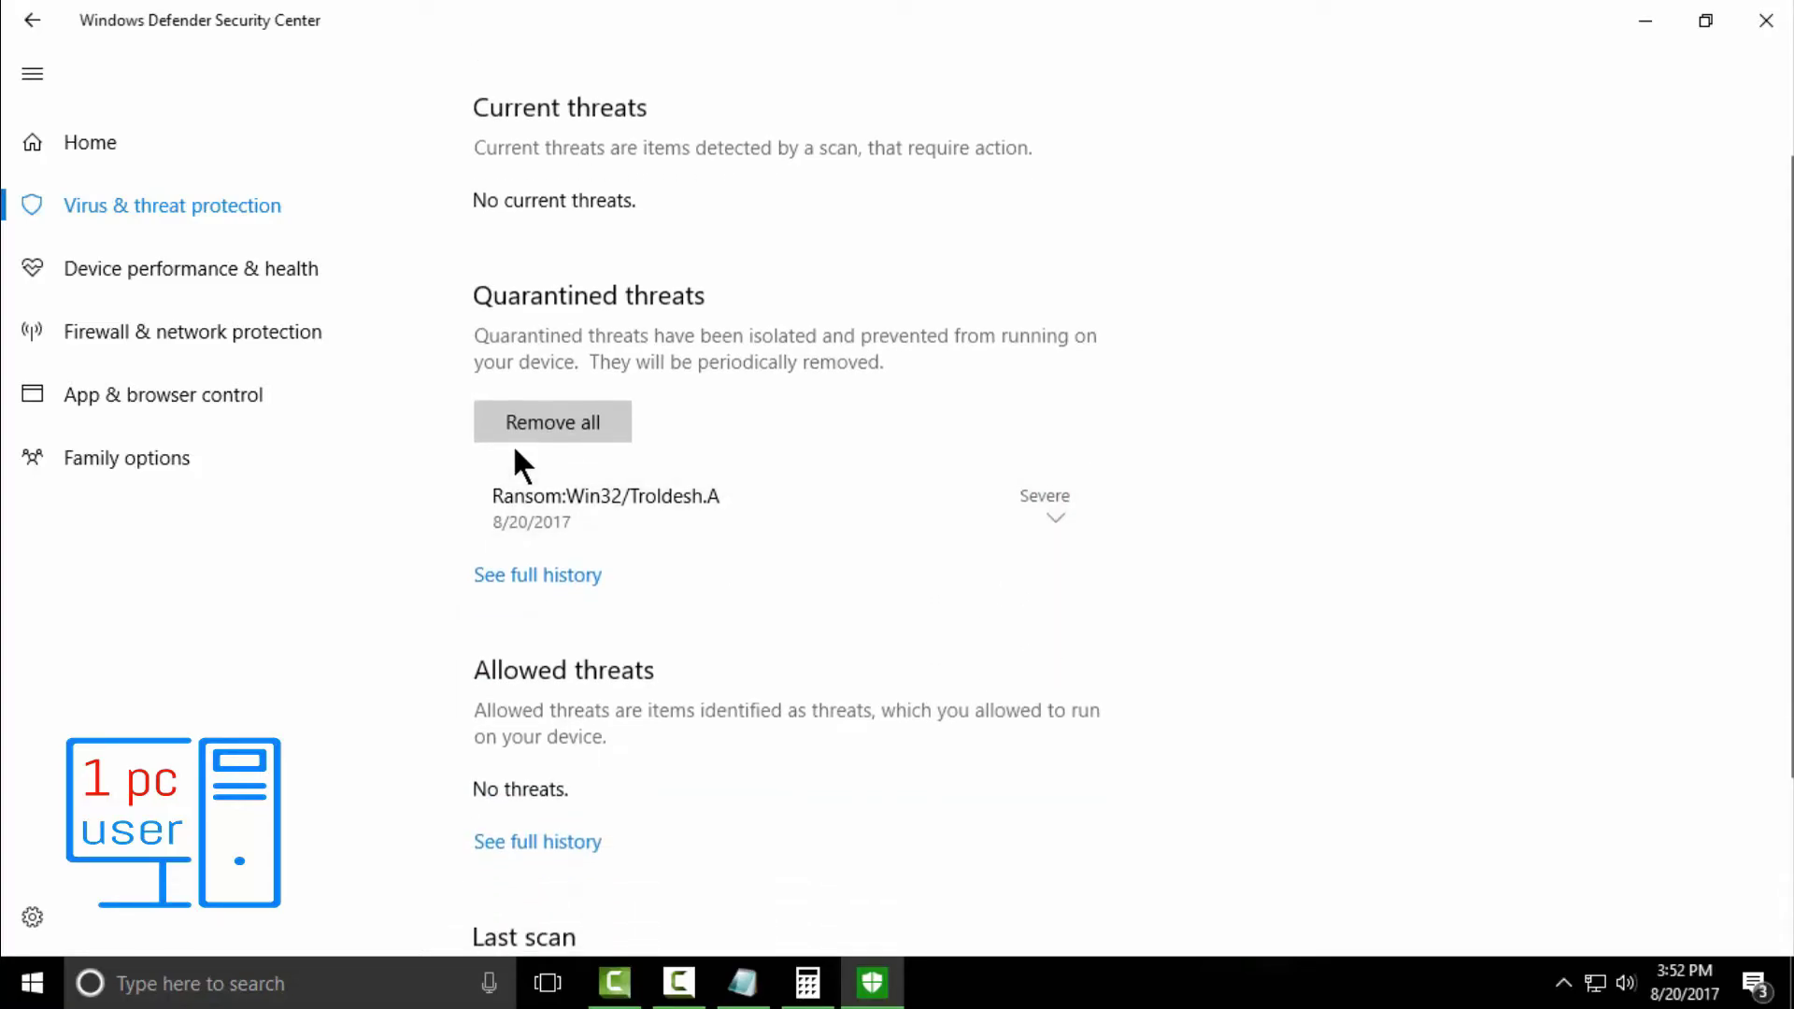
pyautogui.click(520, 434)
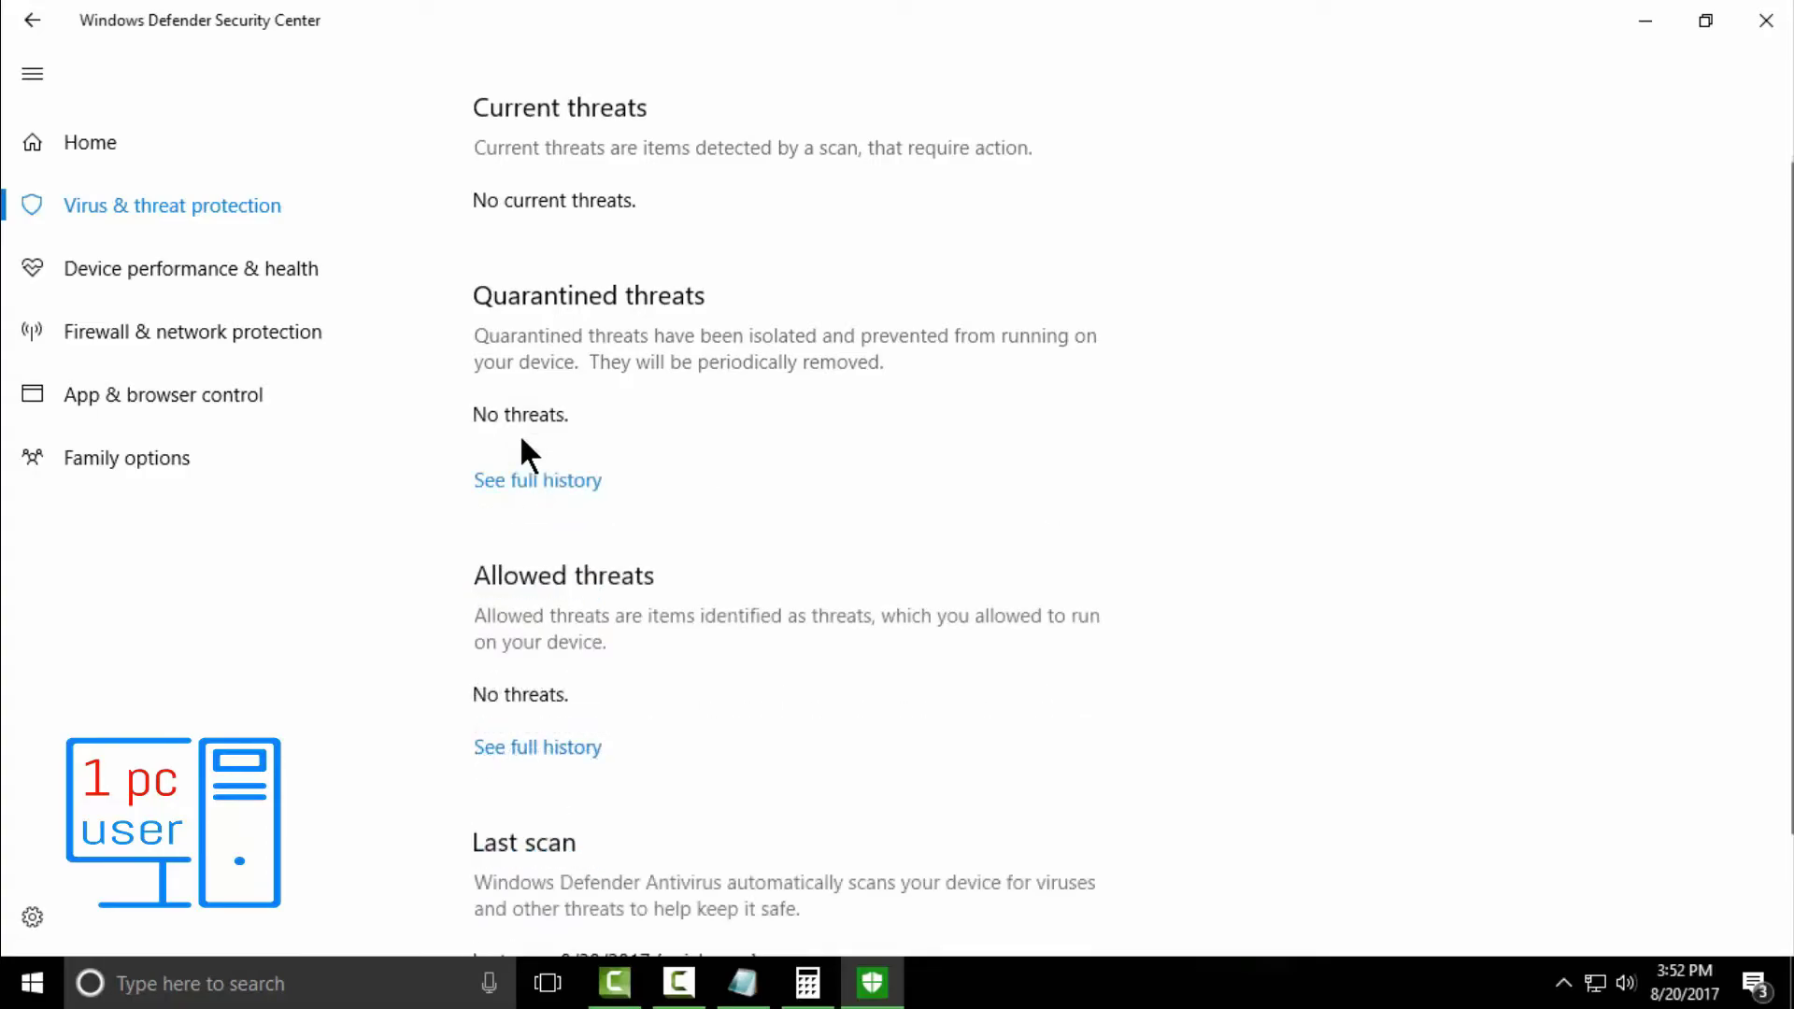
# Scroll through scan history to confirm no current, quarantined or allowed threats remain
pyautogui.scroll(-1, 789, 513)
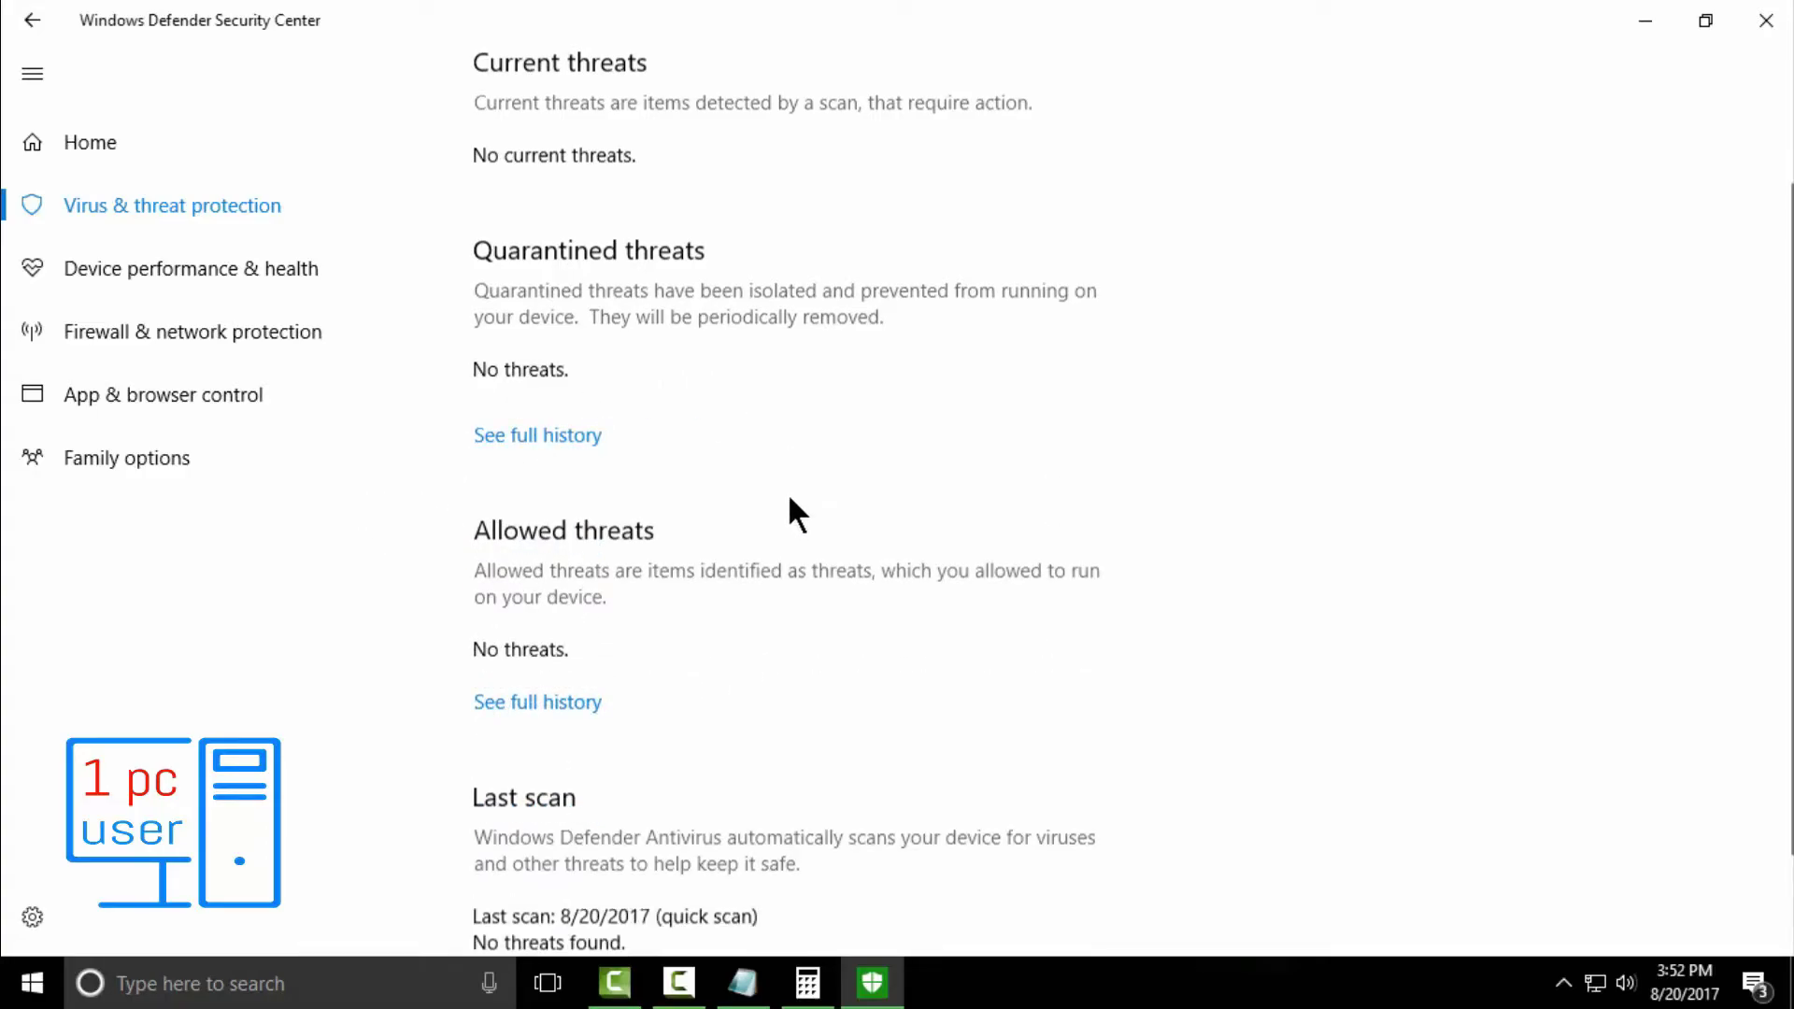
pyautogui.scroll(-2, 789, 513)
pyautogui.scroll(4, 897, 472)
pyautogui.scroll(-4, 893, 452)
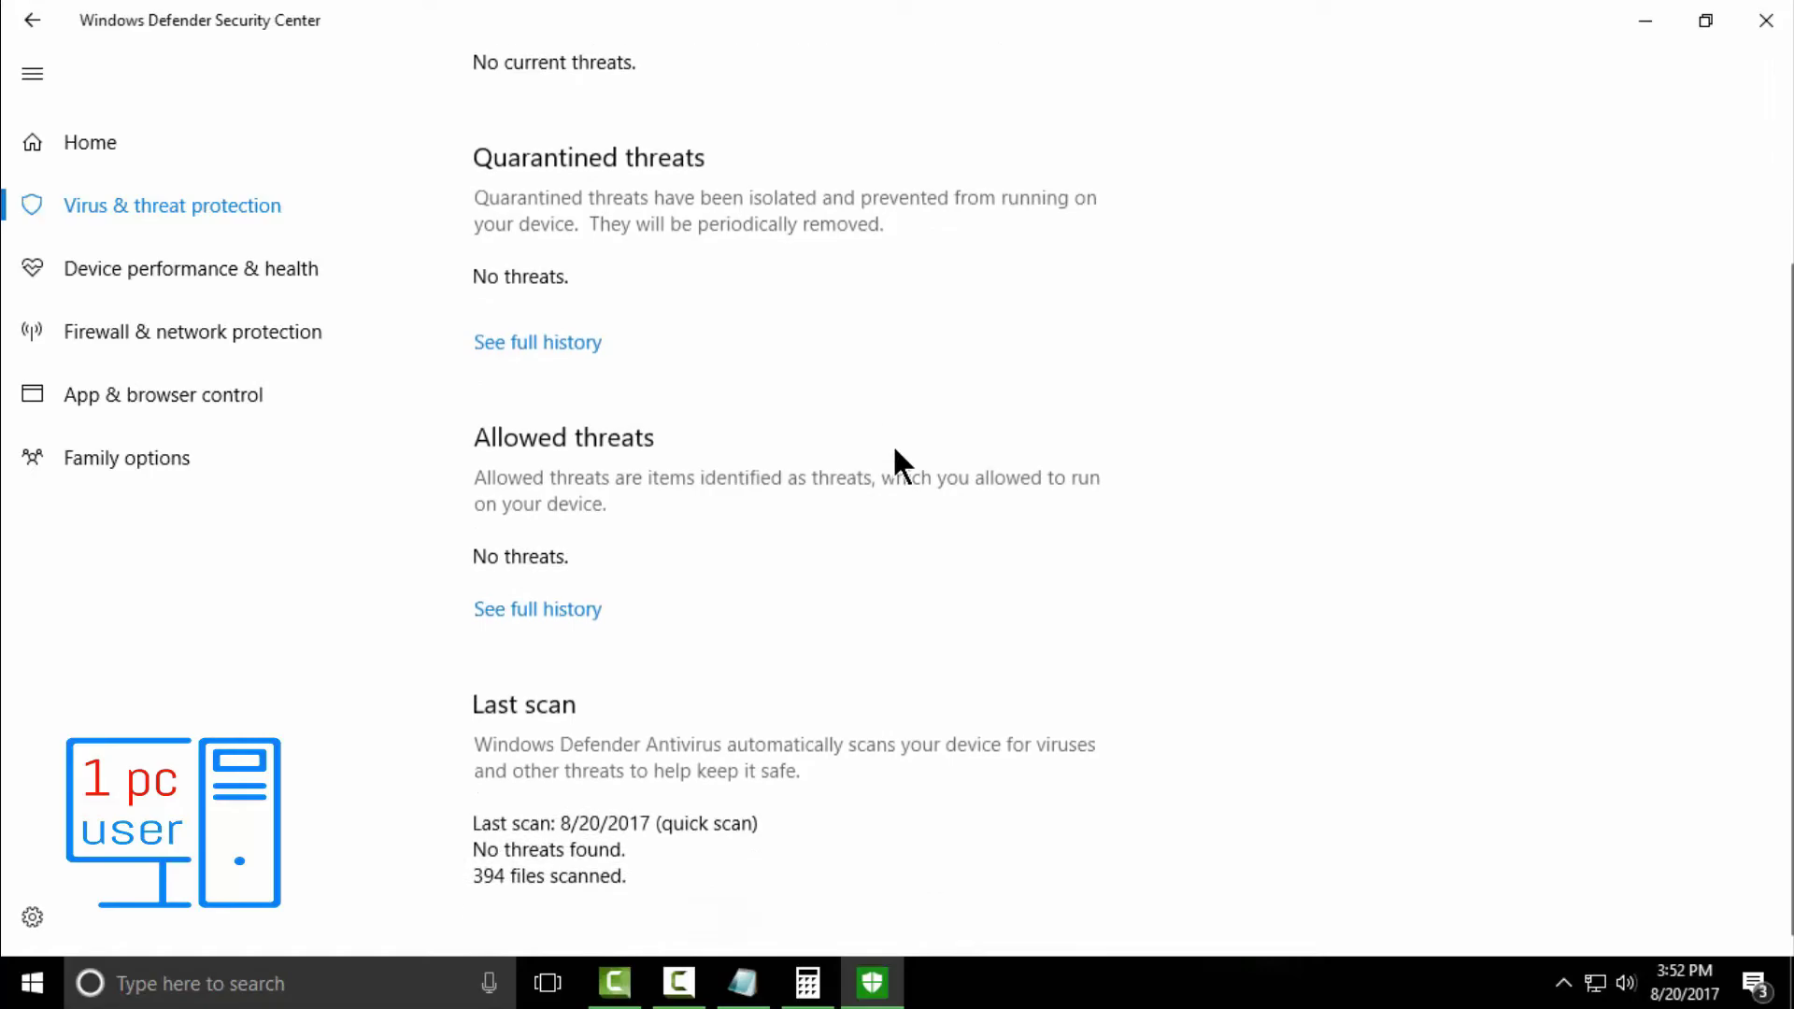
pyautogui.scroll(4, 893, 453)
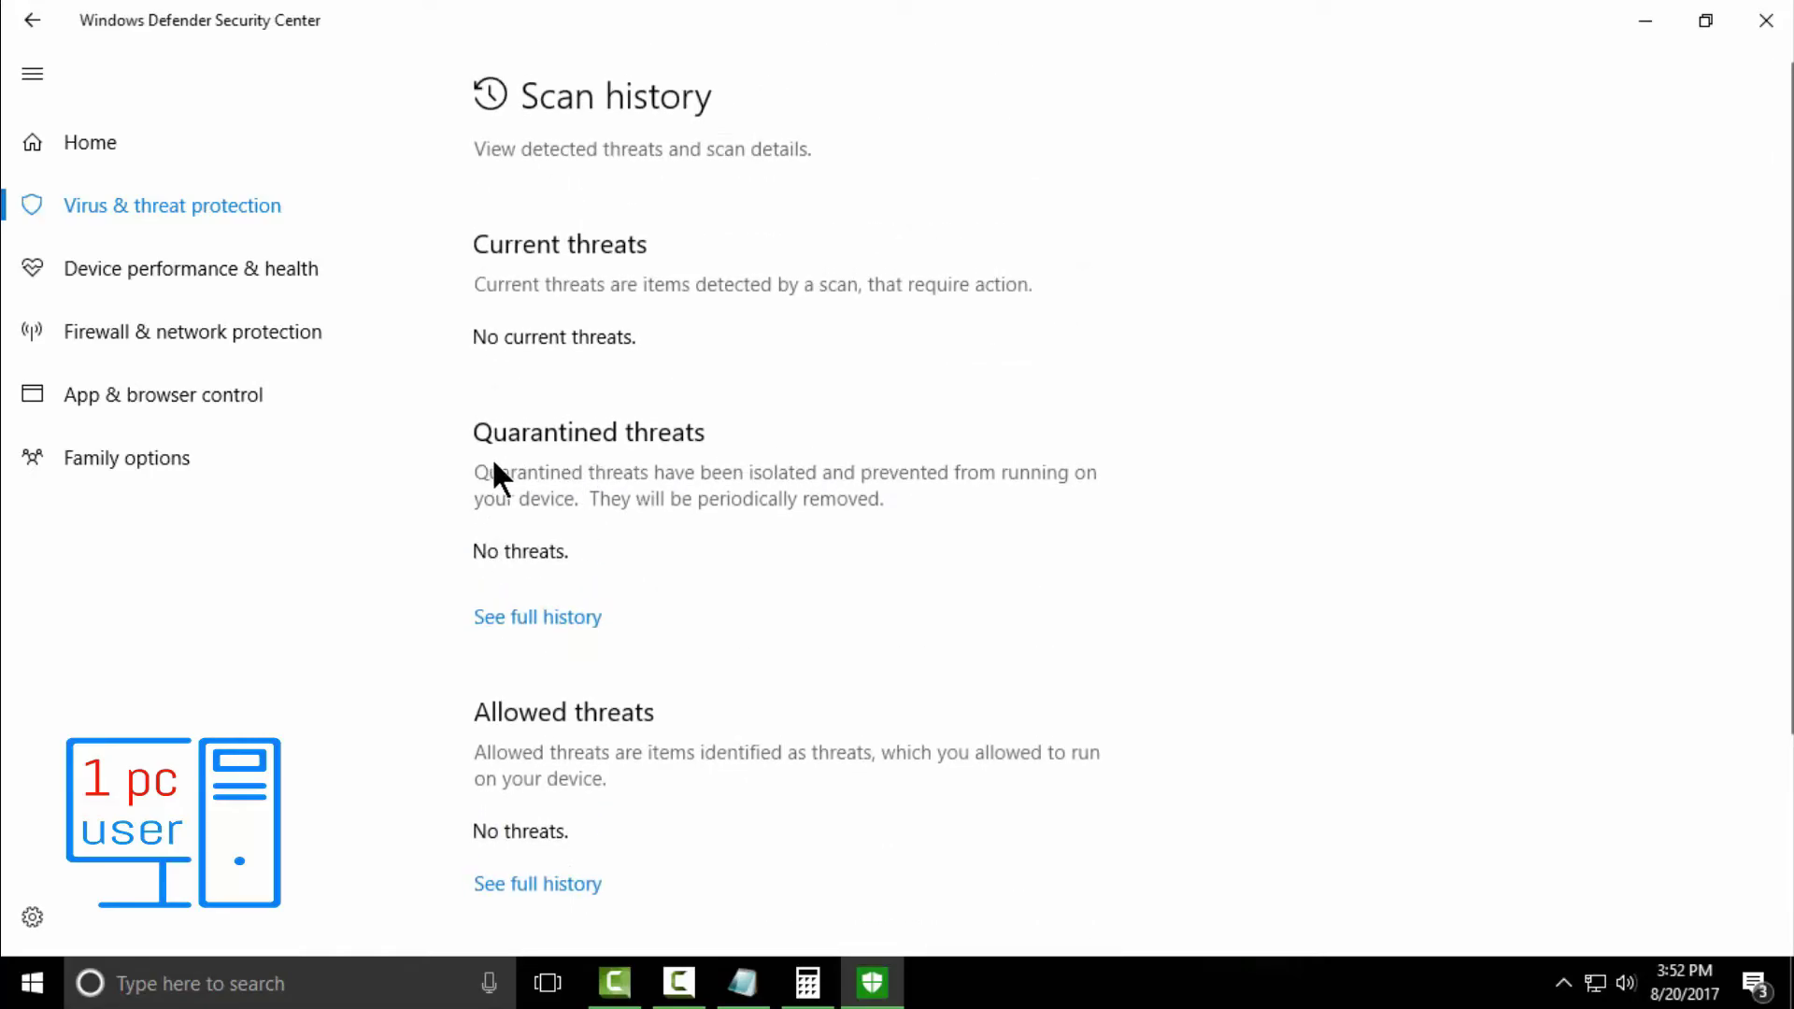
pyautogui.scroll(-3, 765, 462)
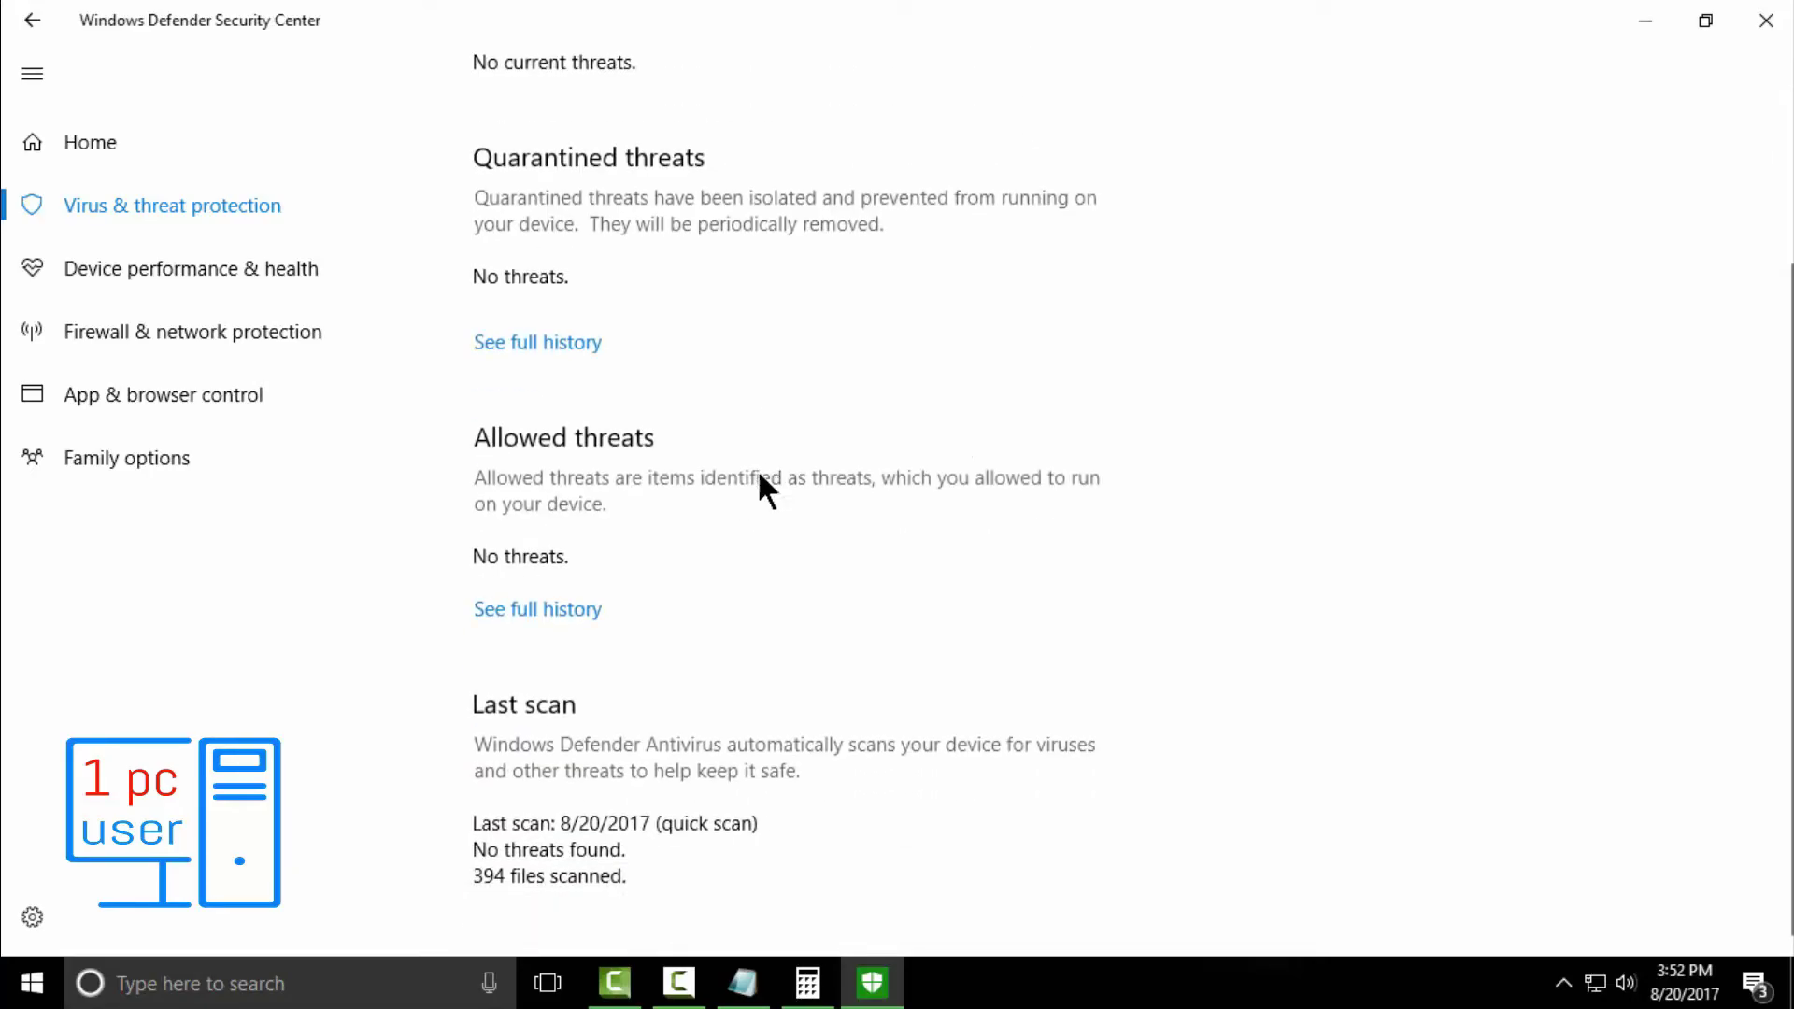
# Minimize Defender and Calculator, open the malware folder, and refresh its file list
pyautogui.click(1646, 21)
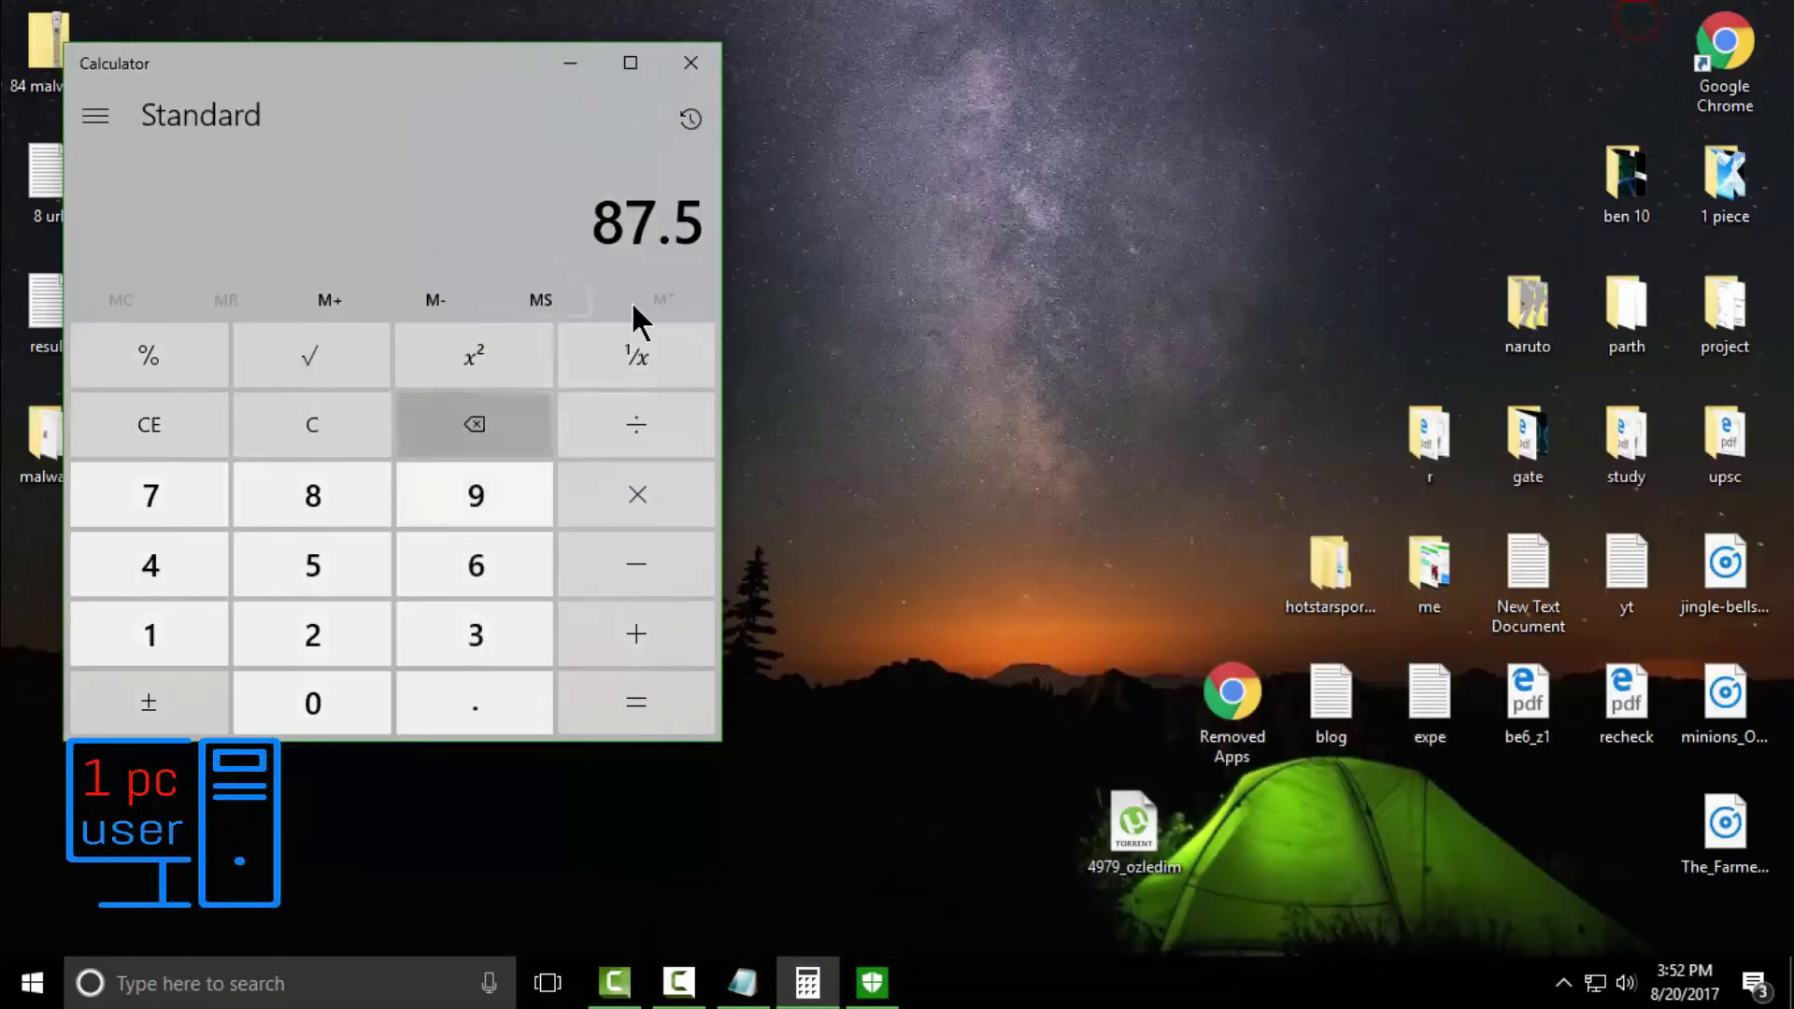
pyautogui.click(575, 70)
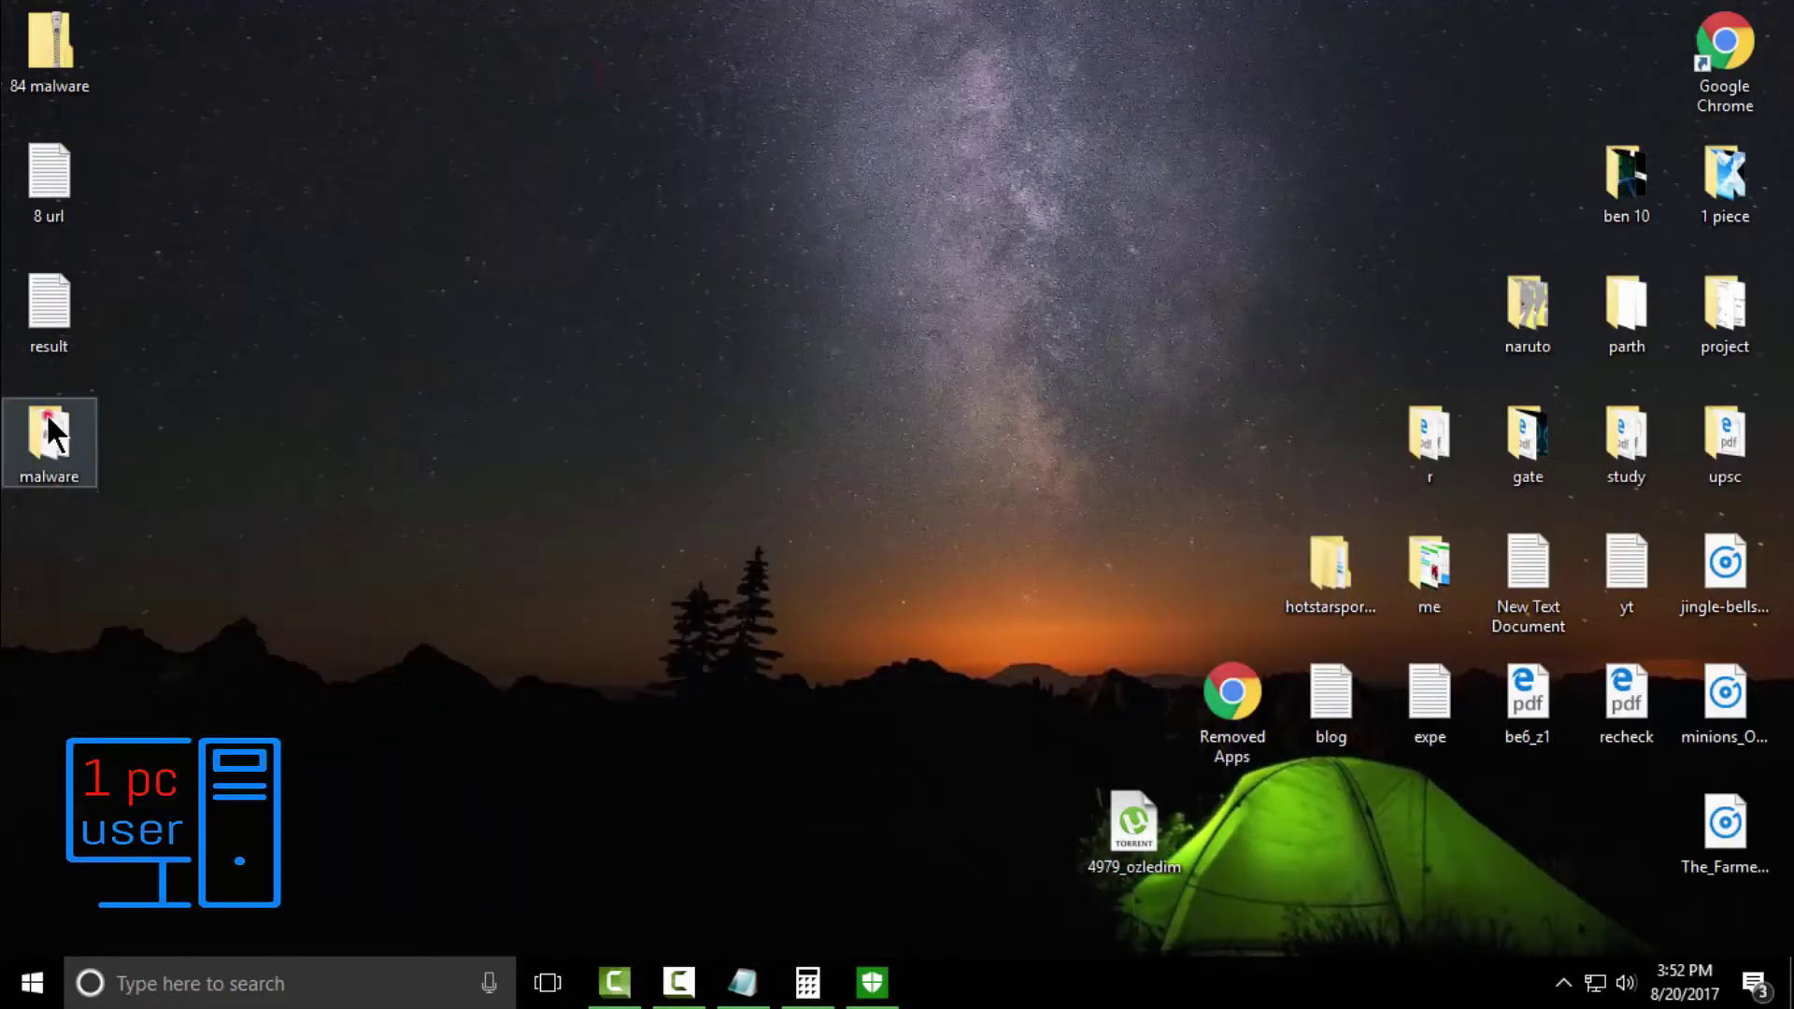
pyautogui.doubleClick(47, 425)
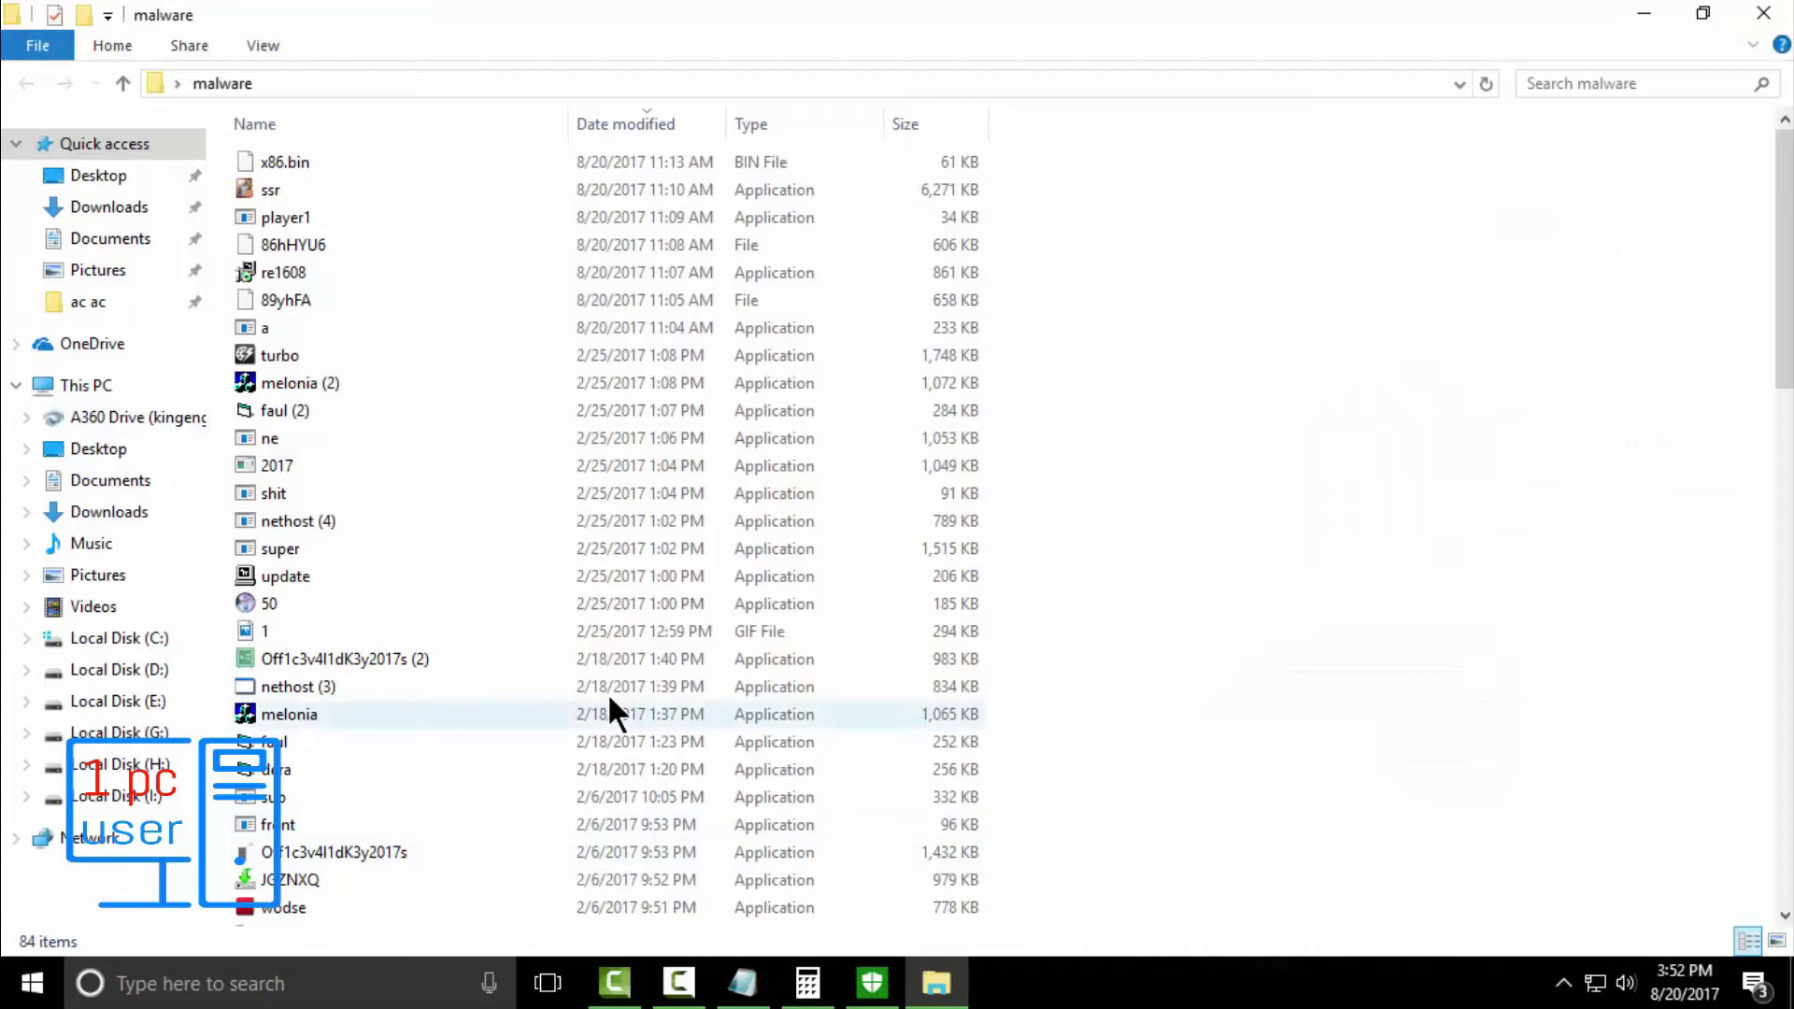
pyautogui.scroll(-6, 795, 654)
pyautogui.rightClick(1338, 326)
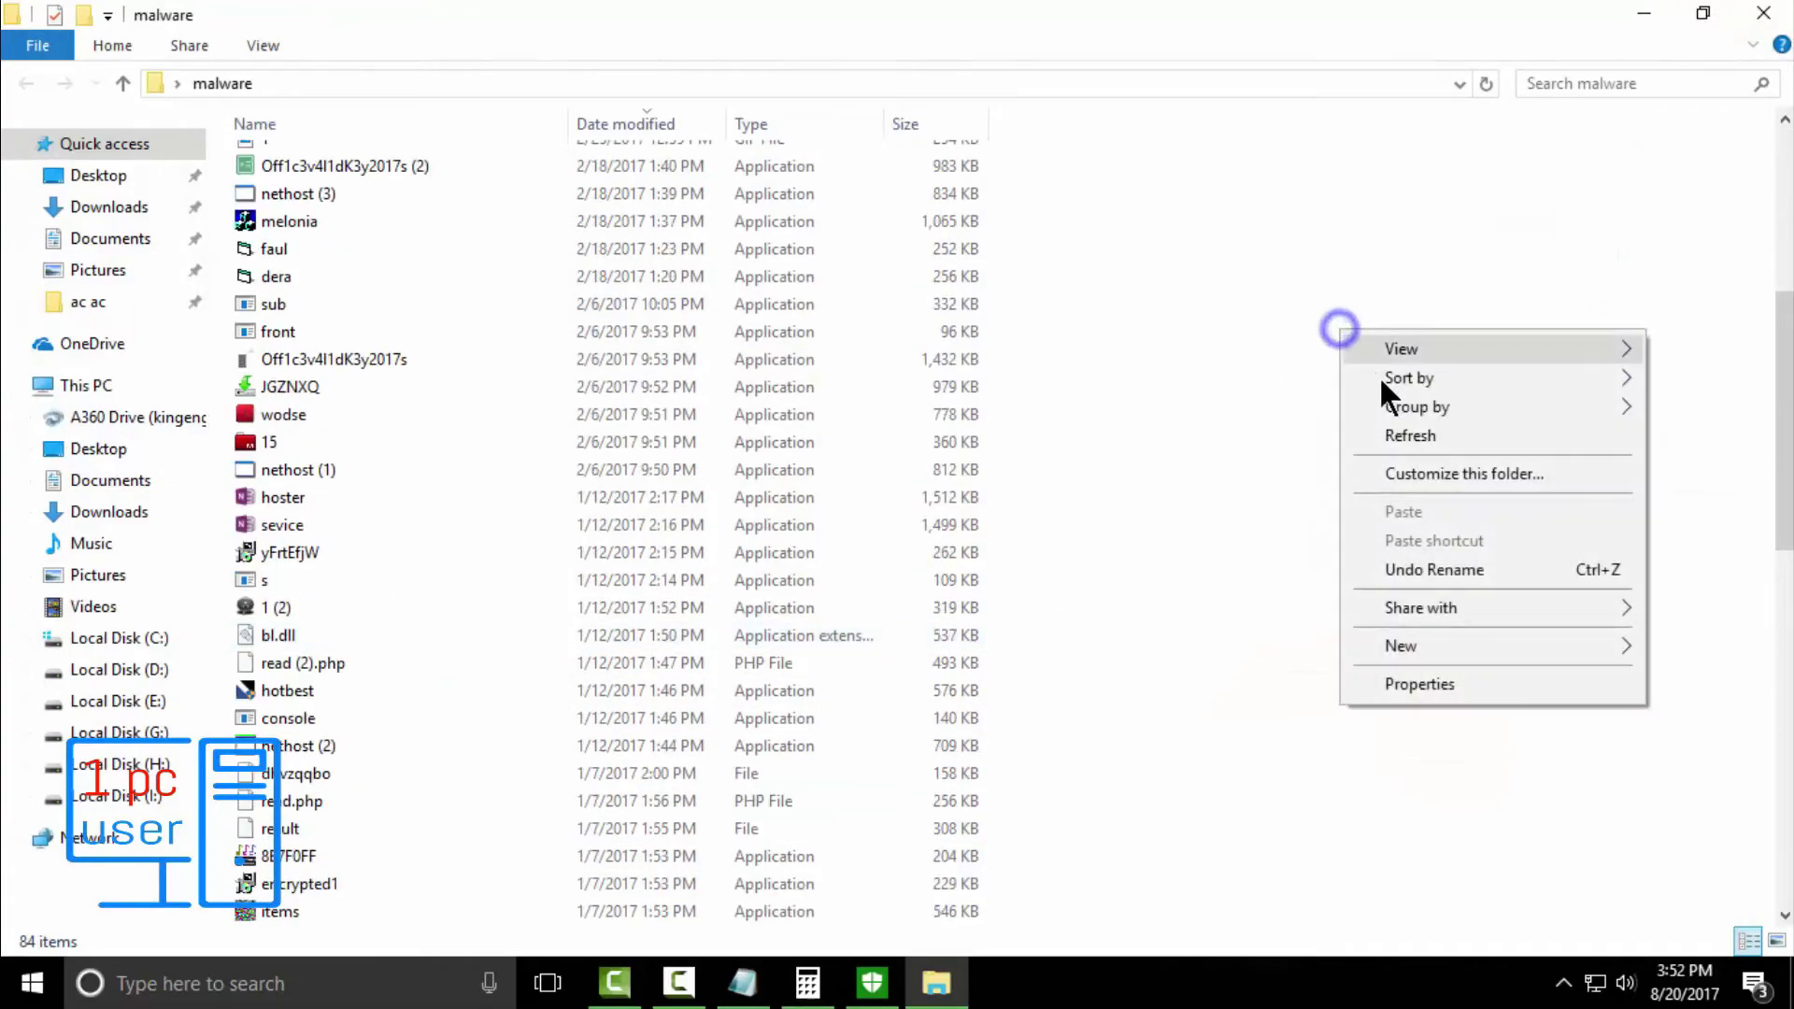
pyautogui.click(1413, 432)
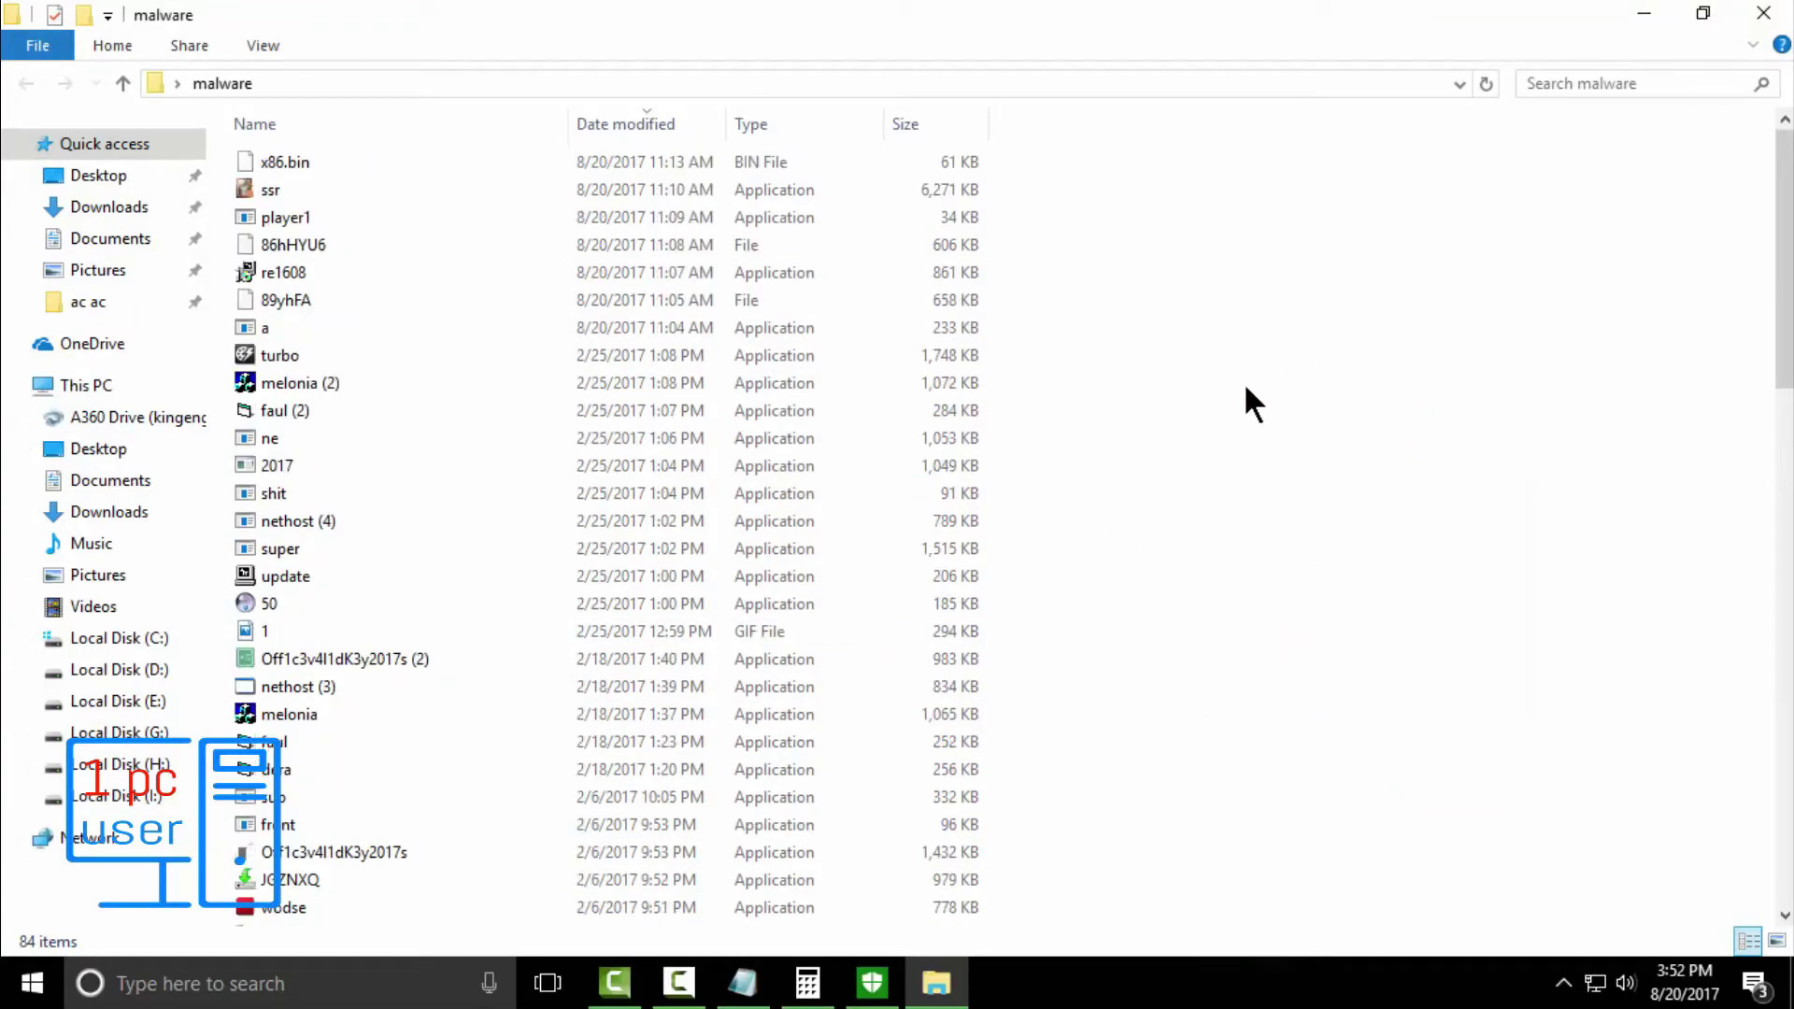
# Refresh the 84-item malware folder twice more, close it, and right-click the desktop malware folder
pyautogui.scroll(-5, 1245, 387)
pyautogui.scroll(5, 1246, 387)
pyautogui.rightClick(1236, 352)
pyautogui.click(1303, 445)
pyautogui.rightClick(1303, 445)
pyautogui.click(1351, 549)
pyautogui.click(1763, 13)
pyautogui.rightClick(59, 451)
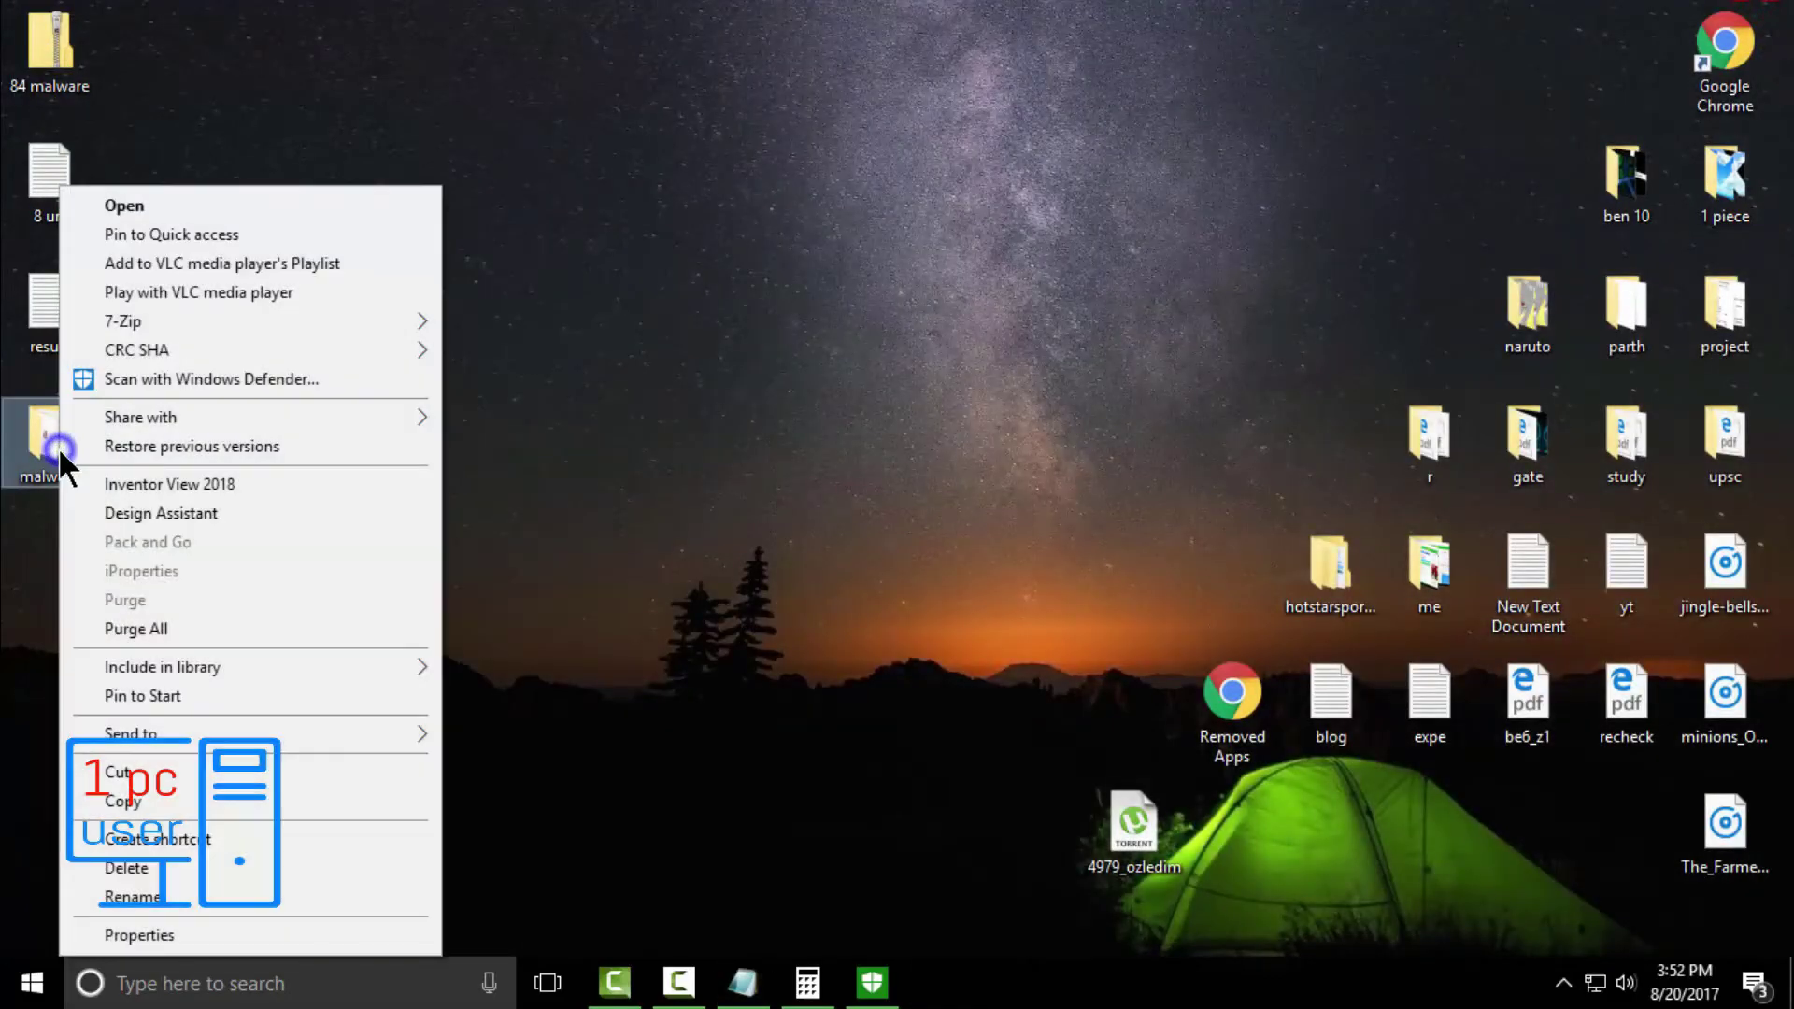
# Start a Defender scan of the malware folder, dismiss the virus protection notice, and close Defender
pyautogui.click(129, 379)
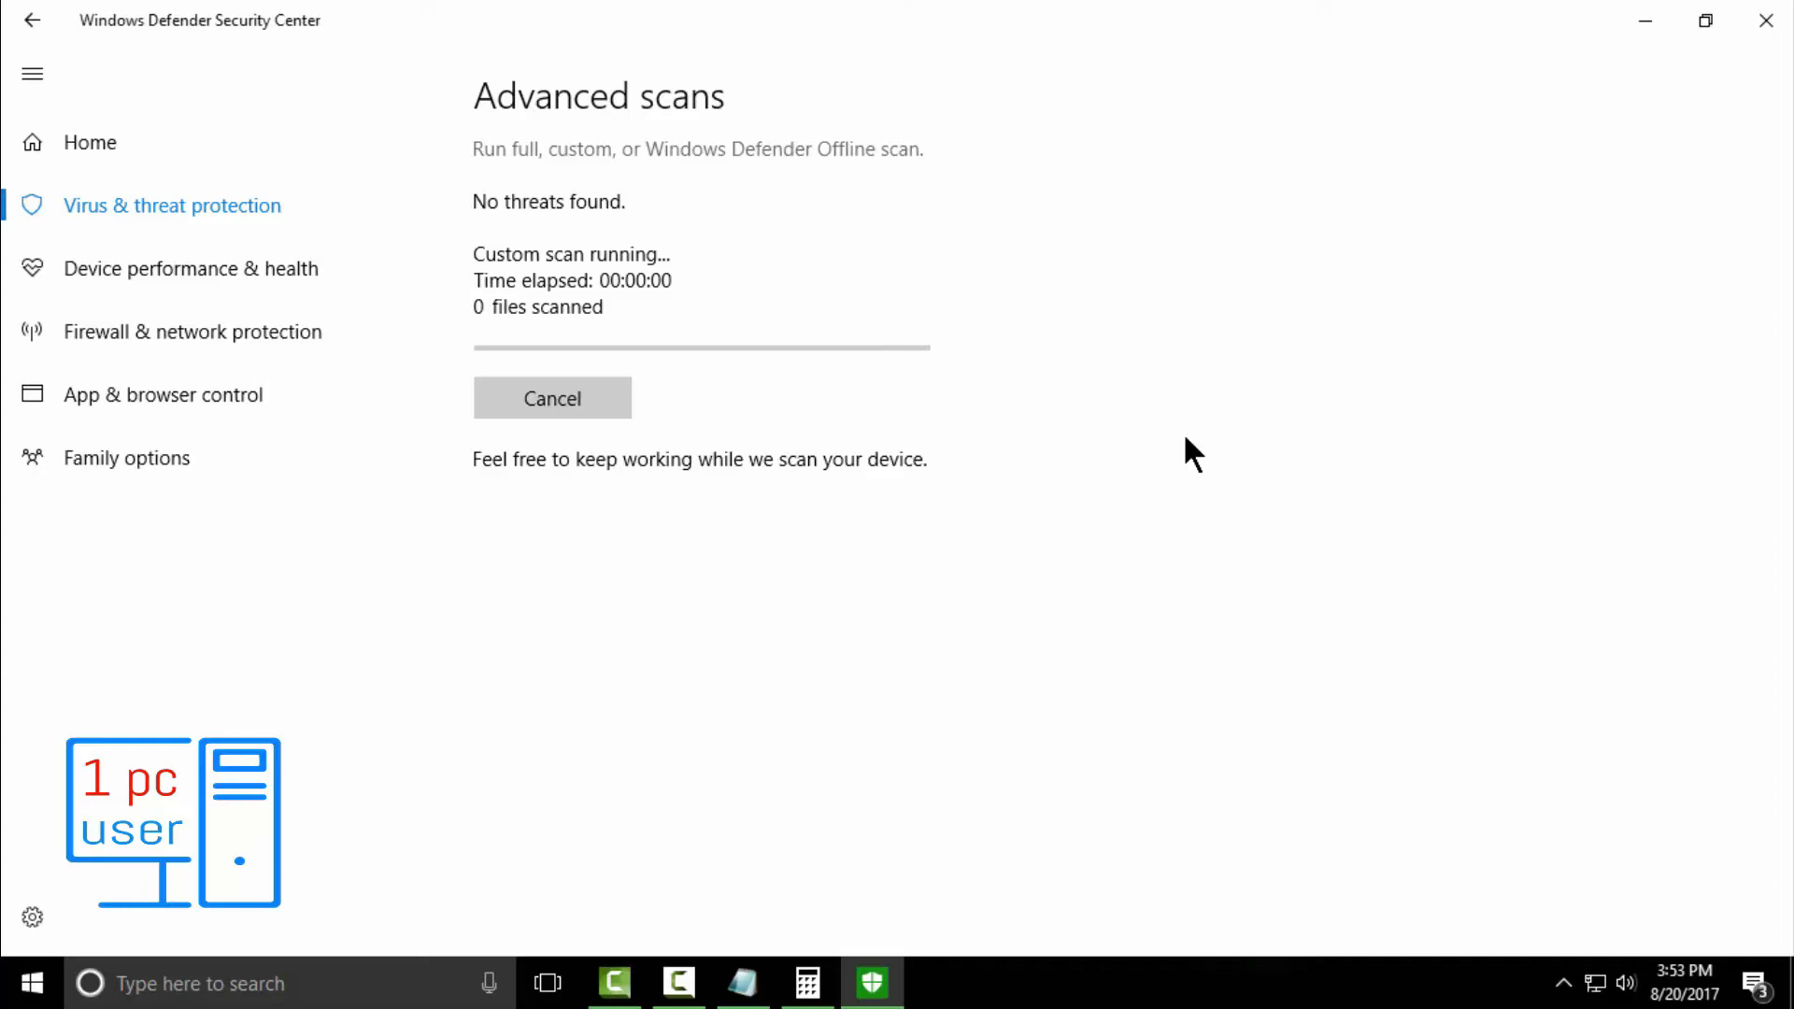
pyautogui.click(1755, 983)
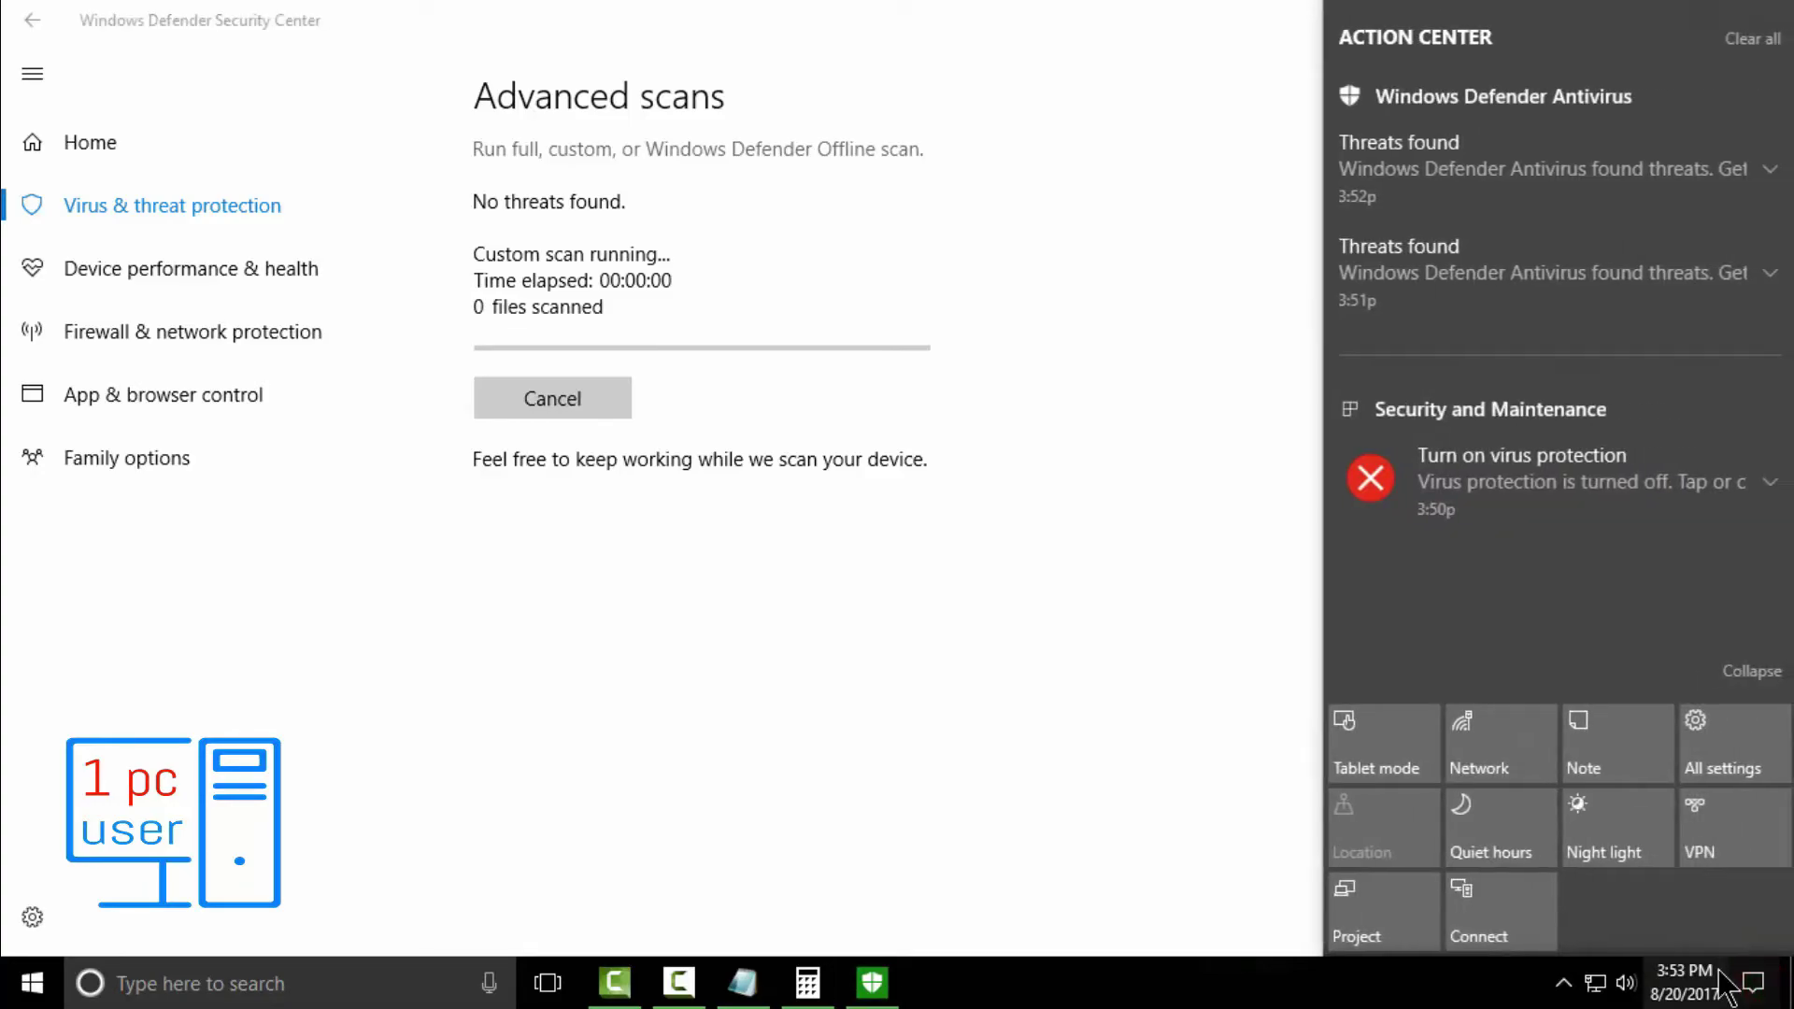
pyautogui.click(1771, 456)
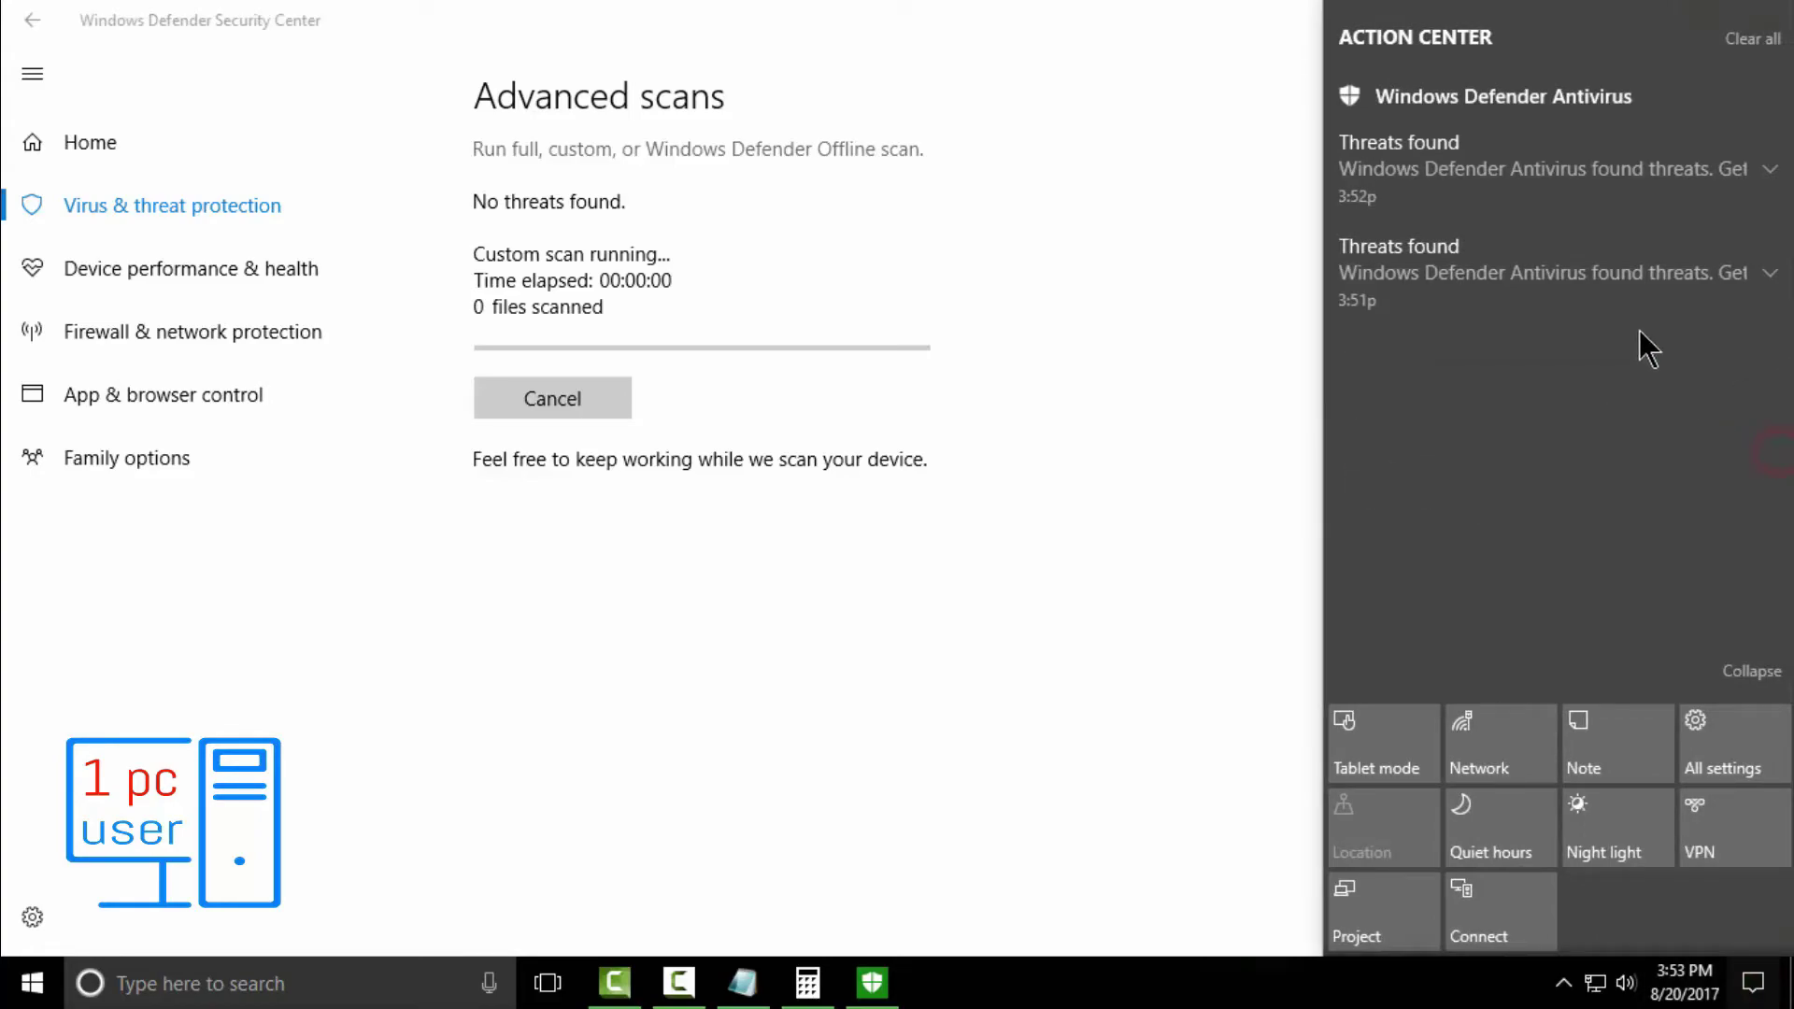
pyautogui.click(1621, 279)
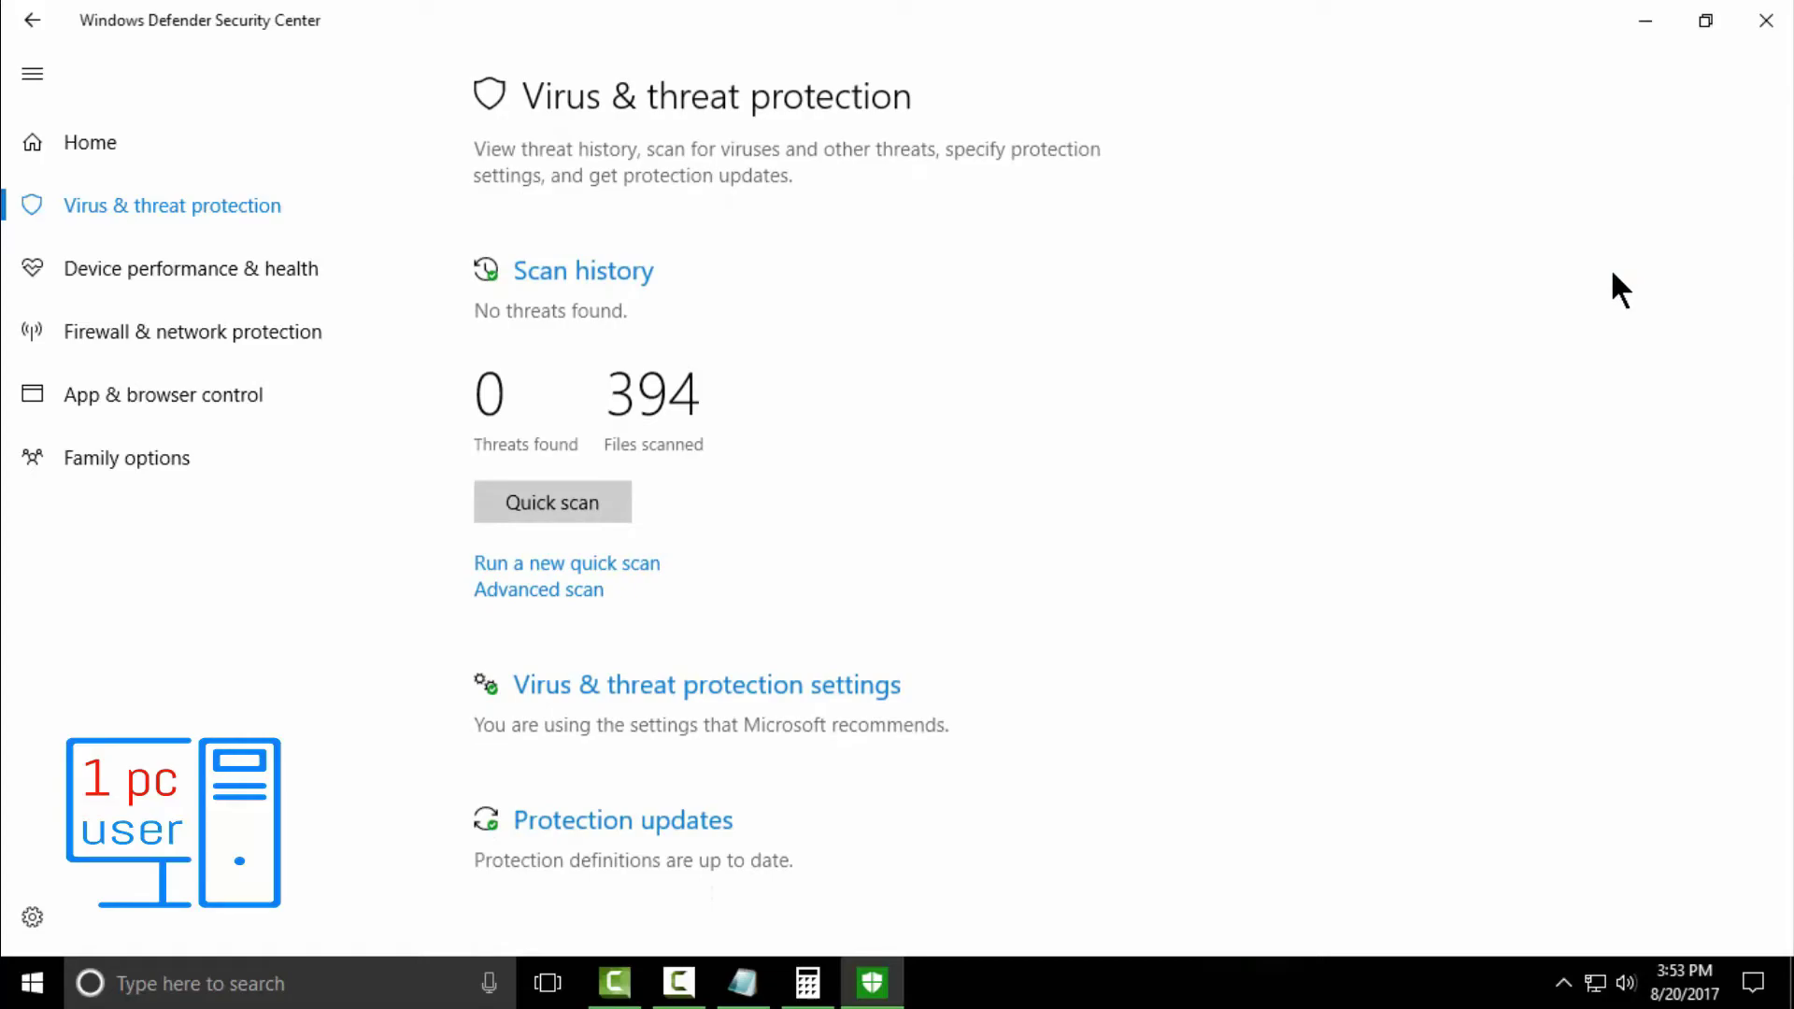
pyautogui.click(1767, 19)
# Reopen Defender from the threats notification and switch Real-time protection back on
pyautogui.click(1754, 982)
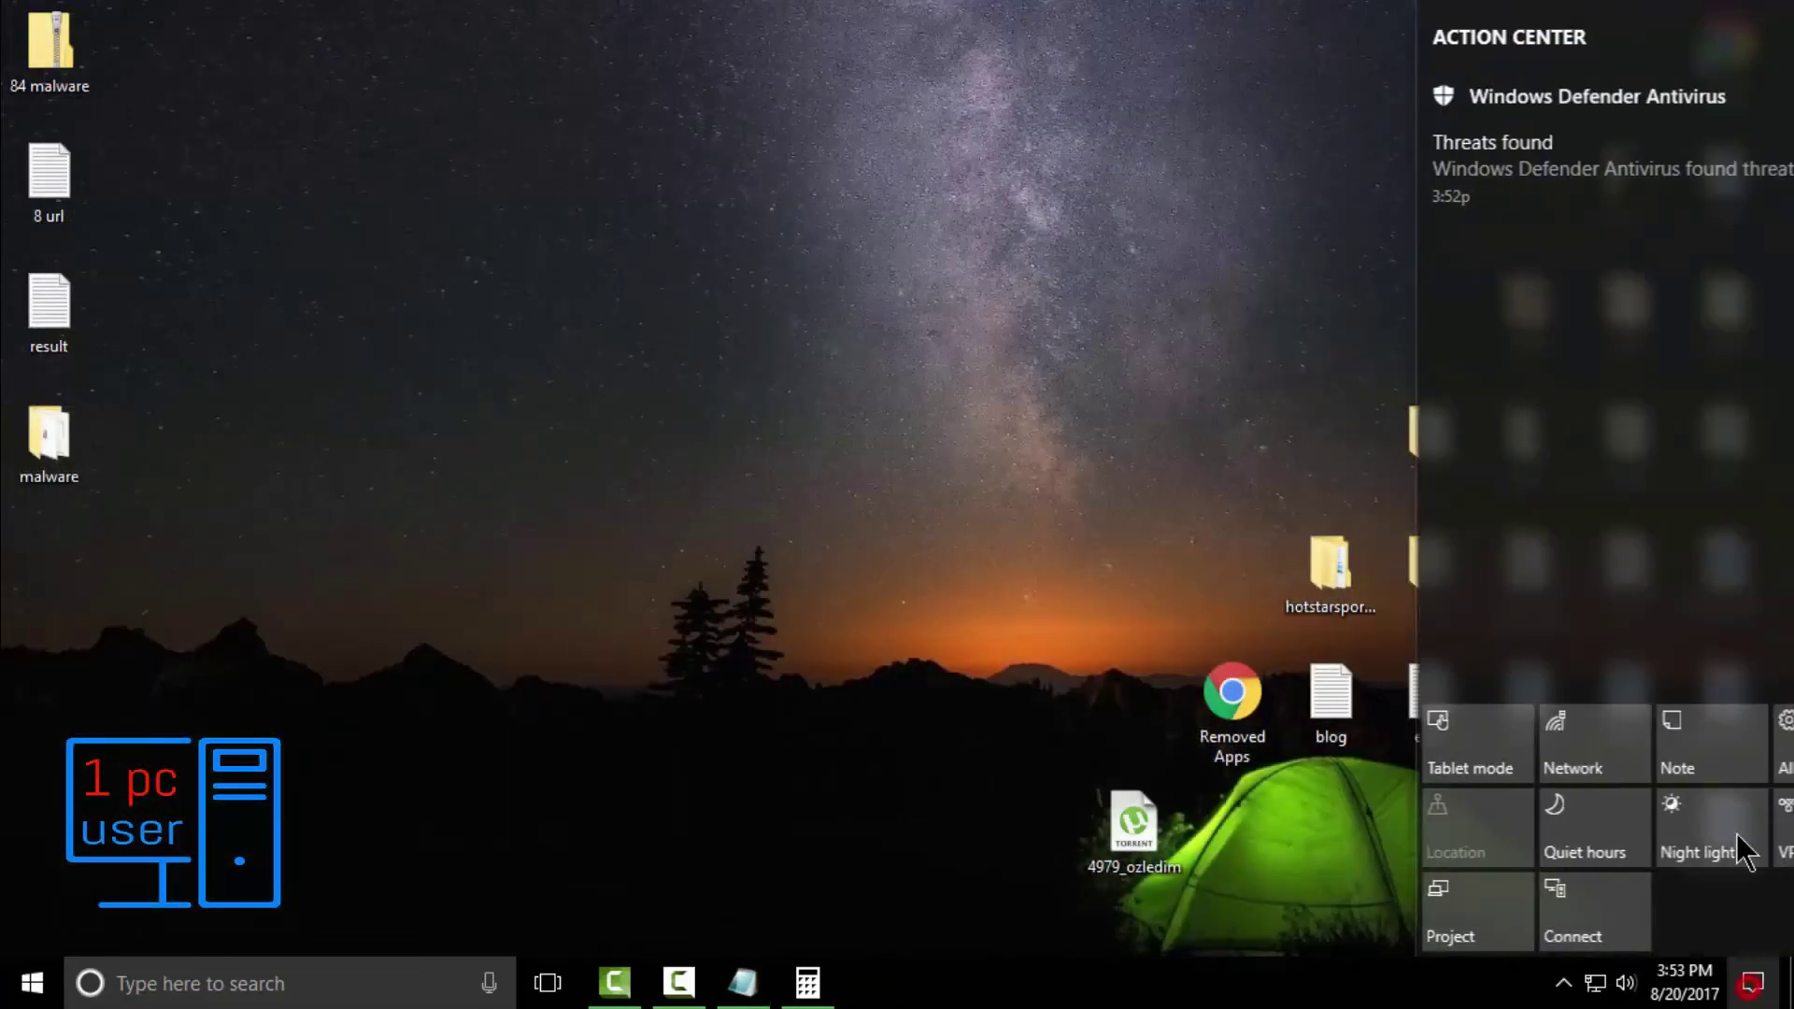
pyautogui.click(1620, 174)
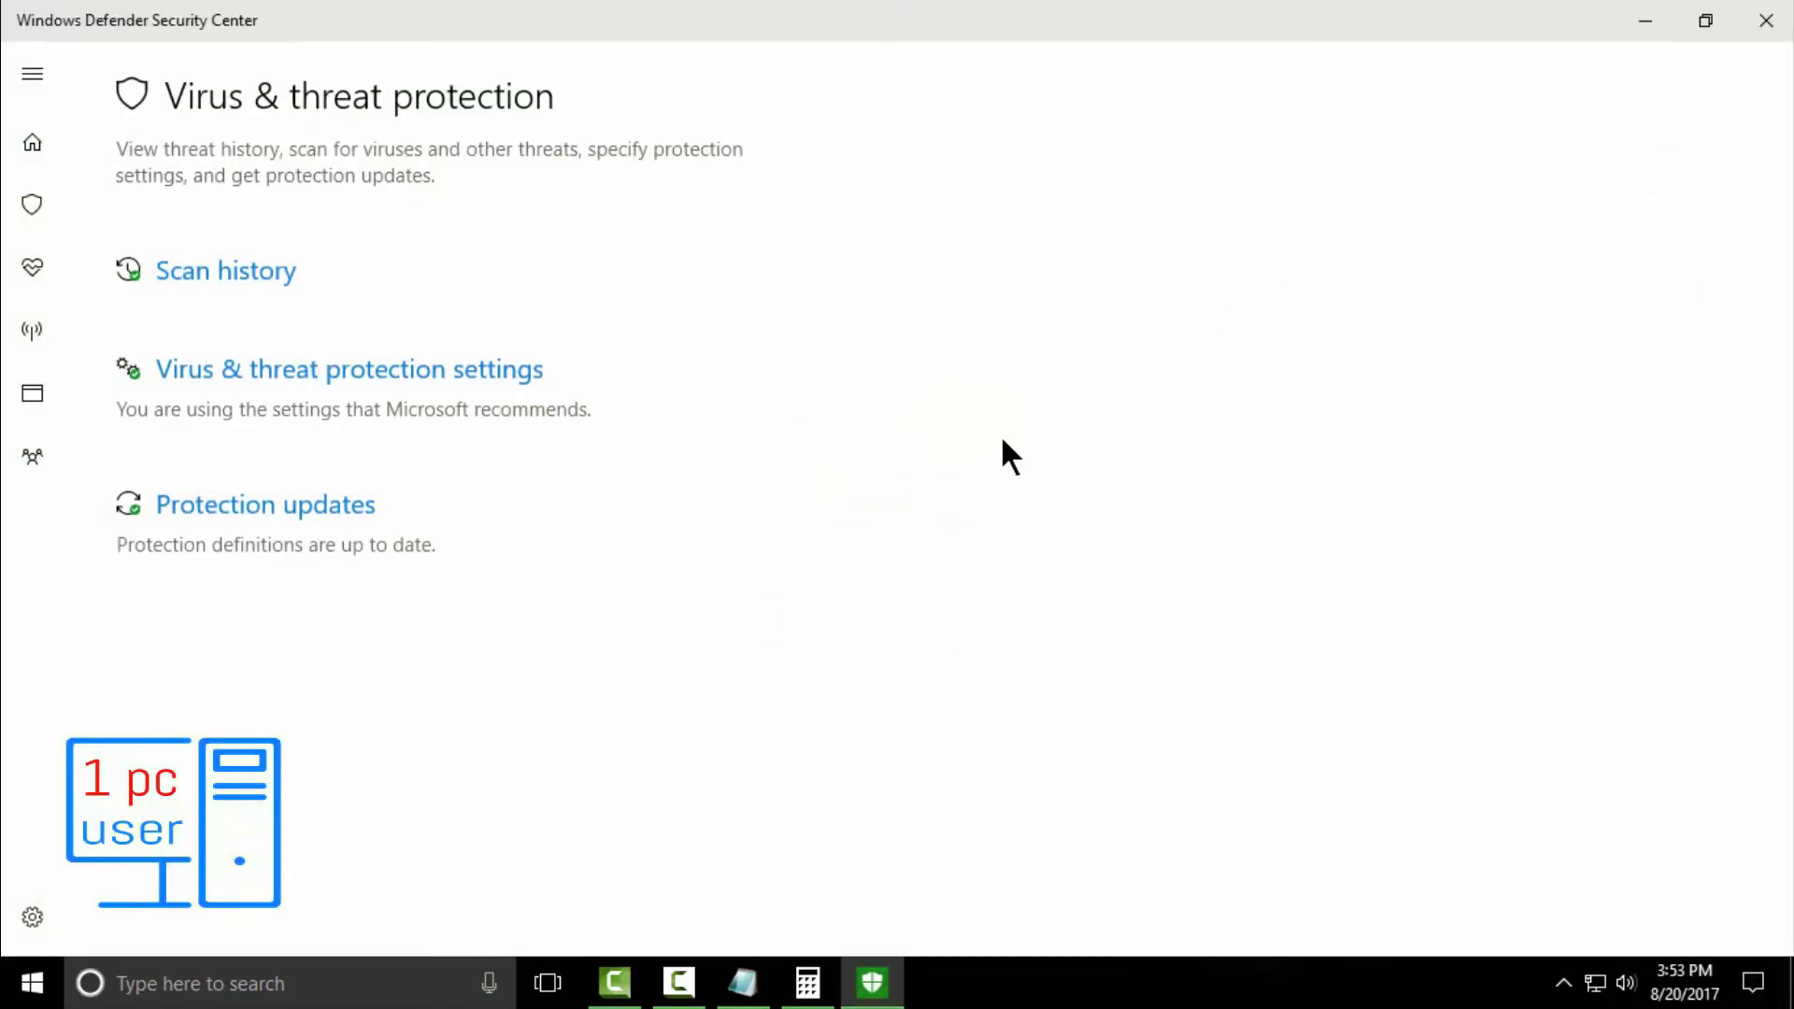
pyautogui.click(374, 378)
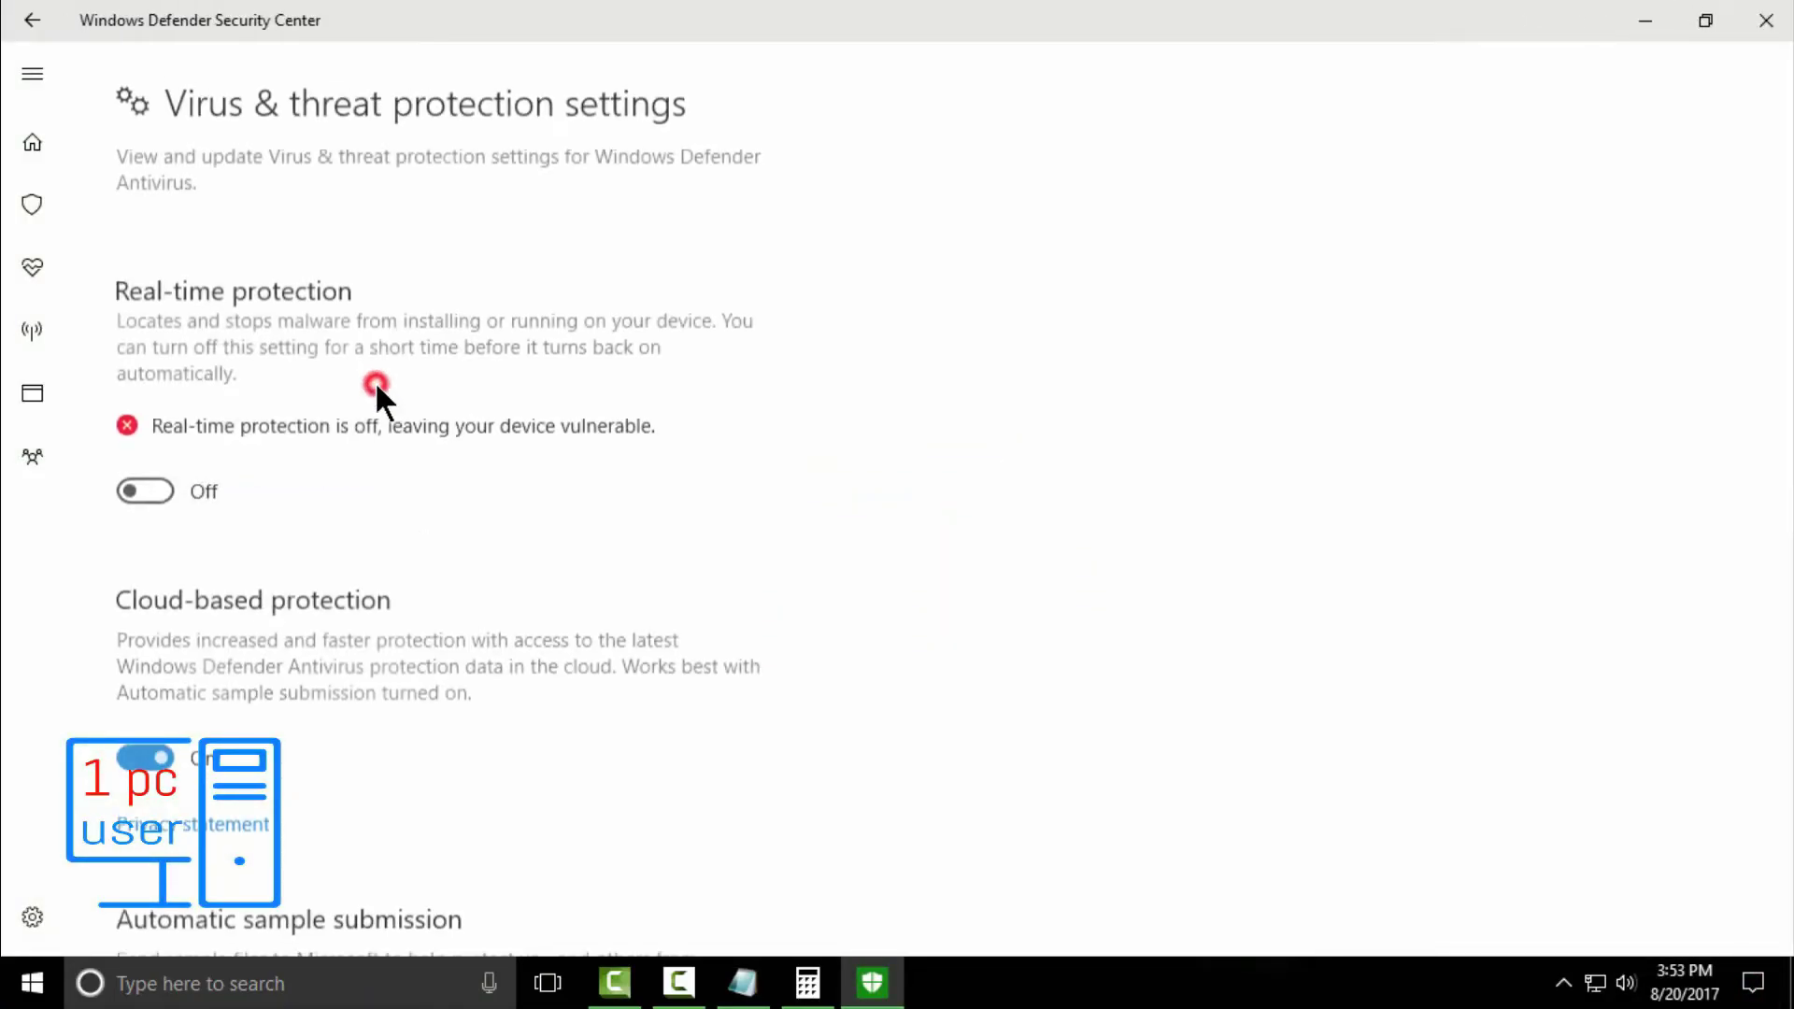
pyautogui.click(142, 473)
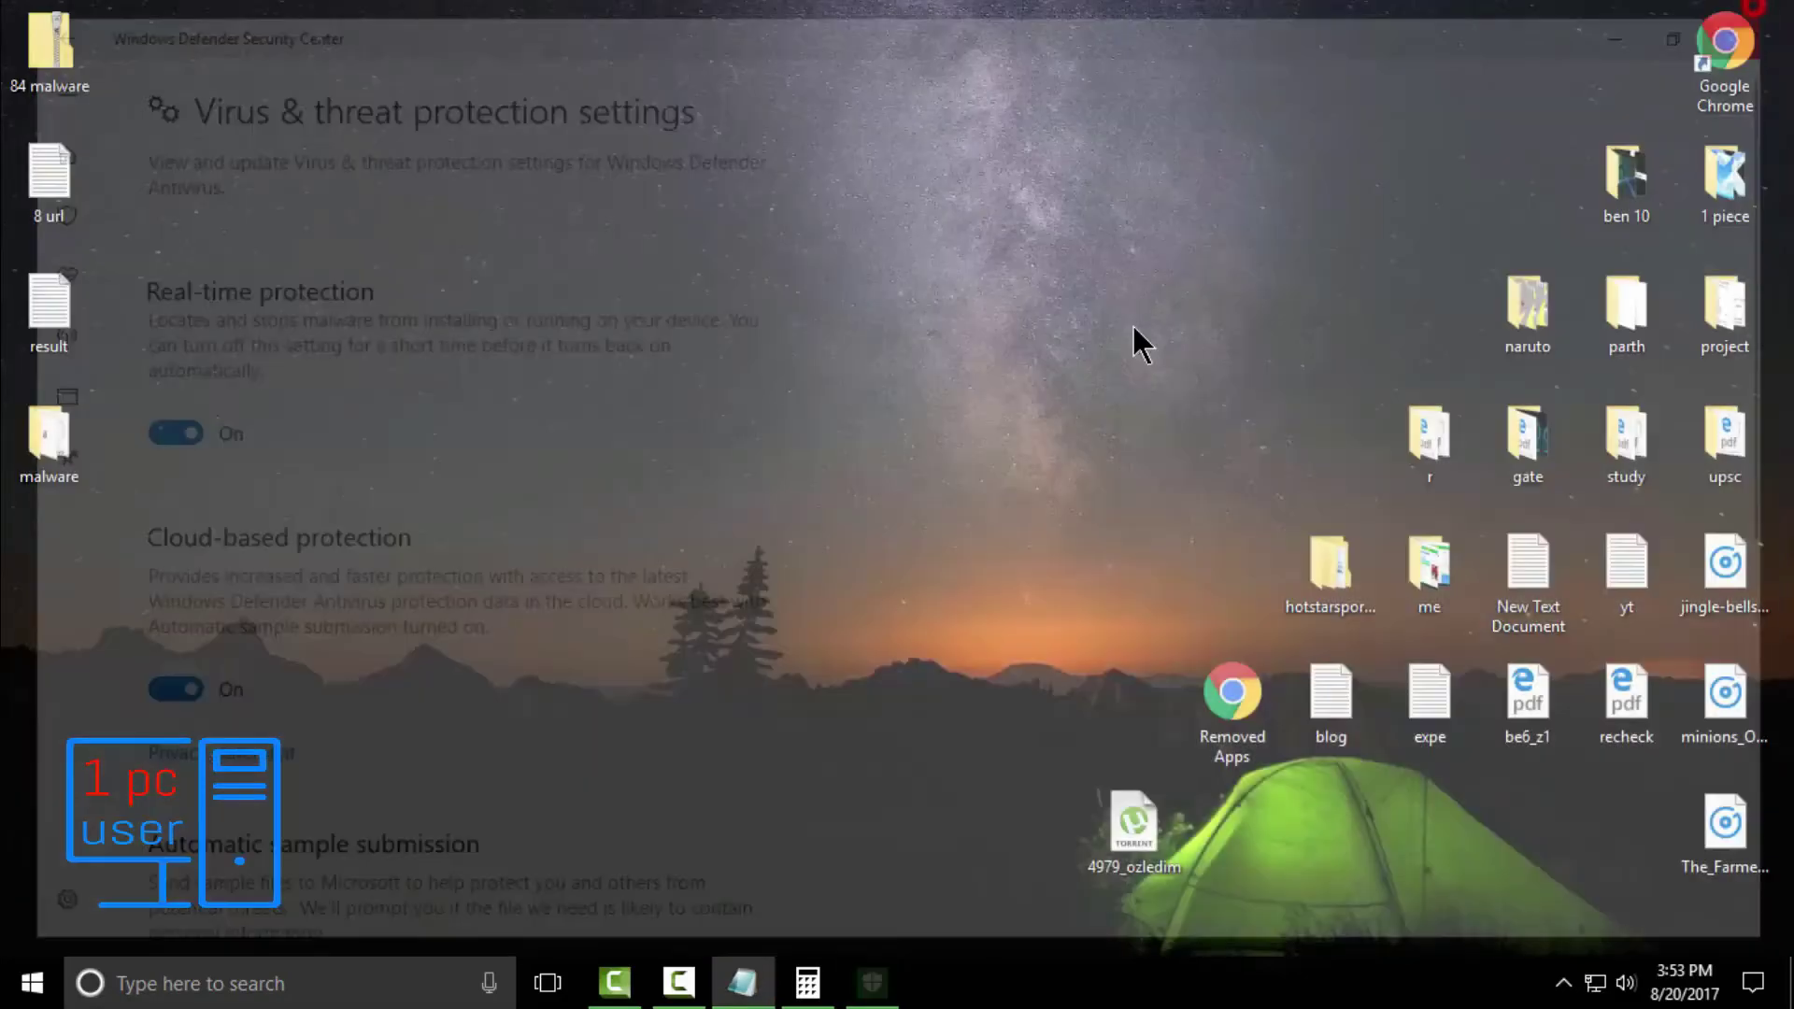
pyautogui.click(1763, 20)
# Rescan the malware folder with Defender, clean the 35 threats, and dismiss the review notice
pyautogui.rightClick(82, 458)
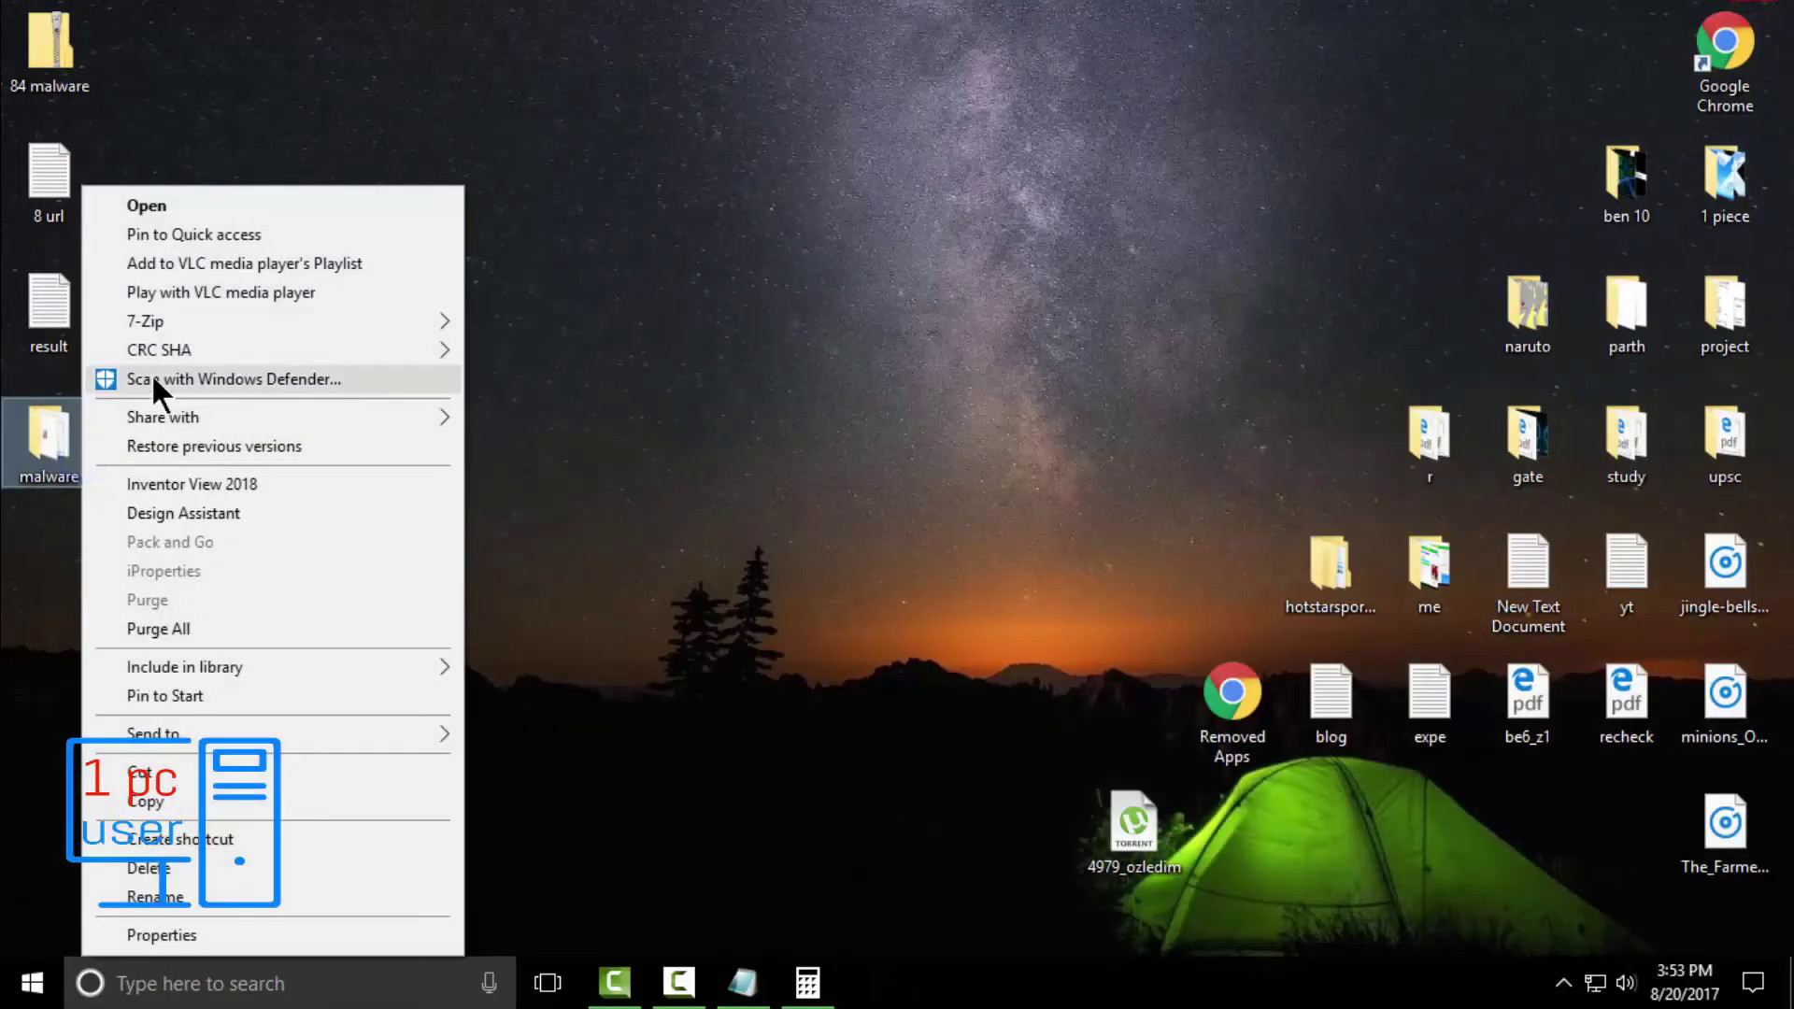
pyautogui.click(151, 373)
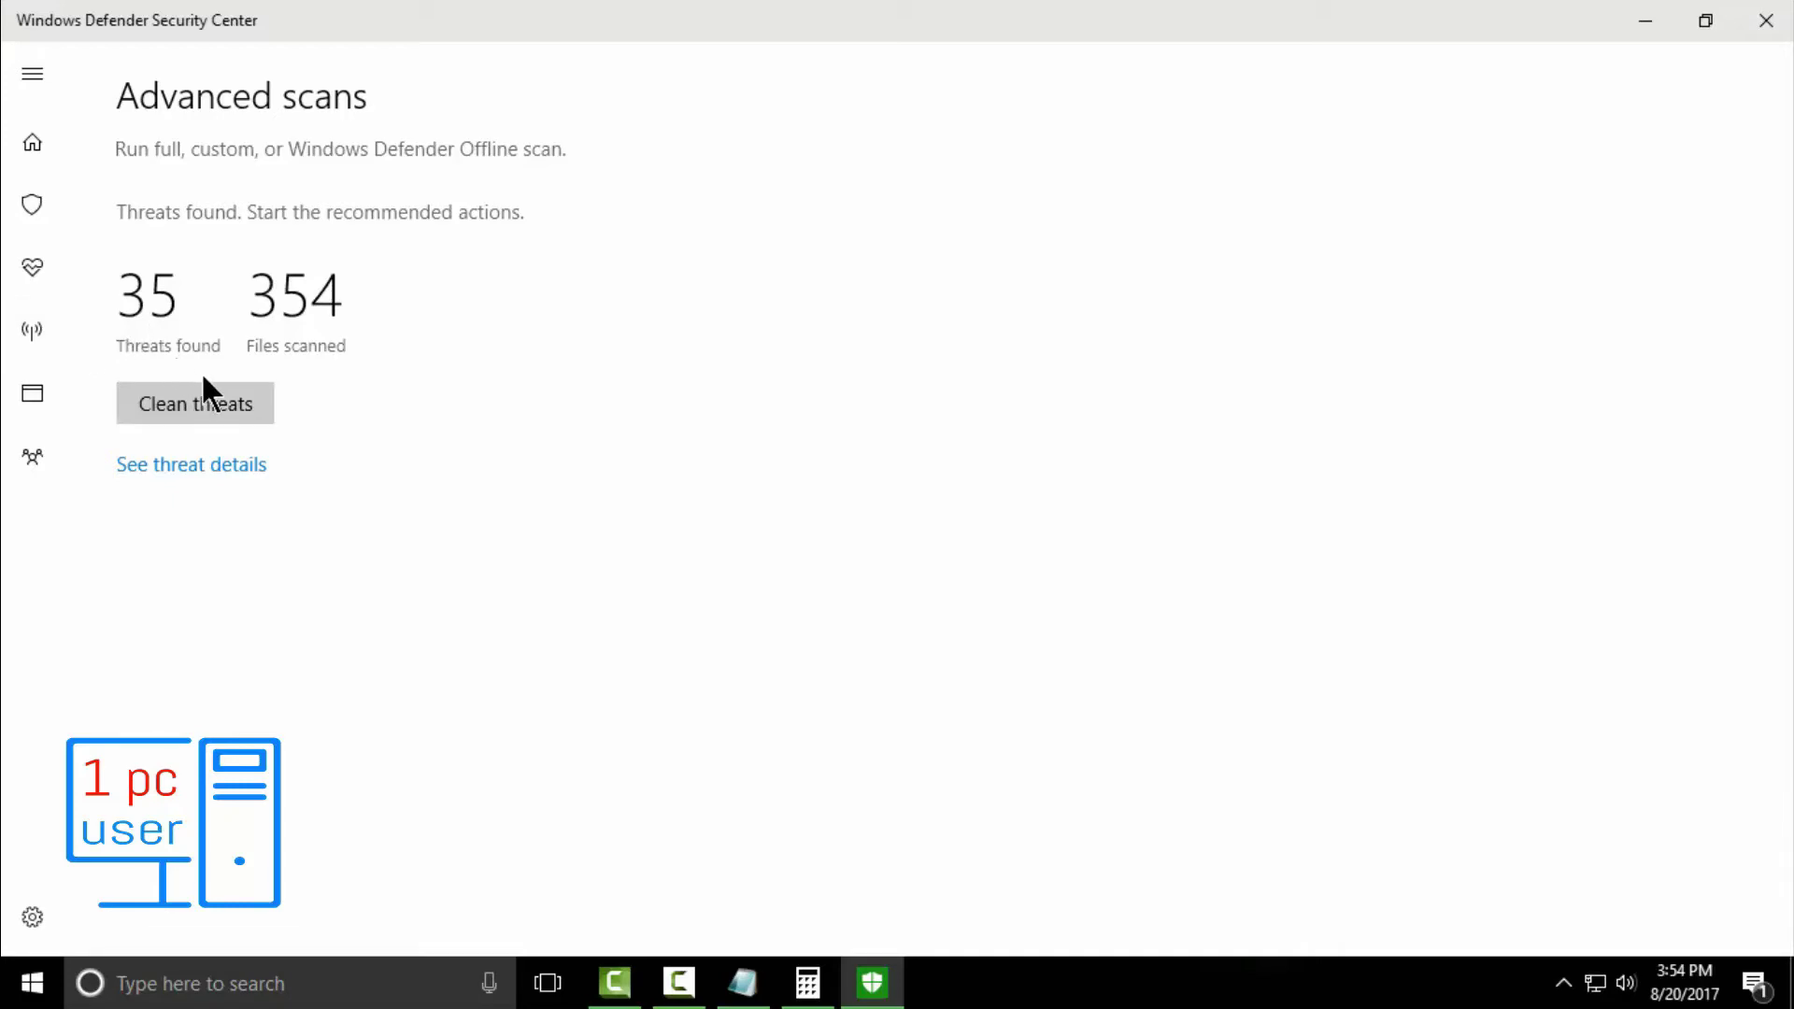
pyautogui.click(187, 409)
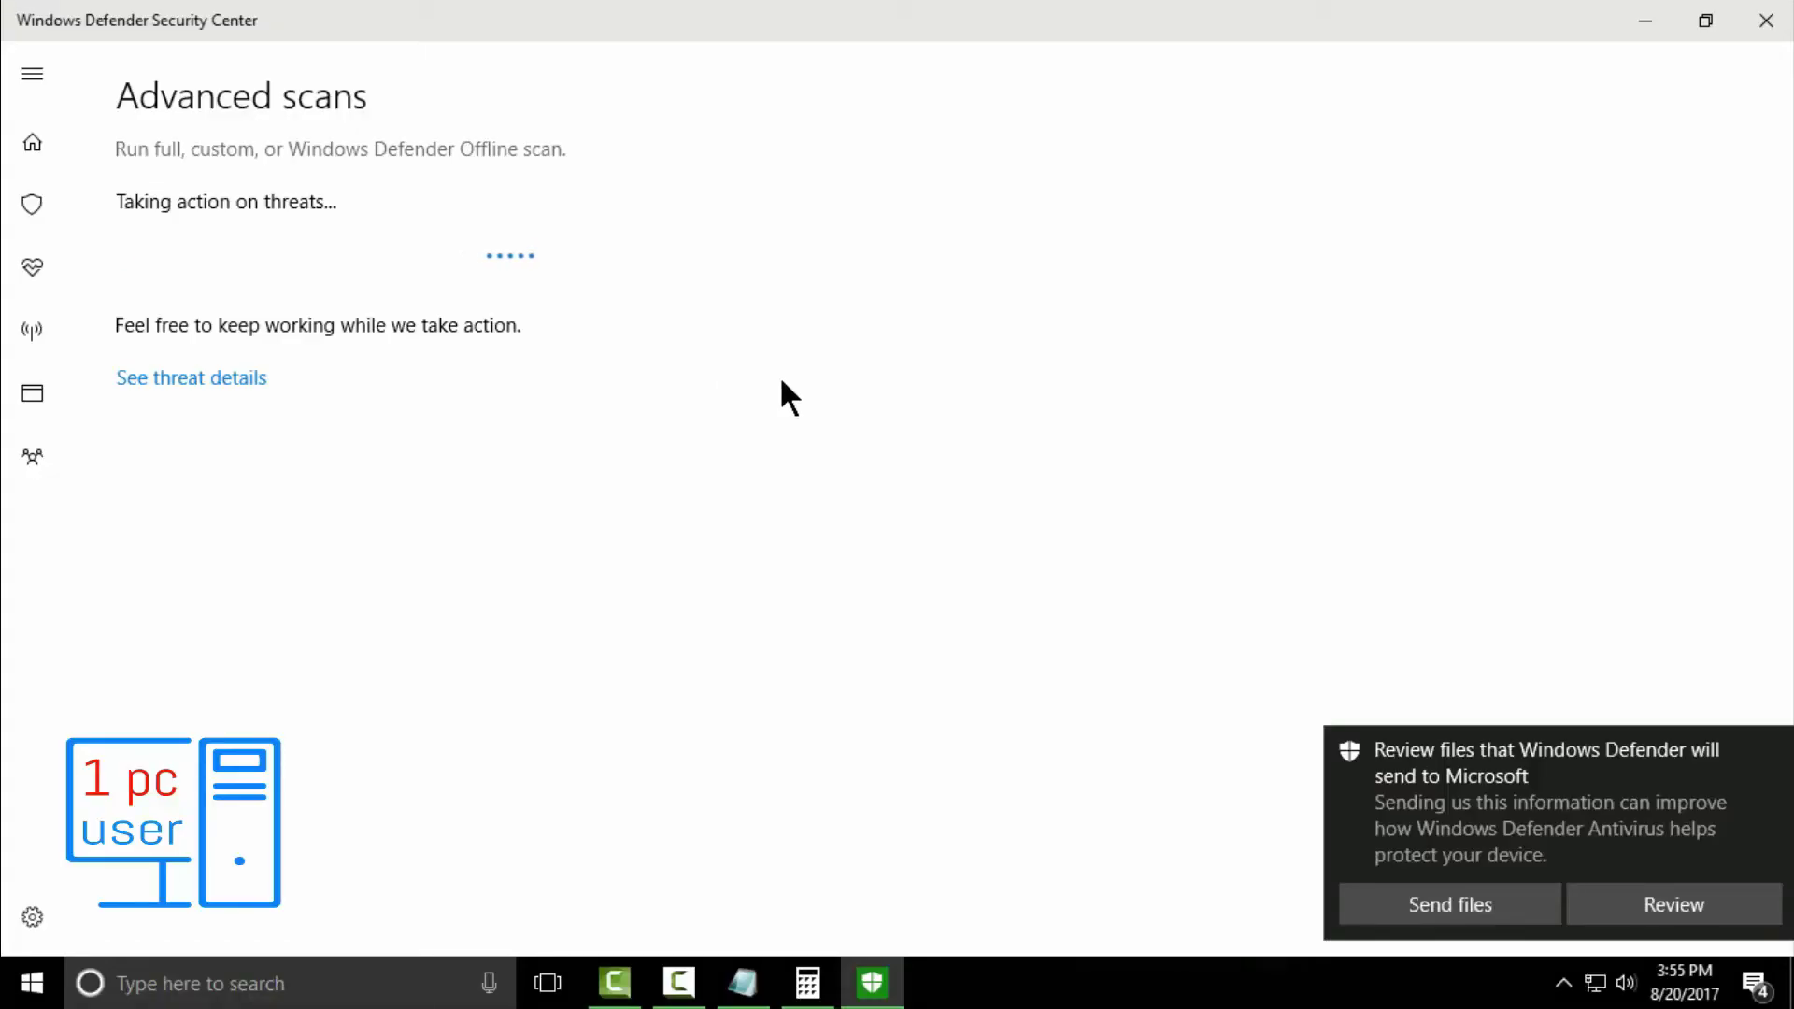
pyautogui.moveTo(1553, 813)
pyautogui.click(1775, 751)
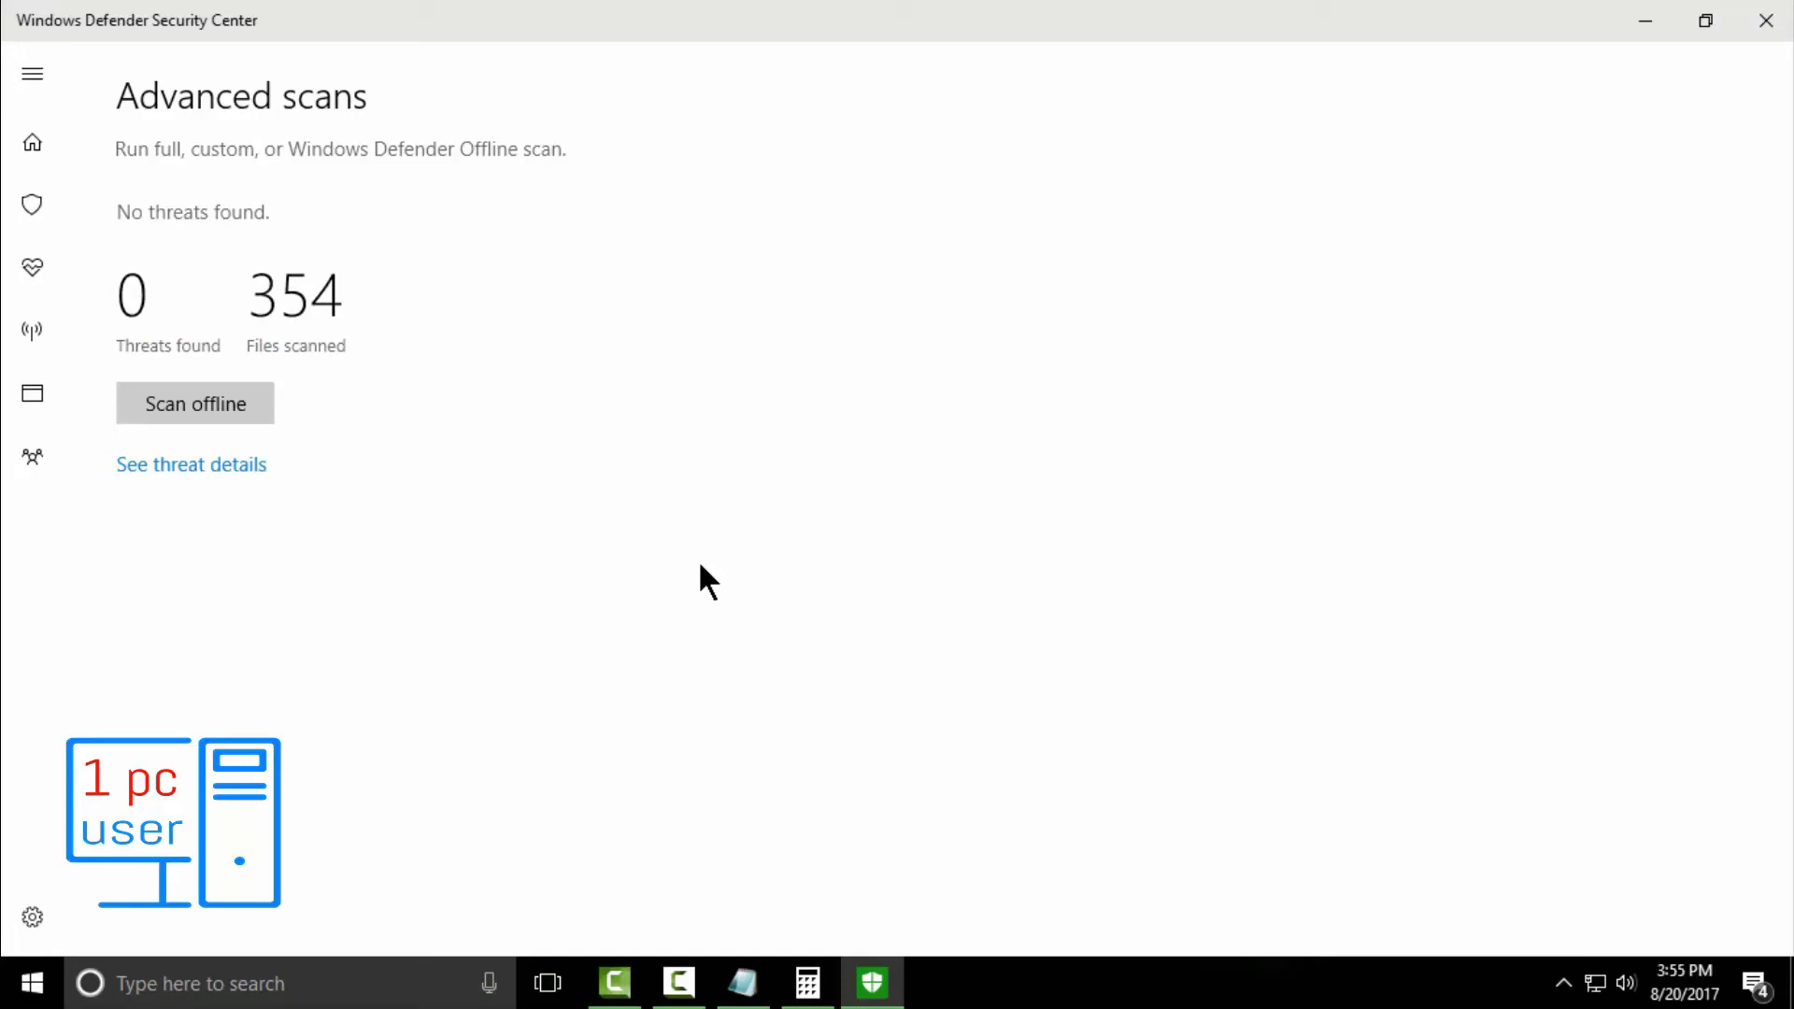
# Count the remaining files in the malware folder and compute the 67.857% detection rate in Calculator
pyautogui.click(1646, 21)
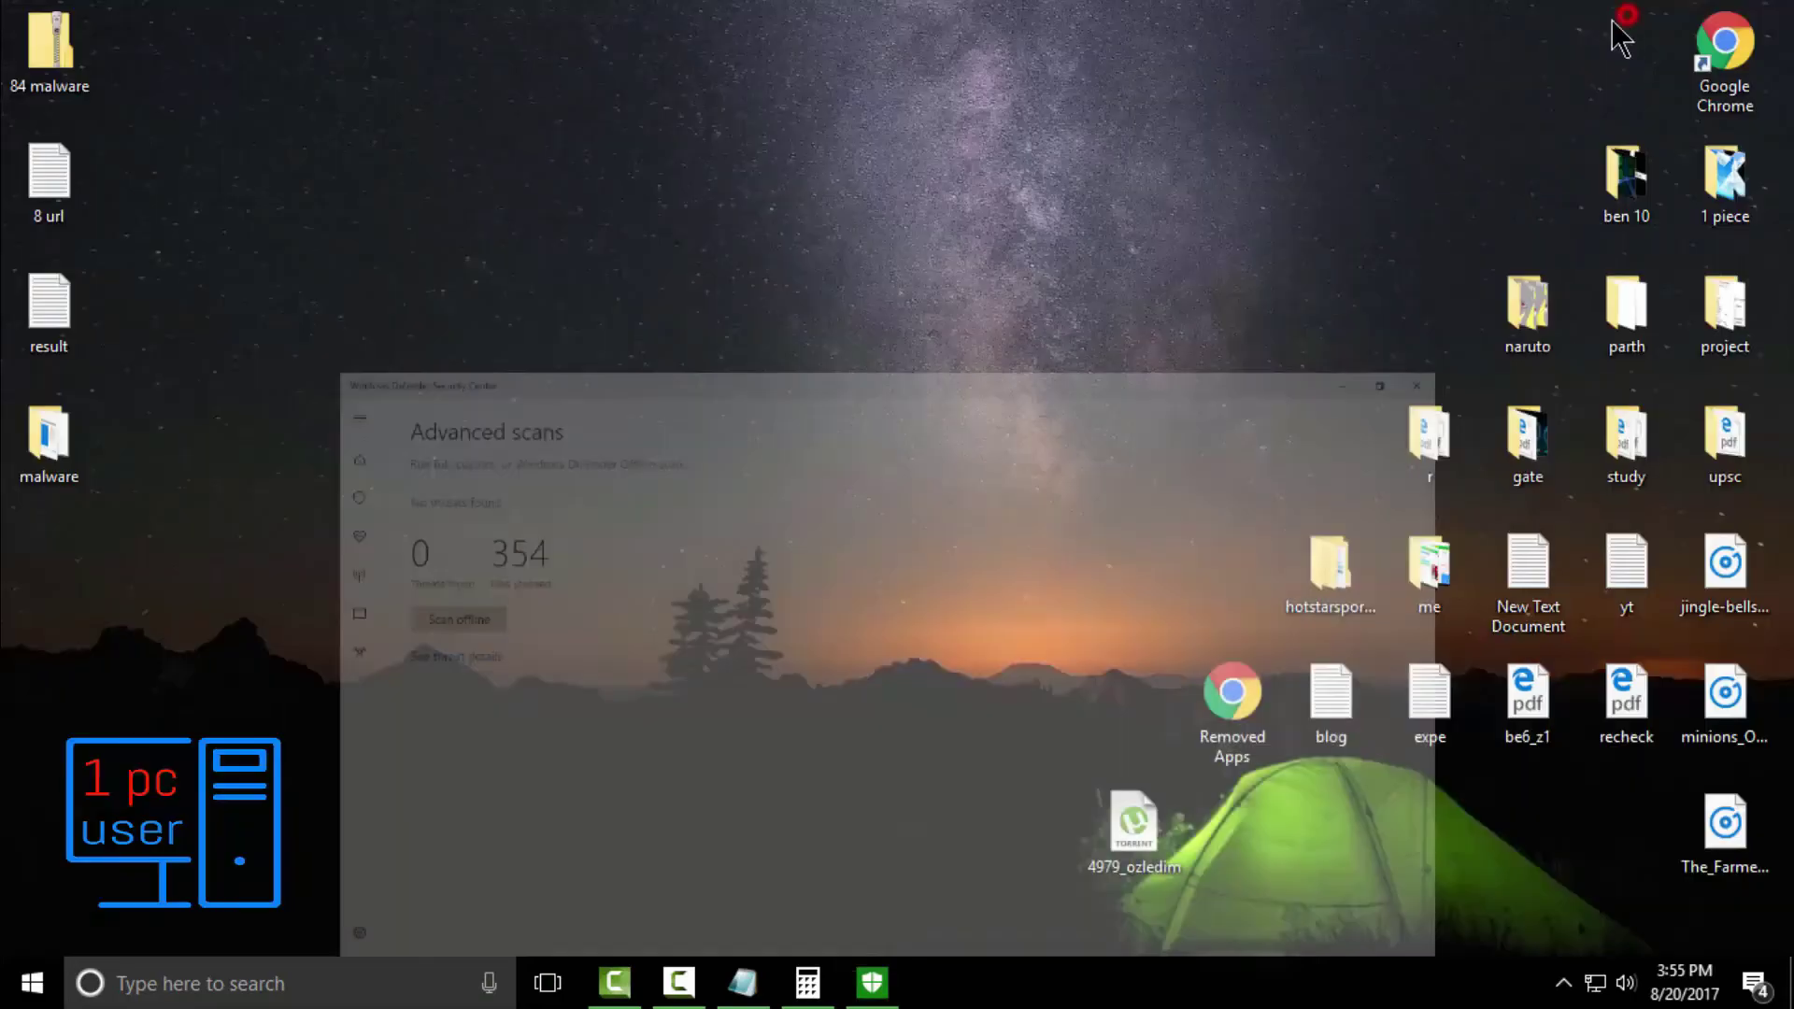
pyautogui.doubleClick(30, 467)
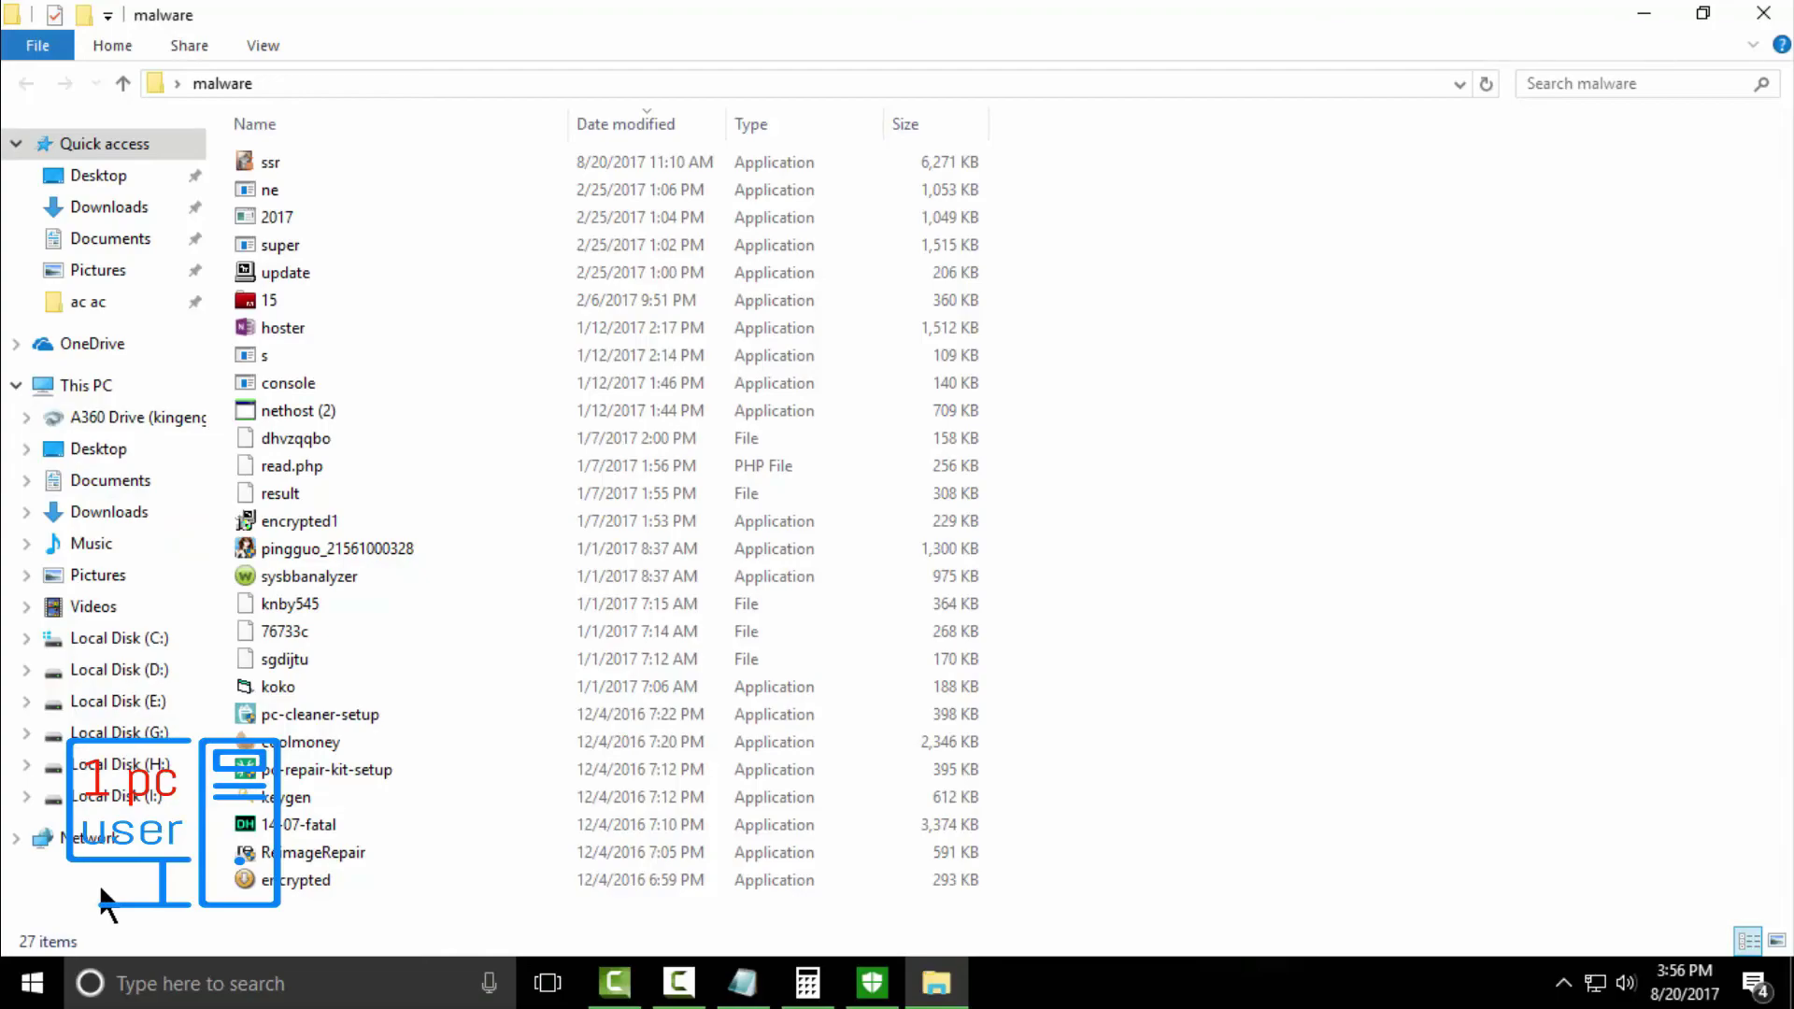
pyautogui.click(808, 983)
pyautogui.press('Return')
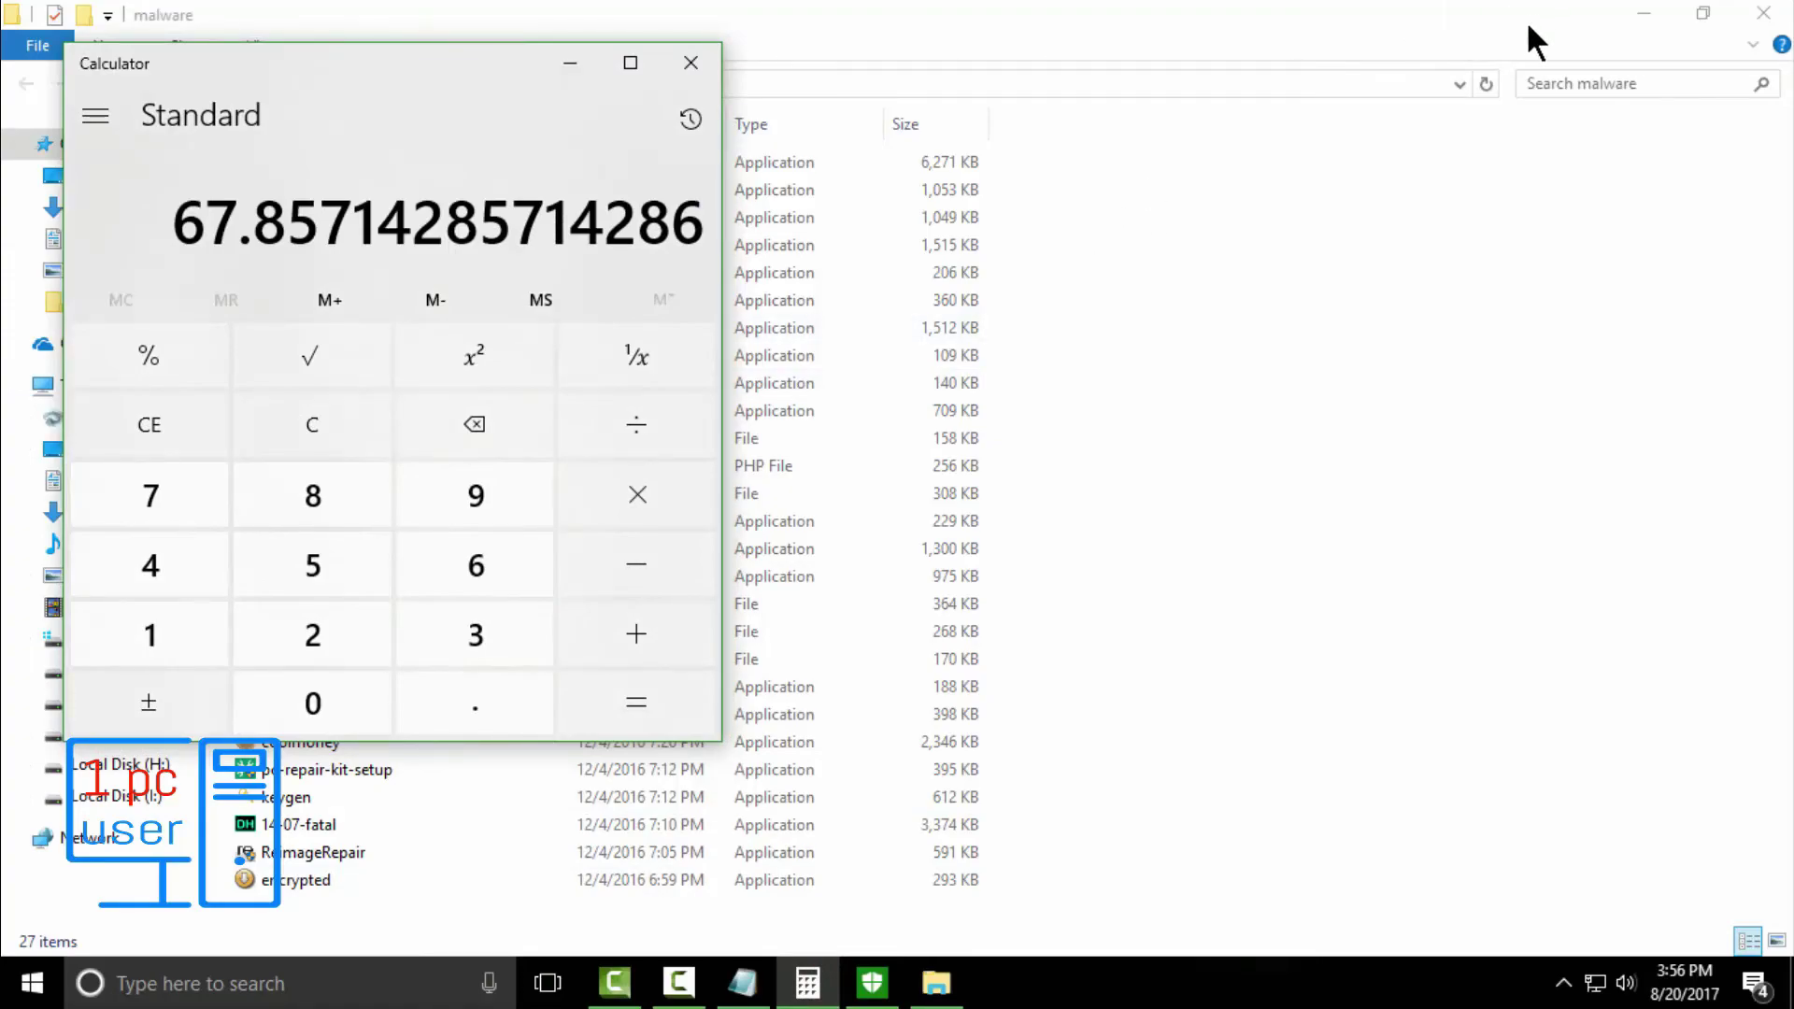
# Enter 67.86 after 'detection:' in the Notepad result file
pyautogui.click(1645, 20)
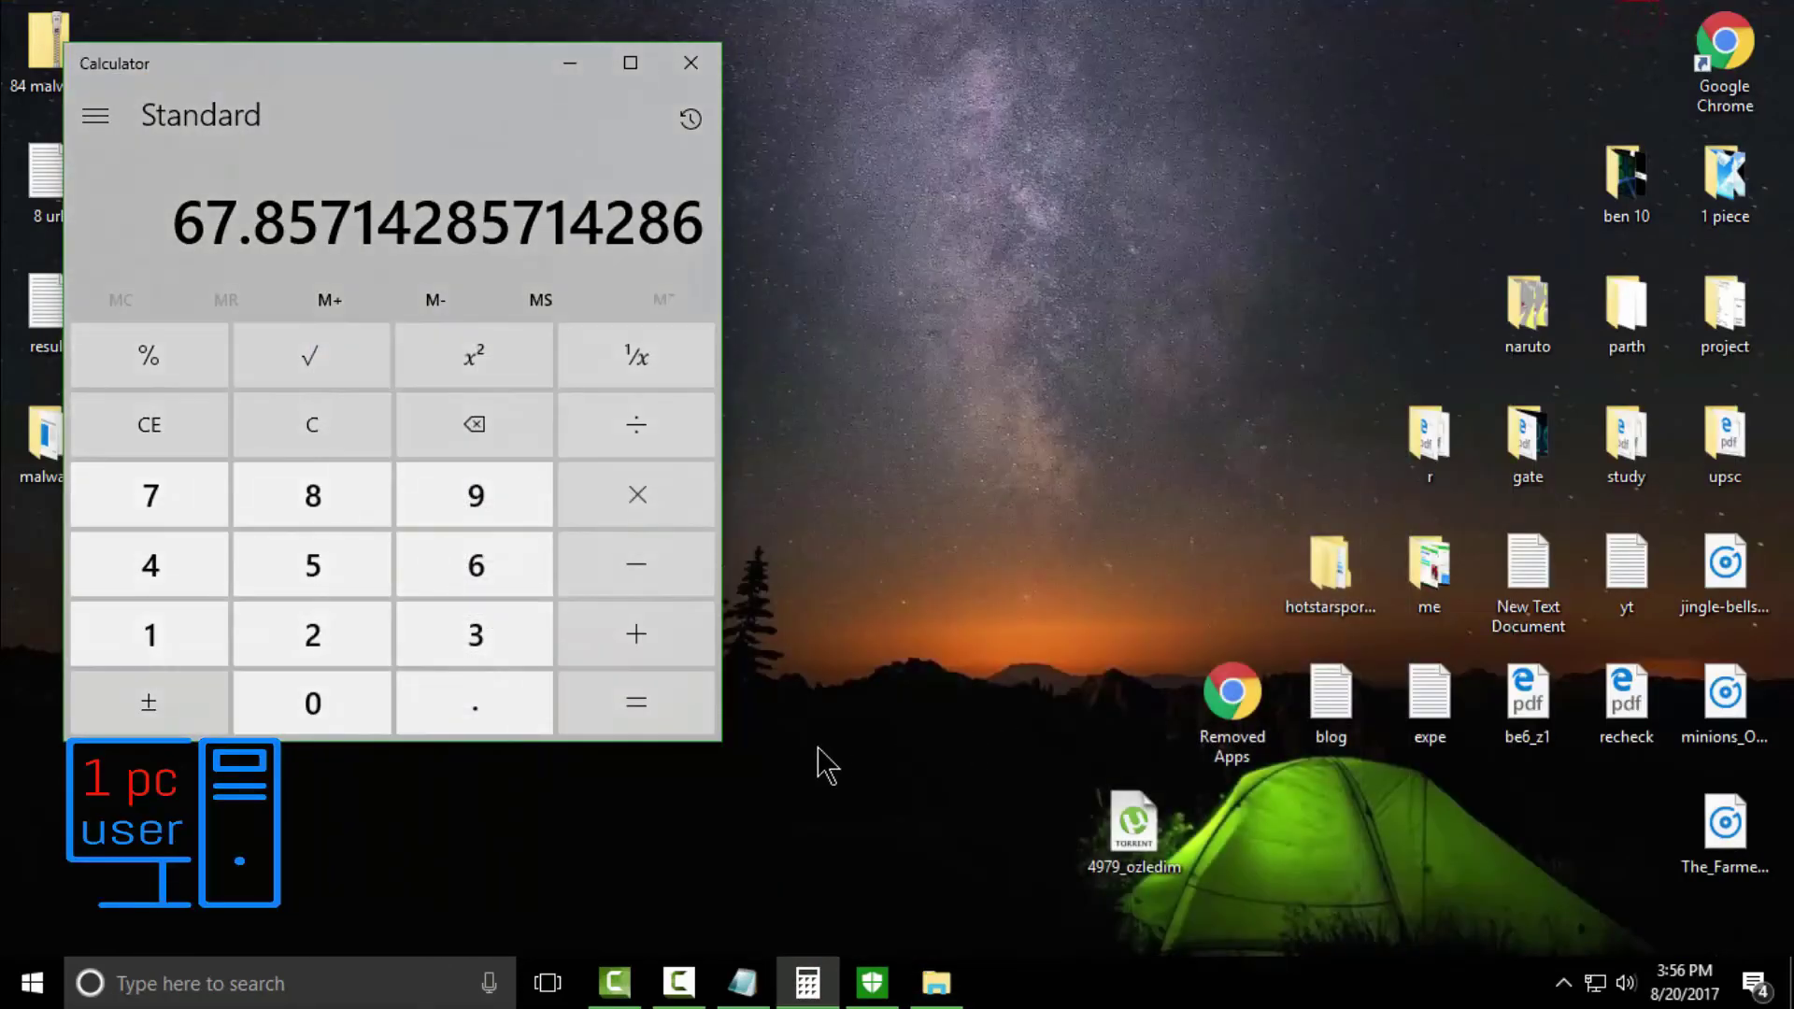
pyautogui.click(744, 983)
pyautogui.click(746, 249)
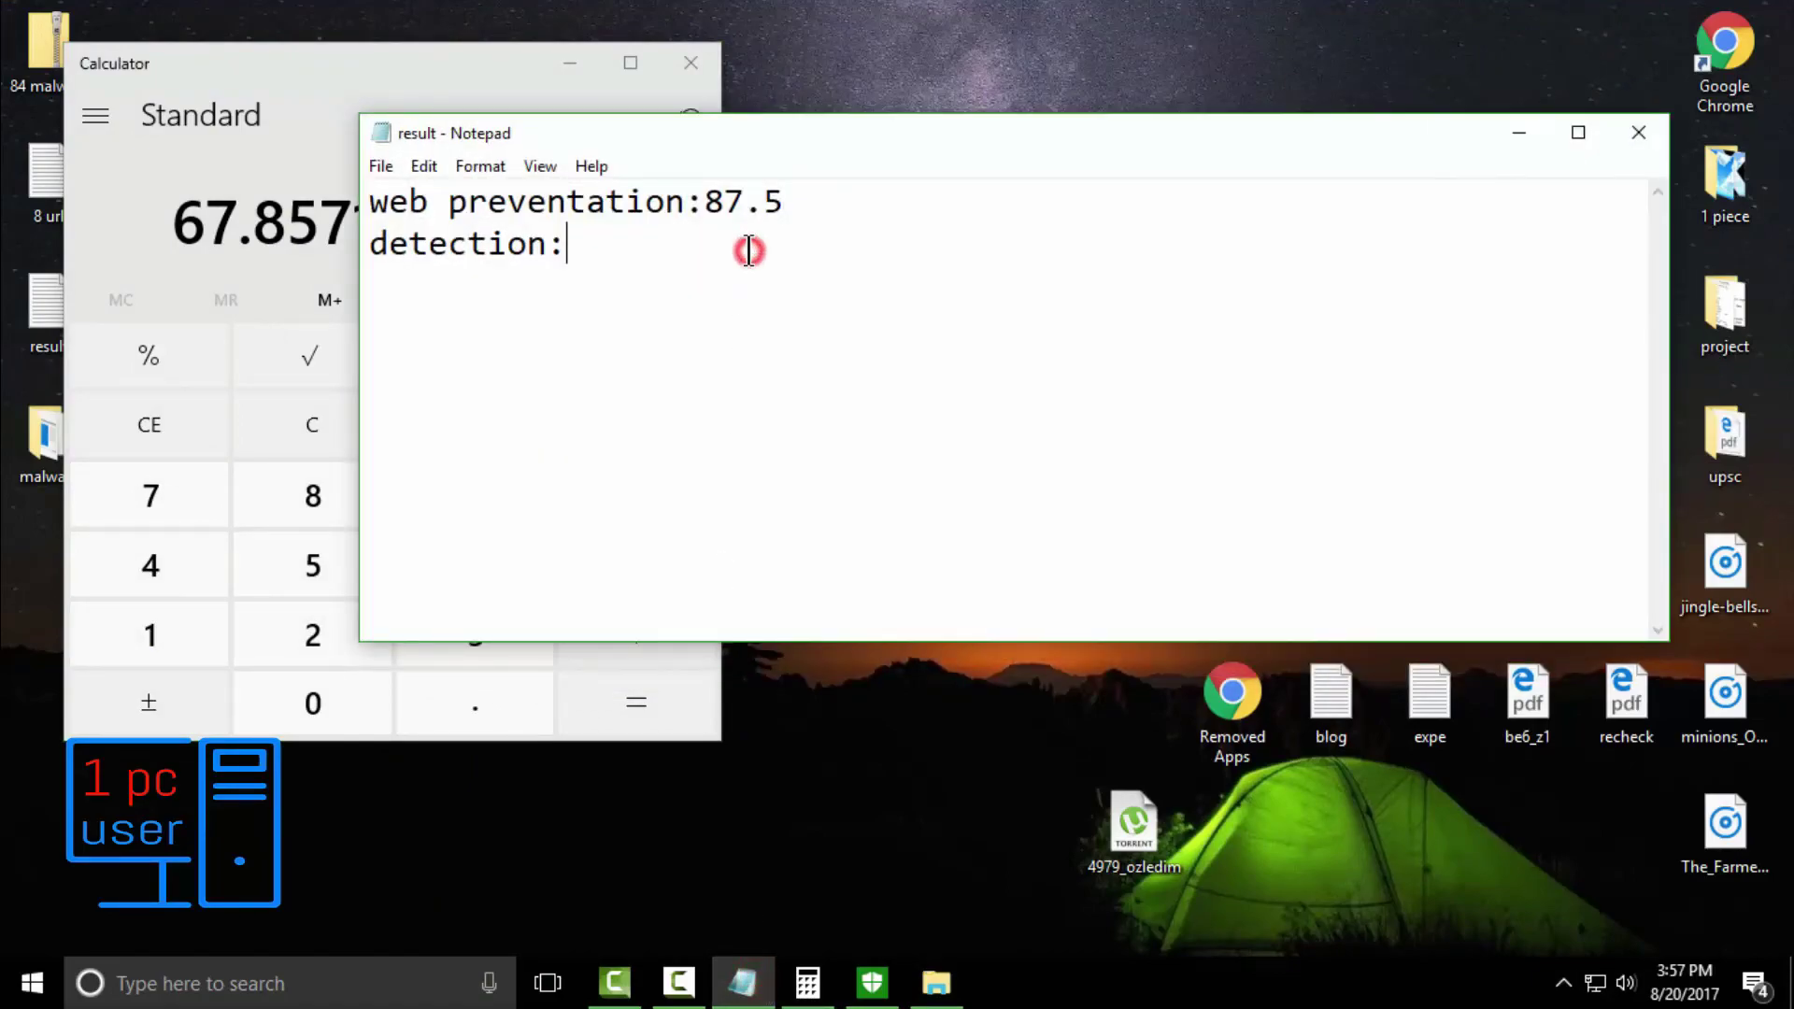
pyautogui.write('67.86')
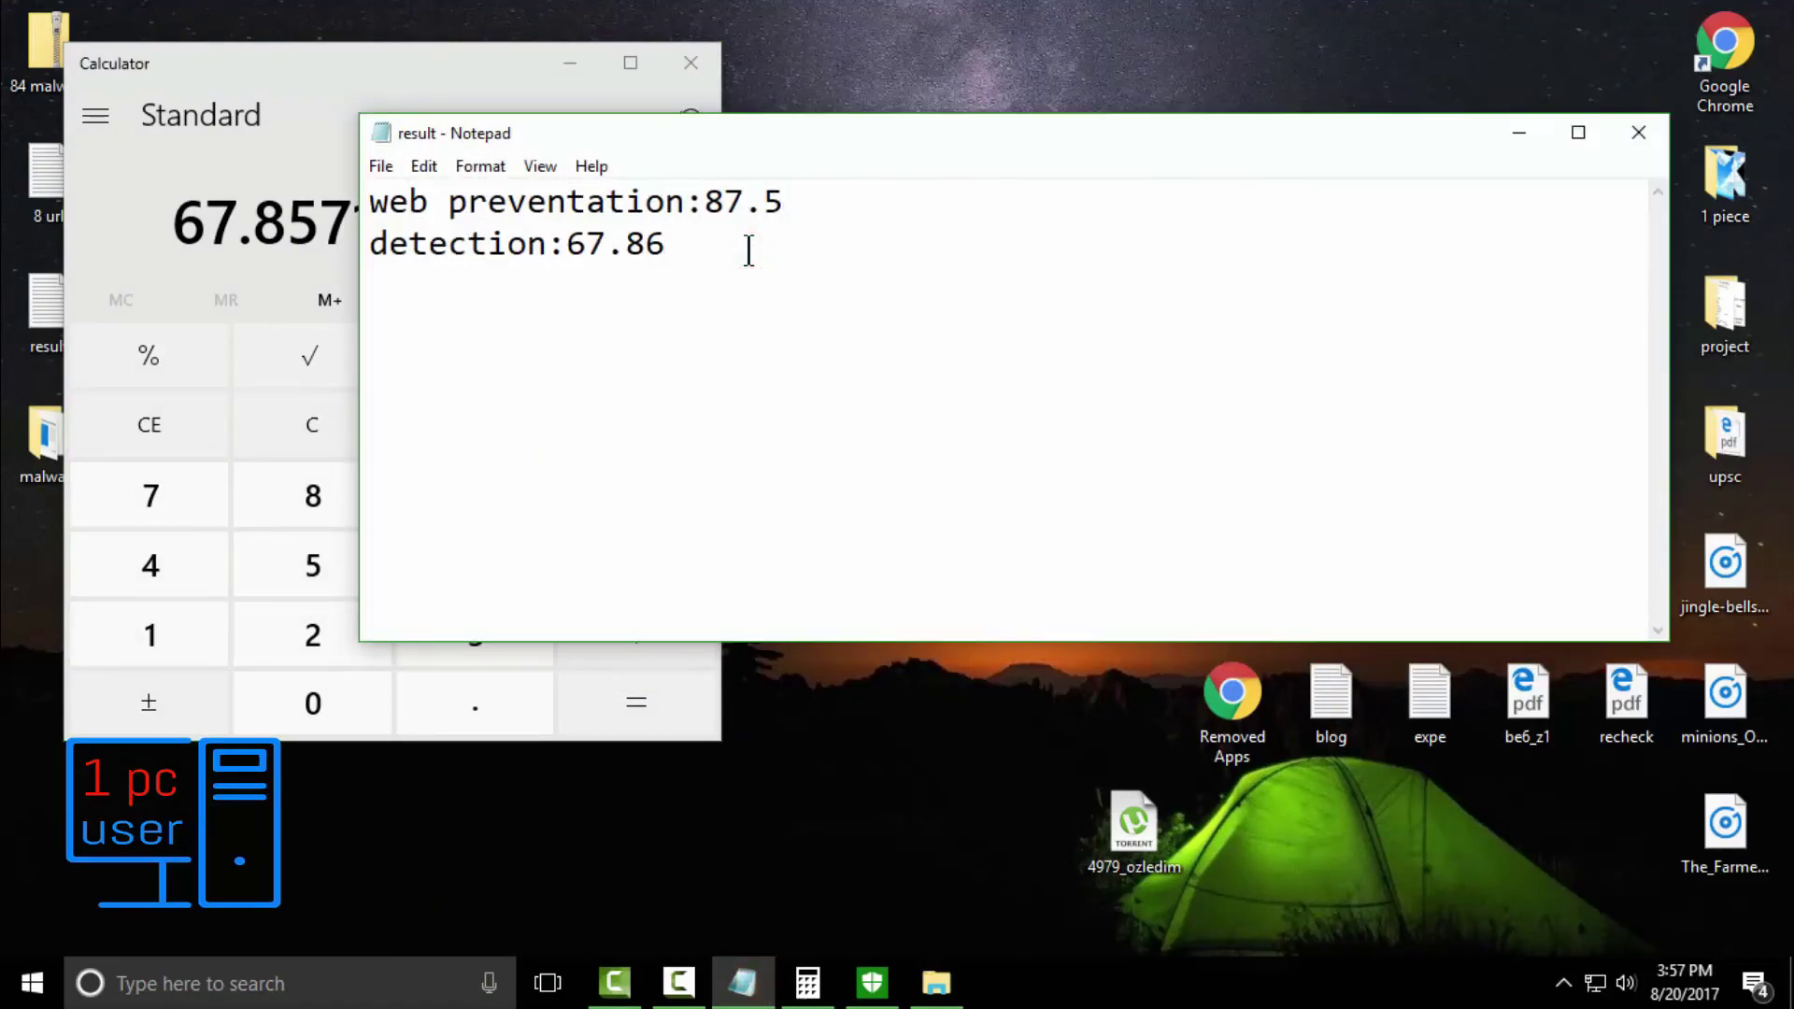